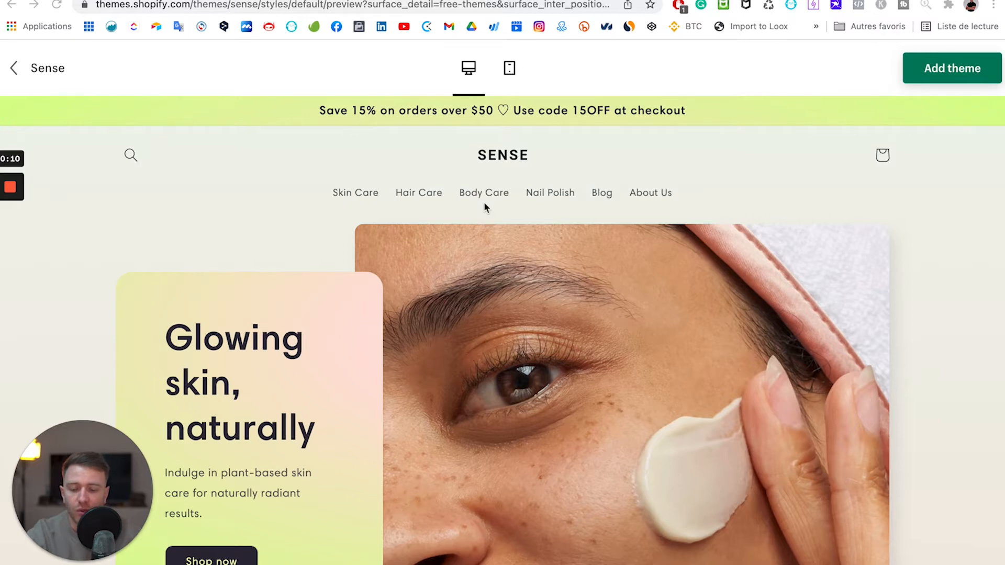
Examine the Sense demo homepage's hero banner, trusted formulas product row and brand mission quote.
scroll(485, 204, down, 1)
scroll(484, 208, down, 3)
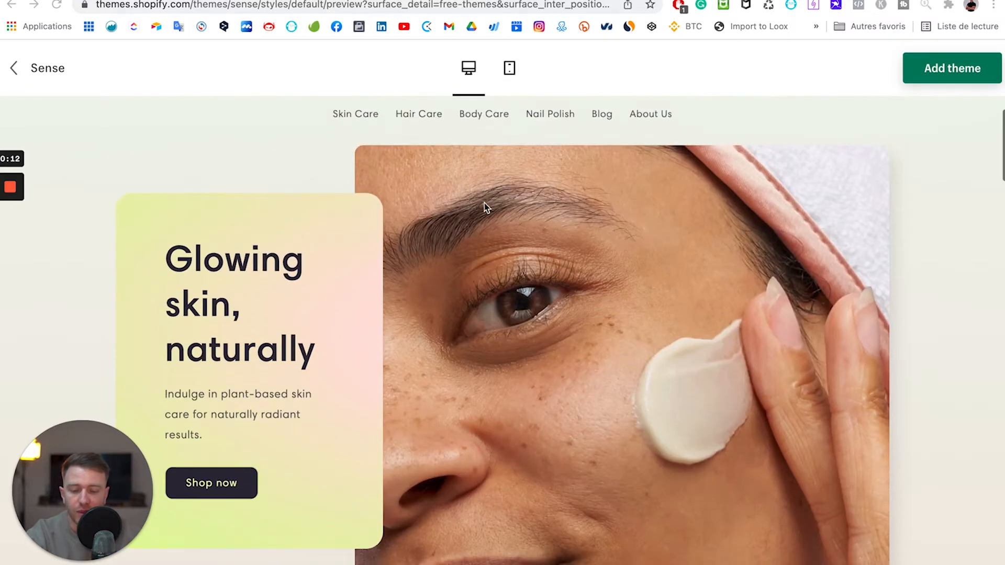
scroll(484, 208, up, 1)
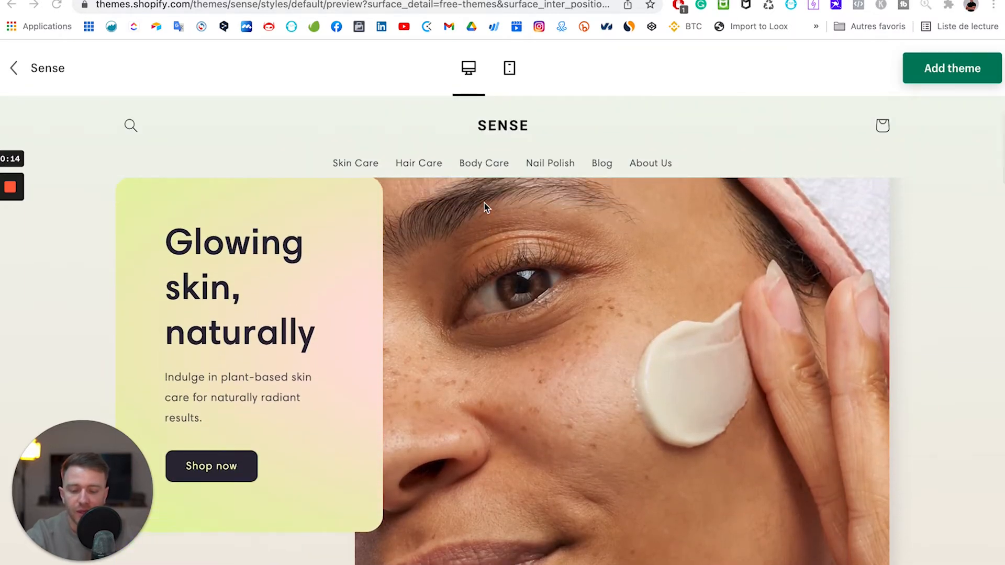
scroll(485, 207, down, 2)
scroll(484, 207, down, 10)
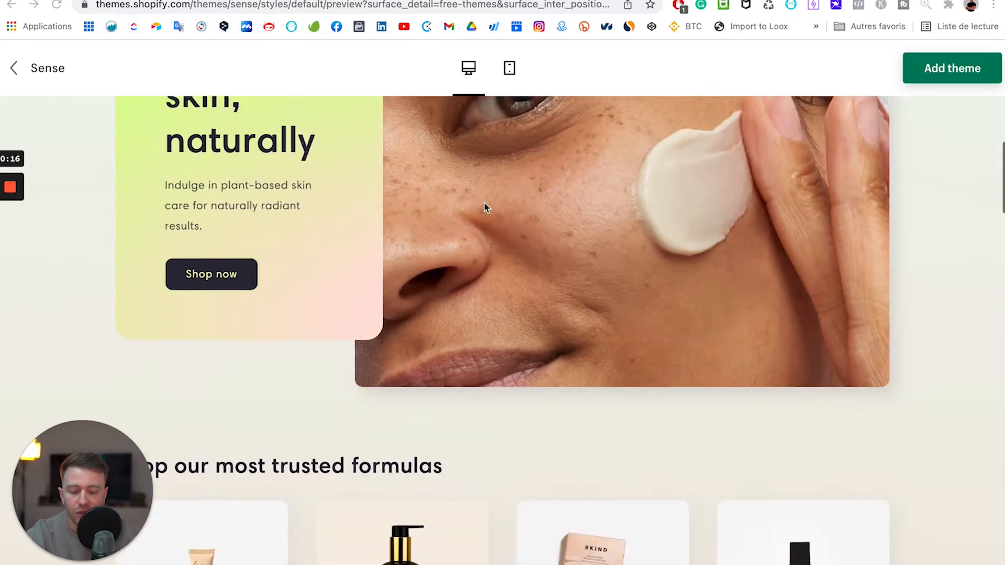
scroll(485, 207, down, 3)
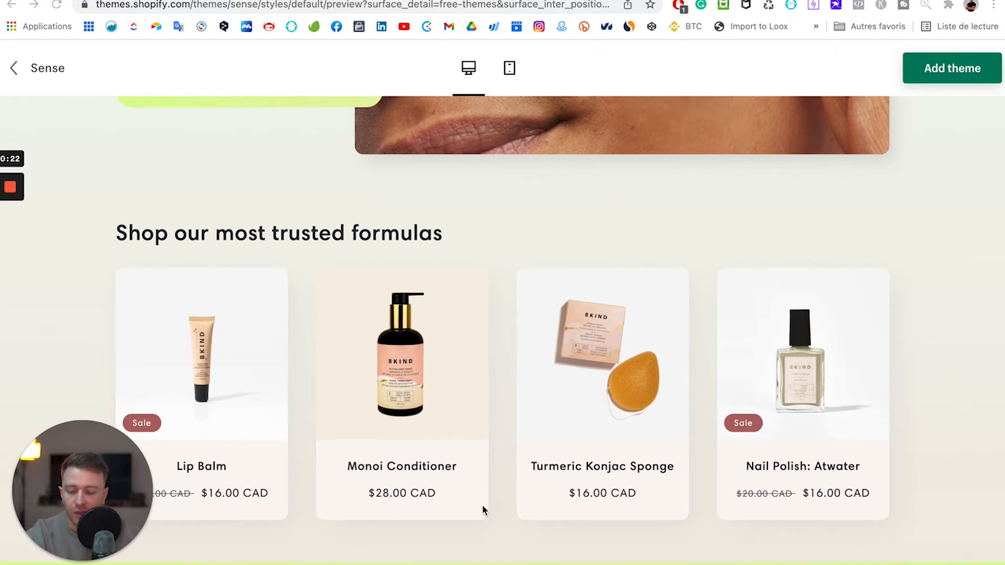
scroll(483, 505, down, 2)
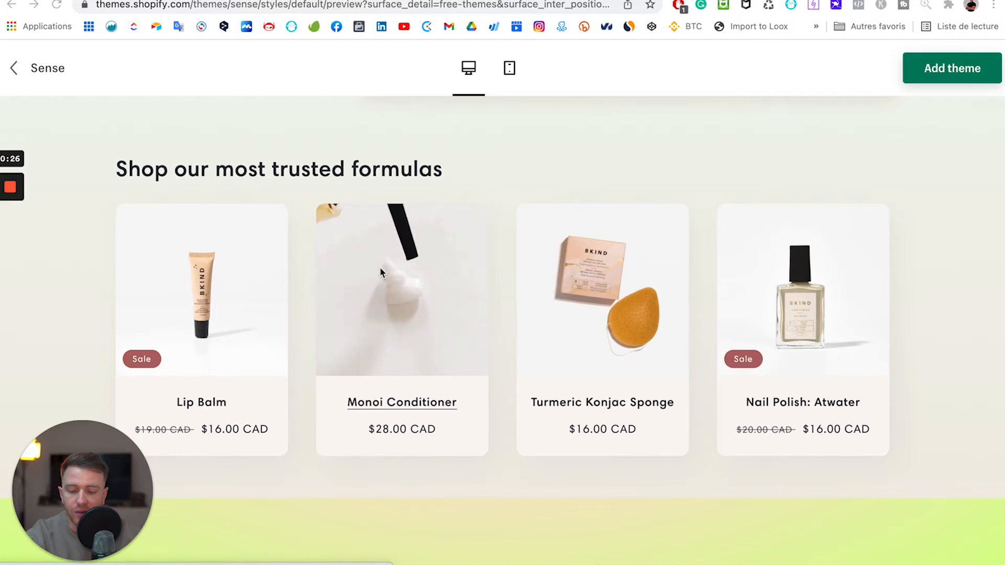
scroll(500, 411, down, 3)
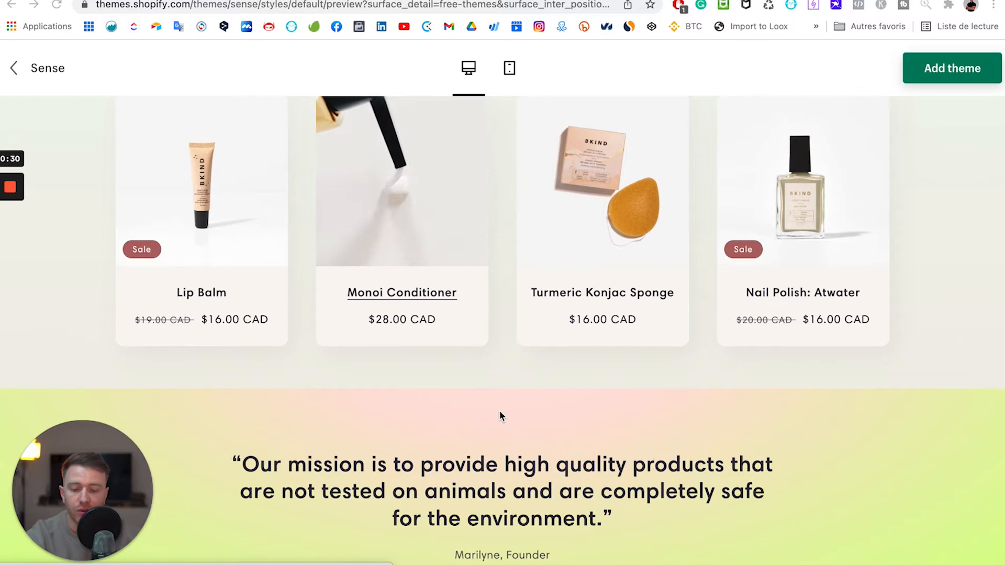
scroll(500, 416, down, 3)
scroll(501, 413, down, 3)
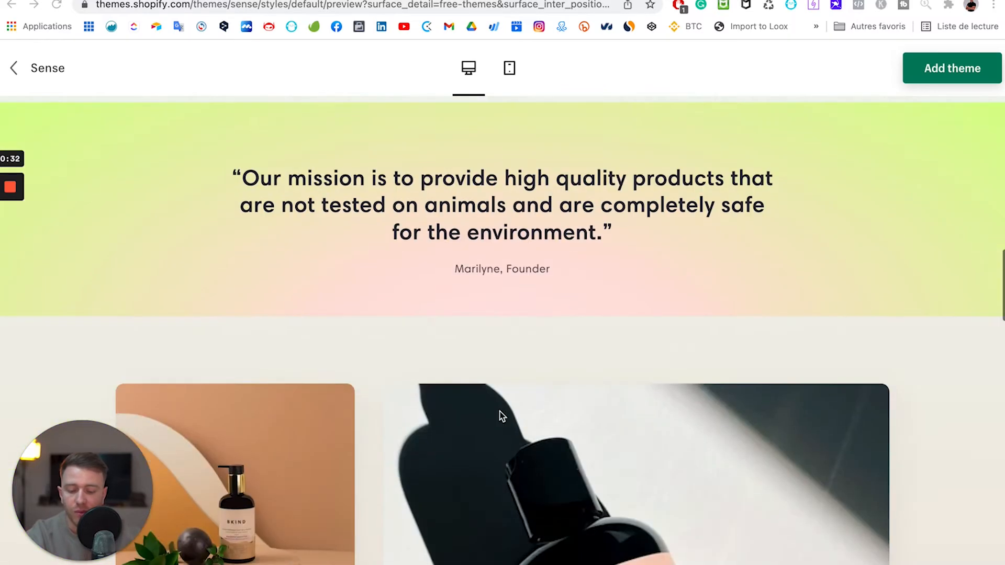
Examine the homepage's product collage, benefit icons, category cards, email signup and footer.
scroll(454, 434, down, 9)
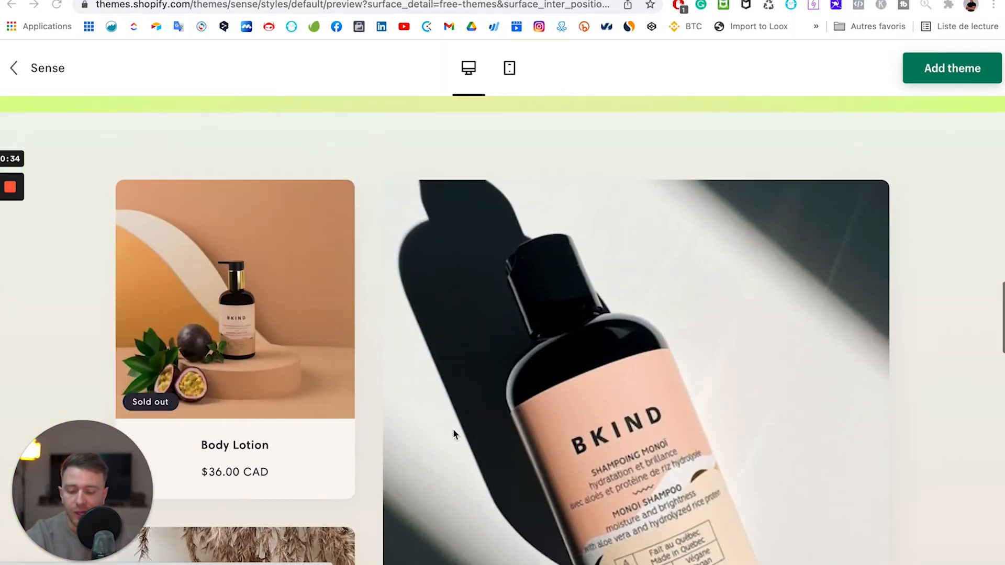
scroll(453, 432, down, 3)
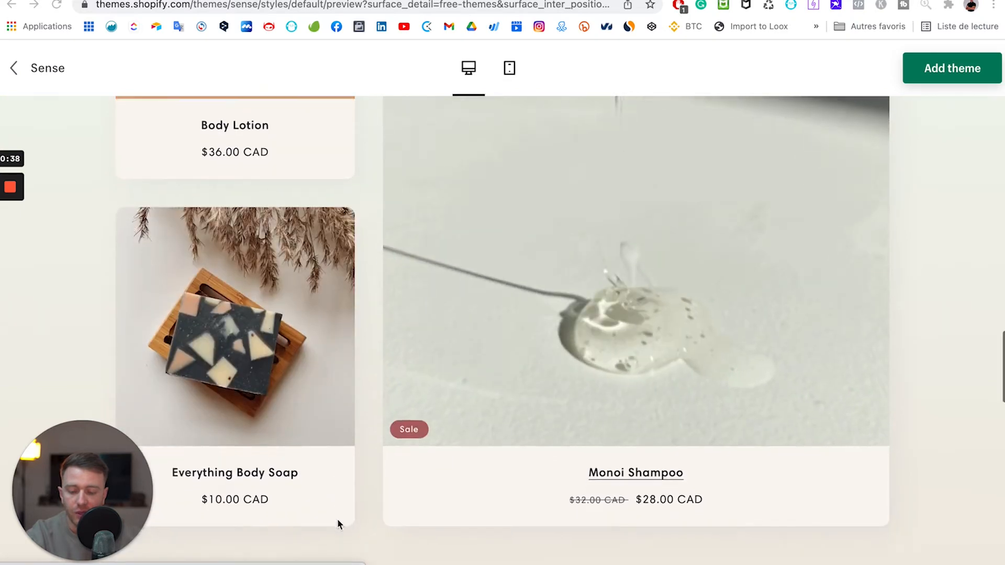
scroll(337, 522, down, 3)
scroll(337, 524, down, 3)
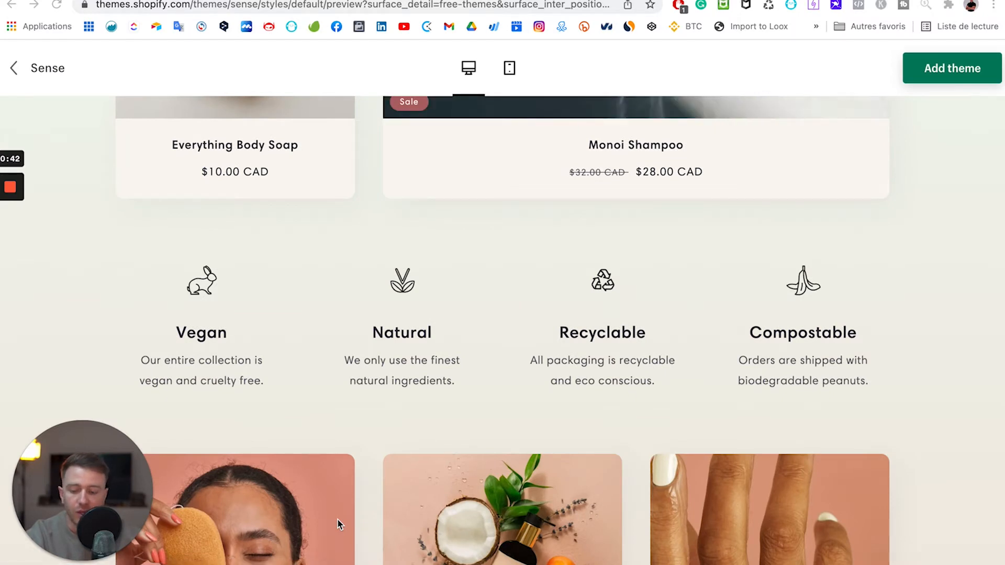
scroll(681, 313, down, 7)
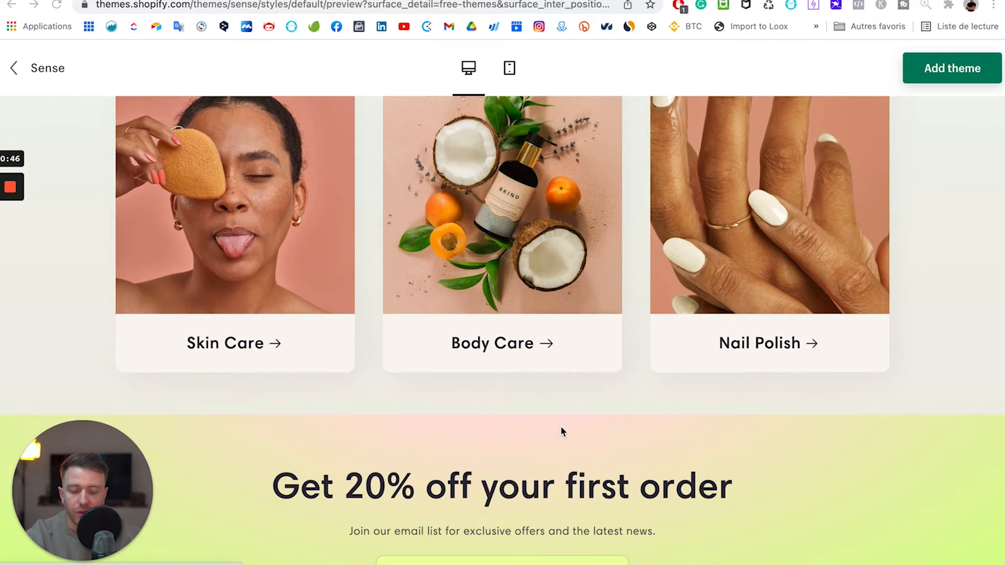
scroll(561, 431, down, 7)
scroll(560, 430, down, 1)
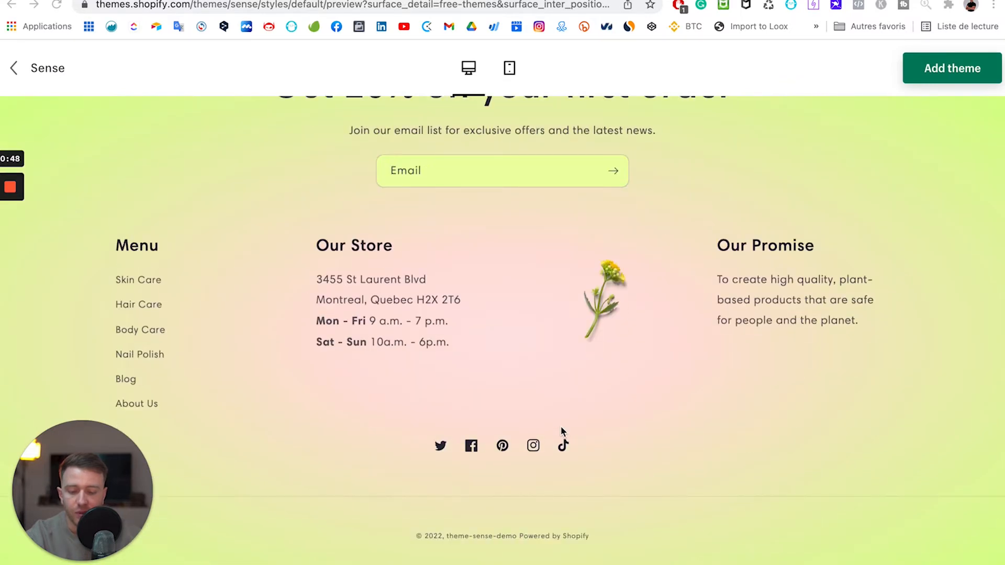
scroll(576, 310, up, 1)
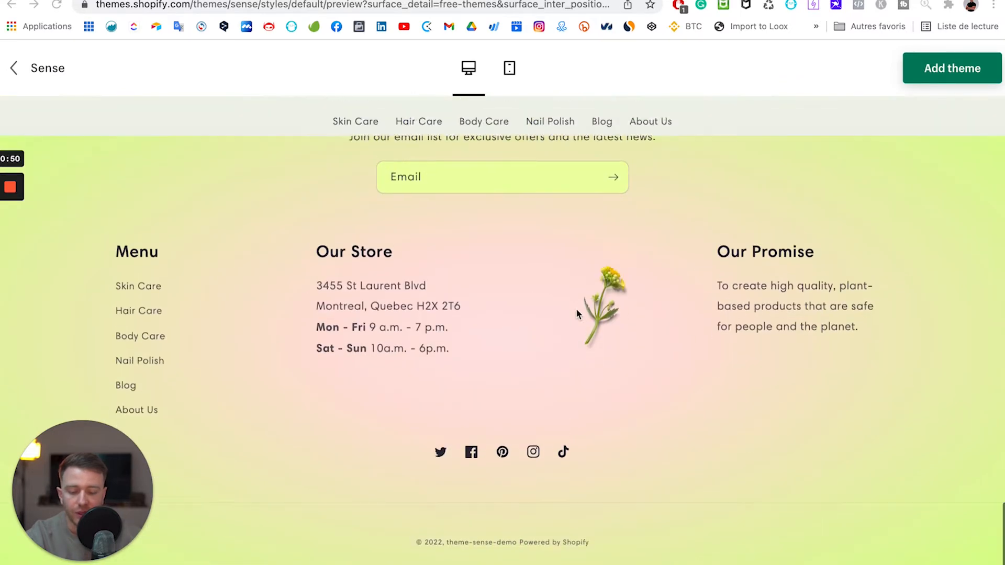
Open the demo store's Skin Care collection and look through its product grid.
scroll(576, 308, up, 10)
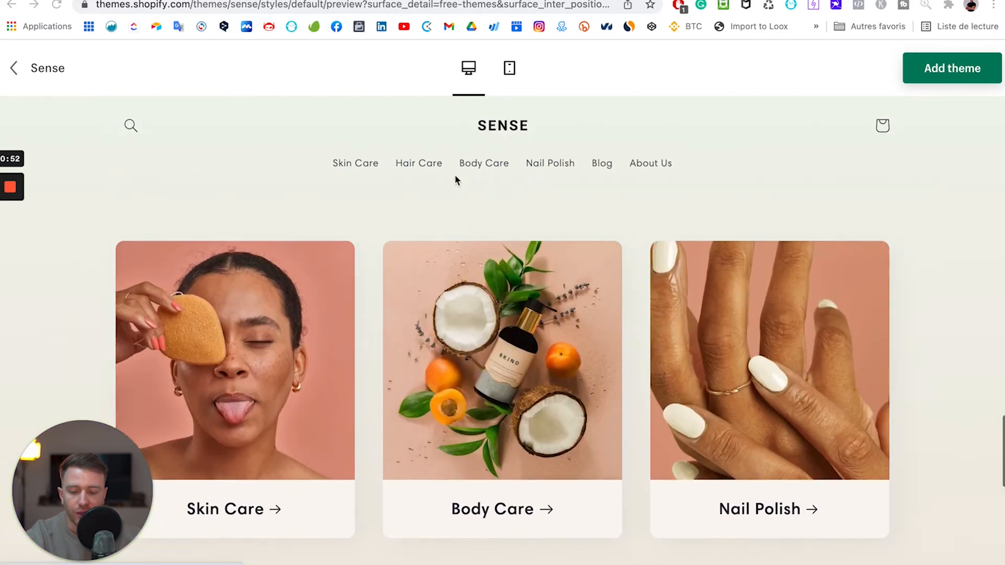
click(356, 164)
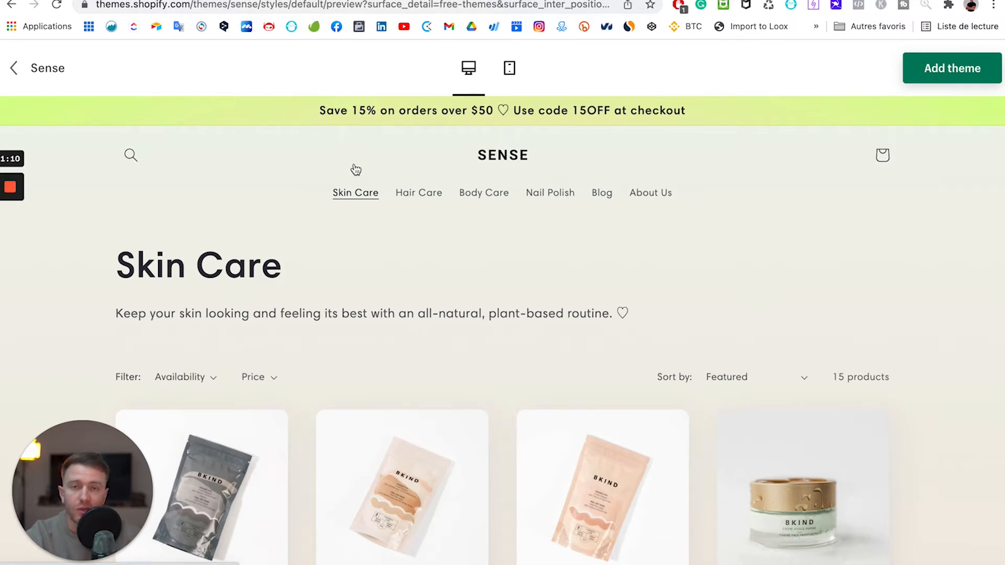
scroll(516, 320, down, 7)
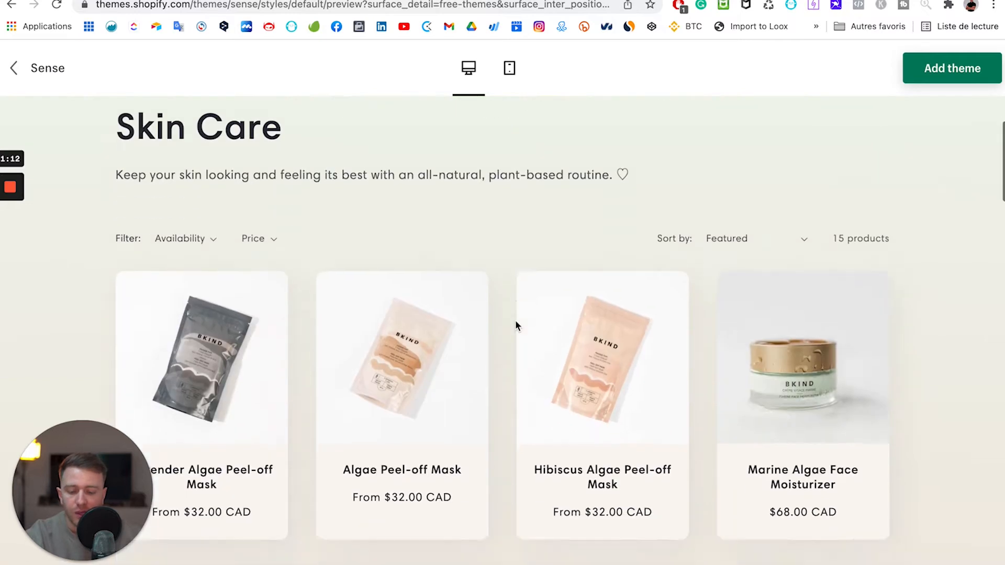
scroll(516, 326, down, 3)
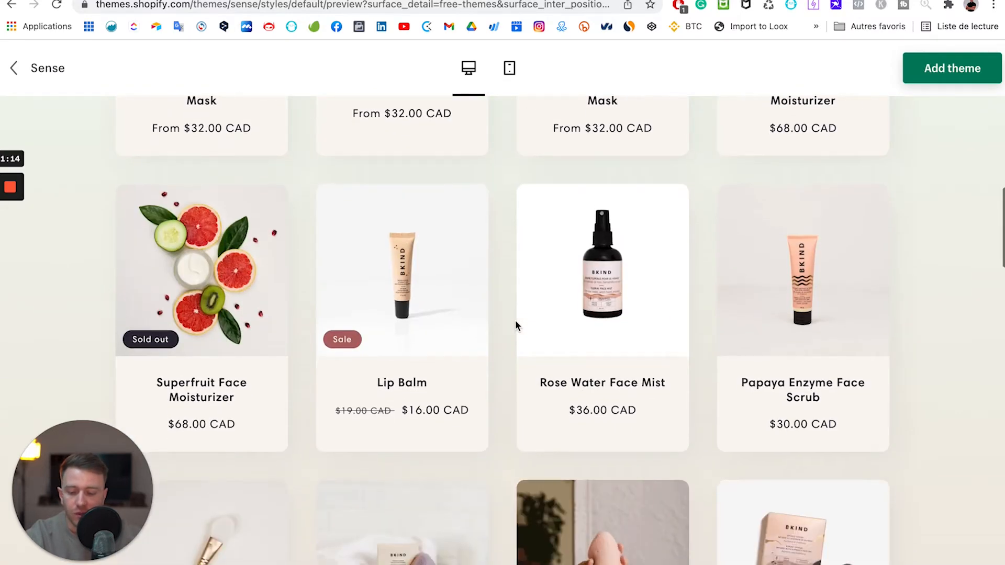
scroll(516, 325, down, 2)
scroll(496, 411, down, 2)
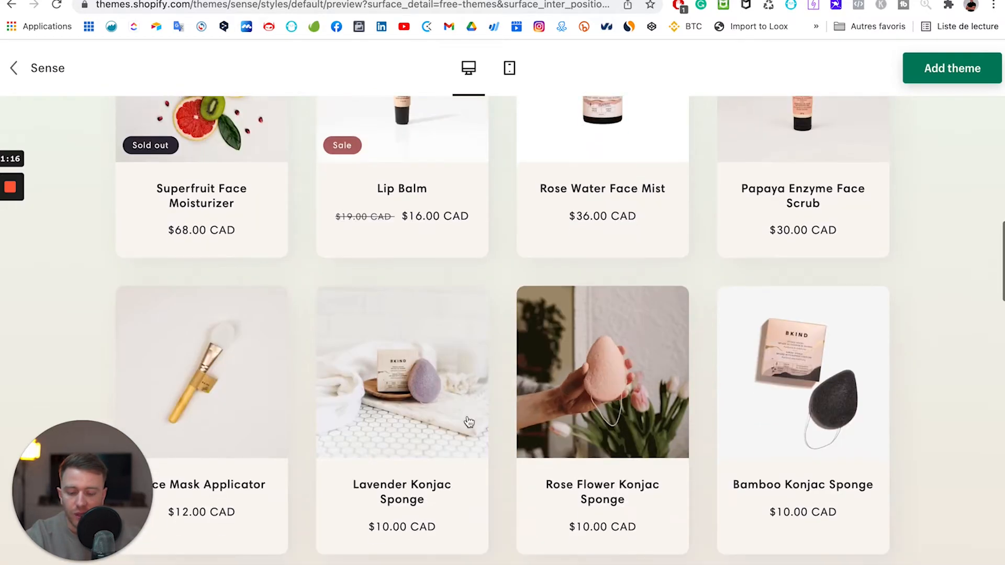
scroll(405, 293, up, 13)
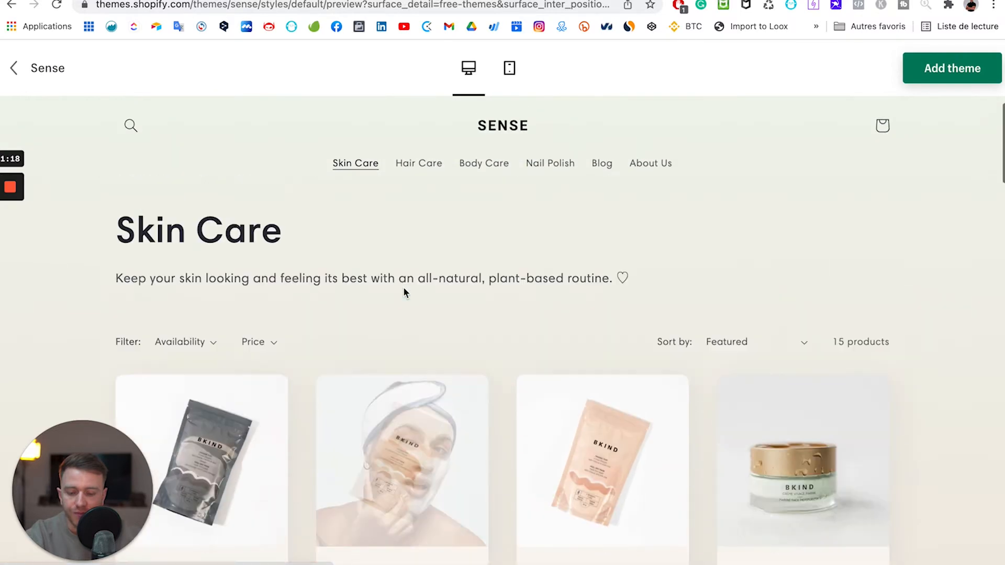
Open the Algae Peel-off Mask product page and review its image gallery, purchase options and description.
scroll(404, 292, down, 3)
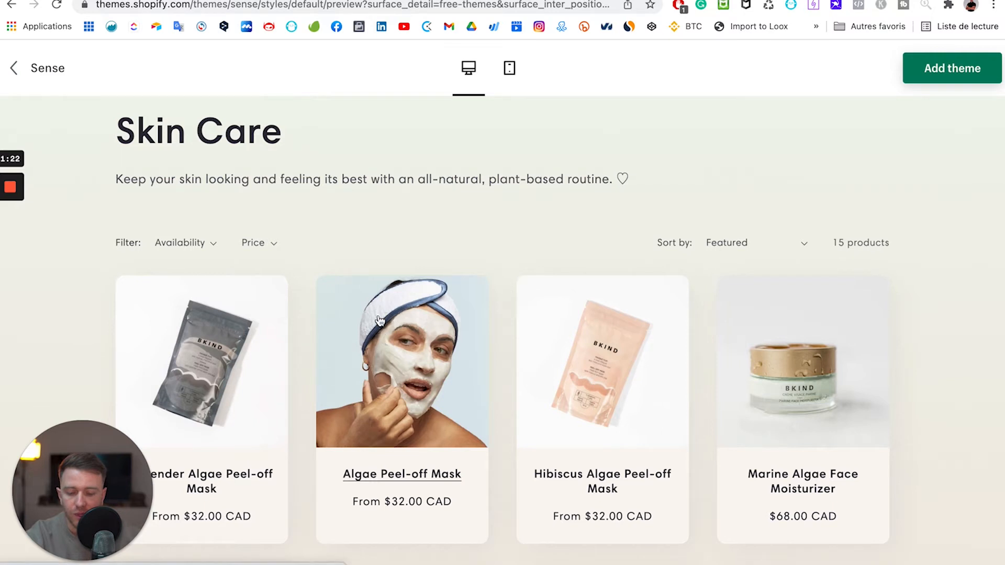
click(384, 338)
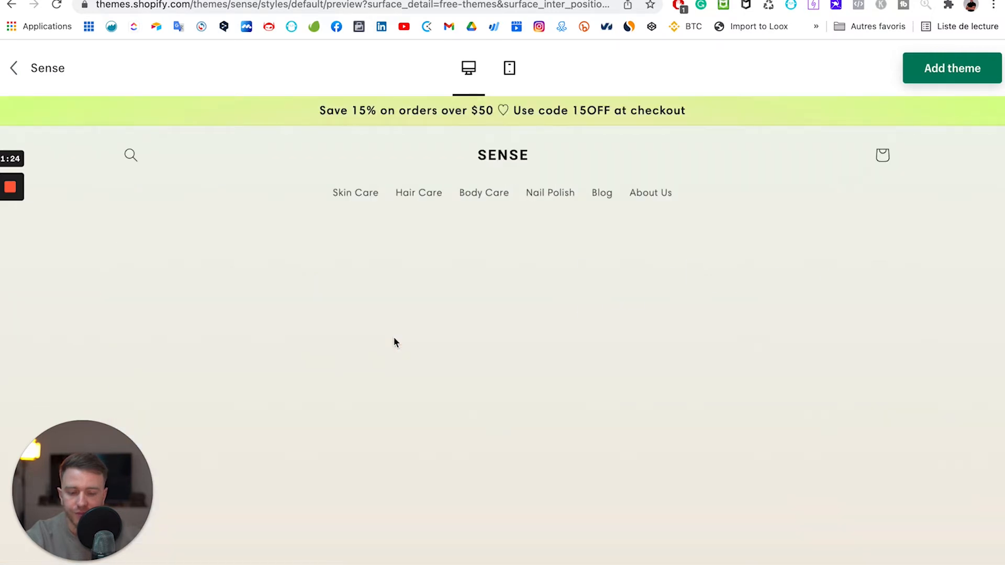
scroll(395, 343, down, 2)
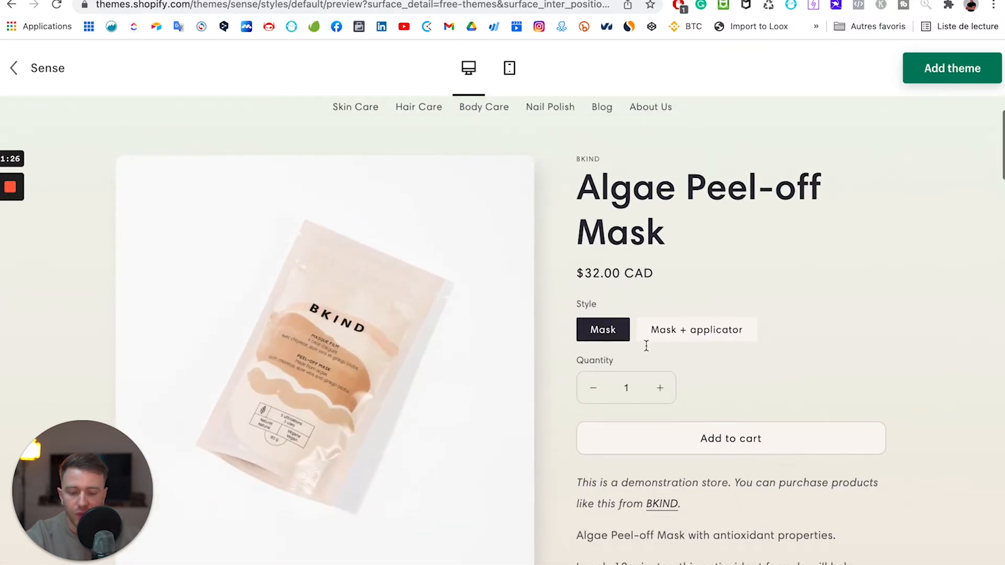
scroll(647, 346, down, 1)
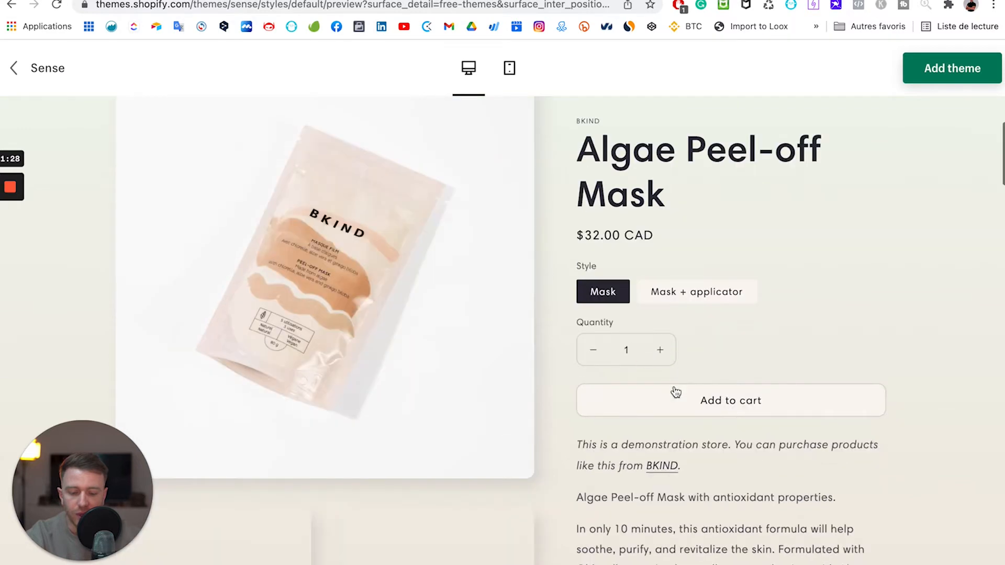
scroll(355, 419, down, 5)
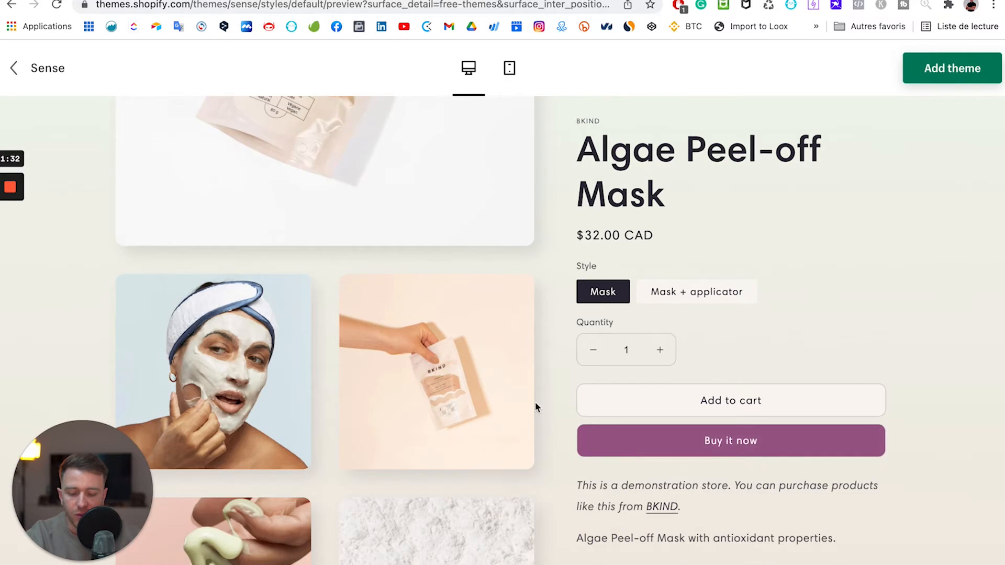
scroll(534, 406, down, 1)
scroll(726, 300, down, 4)
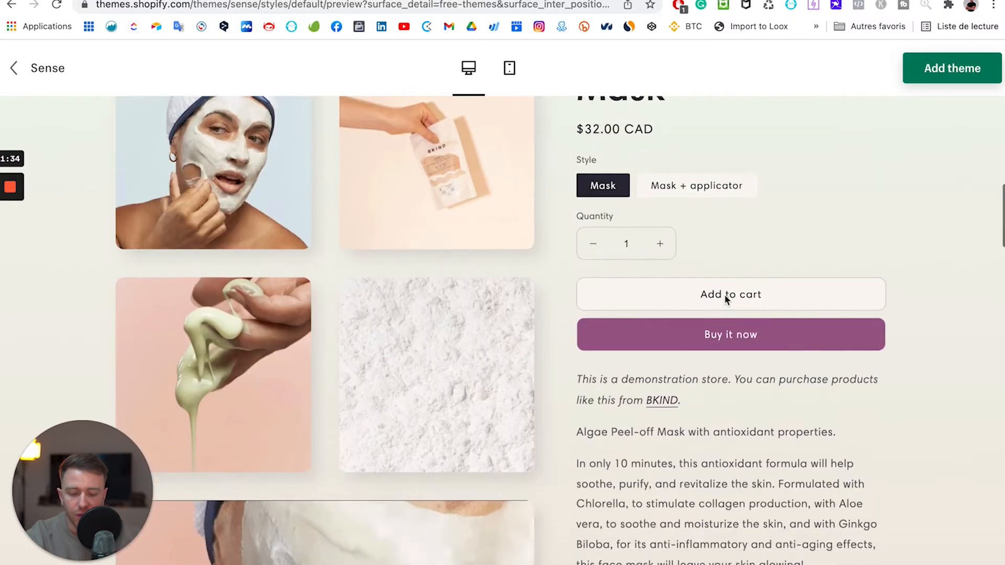
scroll(726, 300, down, 10)
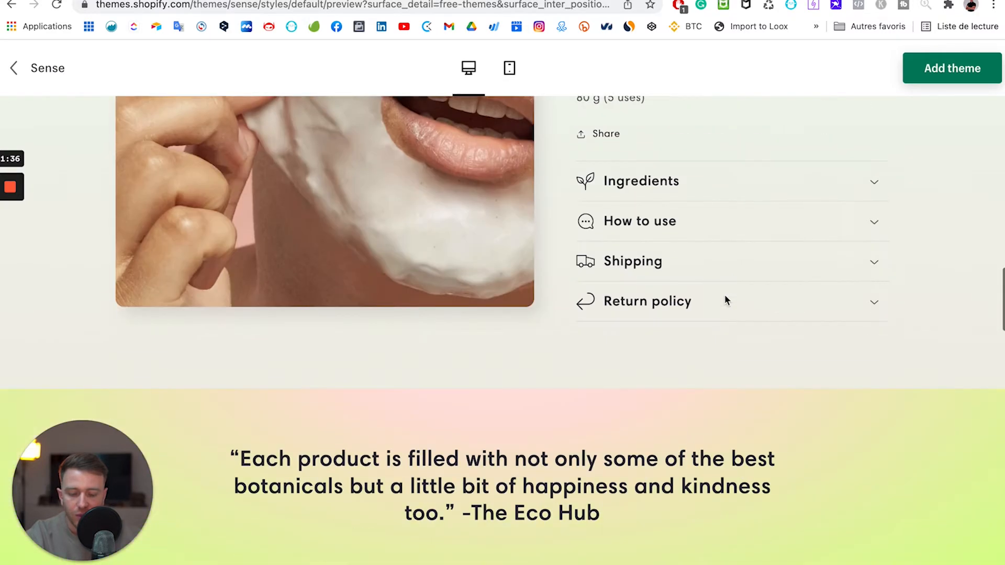
Expand the Ingredients, How to use and Shipping sections in the mask's product details.
scroll(730, 120, up, 2)
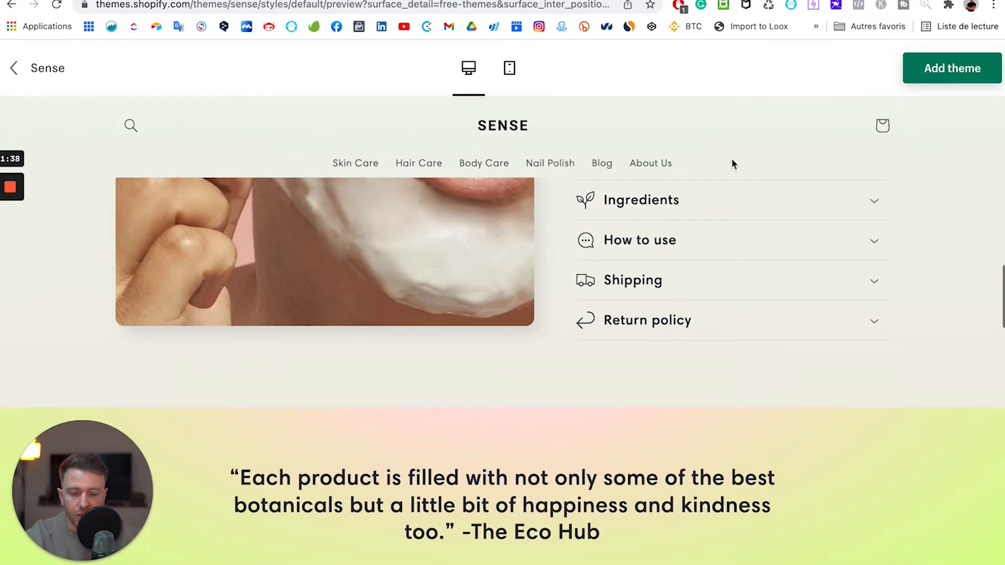
click(758, 205)
click(763, 243)
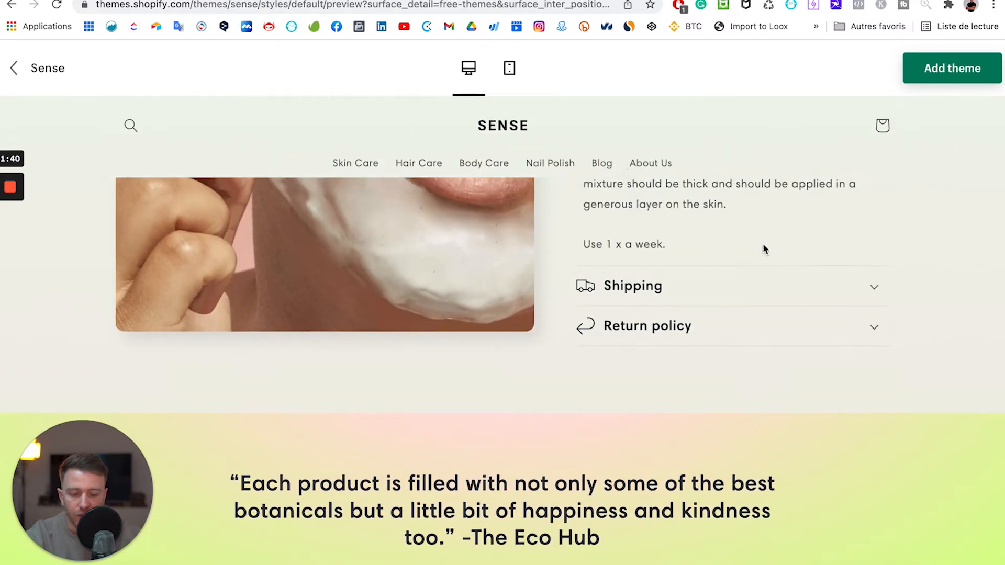
click(734, 375)
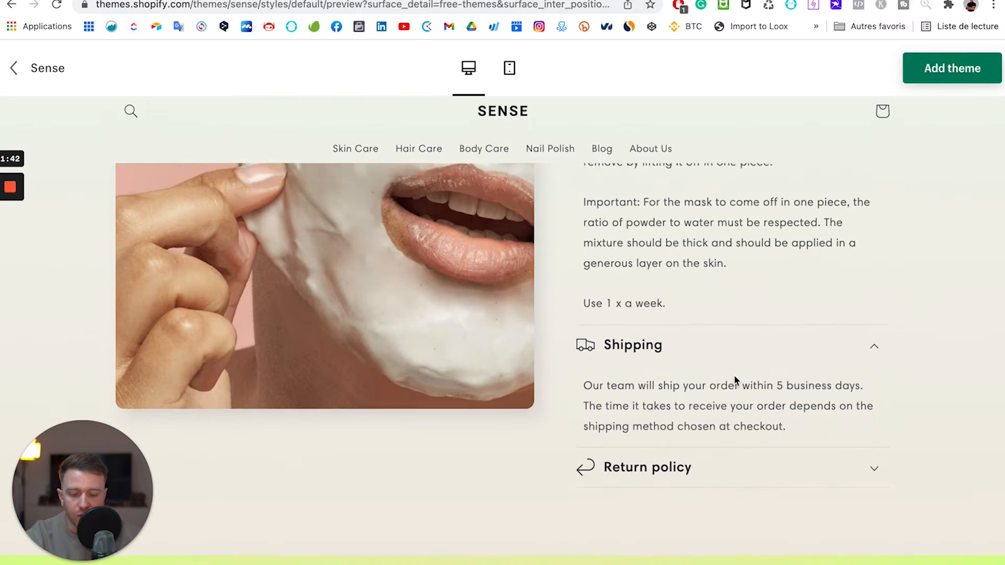
Review the rest of the mask's product page, including the benefit icons, Natural ingredients banner and video section.
scroll(735, 378, down, 5)
scroll(735, 378, down, 7)
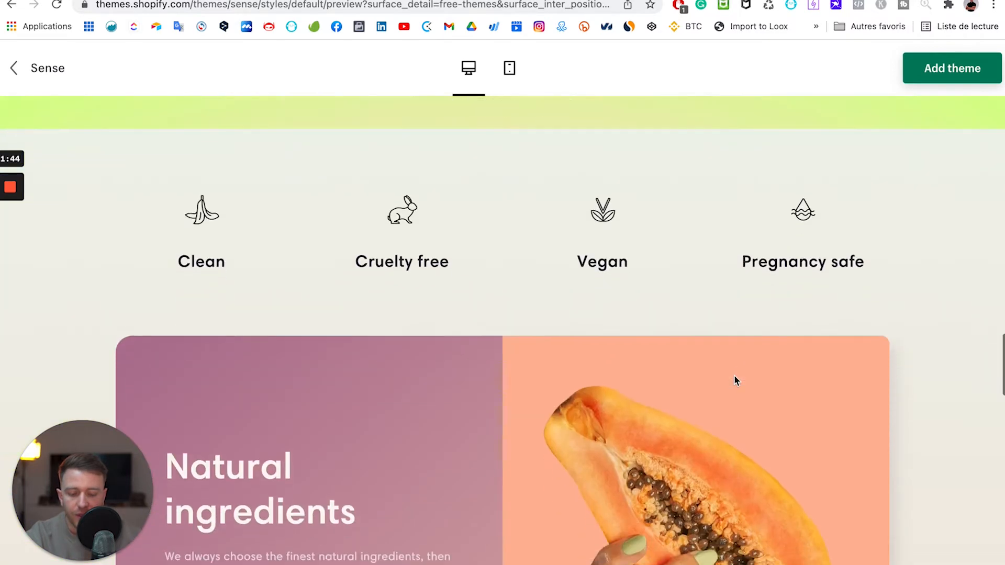
scroll(735, 380, down, 7)
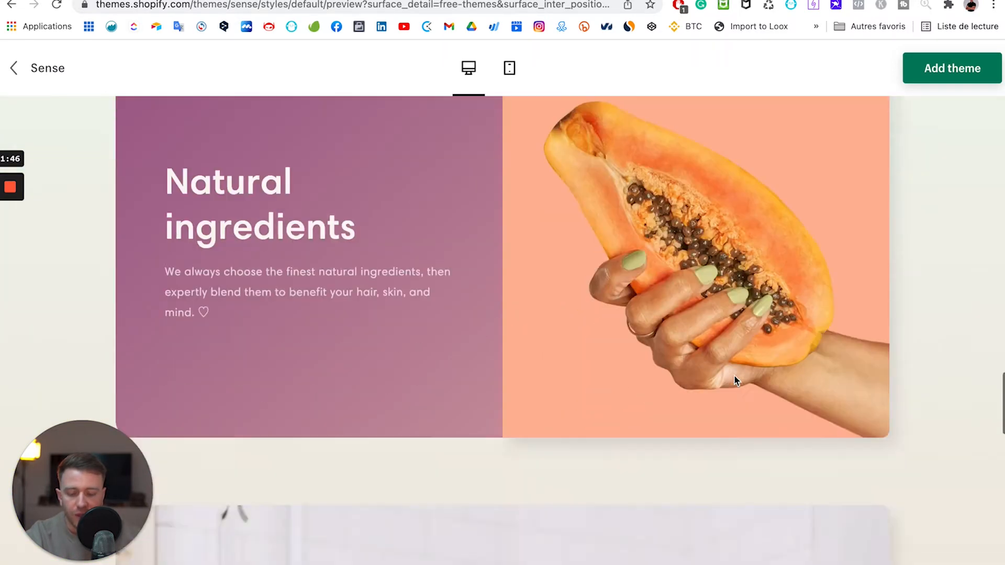
scroll(734, 381, down, 9)
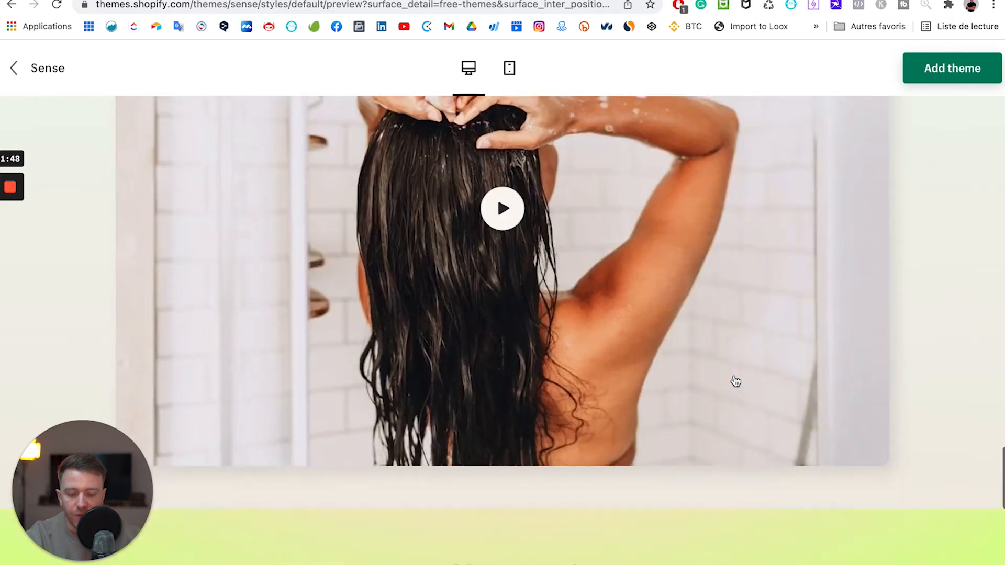
scroll(734, 380, down, 6)
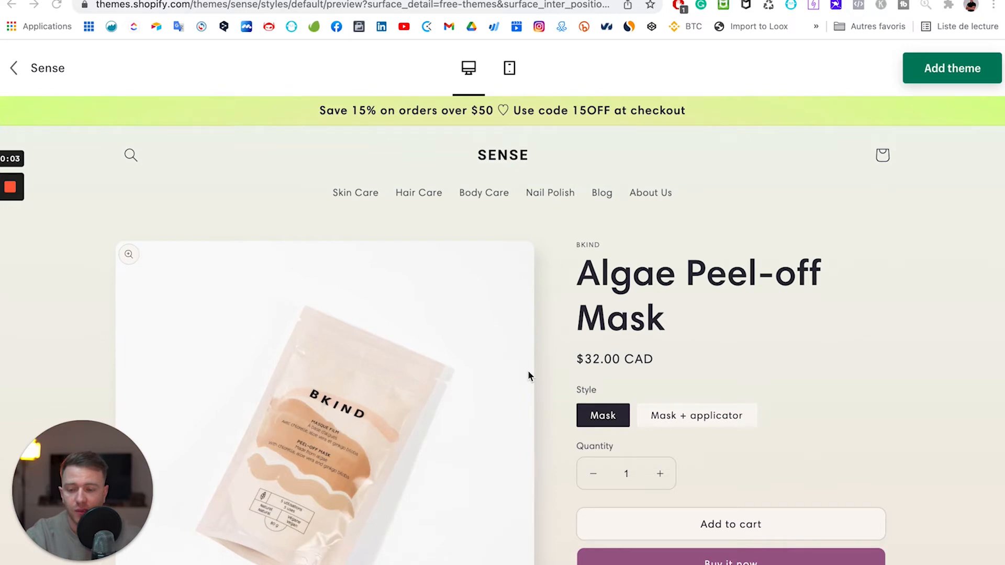
Add the Sense theme to the store and find it in the theme library.
click(937, 74)
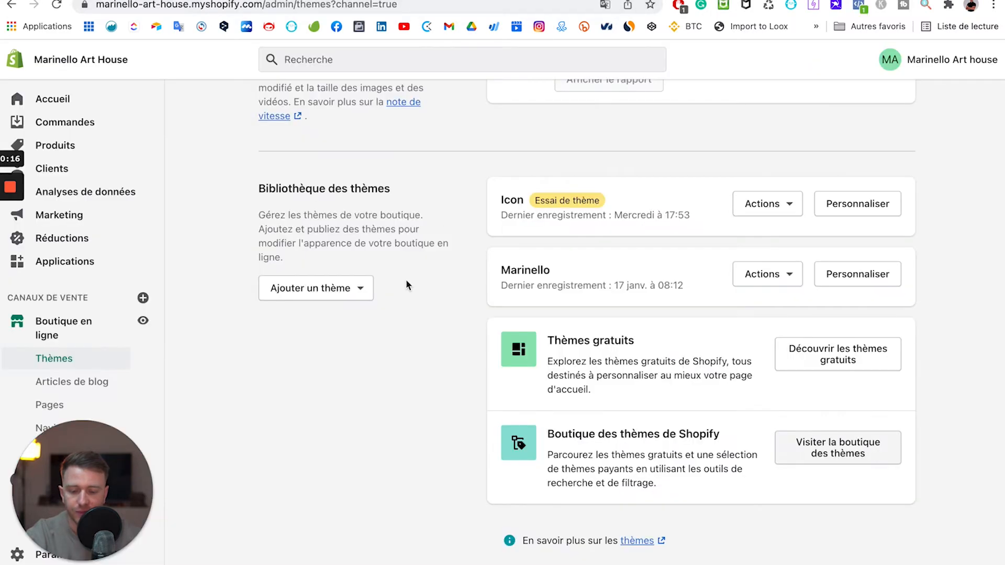
scroll(404, 184, up, 5)
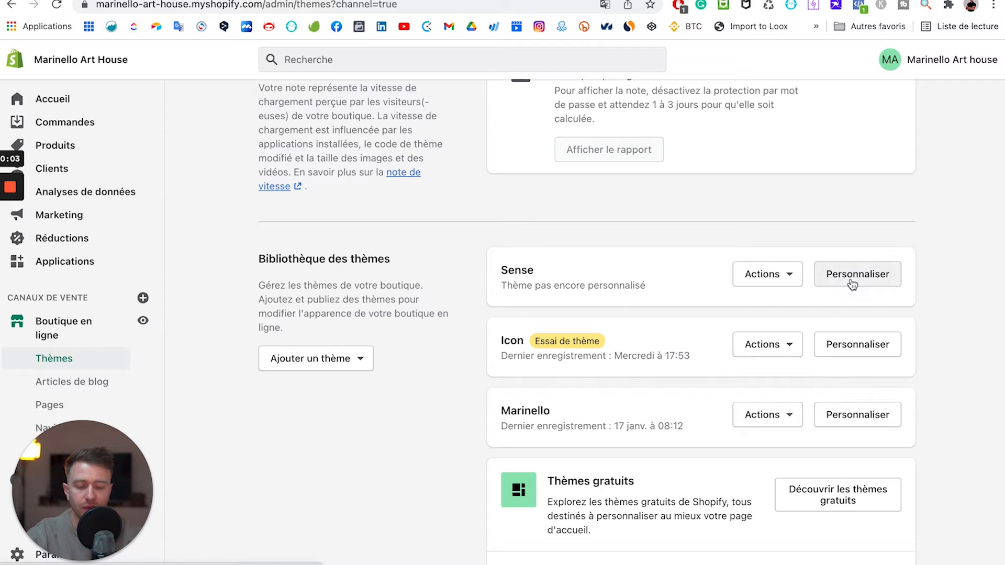
Open the Sense theme for customization and look over the home page preview.
click(852, 283)
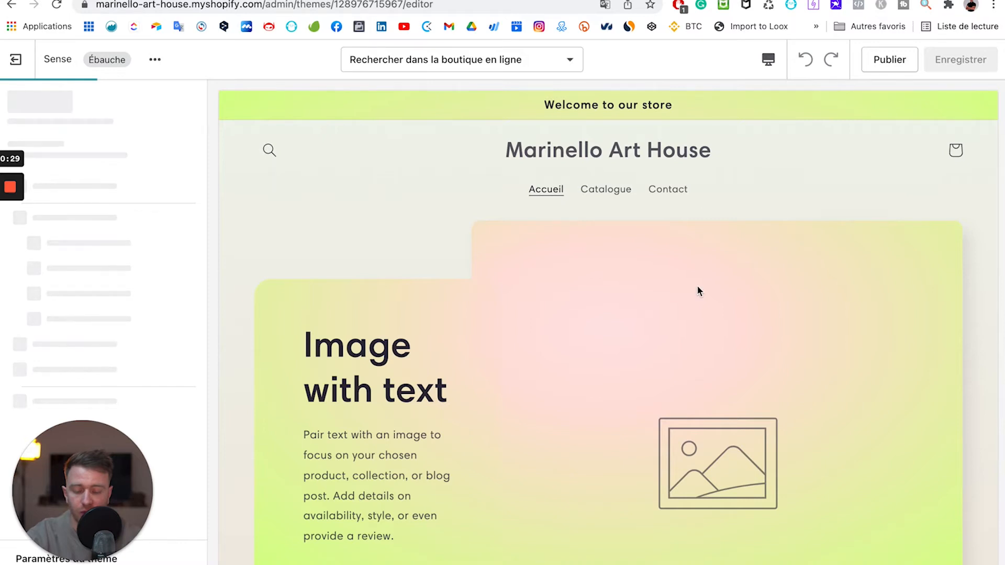
scroll(699, 291, down, 5)
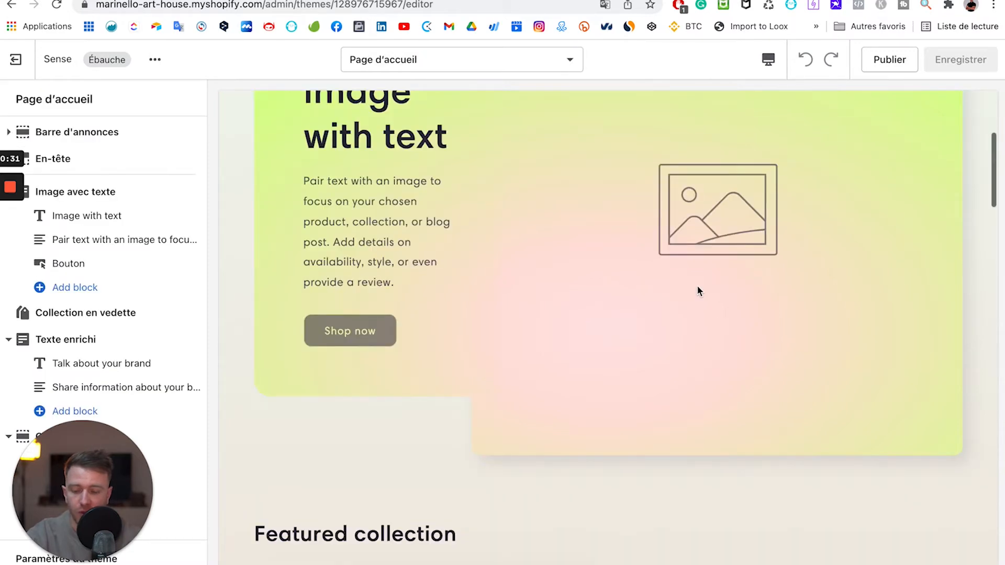
scroll(699, 291, up, 4)
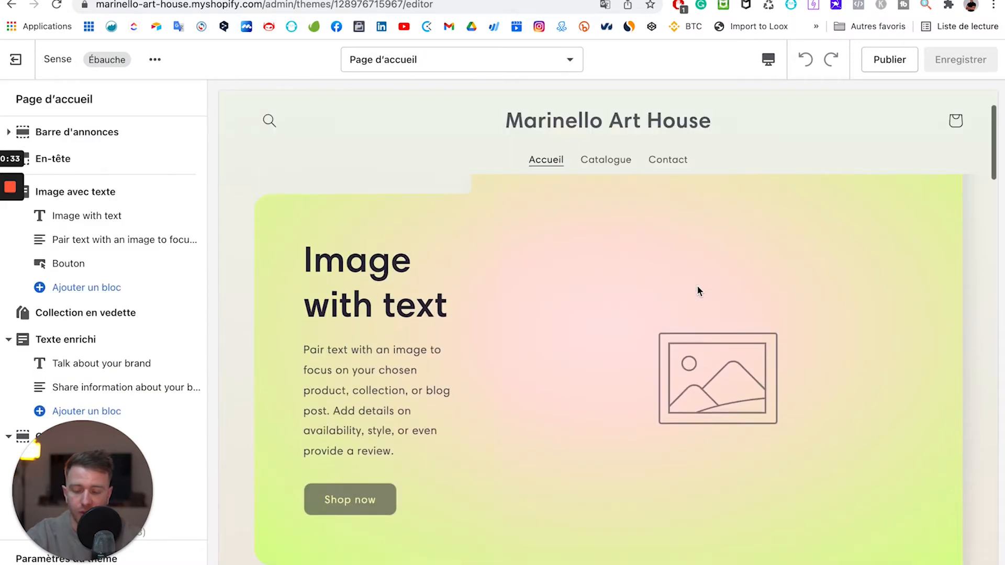
scroll(698, 291, up, 1)
Move the Image avec texte section below the Texte enrichi section on the home page.
mouse_move(192, 314)
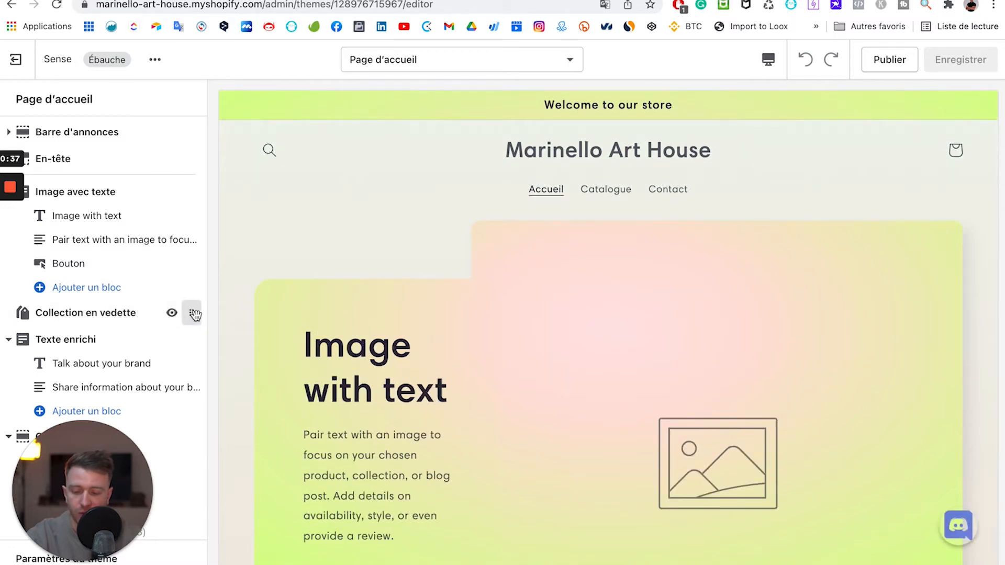
mouse_move(195, 193)
drag(152, 341, 127, 317)
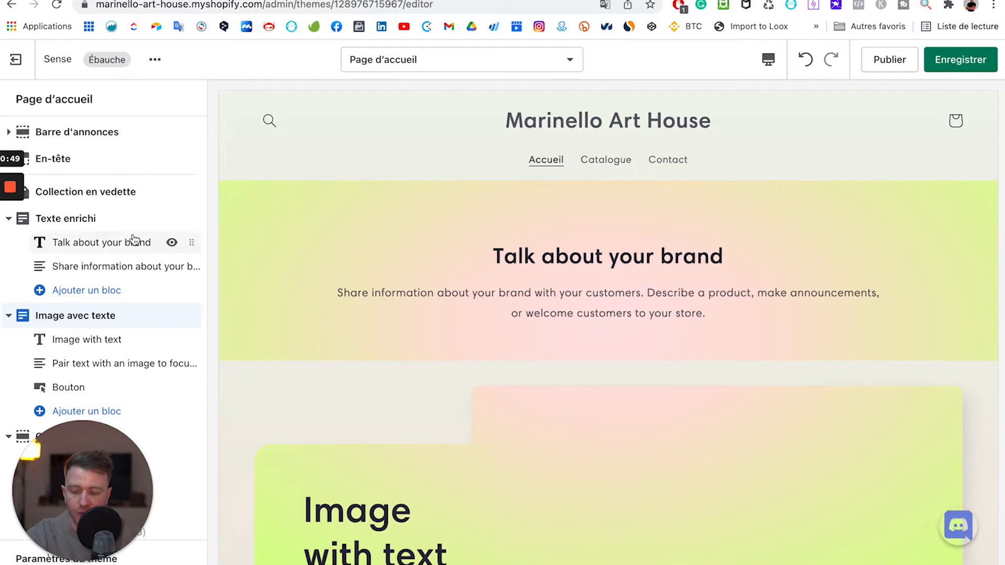
Examine the home page's remaining sections and the full list of theme sections that can be added.
scroll(134, 239, down, 2)
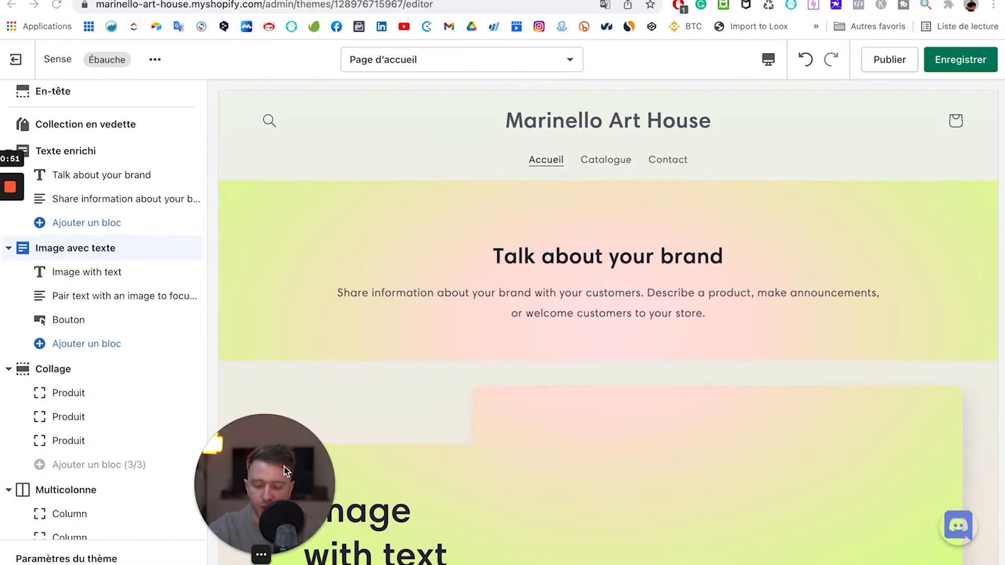
scroll(109, 473, down, 1)
scroll(108, 473, down, 7)
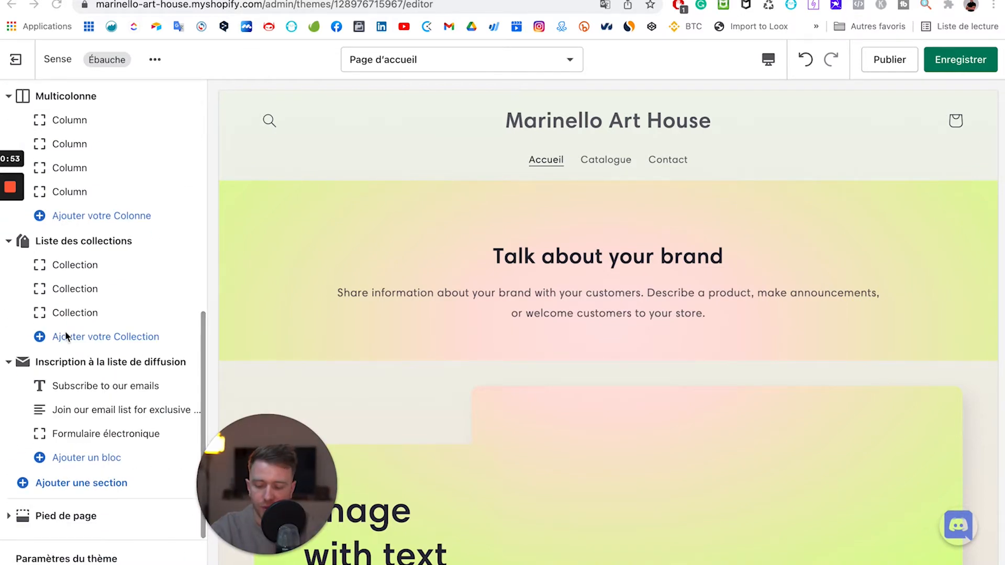
click(61, 486)
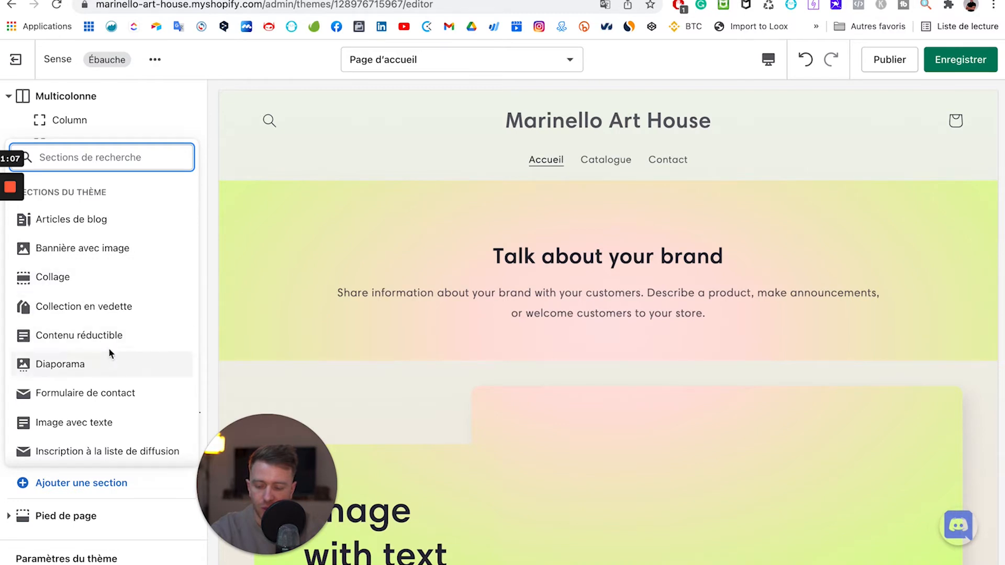
scroll(68, 376, down, 1)
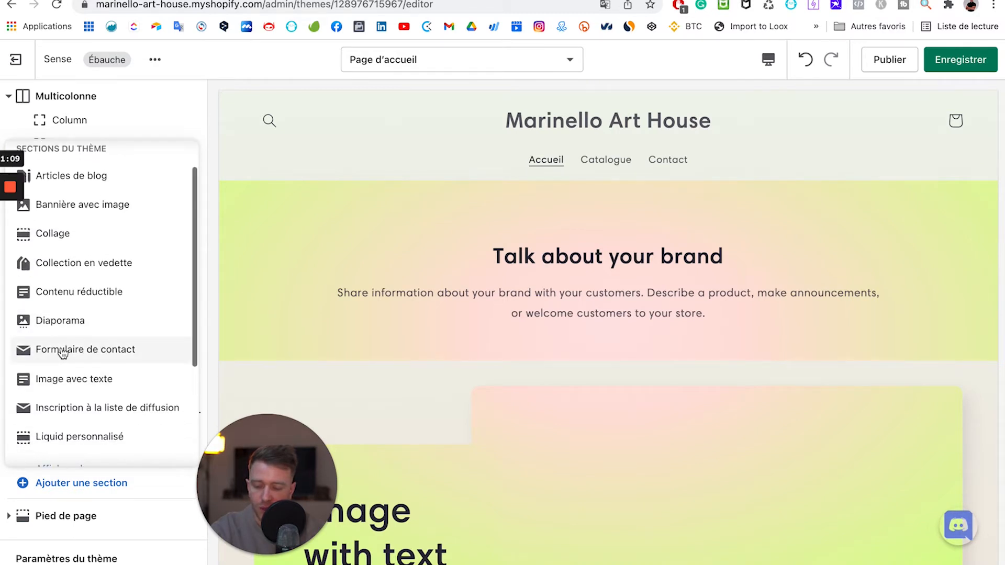
scroll(87, 368, down, 2)
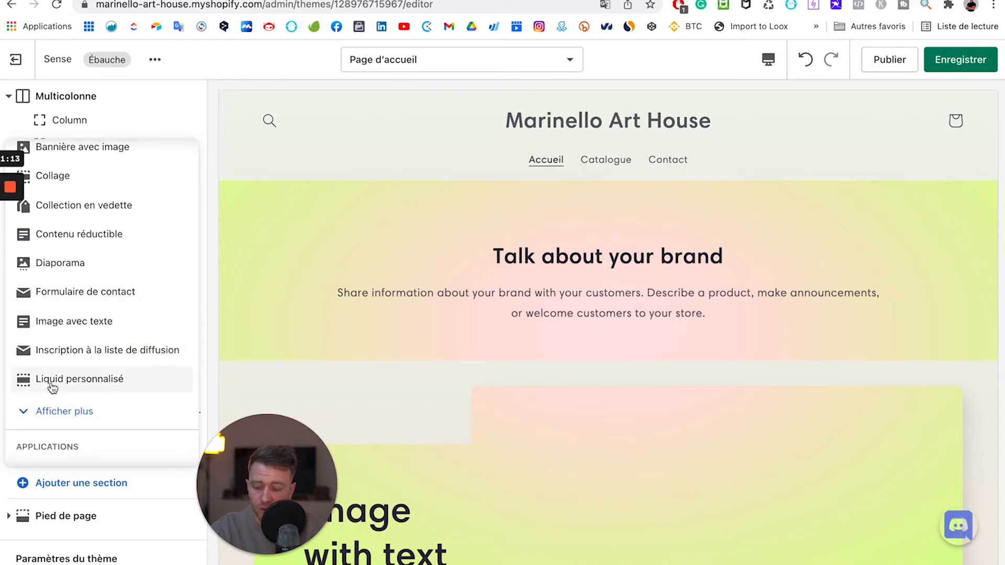
click(78, 412)
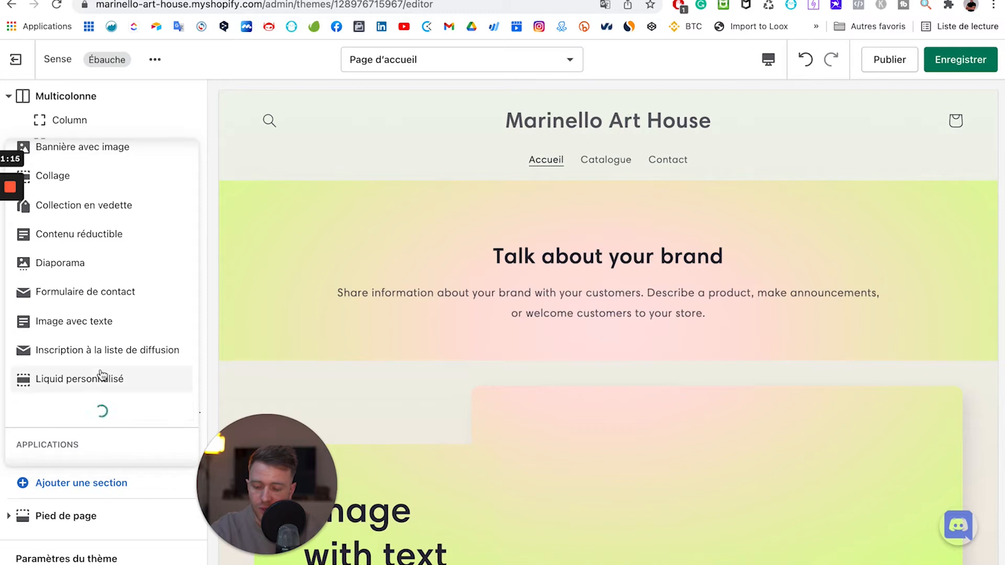
scroll(93, 389, down, 2)
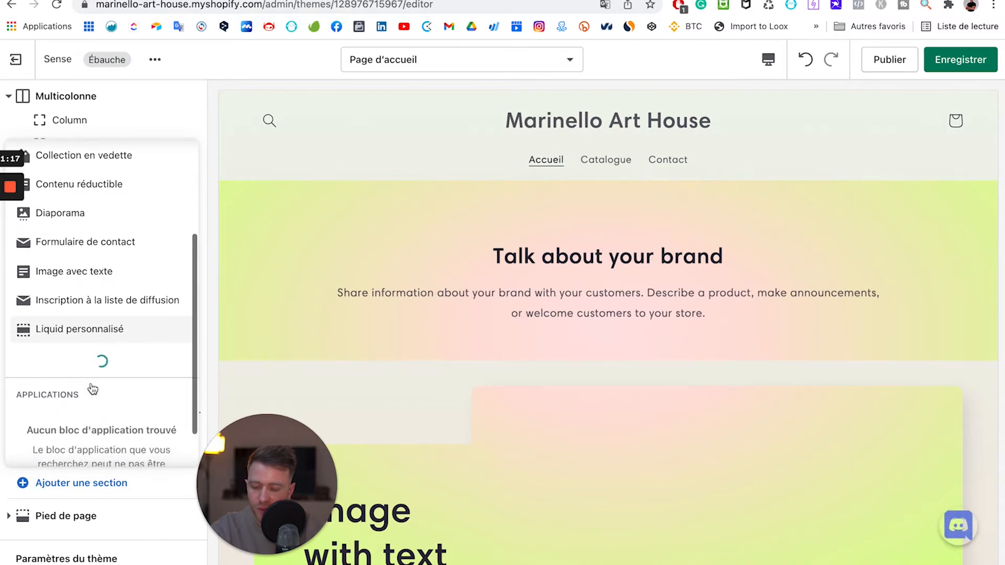
scroll(97, 385, down, 2)
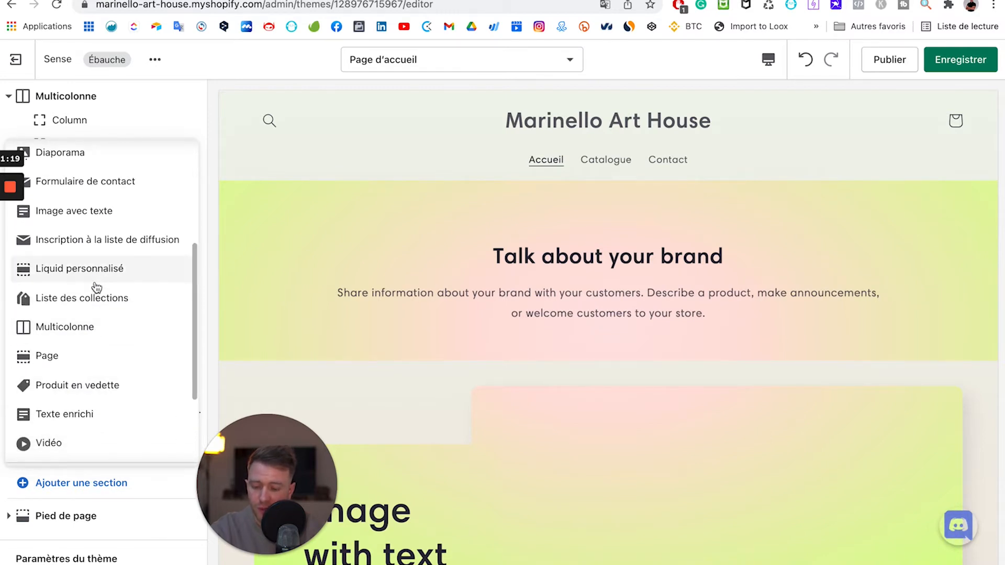
scroll(66, 382, down, 1)
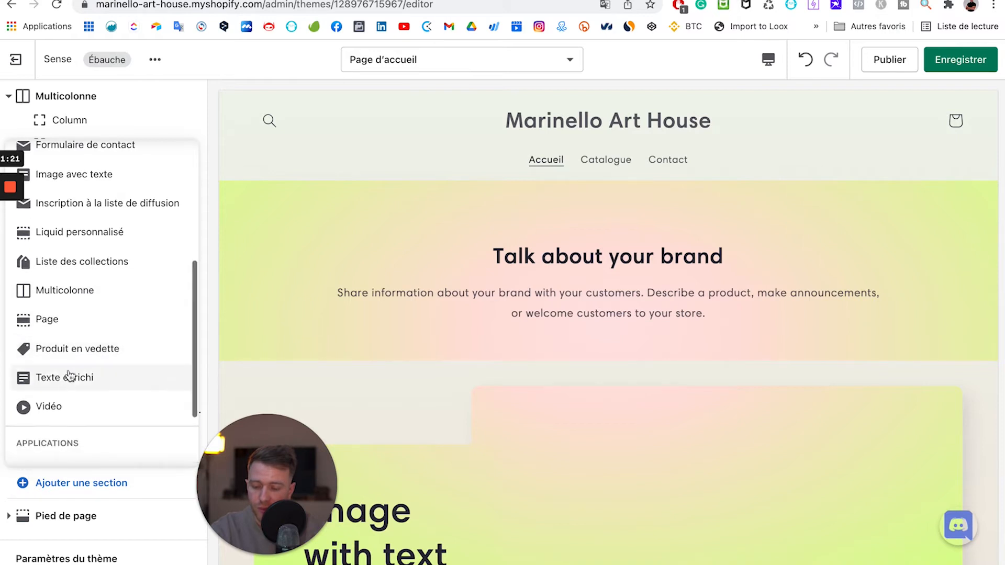
scroll(86, 363, up, 8)
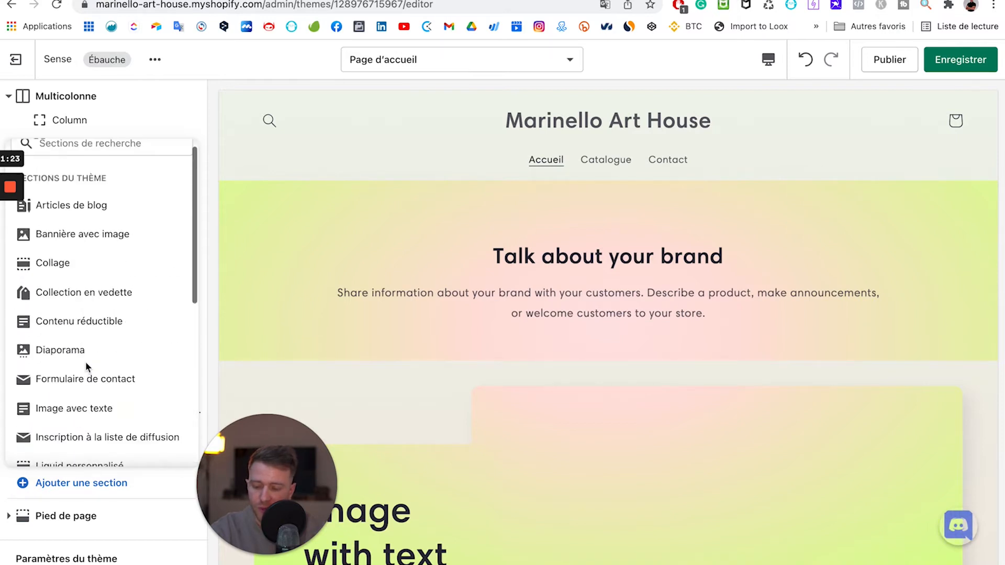
scroll(86, 362, up, 1)
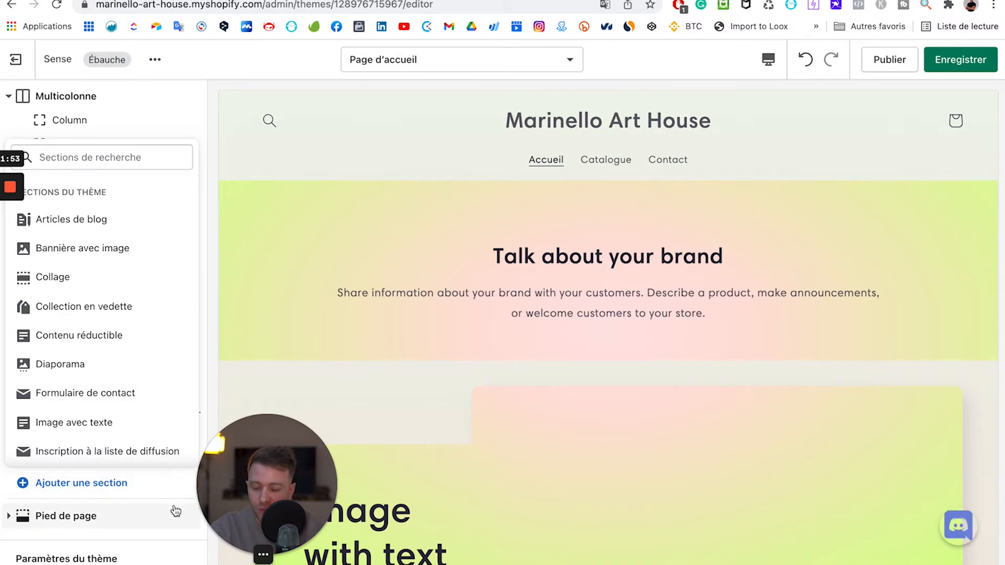
Open the theme settings and review the available categories.
click(99, 560)
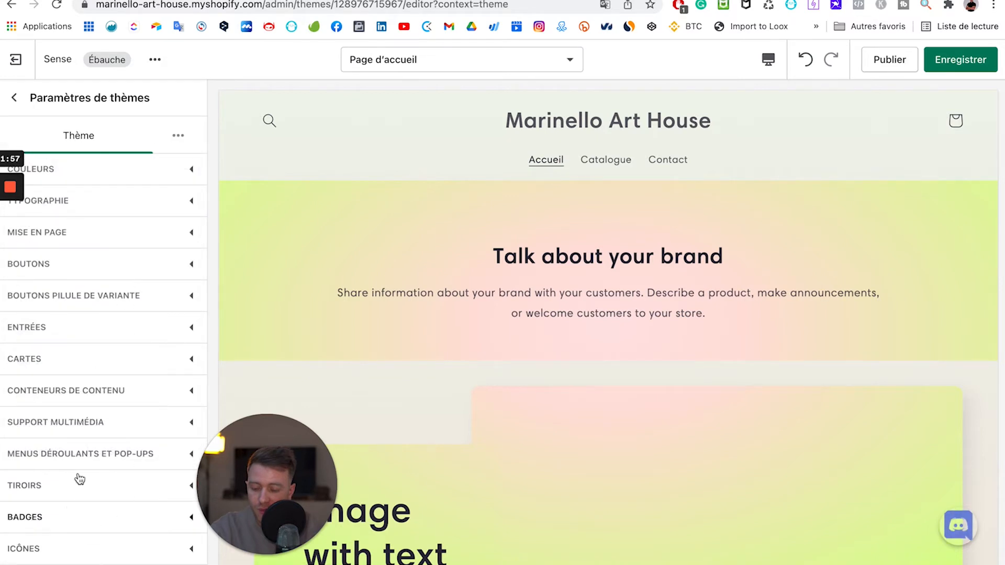
scroll(141, 355, down, 3)
scroll(144, 356, up, 3)
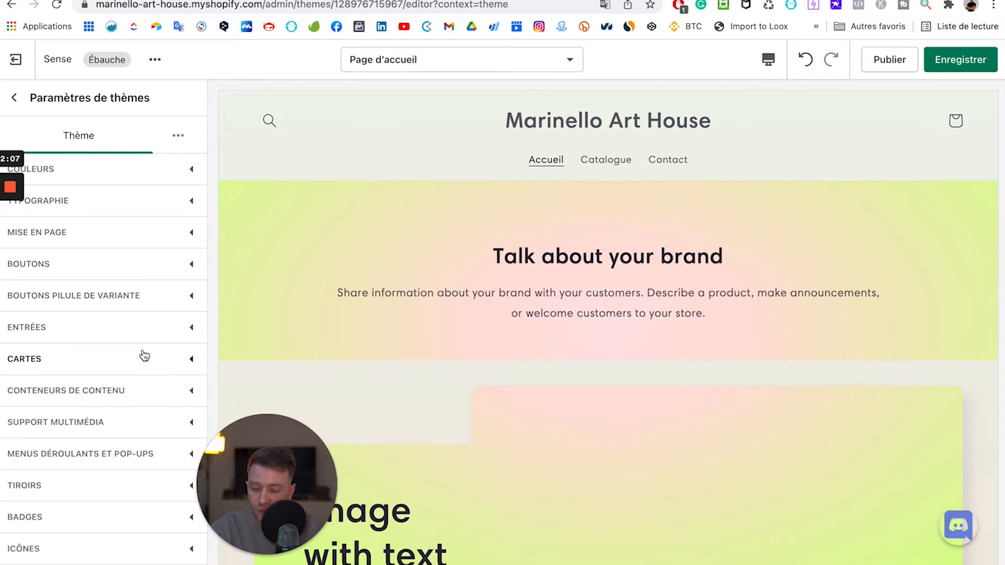
Expand the Couleurs settings and compare the primary and secondary colours with the home page preview.
click(189, 171)
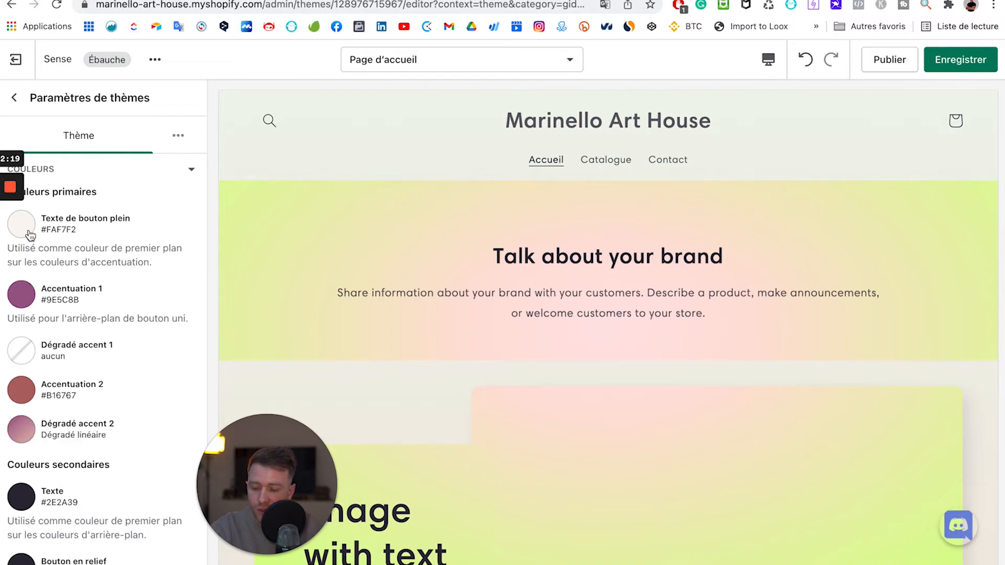
scroll(431, 337, down, 10)
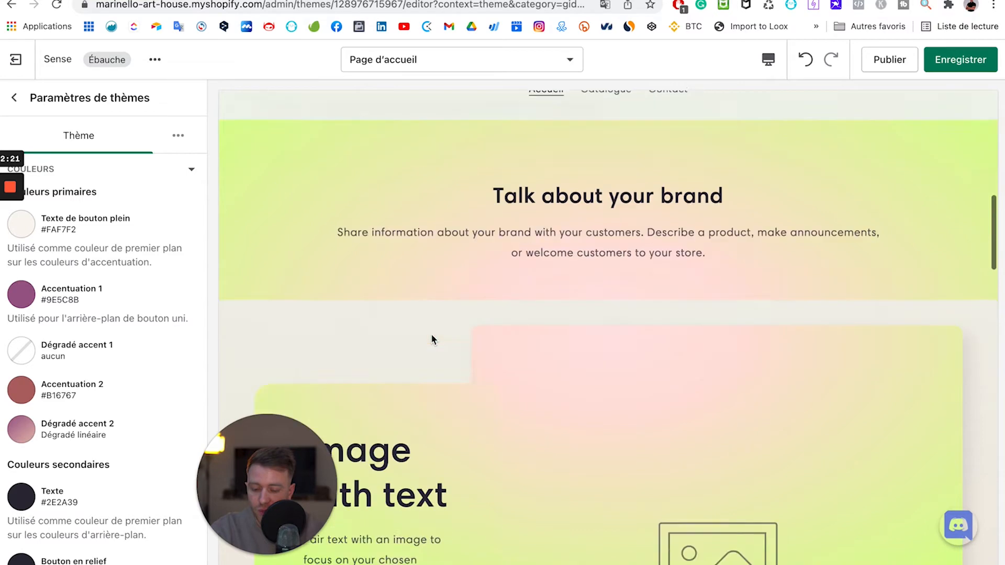
scroll(432, 338, up, 1)
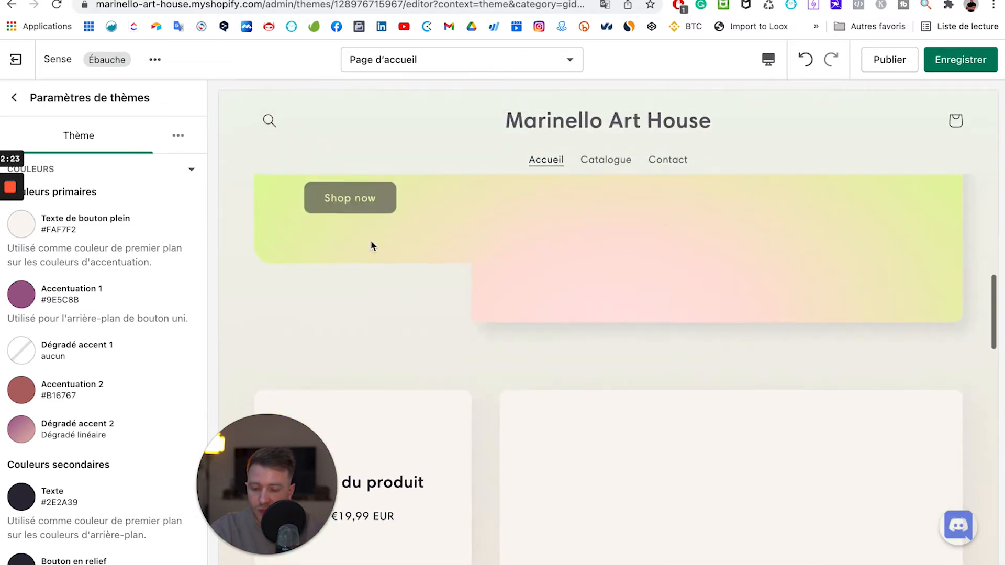
scroll(407, 345, down, 8)
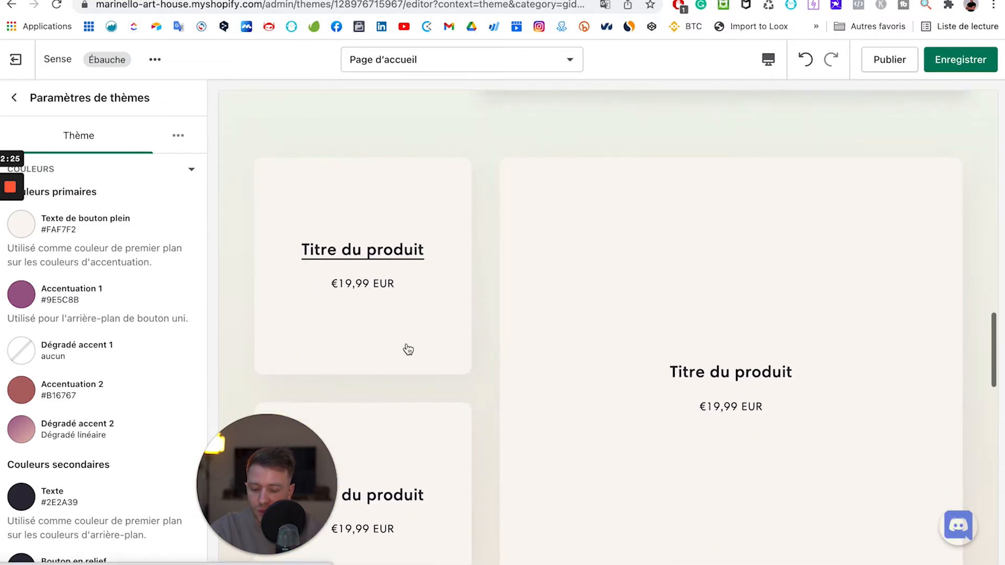
scroll(408, 350, down, 8)
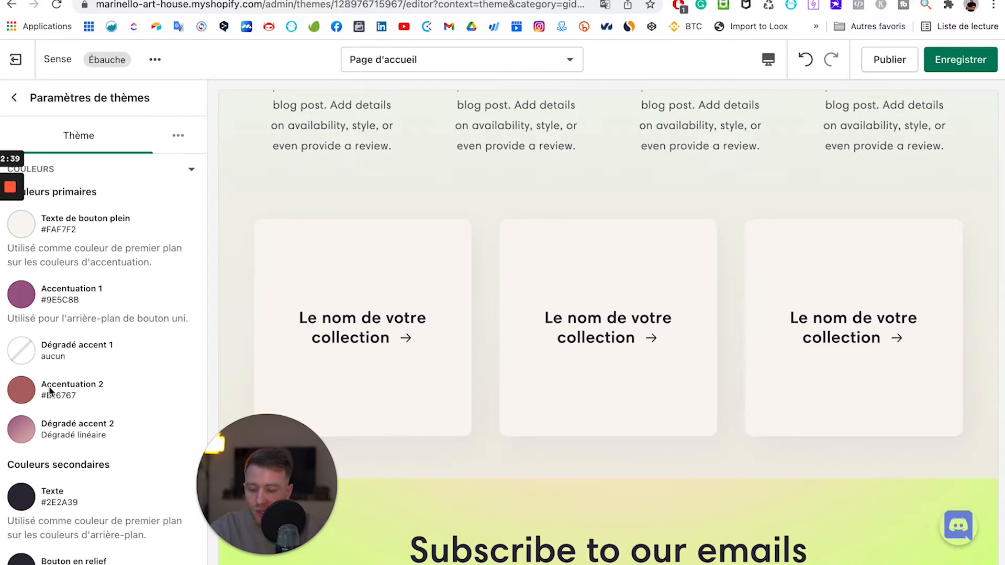
scroll(49, 392, down, 5)
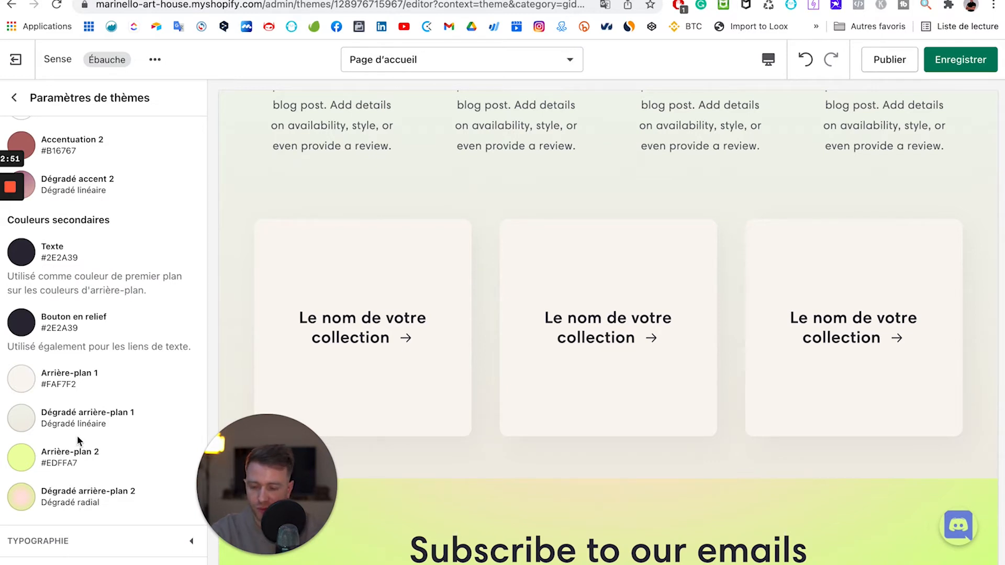
scroll(77, 436, up, 2)
scroll(387, 282, up, 10)
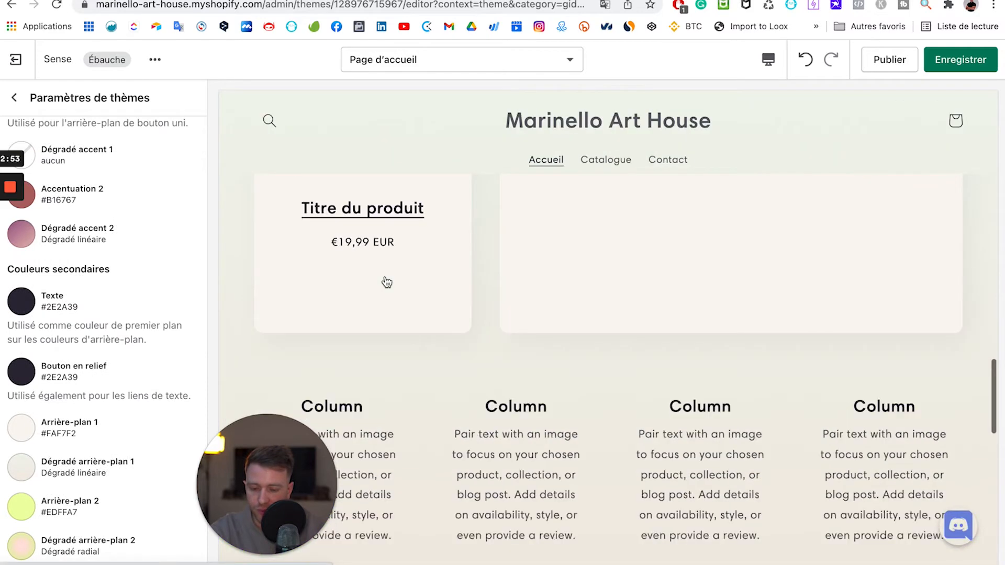
scroll(387, 283, up, 6)
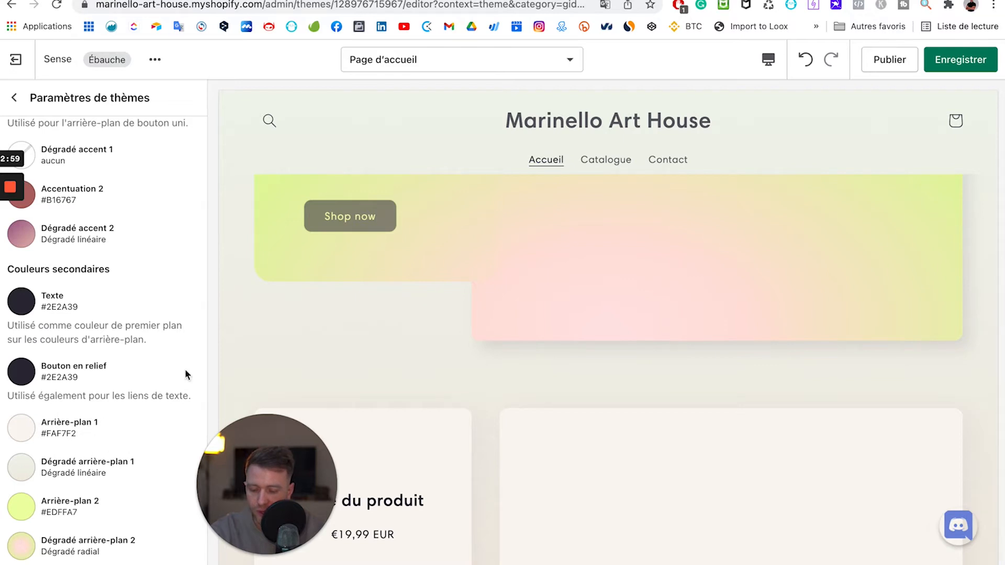
scroll(142, 400, up, 2)
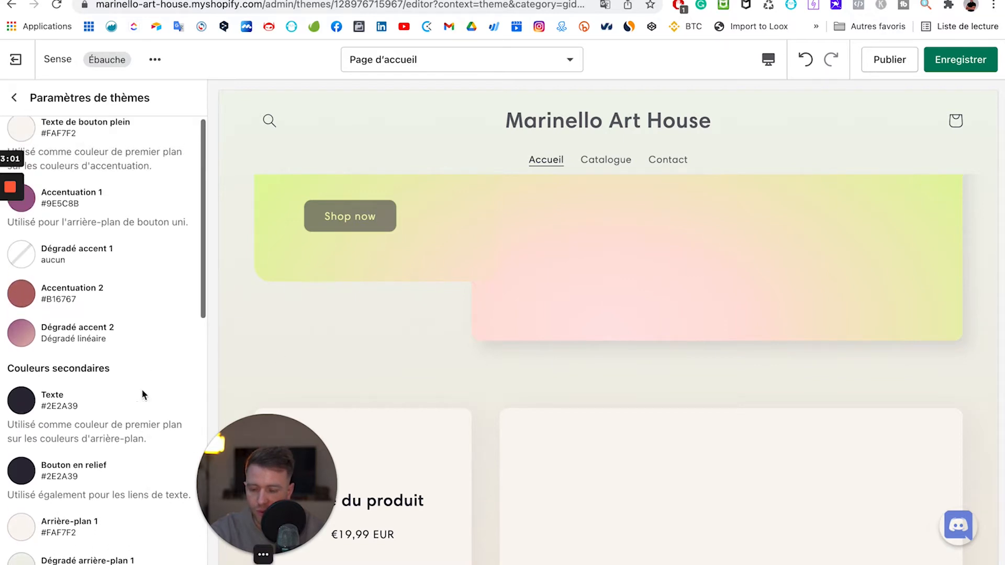
Return to the home page sections and open the Image avec texte section's settings down to its colour combination.
click(21, 99)
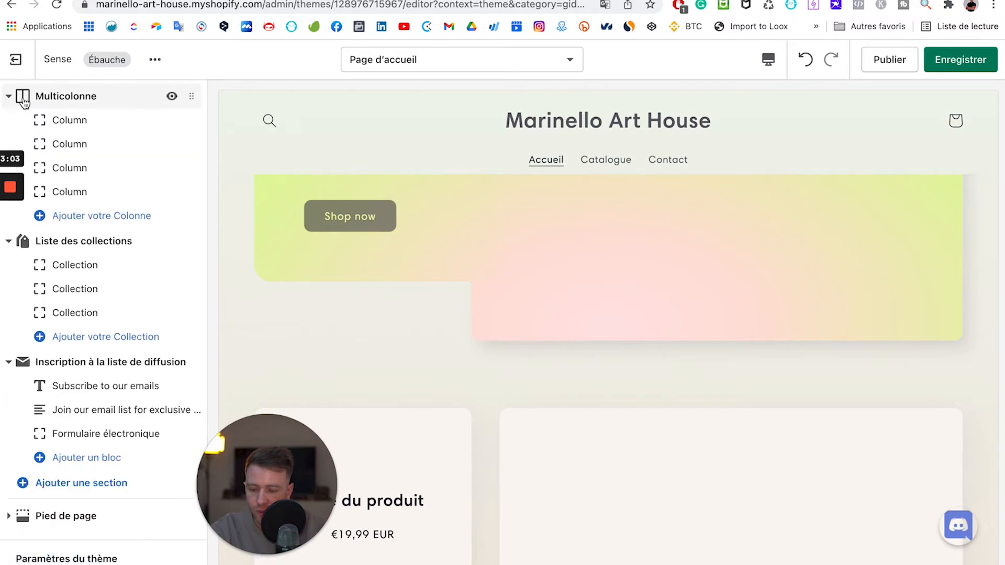
scroll(126, 224, up, 8)
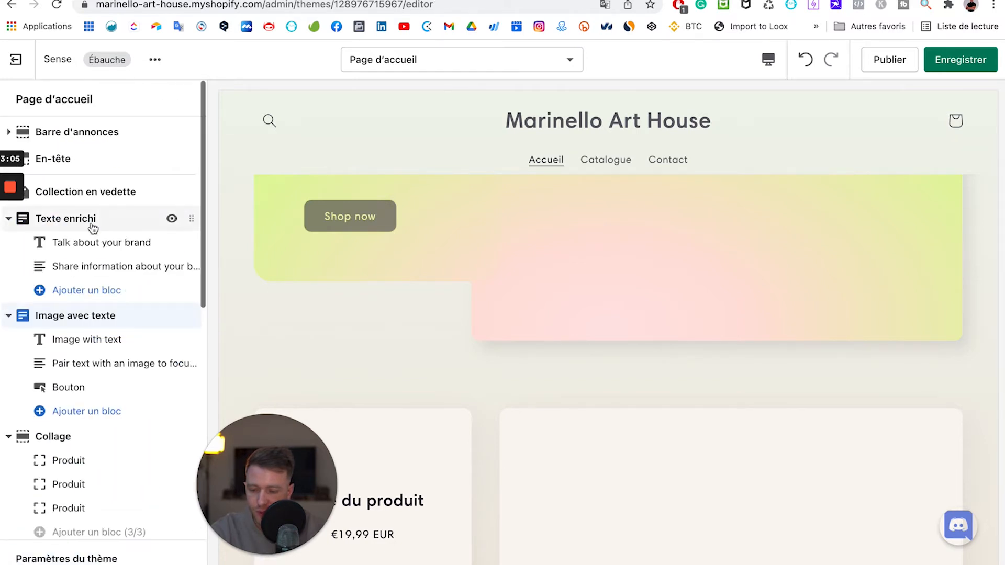
click(68, 314)
scroll(89, 342, down, 6)
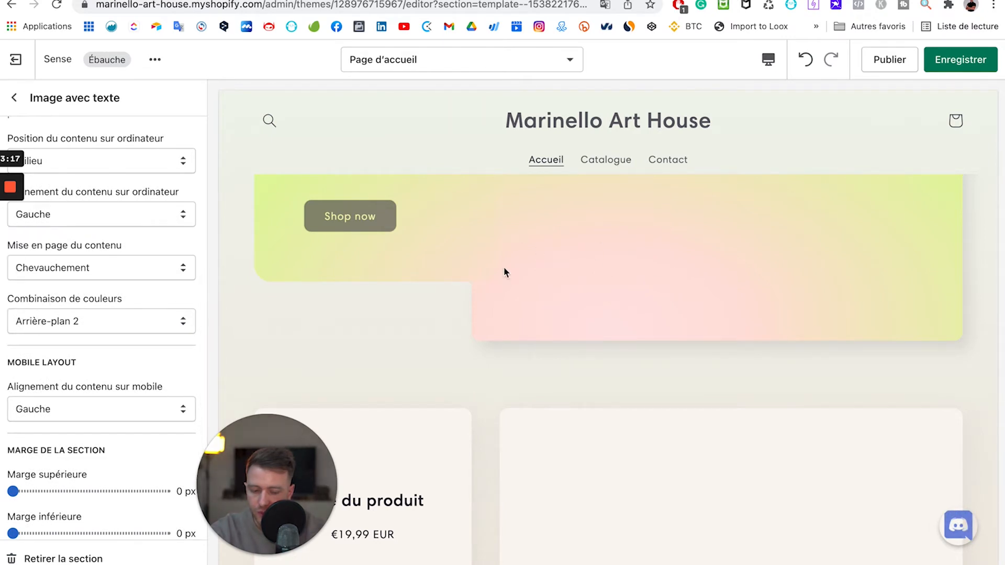
Set the Image avec texte section's colour combination to Arrière-plan 1 and check the section in the preview.
click(131, 324)
click(130, 305)
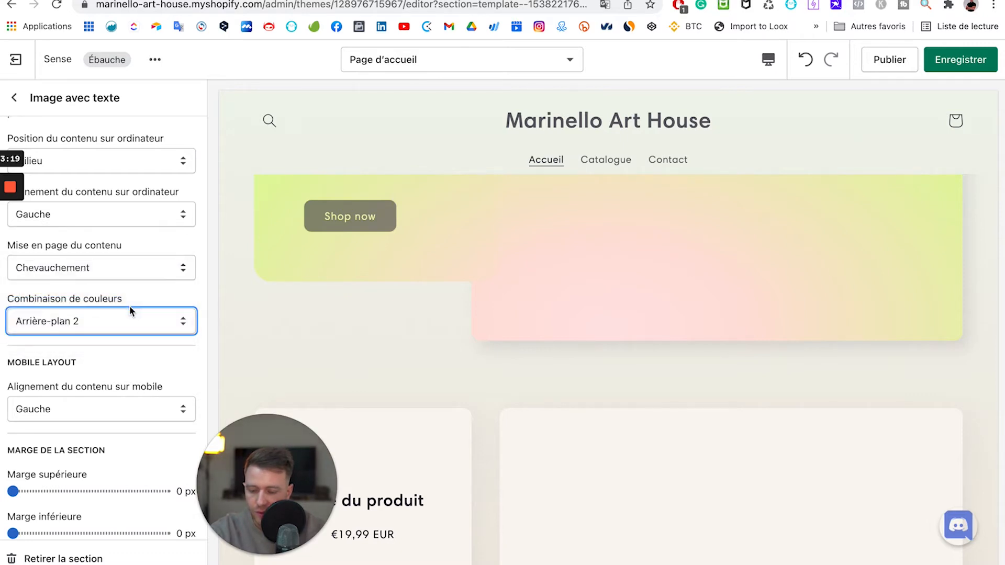
scroll(335, 299, up, 4)
scroll(335, 304, up, 1)
scroll(336, 304, down, 5)
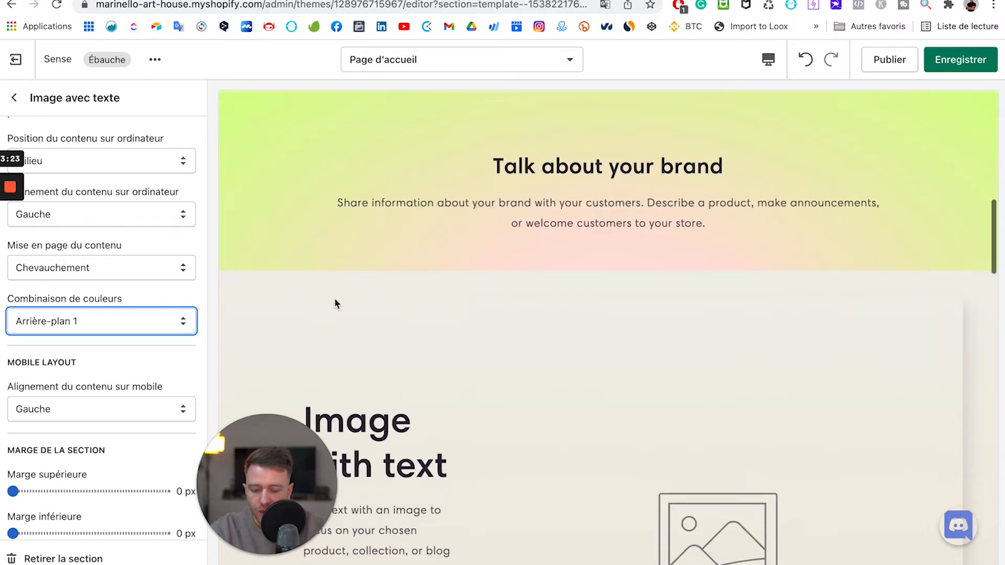
Set the Image avec texte section's colour combination to Accentuation 2 and inspect it in the preview.
click(136, 322)
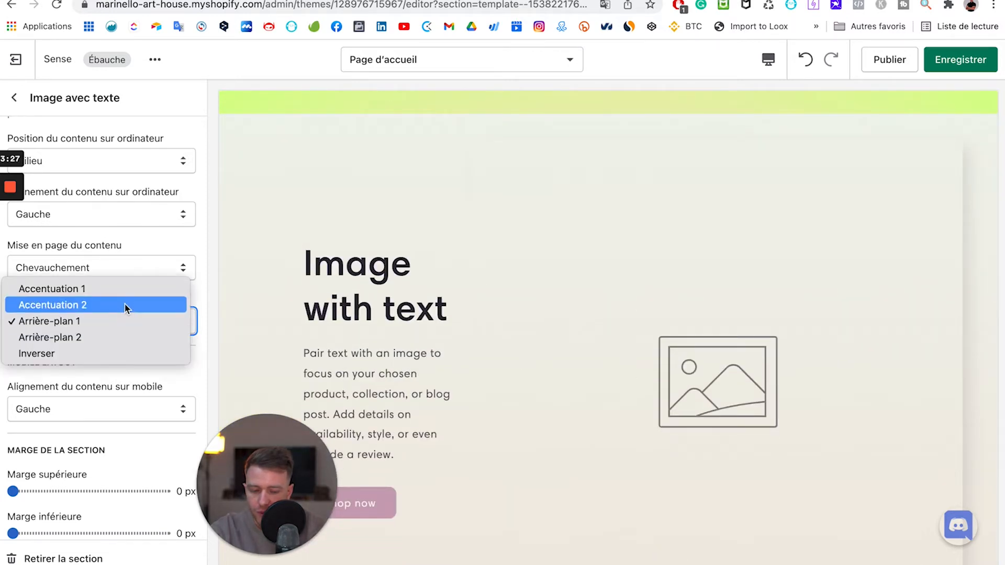
click(125, 305)
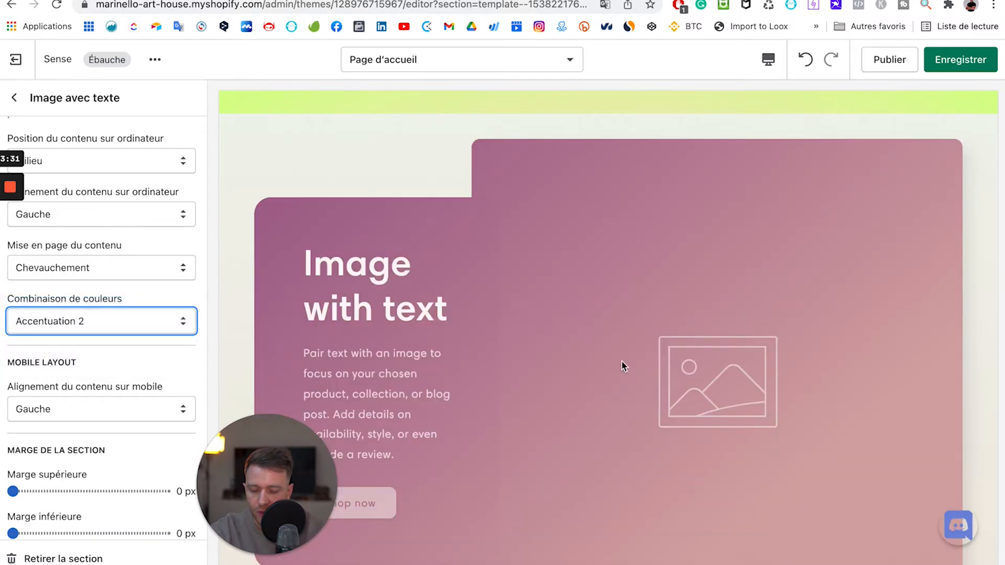
scroll(623, 366, down, 3)
scroll(622, 363, up, 1)
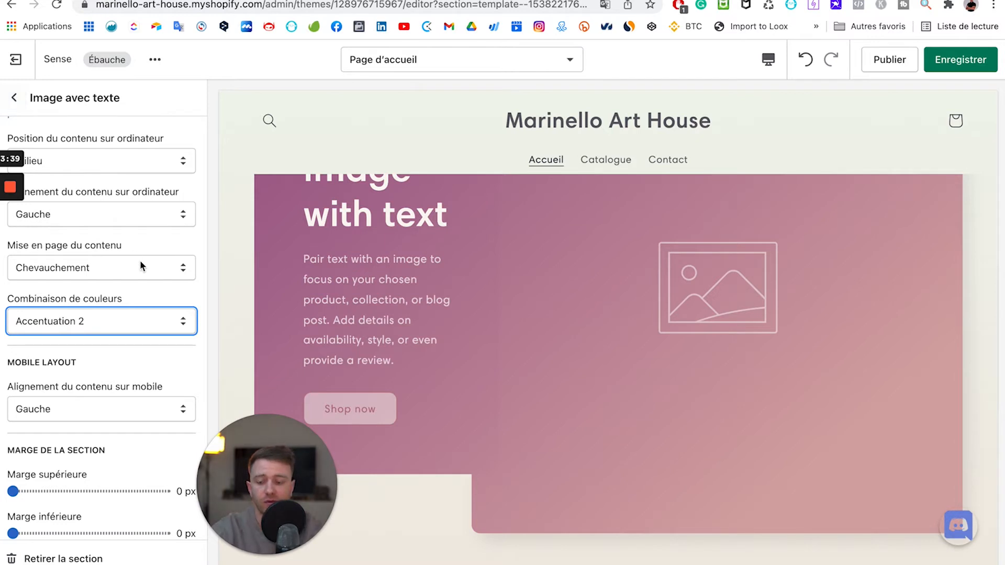
Check the Image avec texte section's colour combination options and remaining settings, and return to the sections list.
click(116, 319)
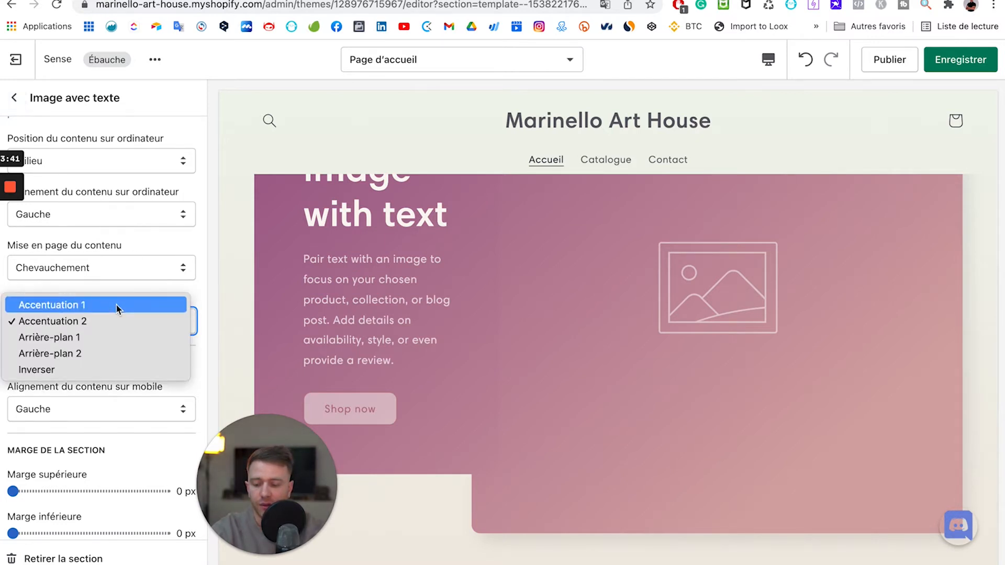
click(202, 290)
scroll(149, 344, down, 2)
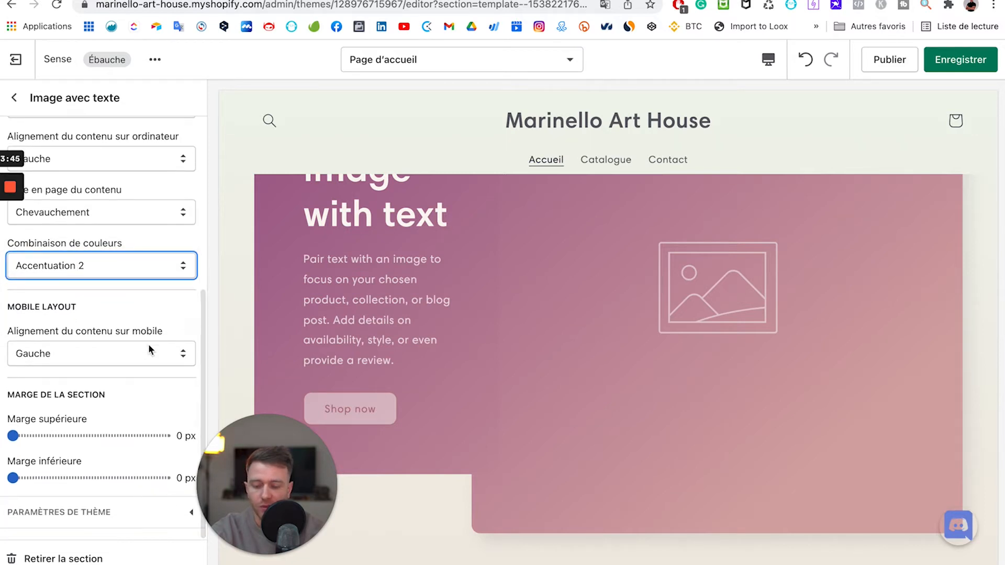
scroll(149, 344, up, 6)
click(16, 99)
scroll(112, 289, down, 5)
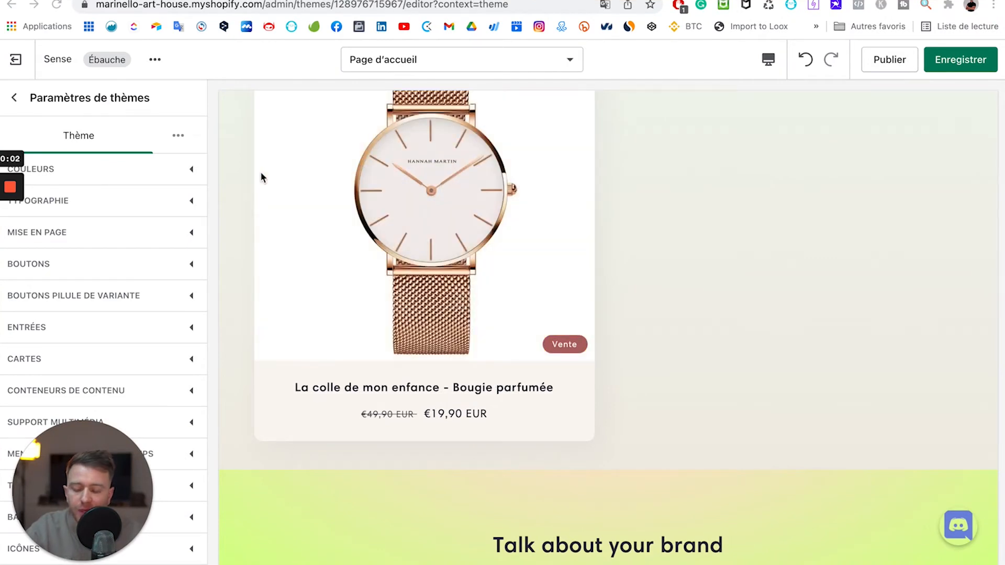
Expand the Typographie theme settings and set the font size scale for headings (Titres) to 125 %.
click(185, 204)
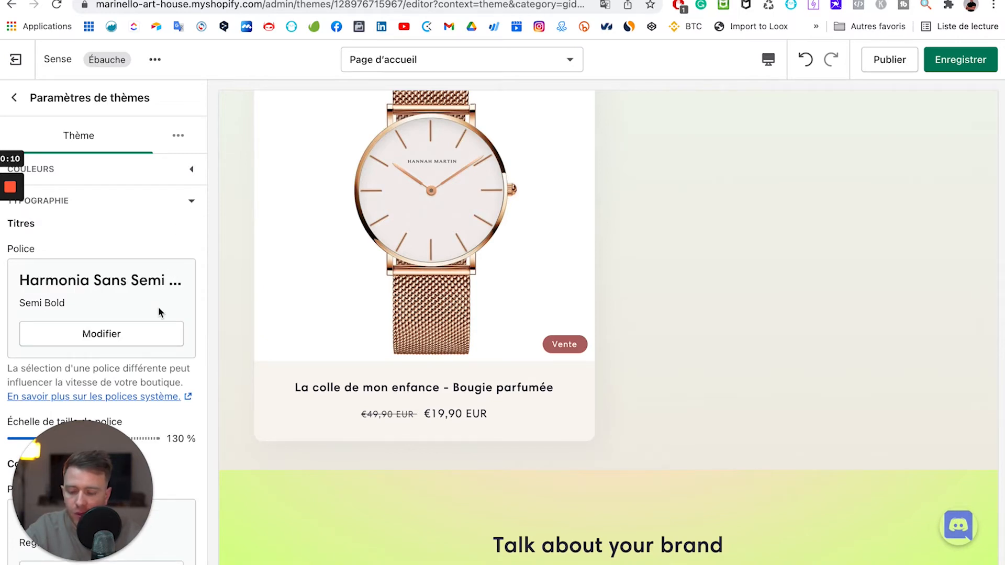
scroll(158, 307, down, 5)
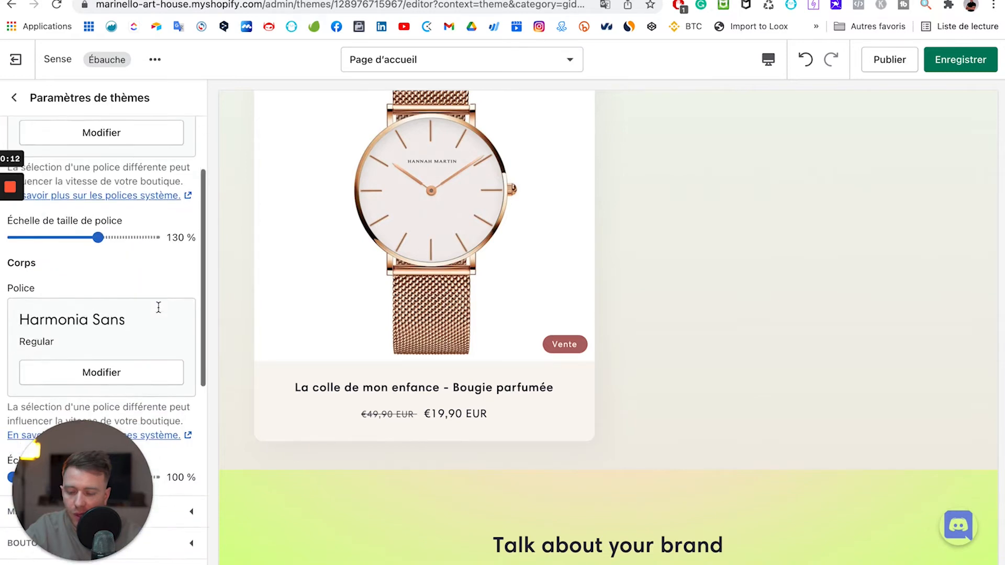
scroll(158, 307, down, 4)
scroll(159, 310, up, 4)
scroll(159, 307, up, 3)
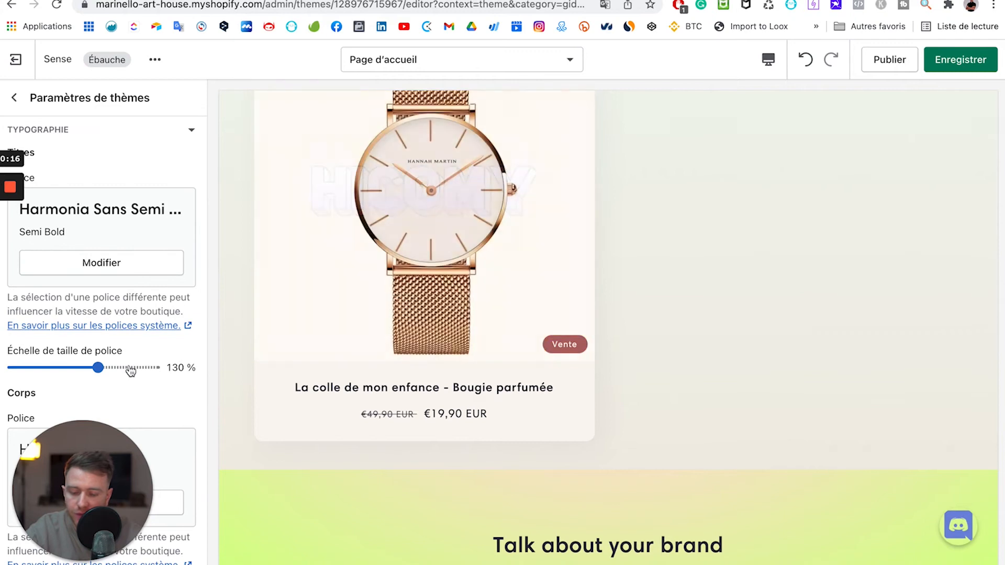
drag(90, 367, 86, 367)
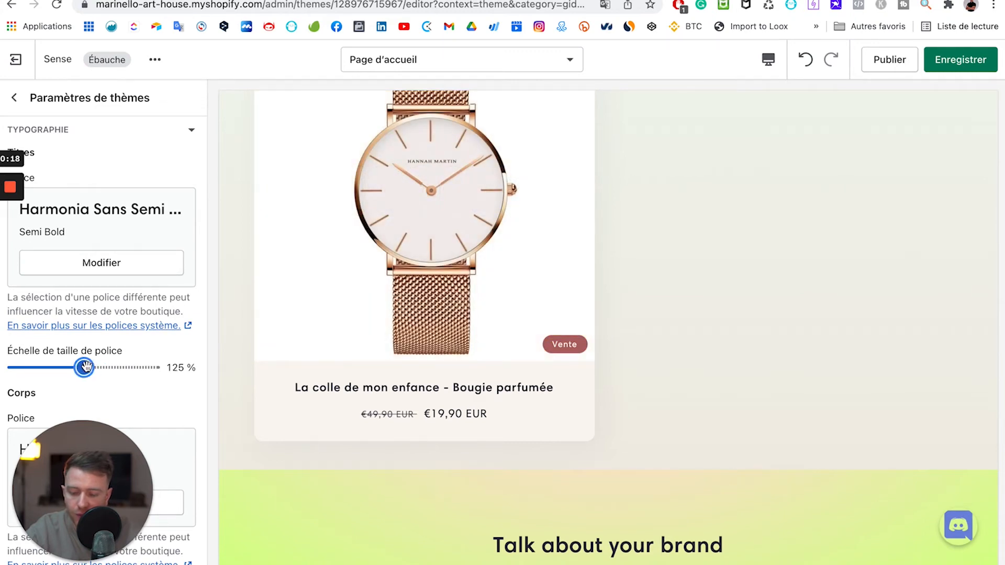
Browse the fonts available for headings, close the font picker without choosing one, and collapse the Typographie settings.
click(112, 267)
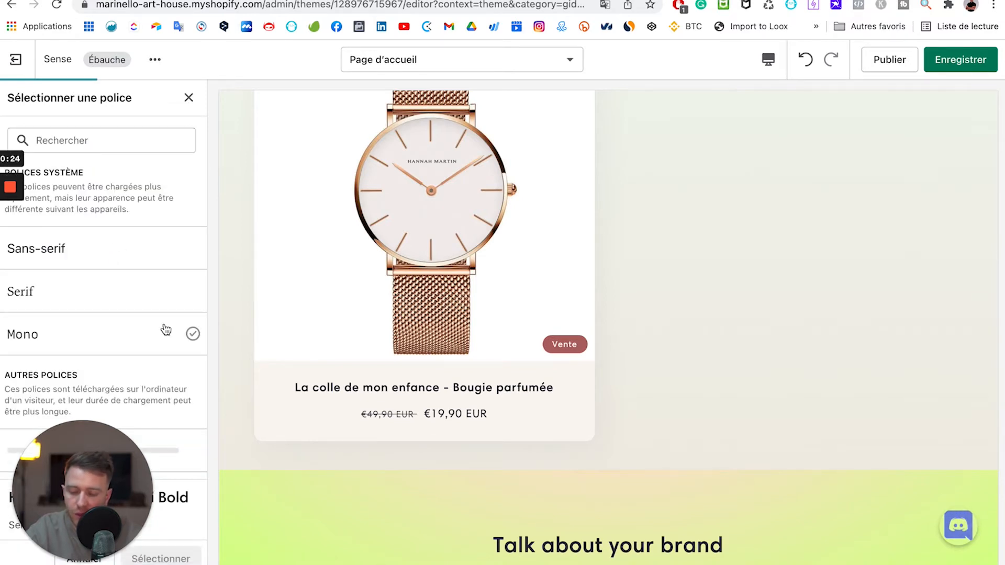
scroll(166, 330, down, 10)
scroll(166, 330, down, 7)
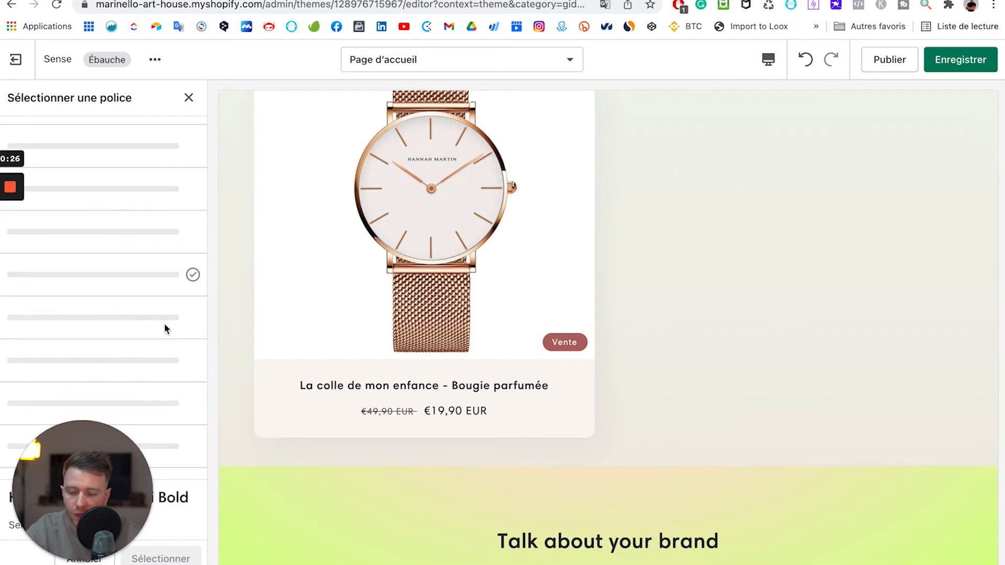
click(124, 288)
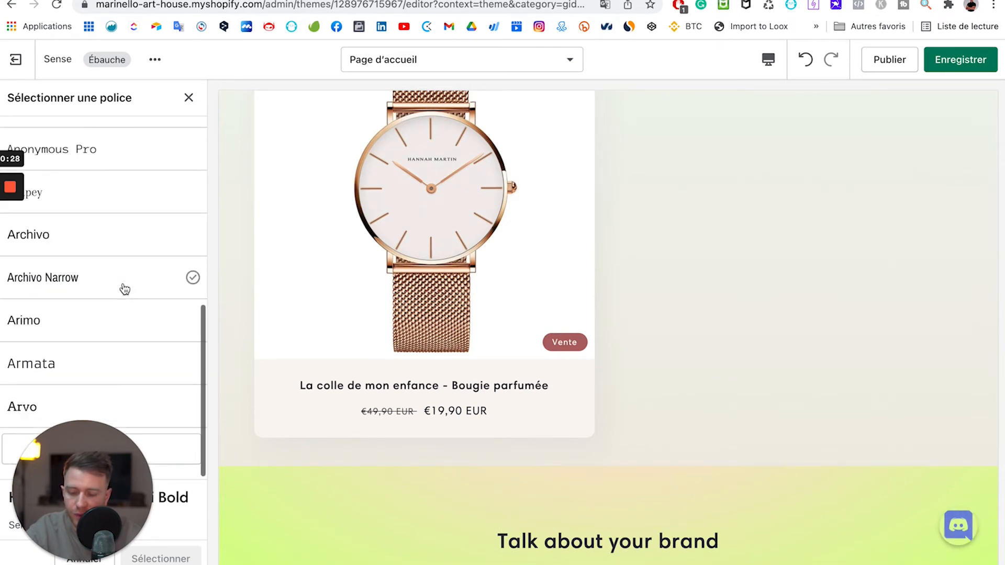
scroll(124, 288, up, 2)
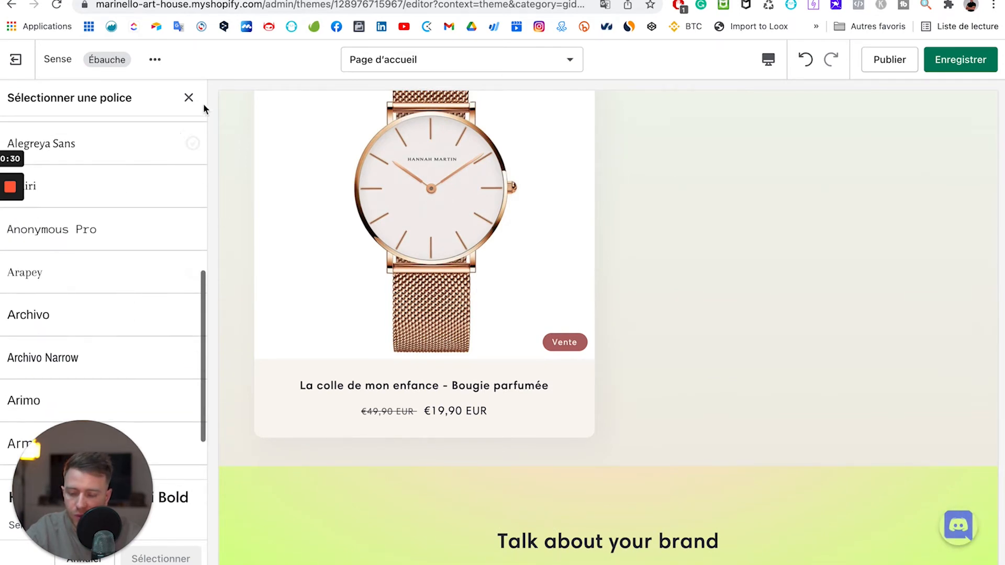
click(189, 98)
scroll(127, 209, up, 2)
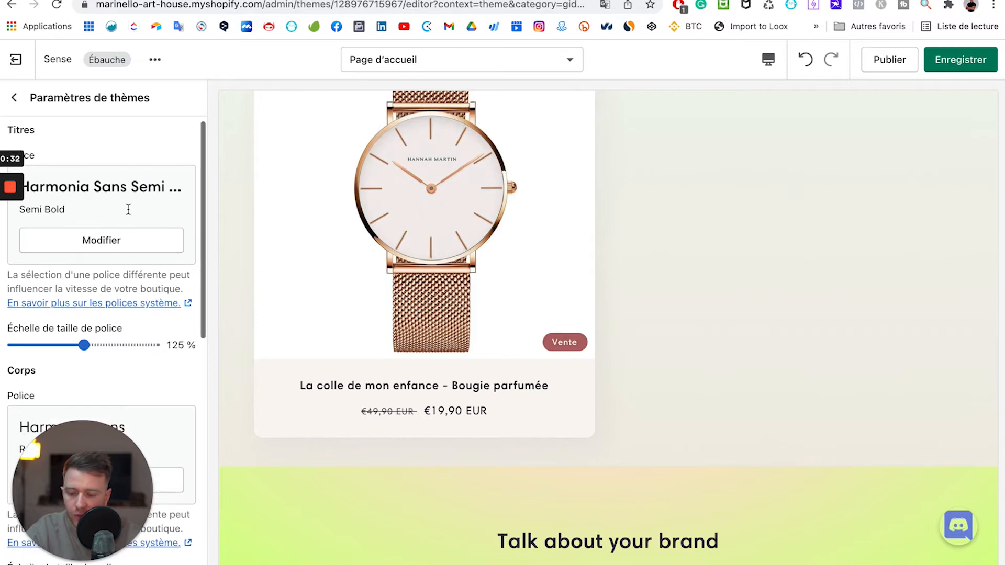
click(187, 203)
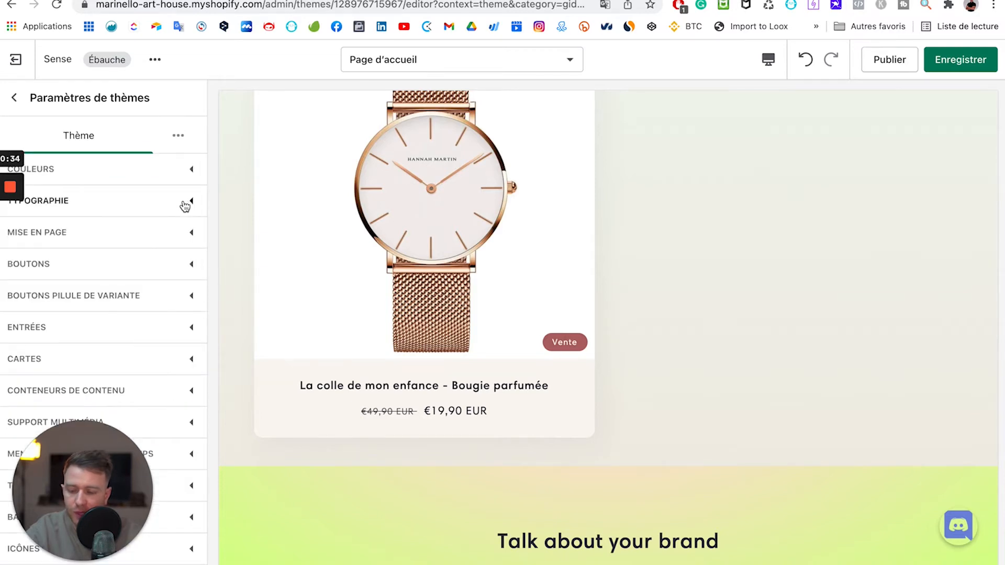
In the Mise en page settings, set the page width to 1500 px and the vertical space between sections to 8 px.
click(192, 236)
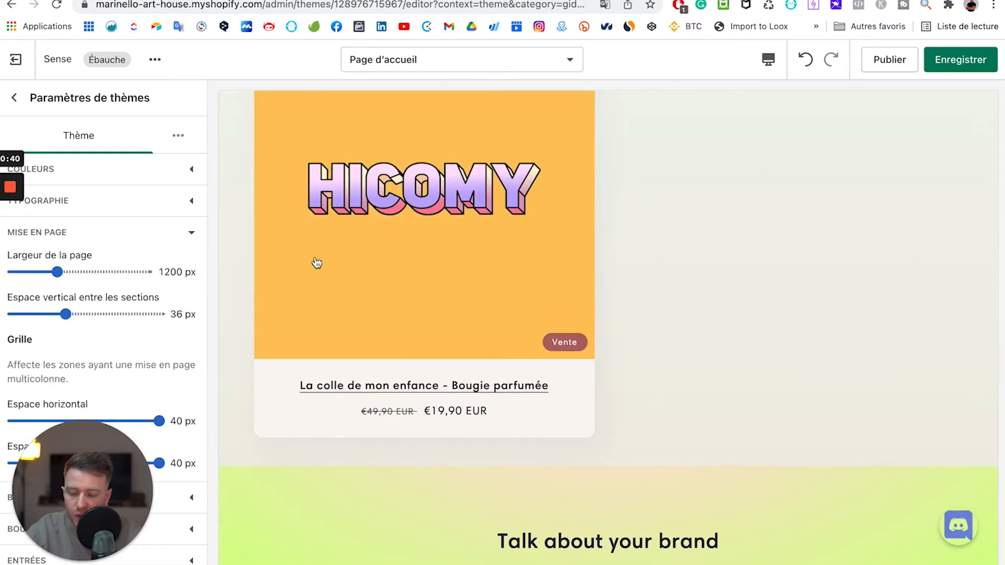
drag(59, 272, 123, 271)
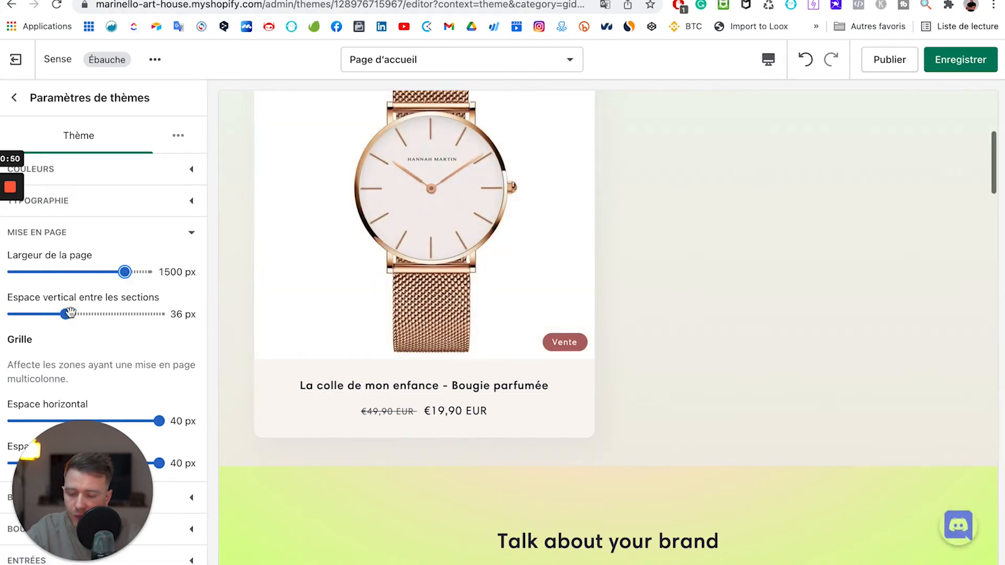
scroll(84, 318, down, 1)
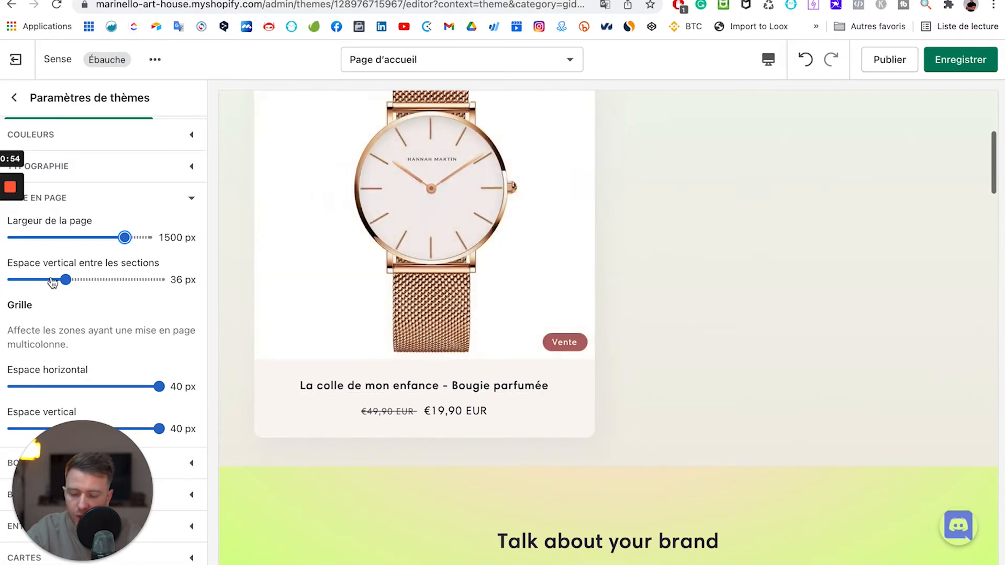
drag(66, 280, 25, 280)
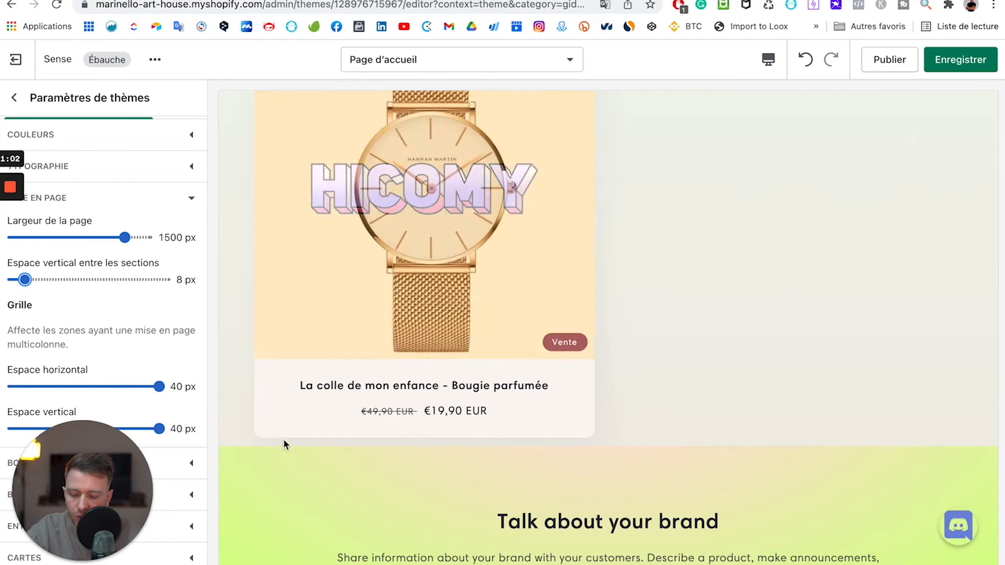
Set the vertical space between sections to 40 px, collapse Mise en page and check the featured collection in the preview.
click(74, 280)
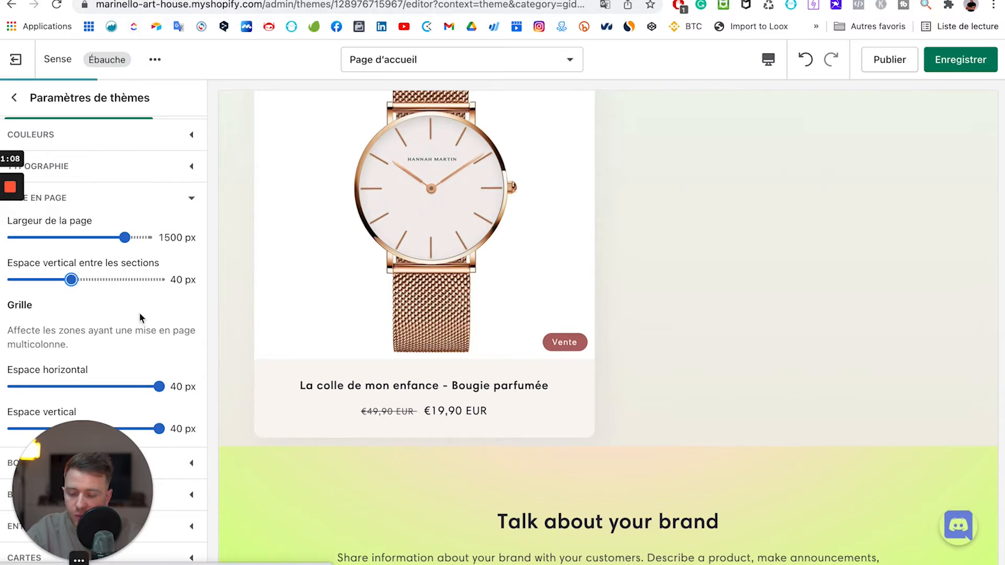
scroll(140, 314, down, 3)
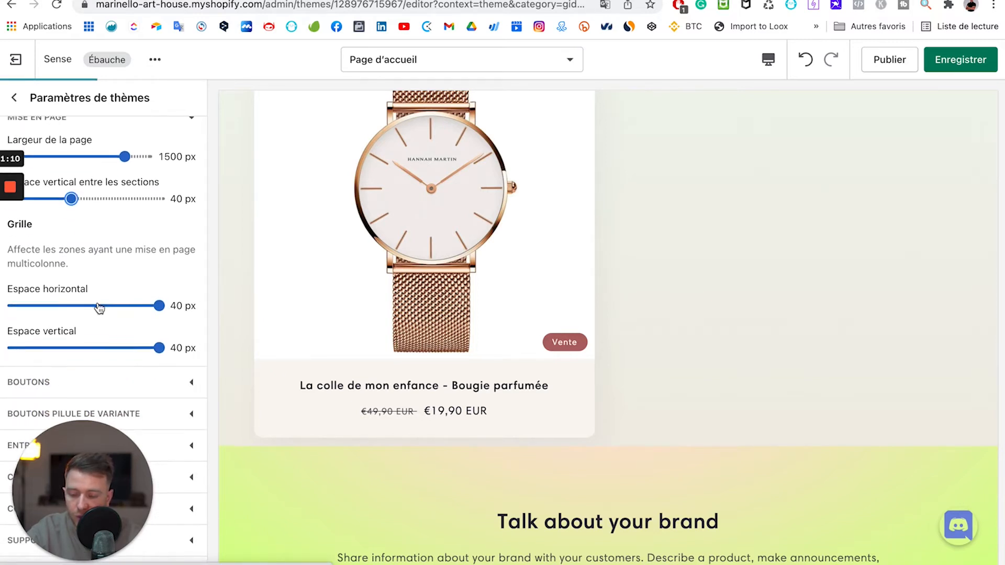
scroll(98, 303, up, 4)
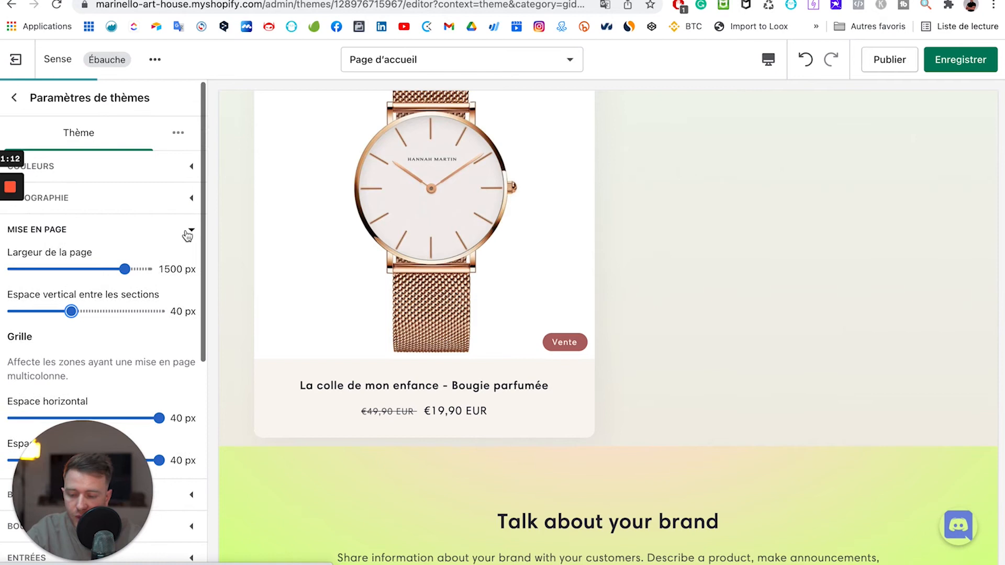
click(188, 232)
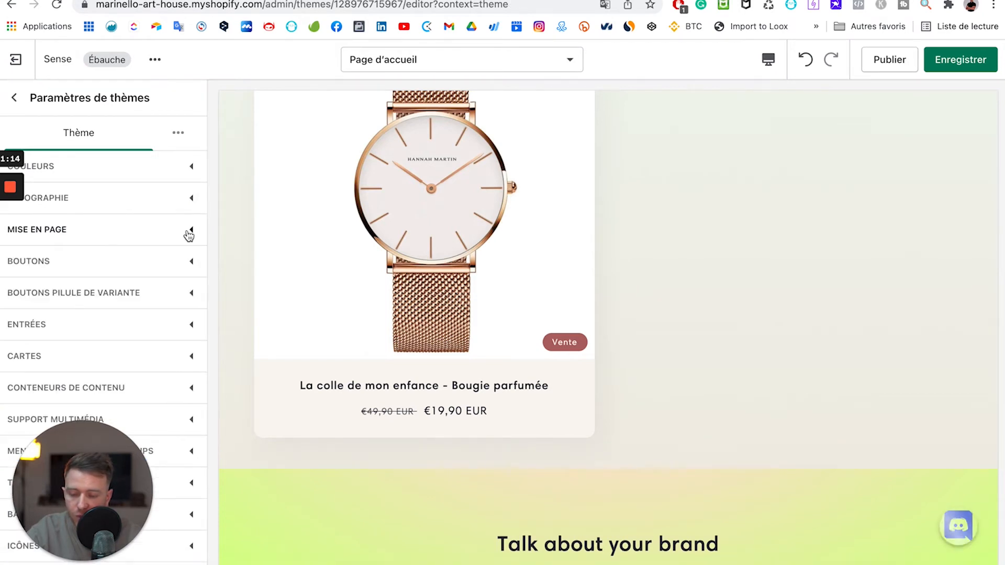
scroll(425, 415, up, 5)
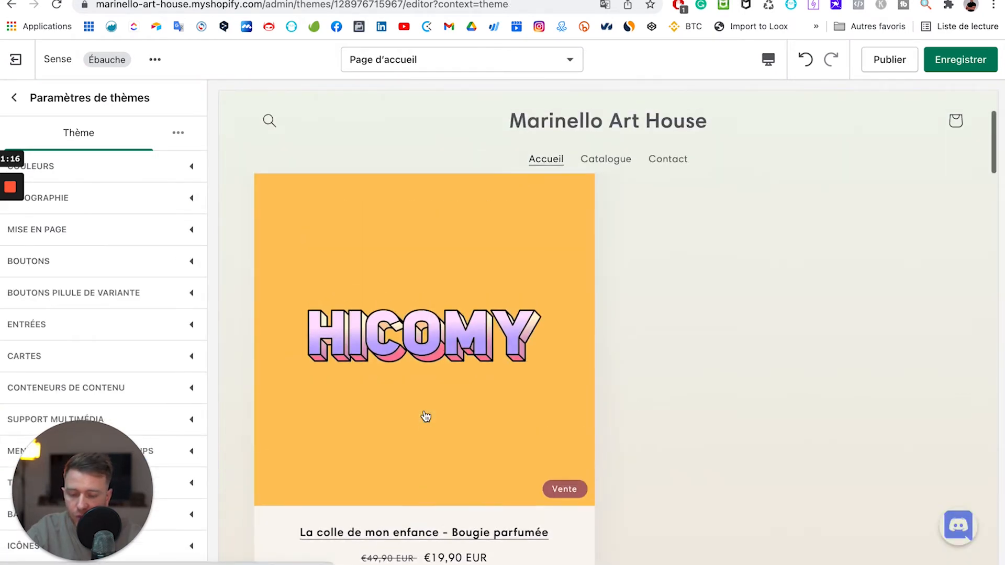
scroll(425, 415, down, 1)
scroll(425, 416, down, 1)
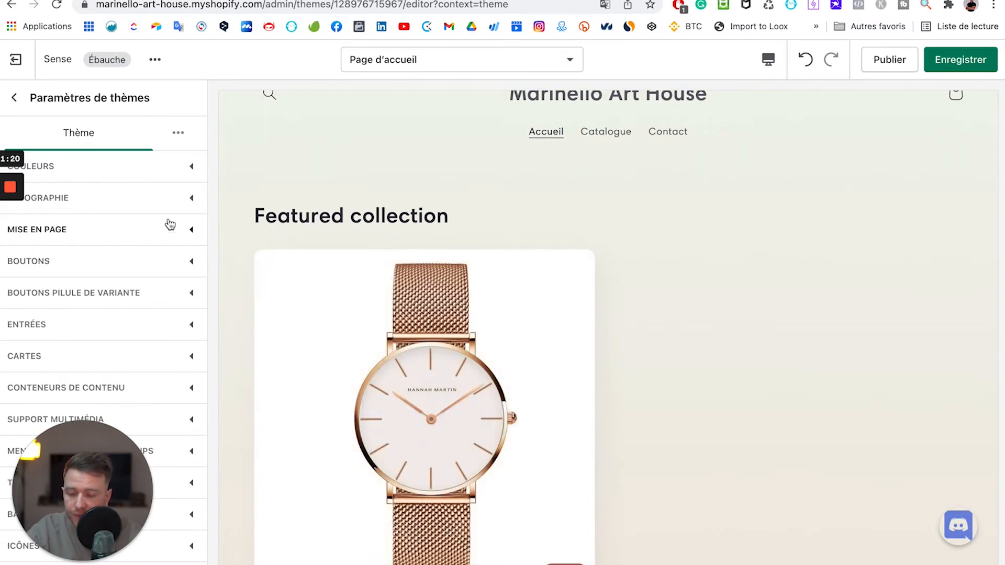
Expand the Boutons theme settings and open the featured product's page in the preview.
click(188, 265)
scroll(152, 283, down, 1)
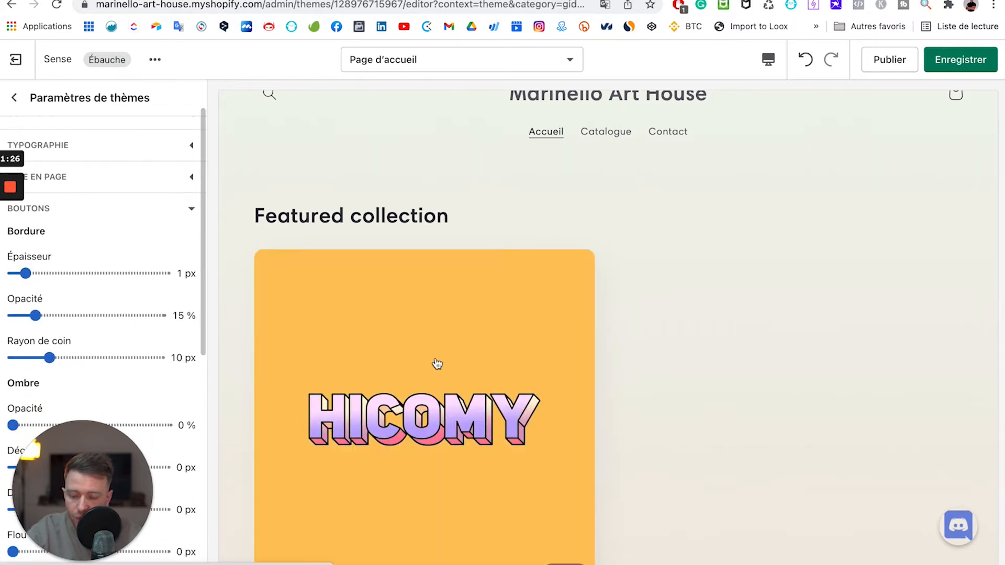
scroll(435, 362, down, 9)
scroll(435, 361, up, 7)
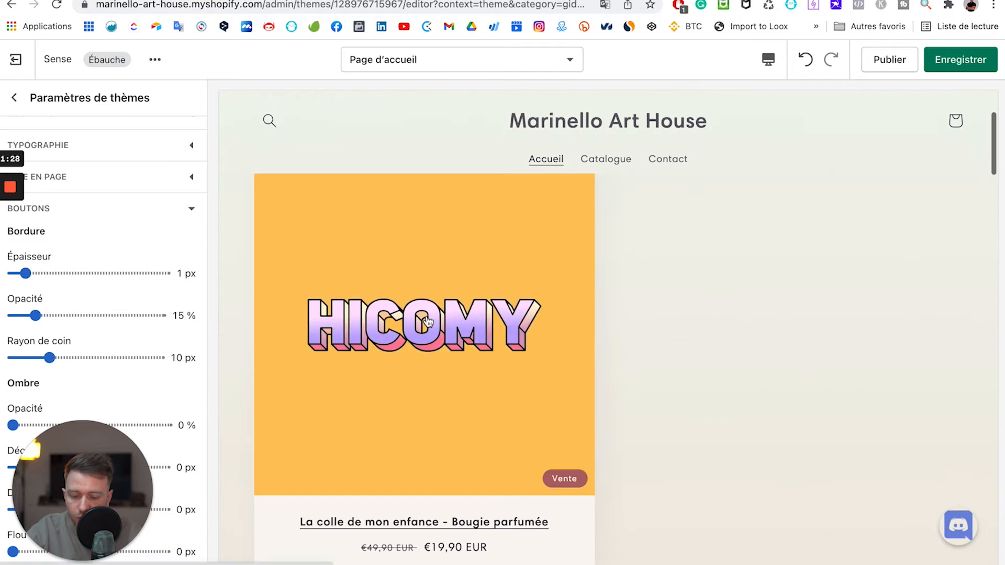
click(428, 322)
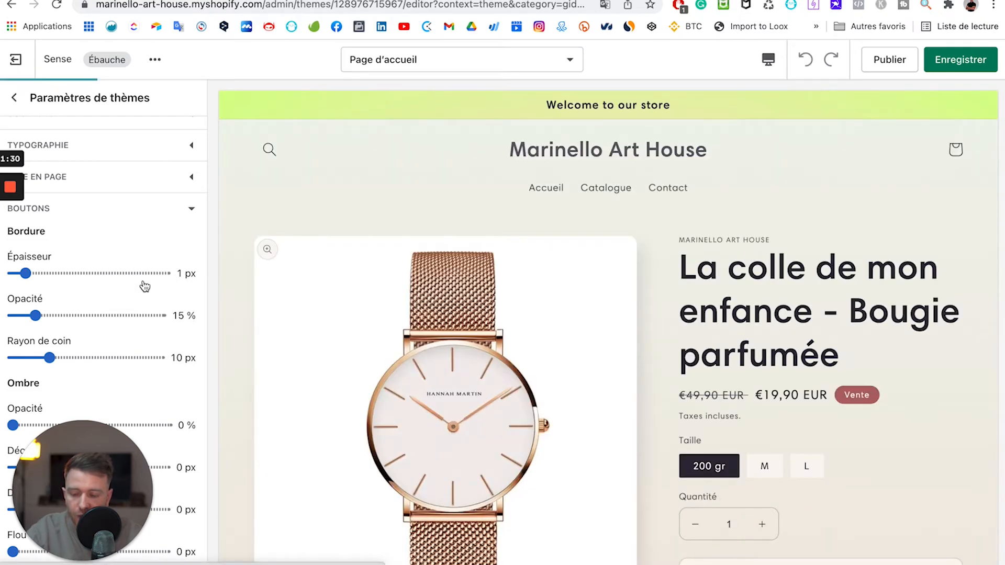
Review the border and shadow settings for buttons, from border thickness down to shadow blur.
scroll(145, 285, down, 2)
scroll(145, 283, up, 3)
scroll(144, 280, down, 1)
scroll(142, 271, down, 4)
scroll(142, 271, up, 3)
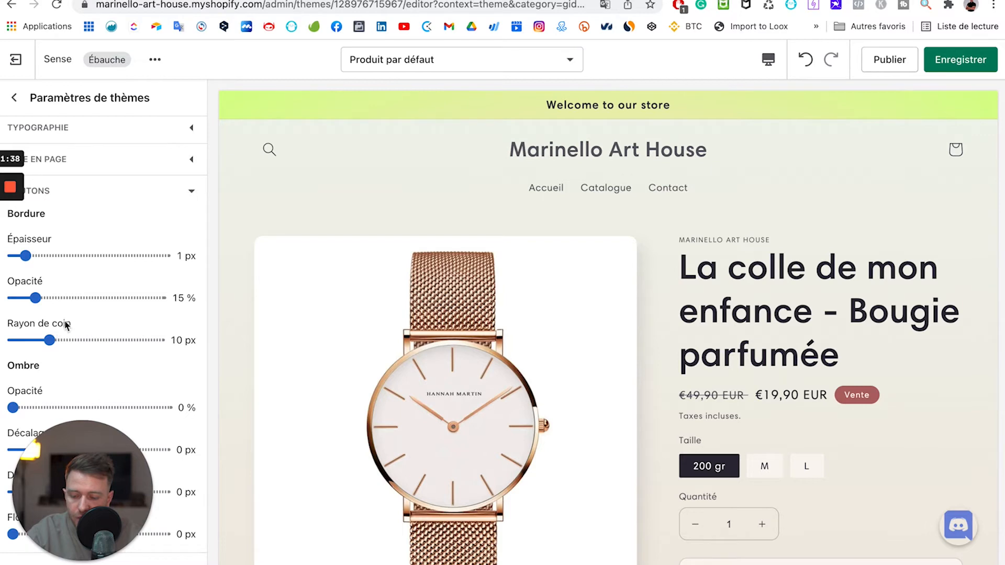
scroll(73, 326, down, 3)
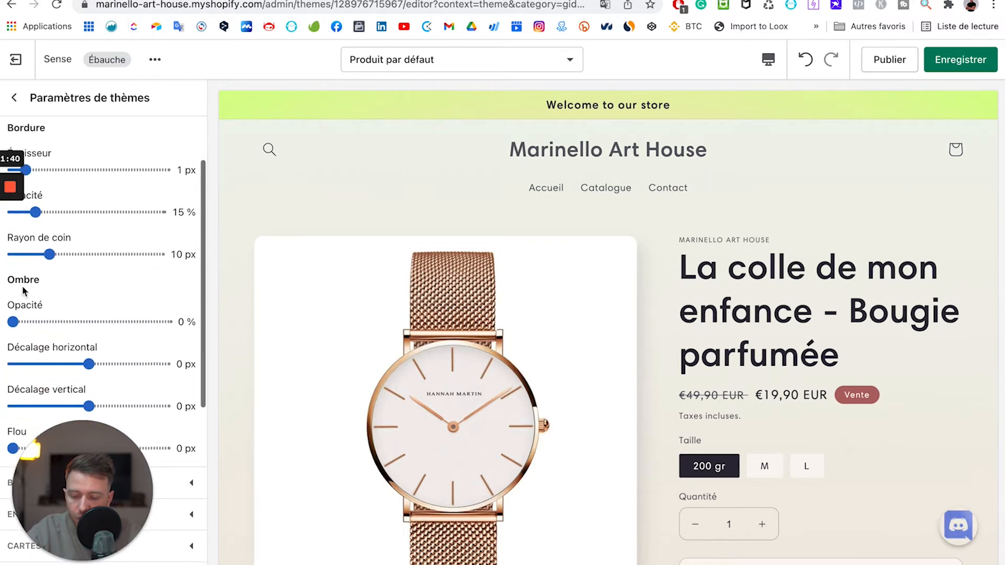
scroll(49, 318, down, 2)
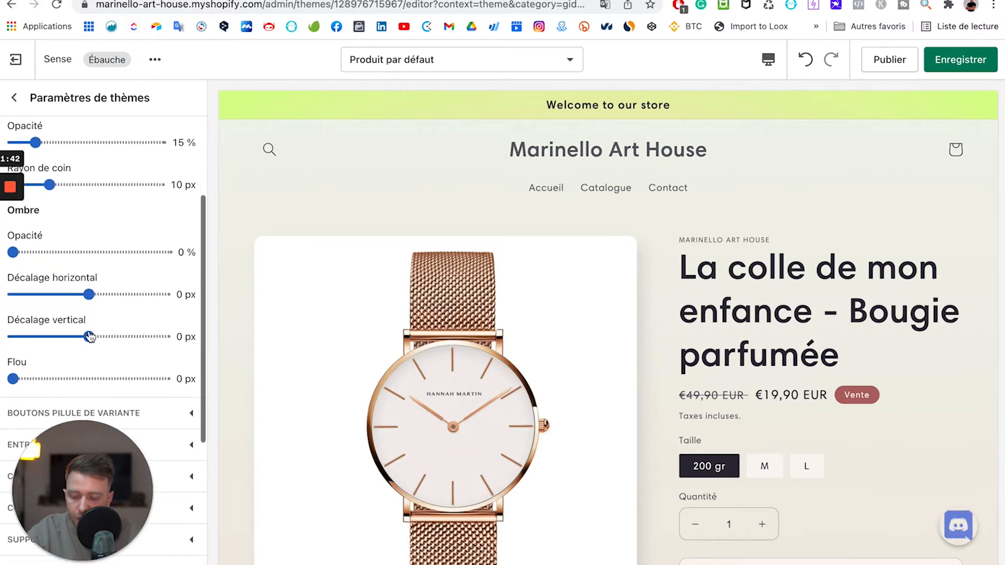
scroll(70, 323, down, 2)
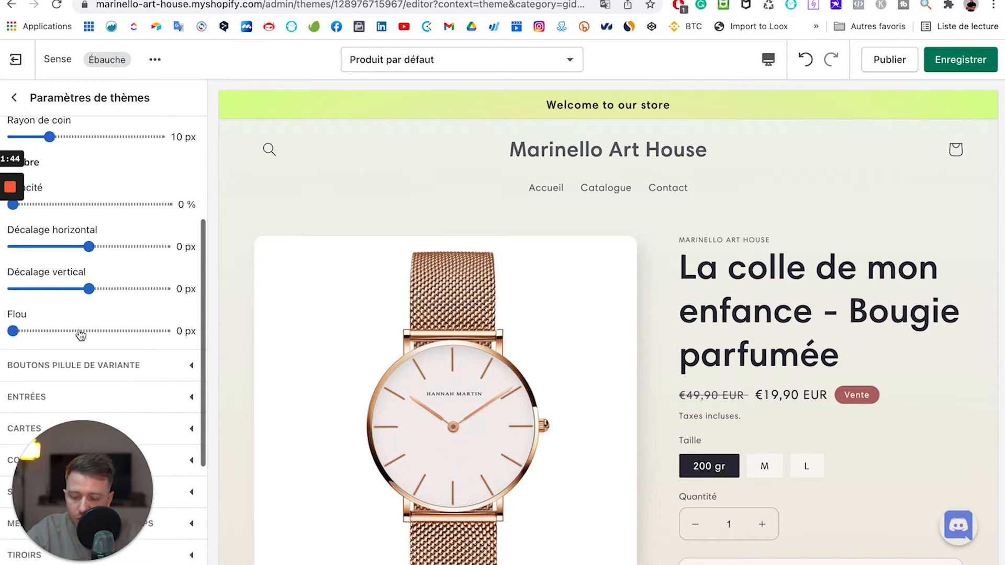
scroll(81, 326, up, 10)
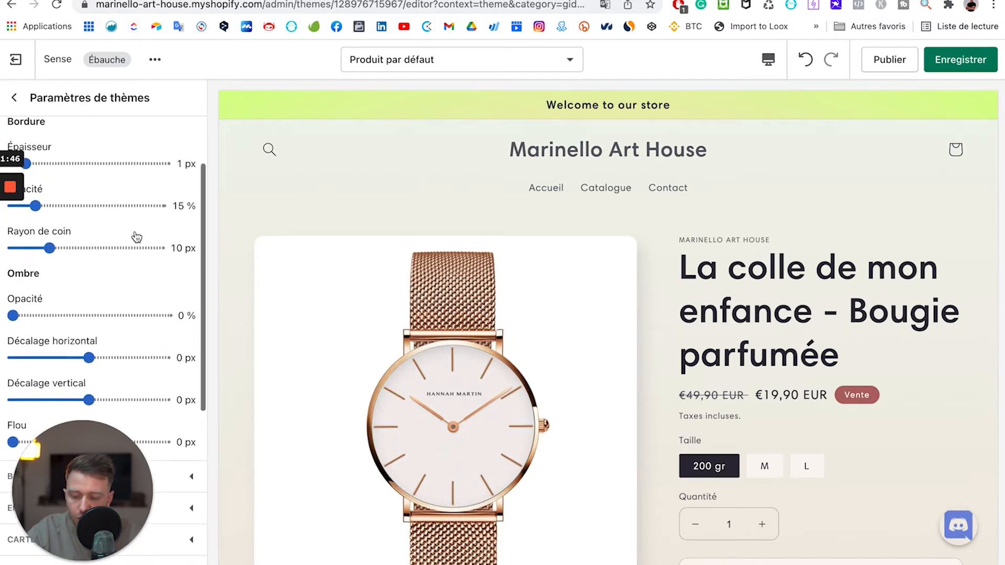
Set the button border thickness to 5 px and its opacity to 100 %, with the product page's cart buttons in the preview.
scroll(737, 489, down, 6)
scroll(576, 419, up, 3)
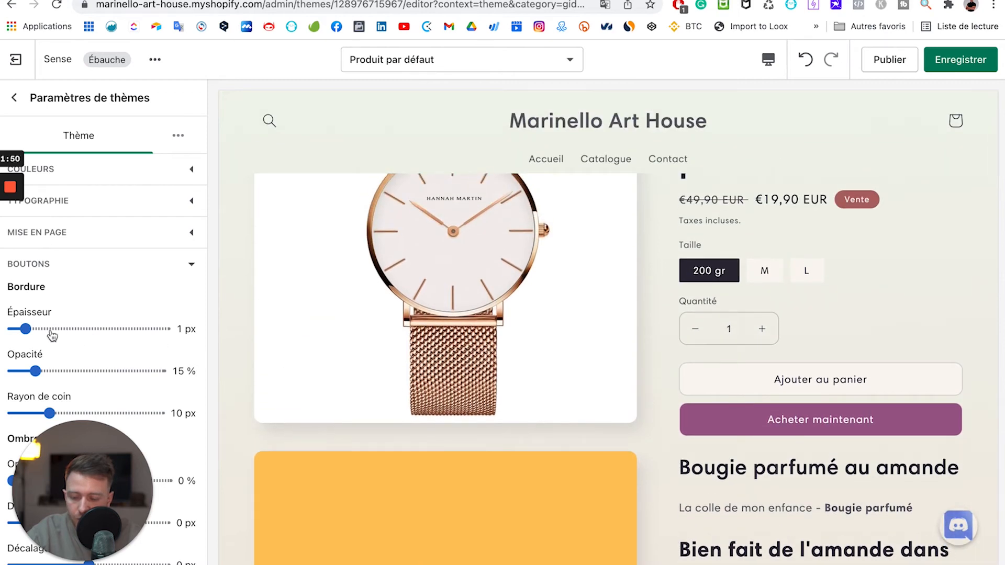
click(73, 329)
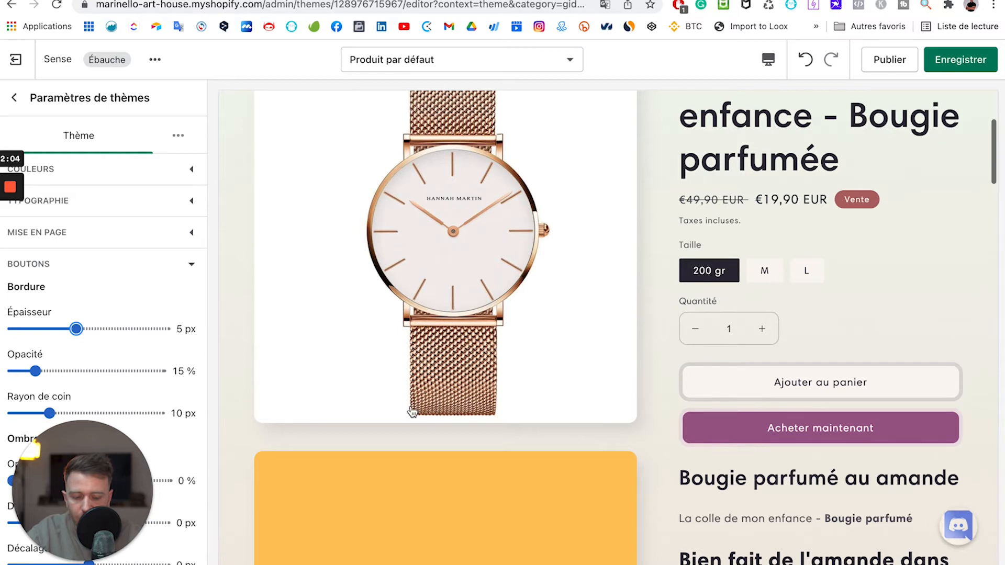
click(165, 375)
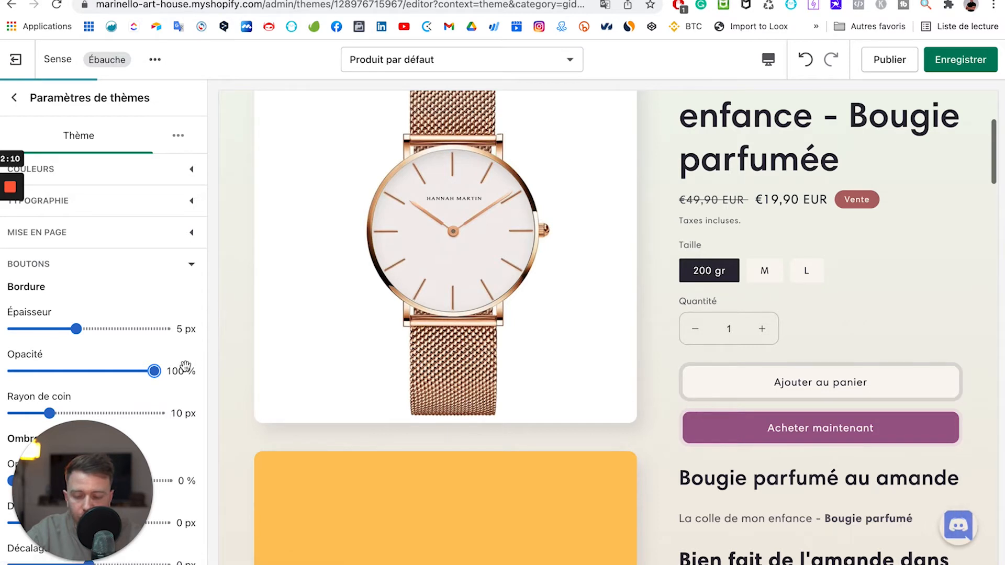
scroll(135, 359, down, 2)
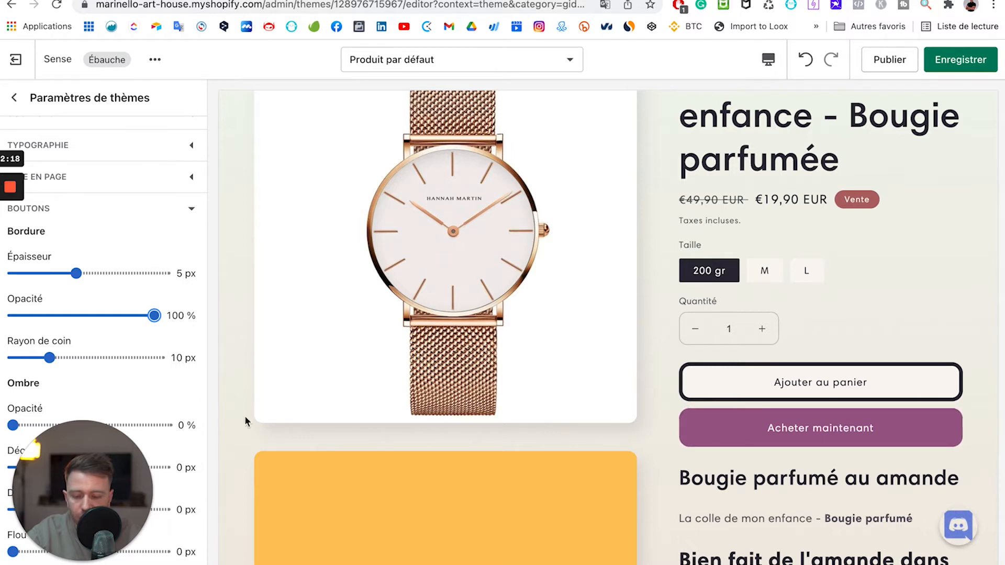
Try larger corner radii on the buttons, settle on 0 px and collapse the Boutons settings.
click(142, 358)
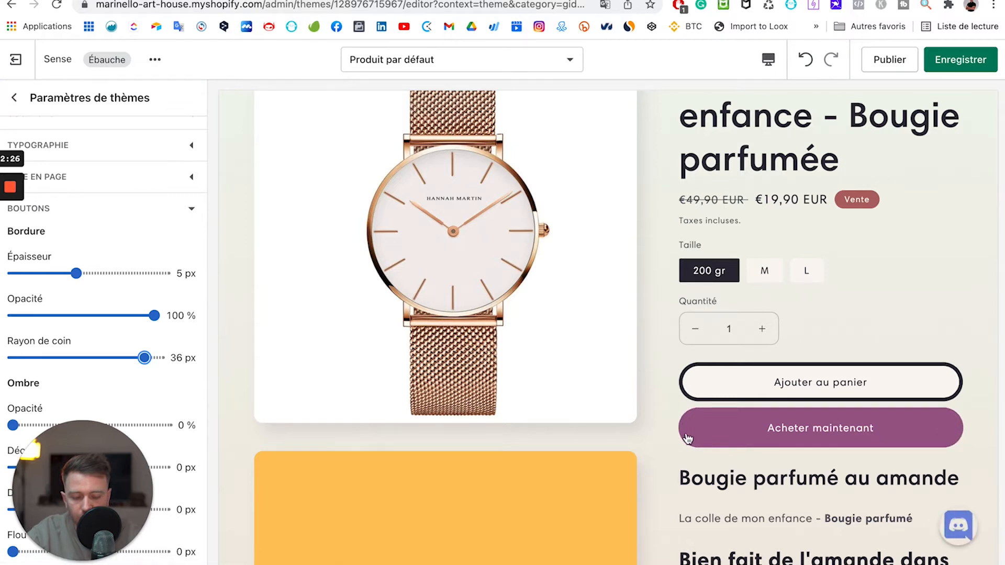
click(32, 358)
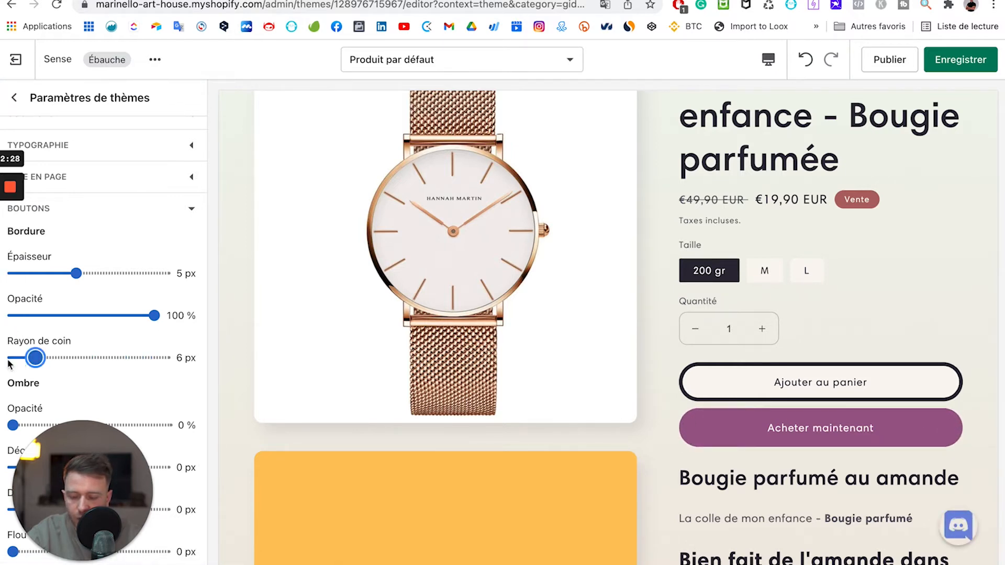
click(17, 358)
click(7, 358)
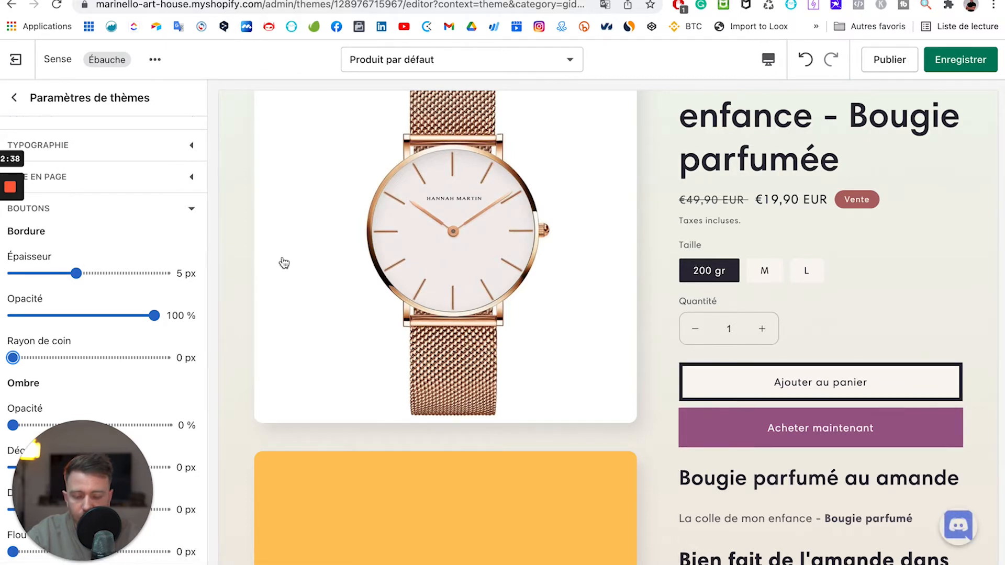
click(184, 211)
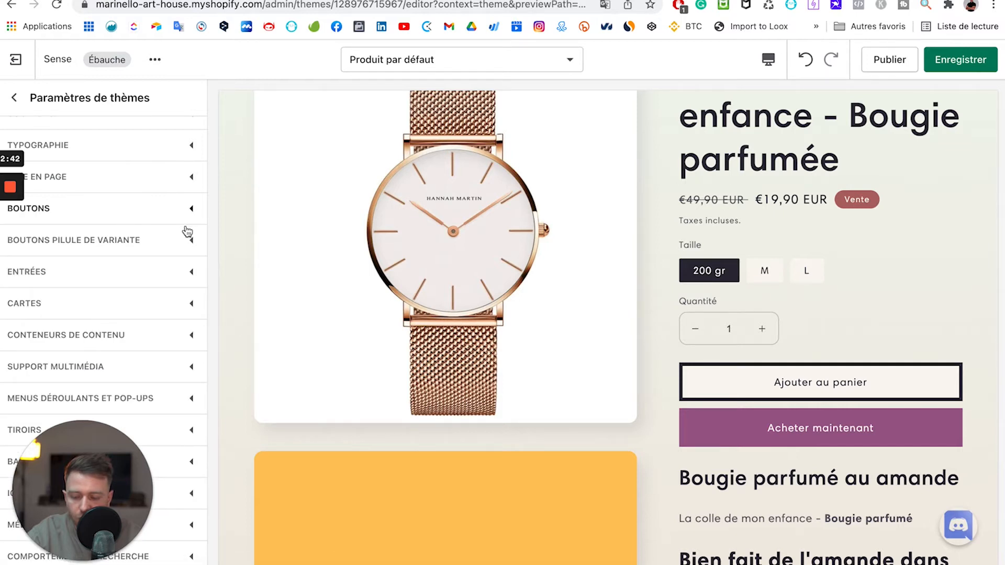
Expand Boutons pilule de variante and set the border thickness to 7 px and the corner radius to 28 px.
click(183, 242)
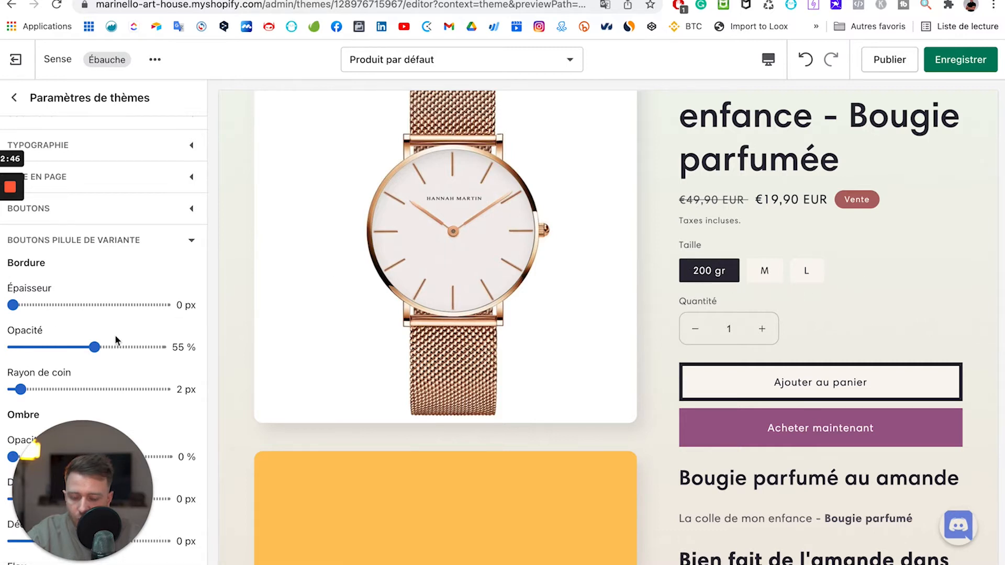
drag(53, 304, 102, 305)
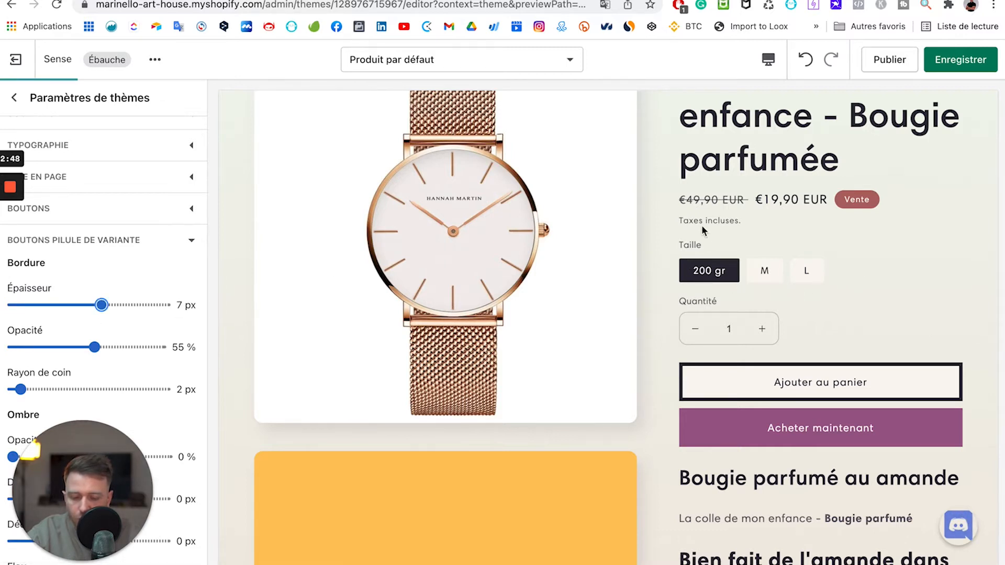
click(122, 390)
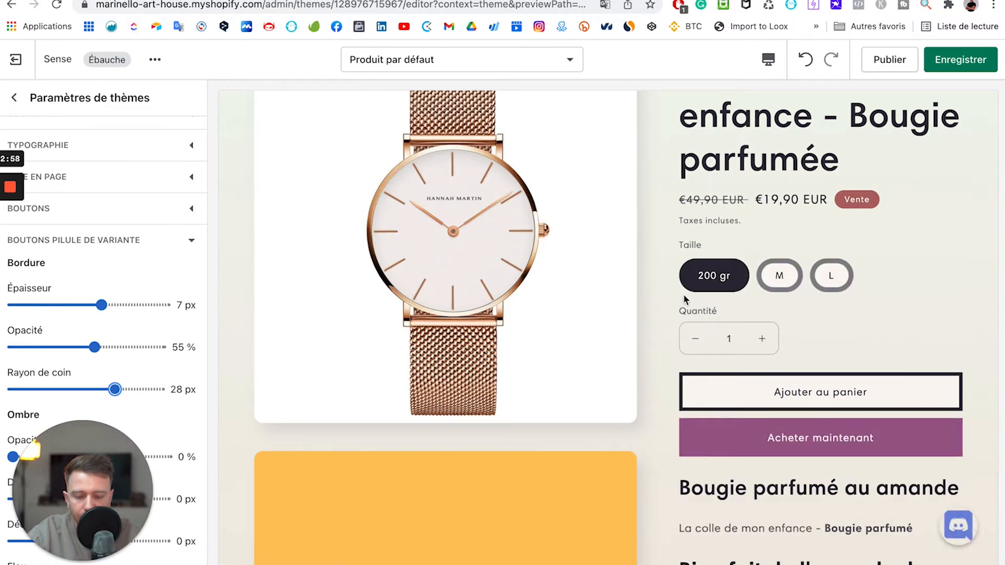
Test the variant button styling in the preview by switching between the 200 gr, M and L sizes.
click(780, 274)
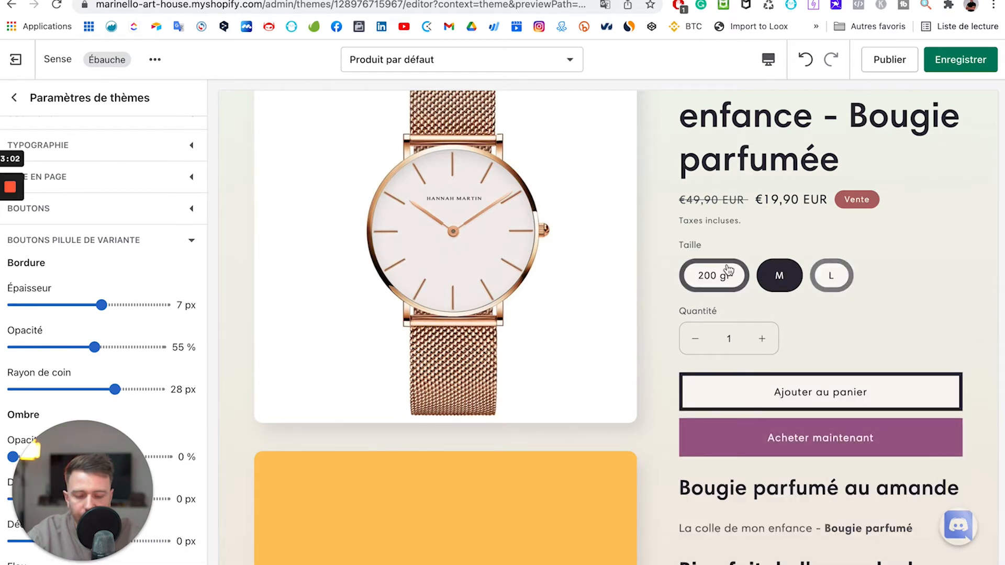
click(715, 277)
click(831, 276)
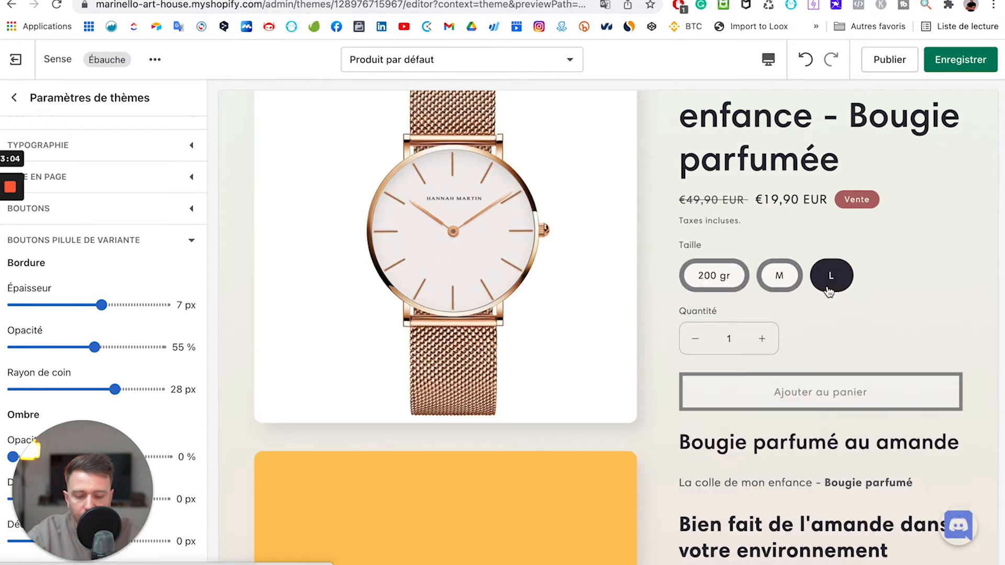
click(705, 284)
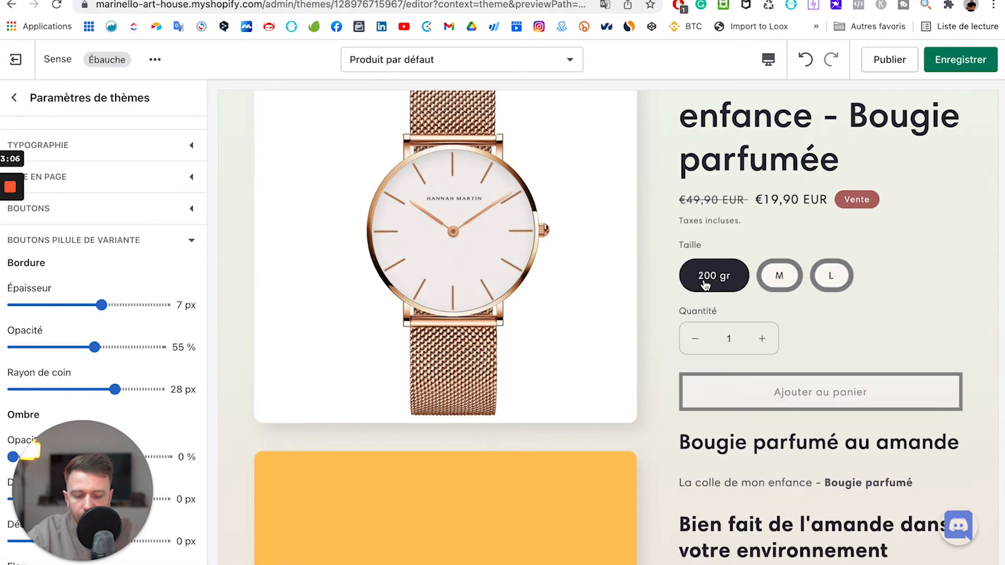
click(780, 277)
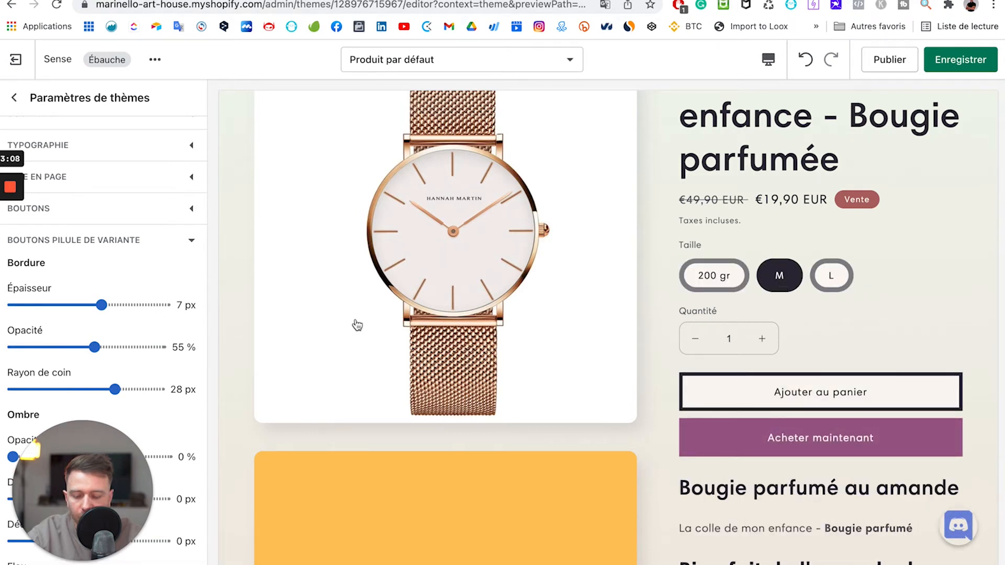
Set the variant buttons' shadow opacity to 40 % and both the horizontal and vertical shadow offsets to 4 px.
scroll(94, 390, down, 3)
scroll(93, 388, down, 2)
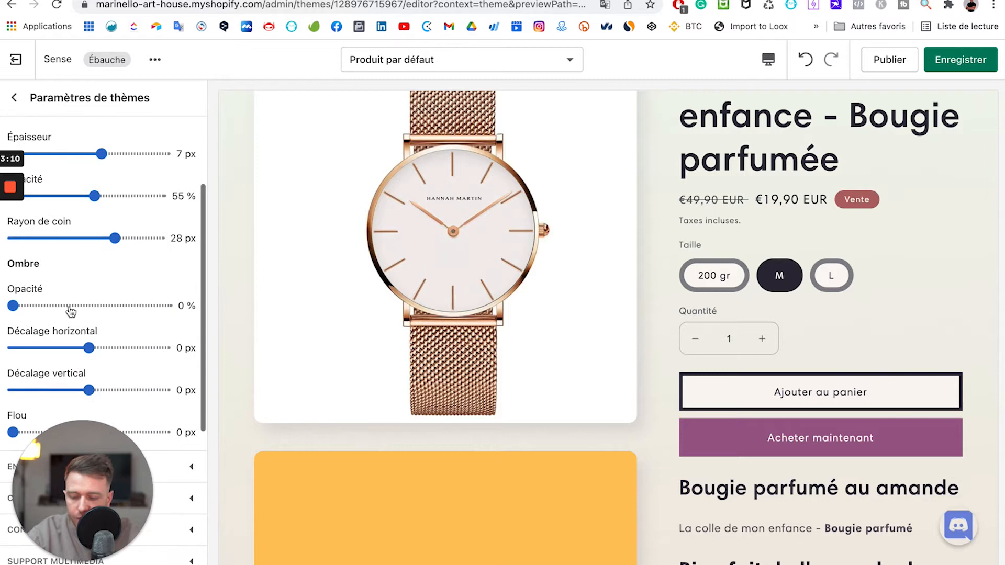
click(72, 305)
click(114, 348)
click(114, 390)
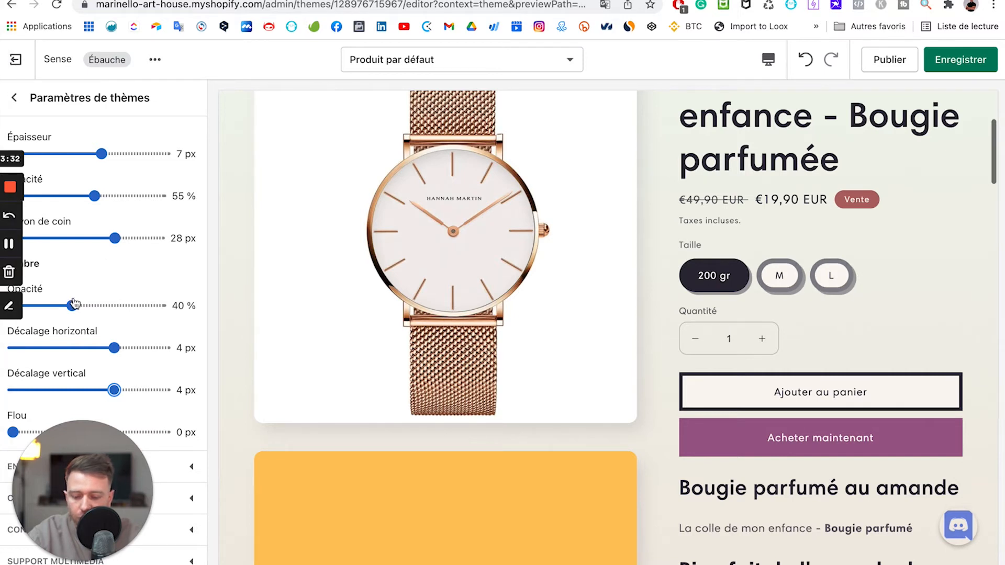
Set the variant buttons' shadow opacity to 0 %, remove their border and check the size options on the product page preview.
drag(72, 305, 3, 308)
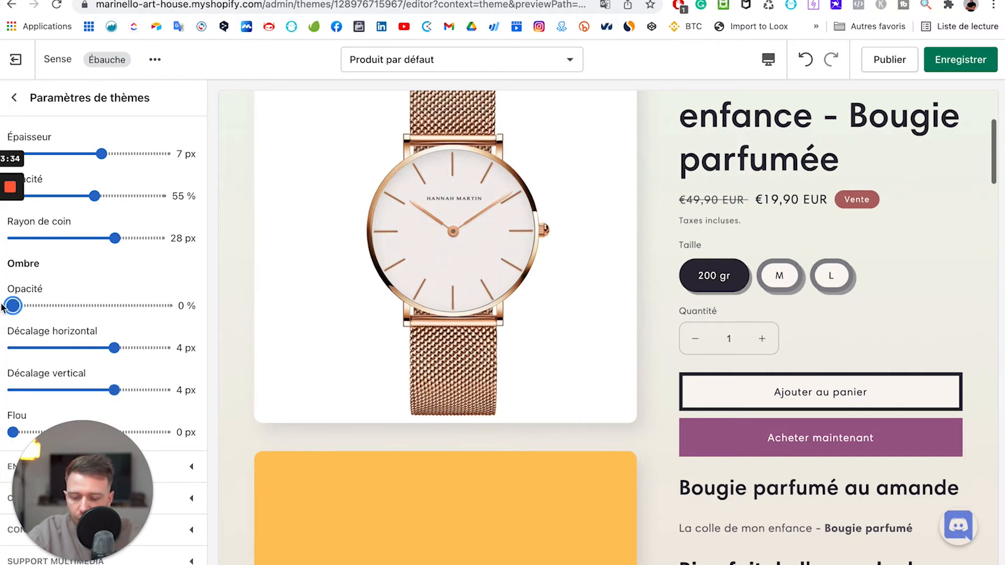
scroll(111, 283, up, 3)
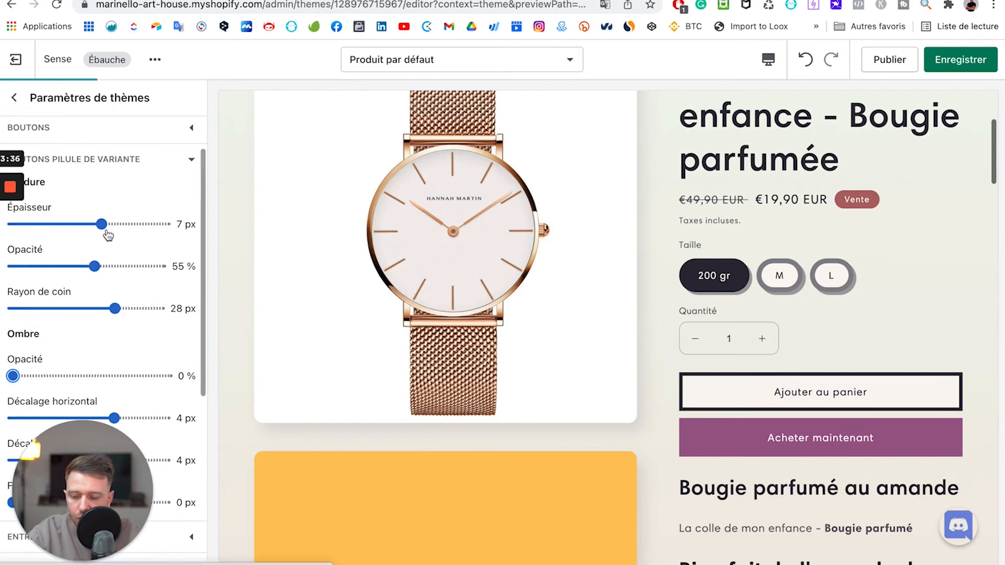
drag(28, 225, 10, 225)
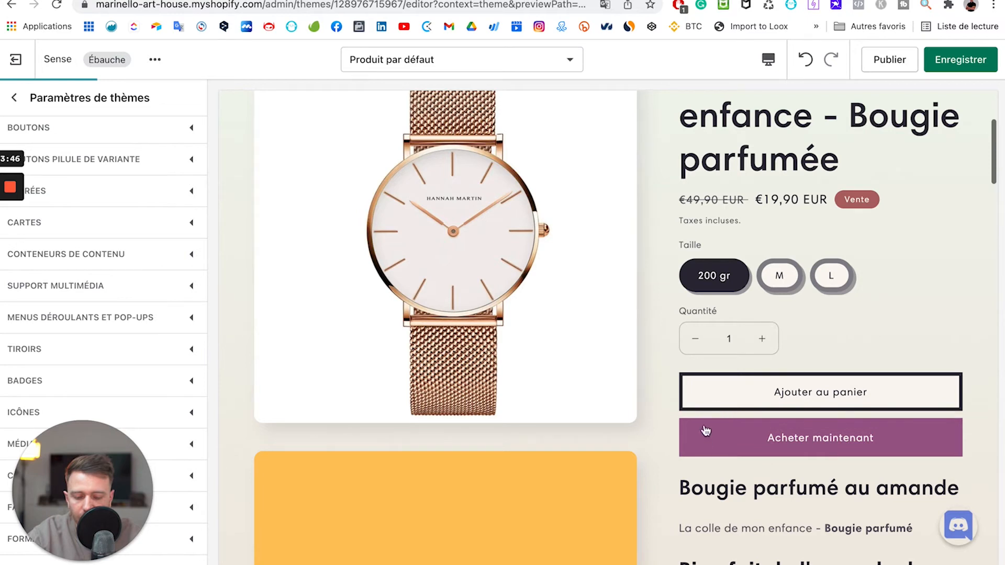
click(742, 404)
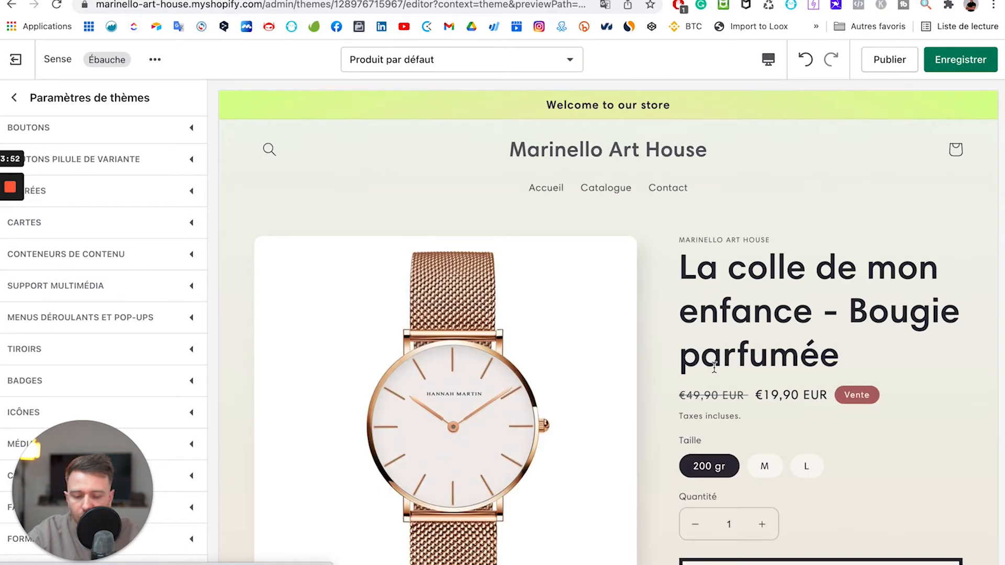
scroll(716, 371, down, 3)
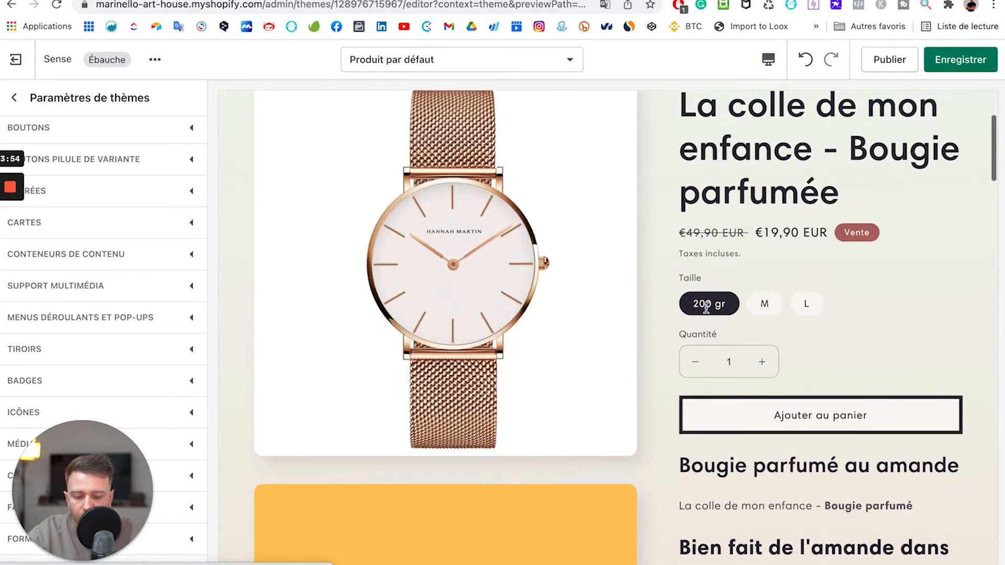
scroll(707, 308, up, 1)
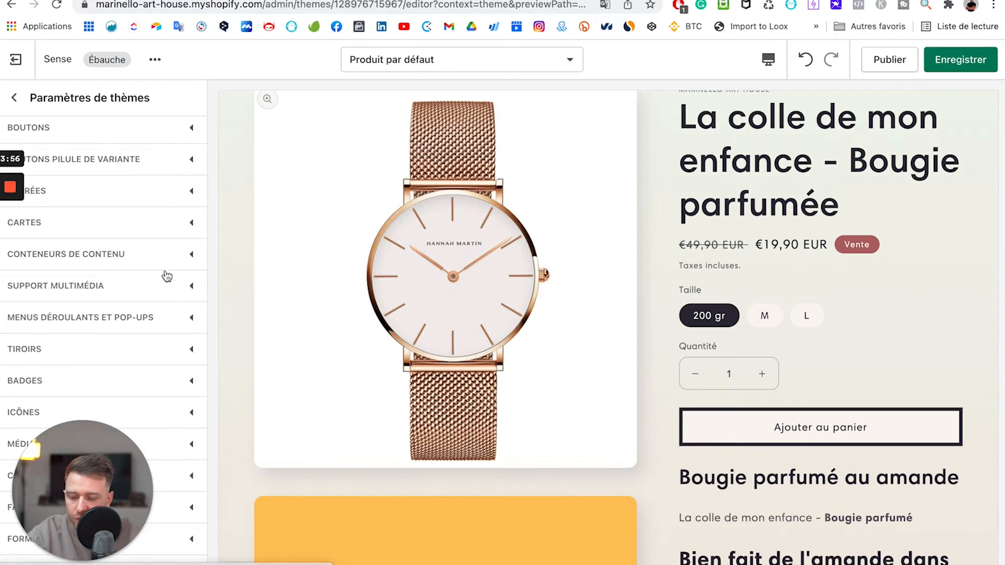
Expand the Entrées theme settings, set the border thickness to 5 px and collapse the group again.
scroll(166, 211, up, 3)
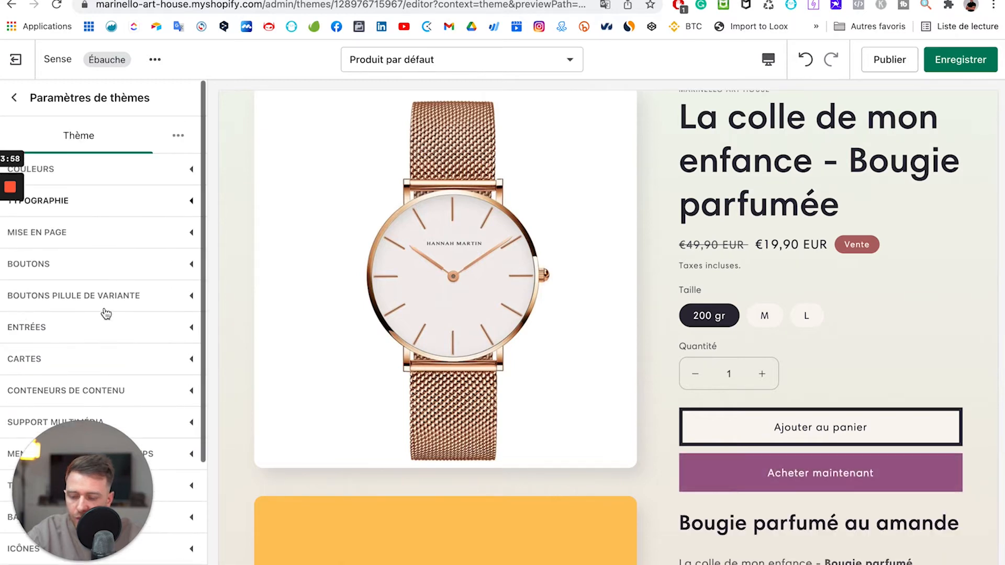
click(170, 333)
scroll(169, 338, down, 3)
click(77, 301)
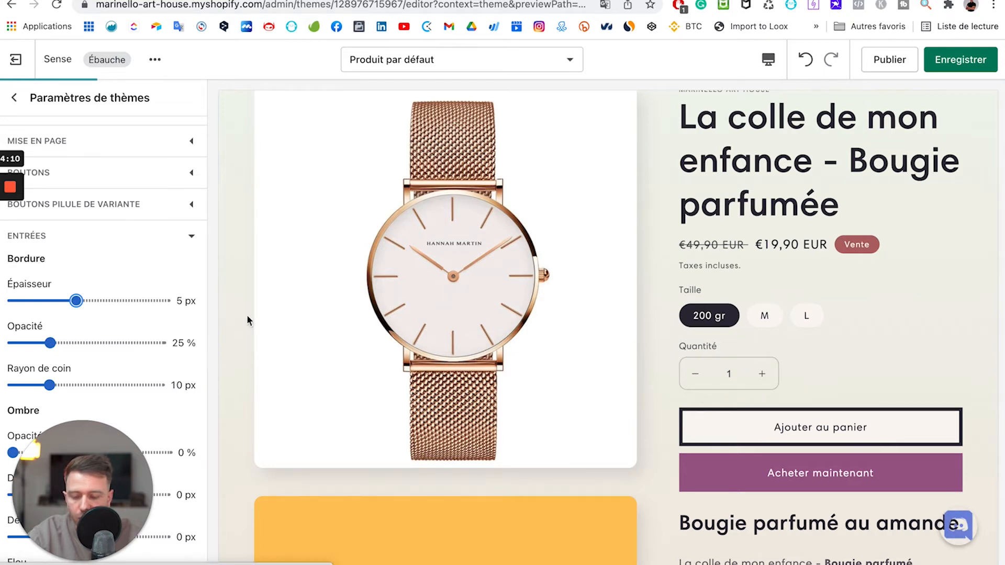
scroll(140, 335, down, 3)
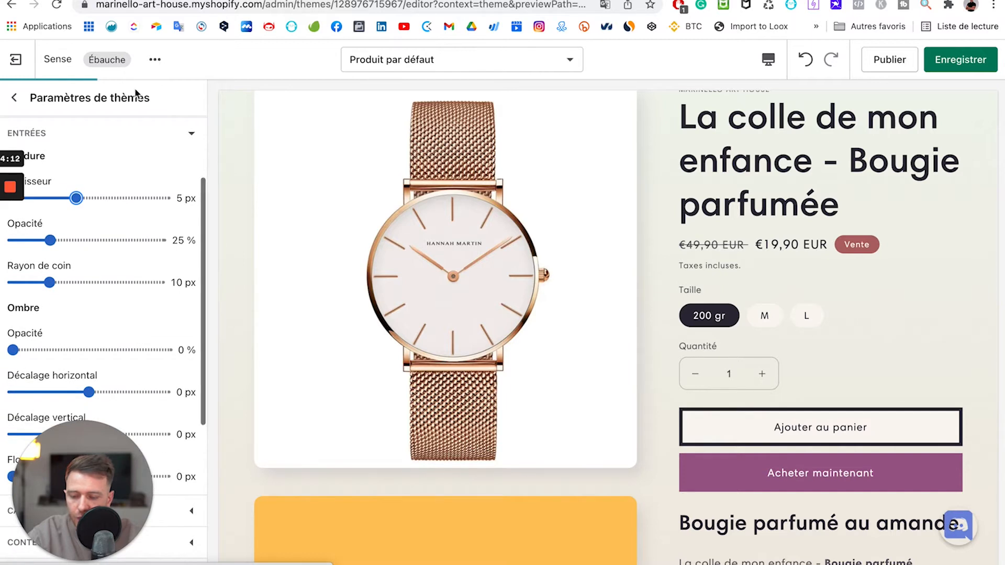
click(187, 136)
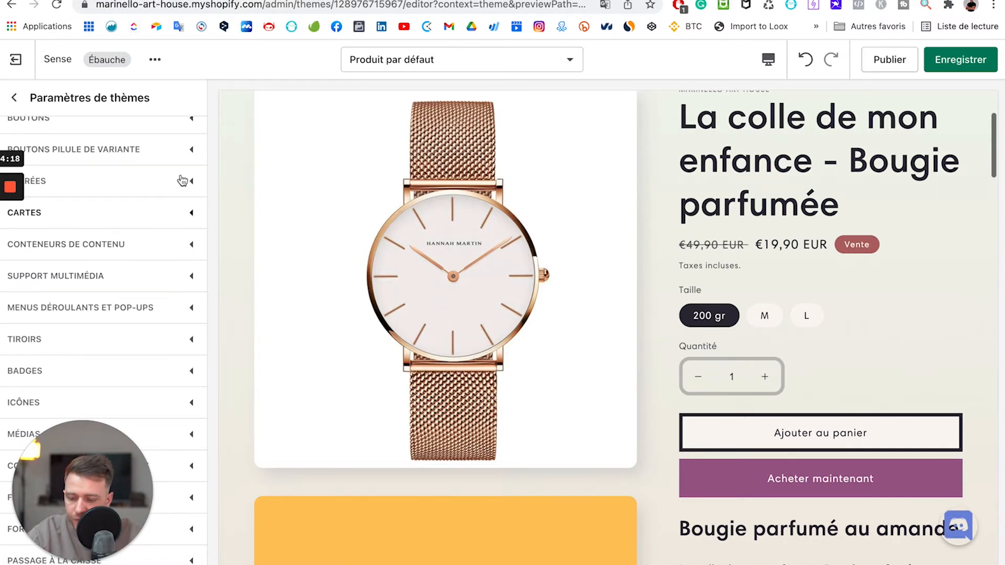
Expand the Cartes theme settings and open the Catalogue page in the preview at its product card.
click(189, 216)
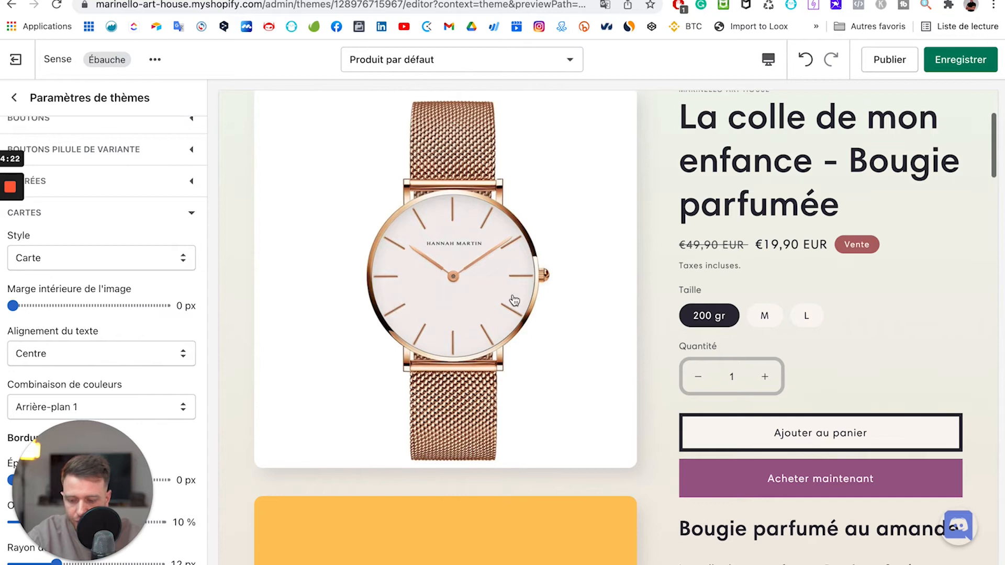
scroll(465, 157, up, 2)
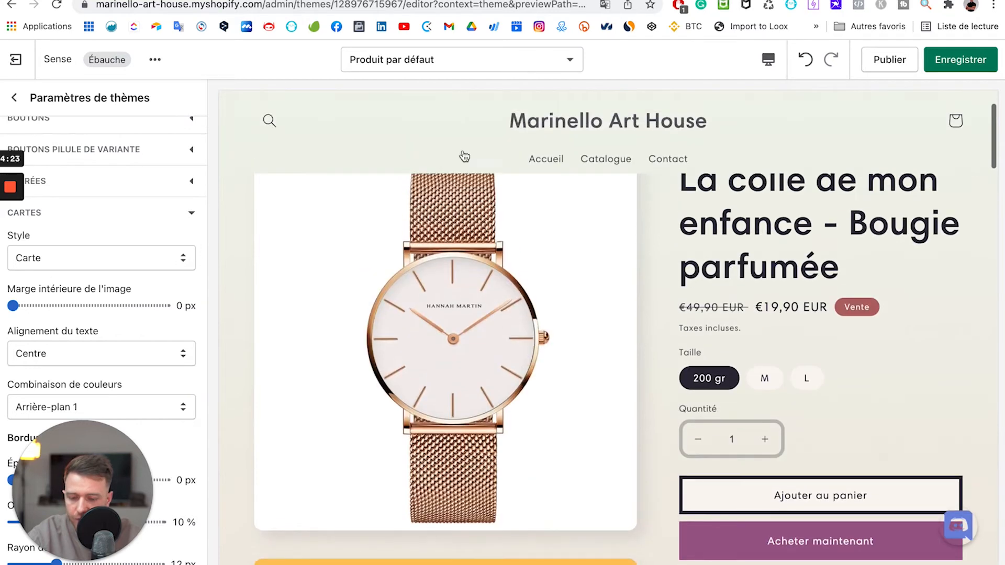
click(607, 158)
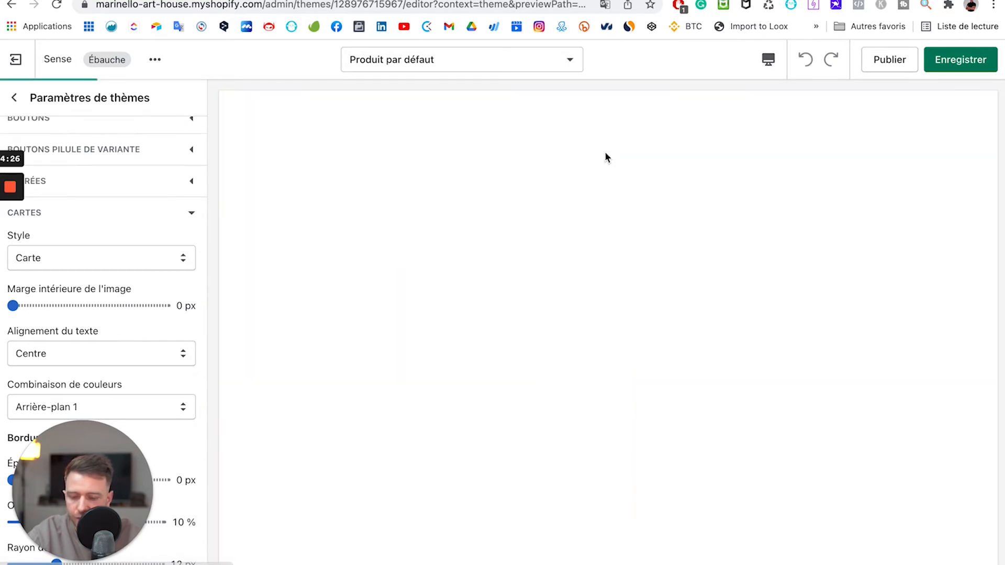
scroll(489, 371, down, 2)
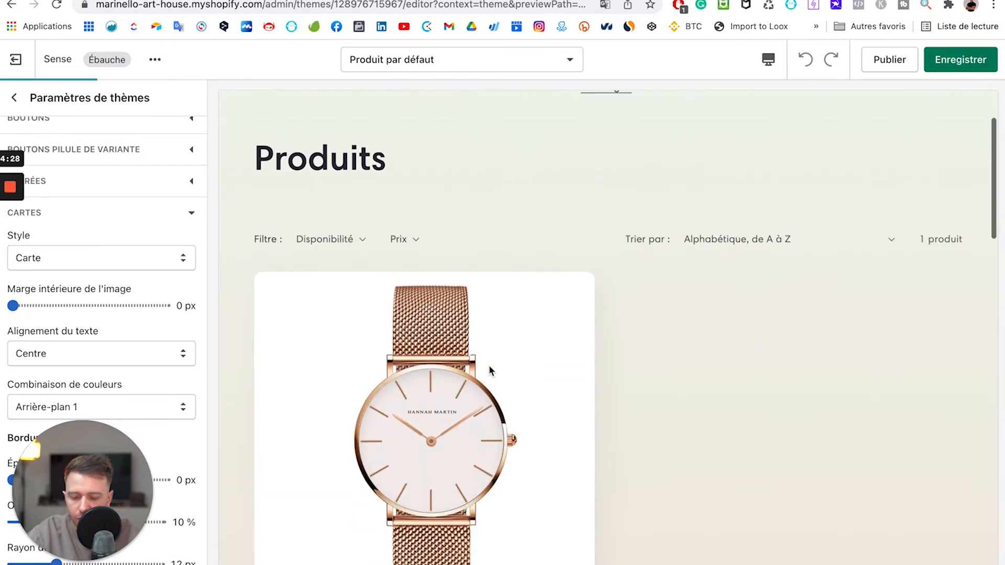
scroll(780, 365, down, 3)
scroll(780, 365, down, 1)
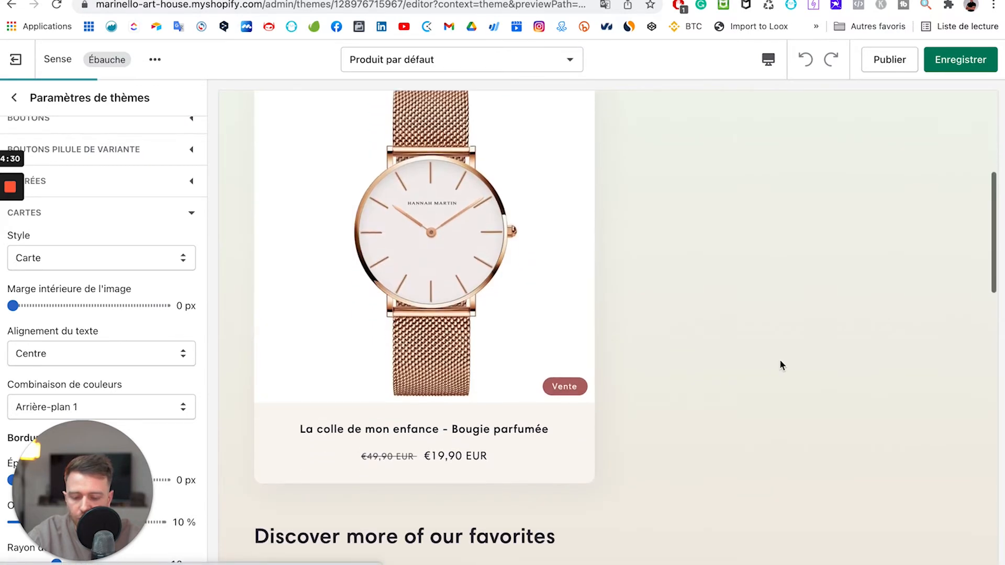
scroll(780, 365, up, 1)
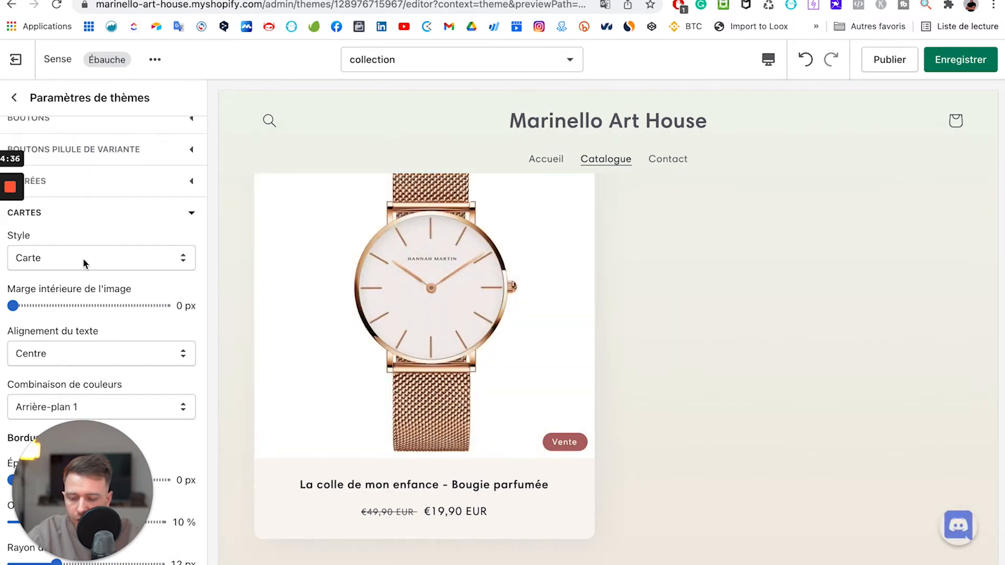
Set the card style to Standard and the text alignment to Gauche, and check the product card in the preview.
click(82, 259)
click(80, 241)
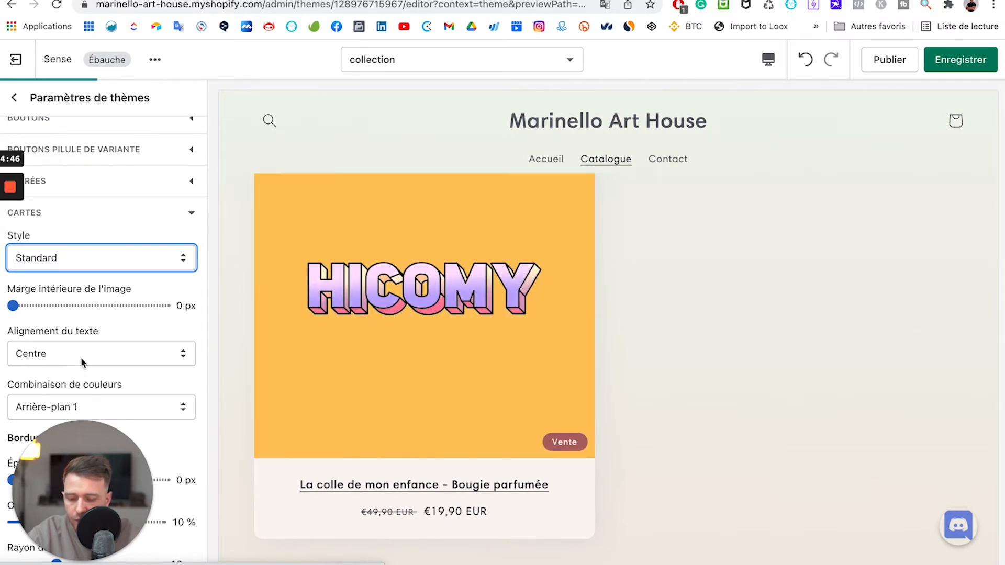
click(81, 359)
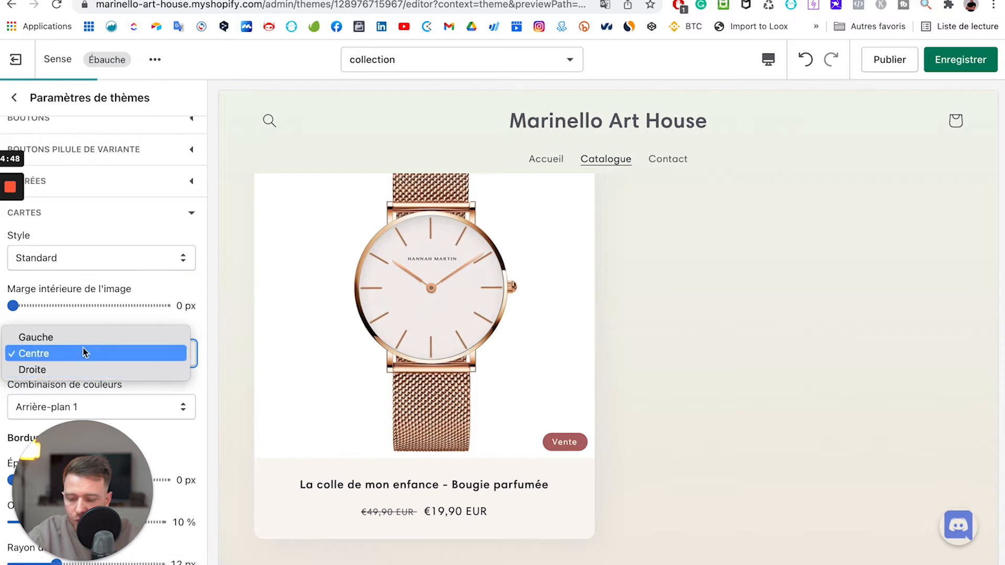
click(136, 323)
scroll(135, 323, down, 3)
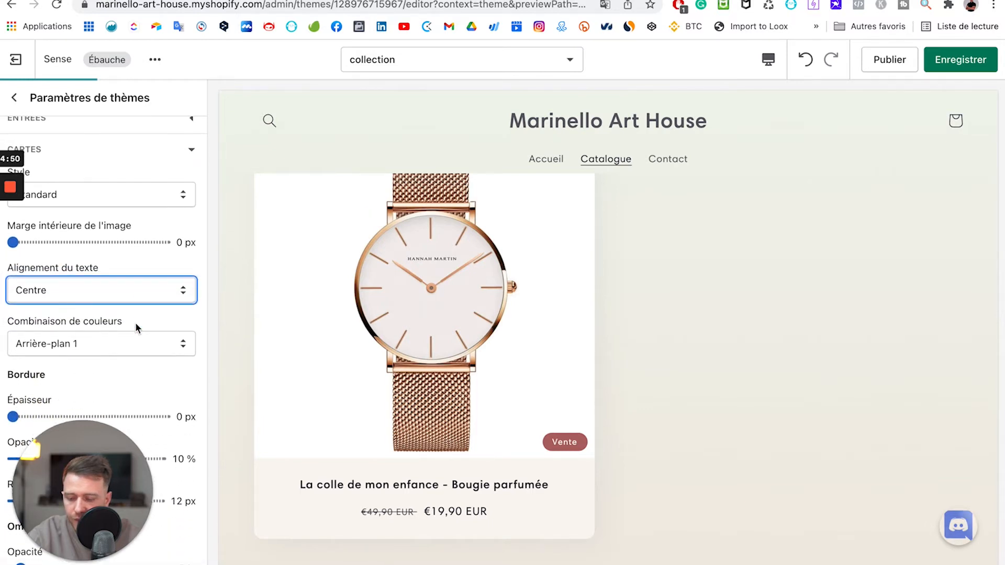
scroll(131, 349, up, 2)
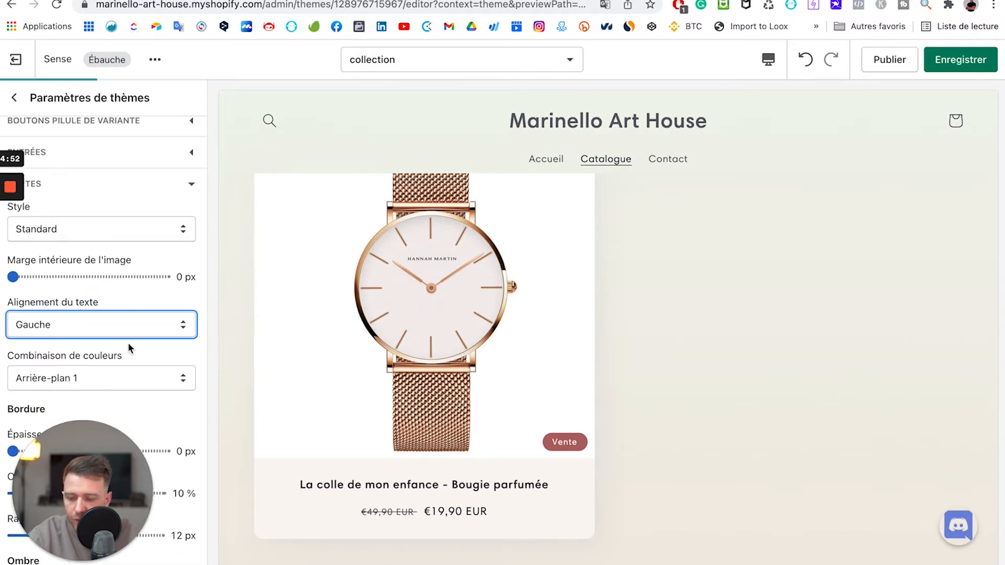
scroll(128, 346, down, 2)
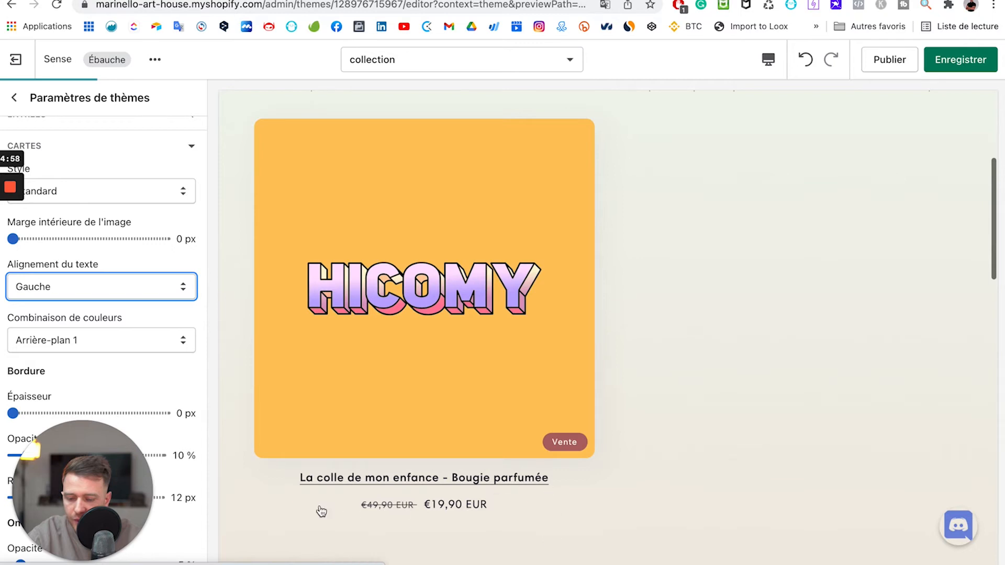
scroll(111, 360, down, 1)
scroll(112, 360, down, 3)
scroll(107, 292, down, 1)
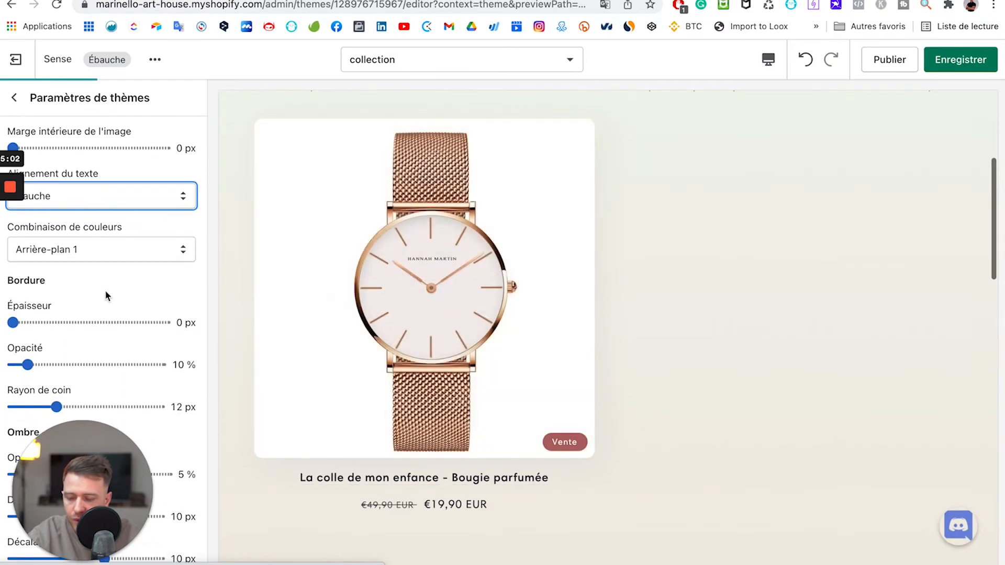
Set the product cards' border thickness to 7 px and review the remaining card shadow settings.
scroll(121, 243, down, 1)
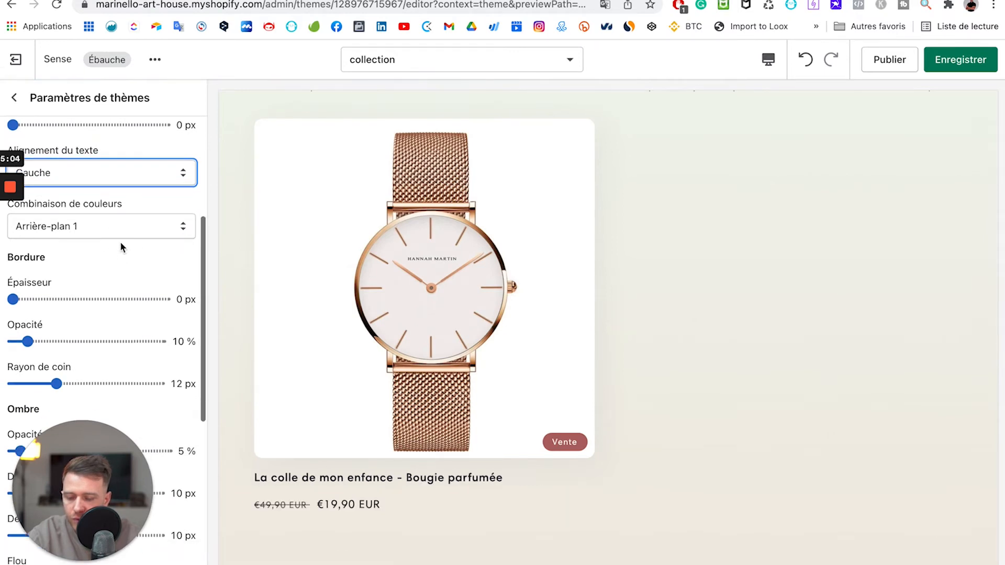
scroll(115, 267, down, 1)
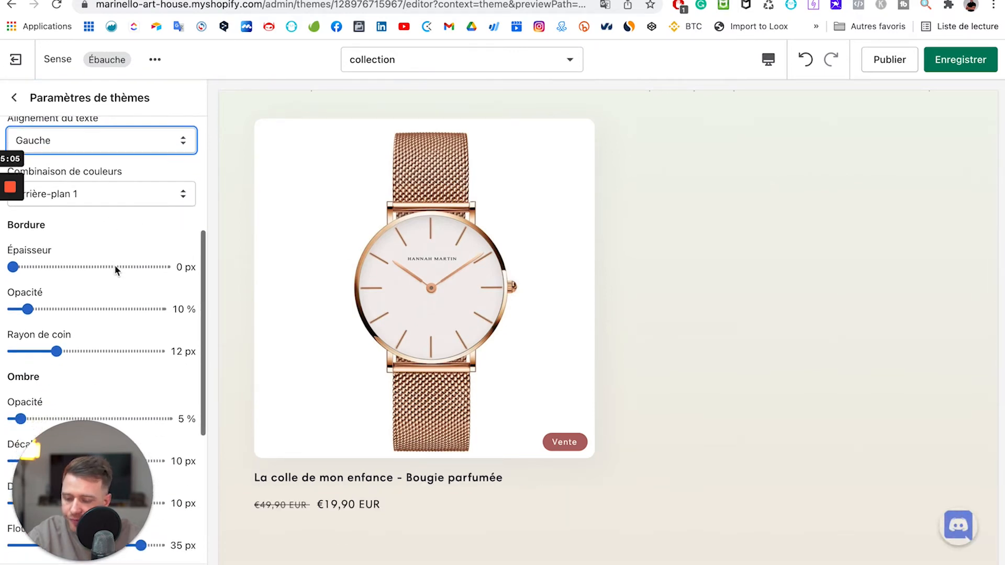
click(57, 267)
scroll(57, 269, down, 6)
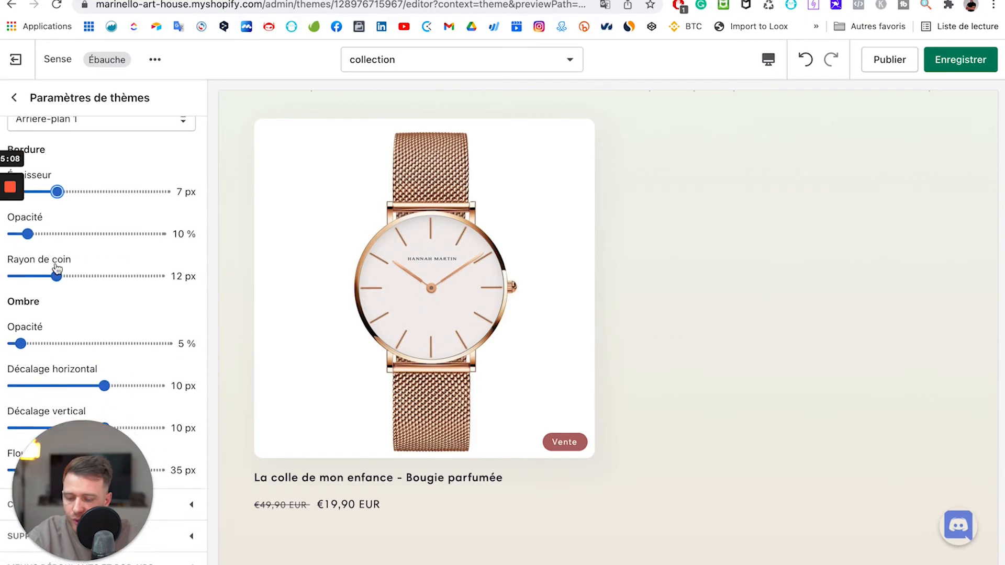
scroll(57, 268, down, 3)
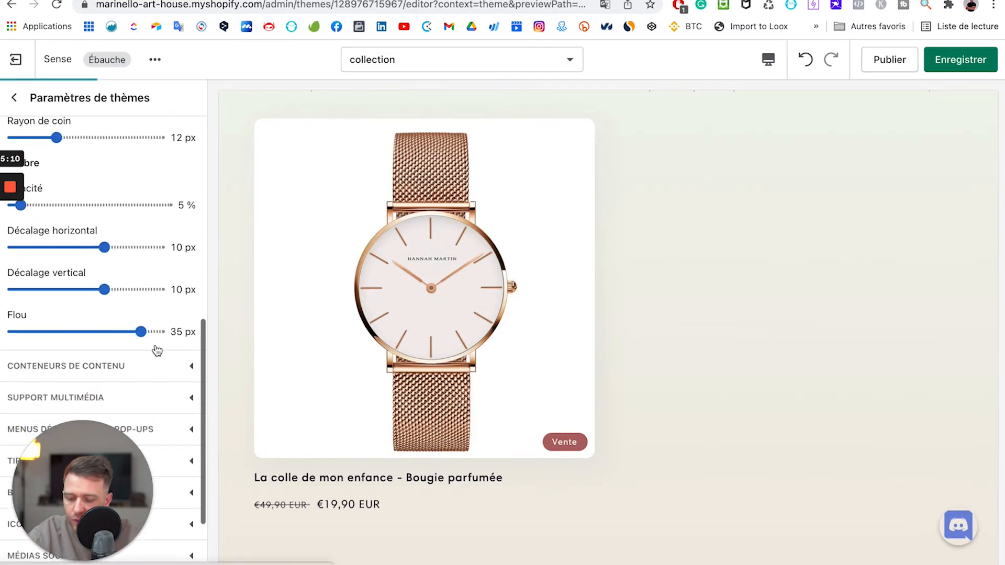
Expand the Conteneurs de contenu theme settings and open the home page in the preview at its Image with text section.
click(171, 374)
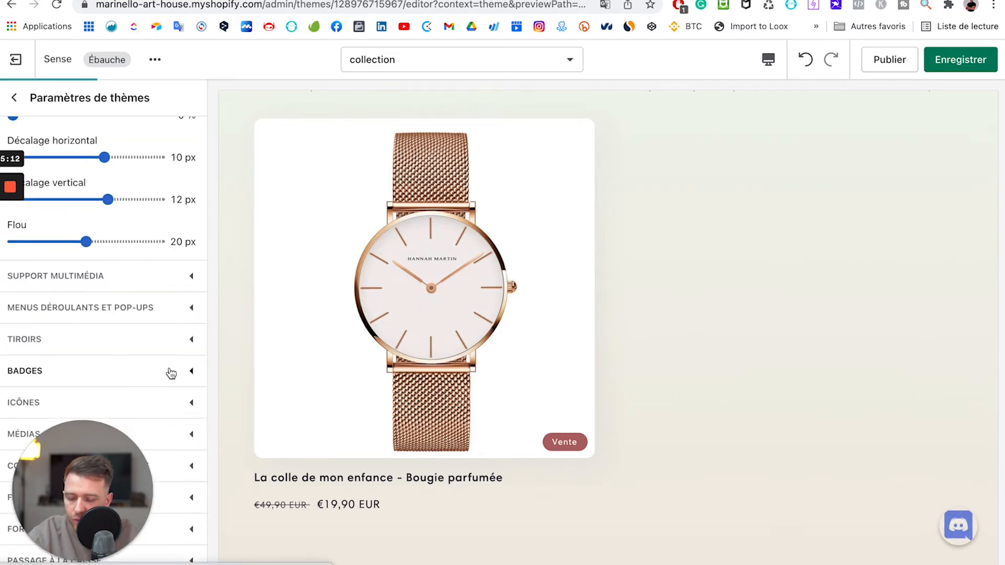
scroll(169, 283, up, 12)
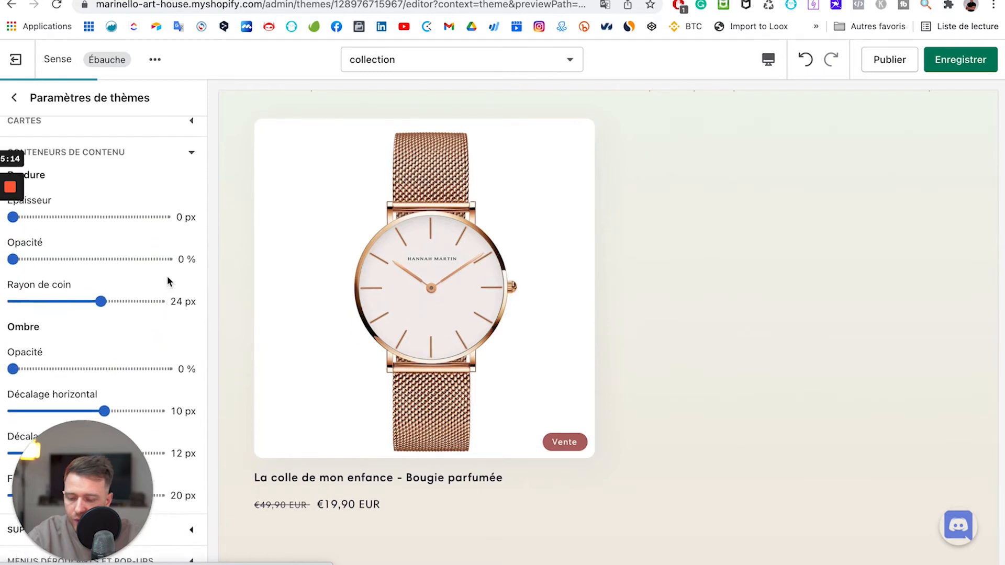
scroll(425, 278, up, 5)
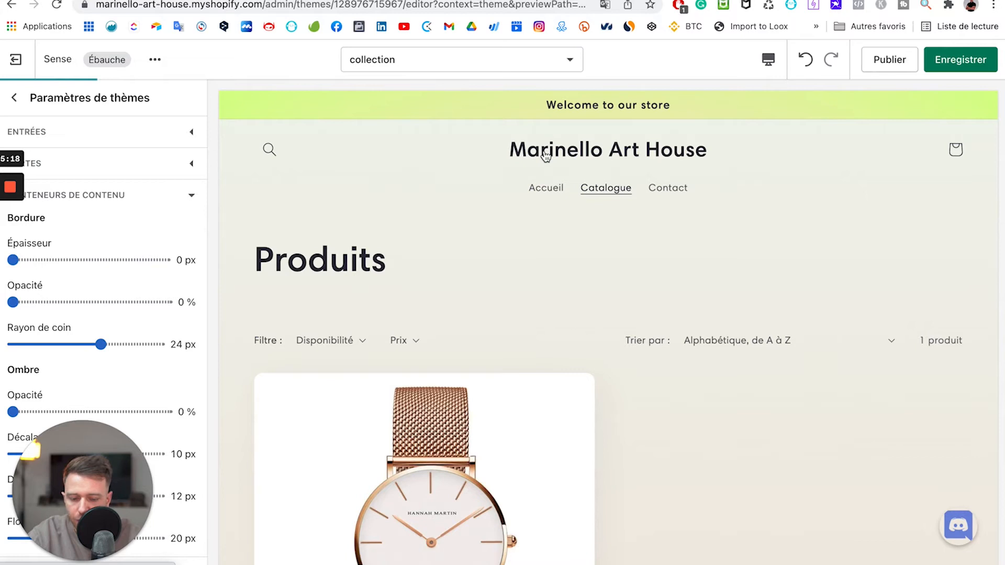
click(545, 154)
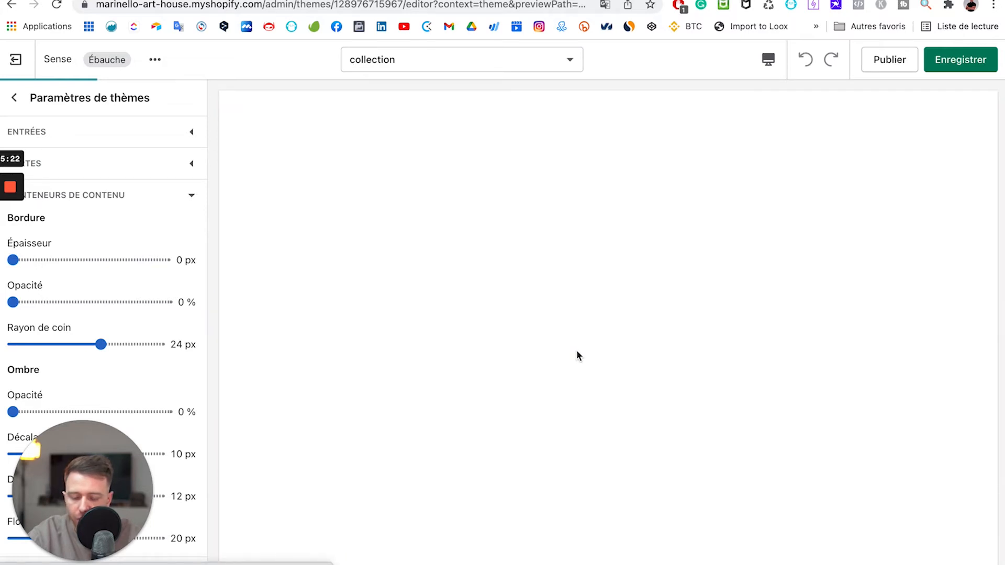
scroll(563, 363, down, 8)
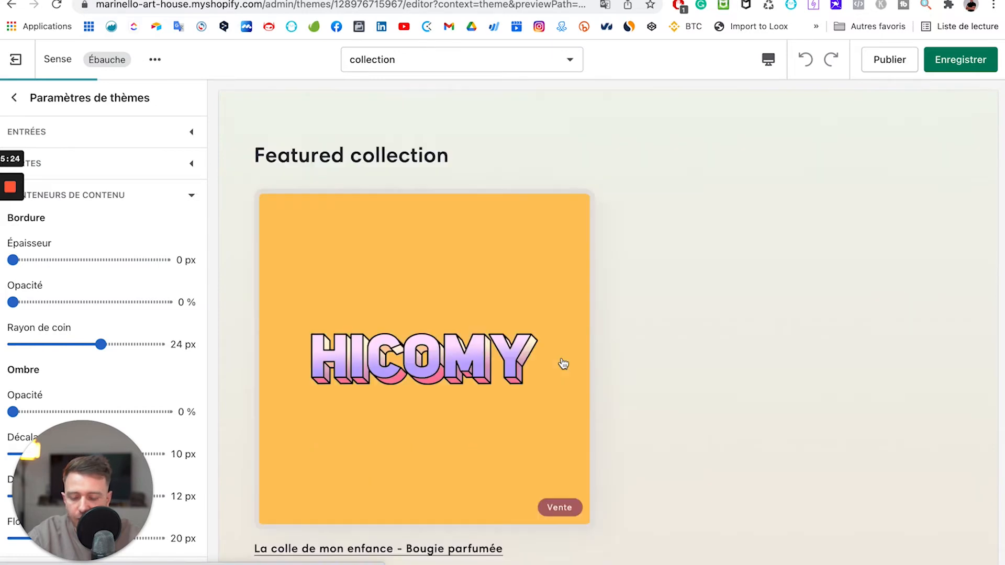
scroll(562, 359, down, 4)
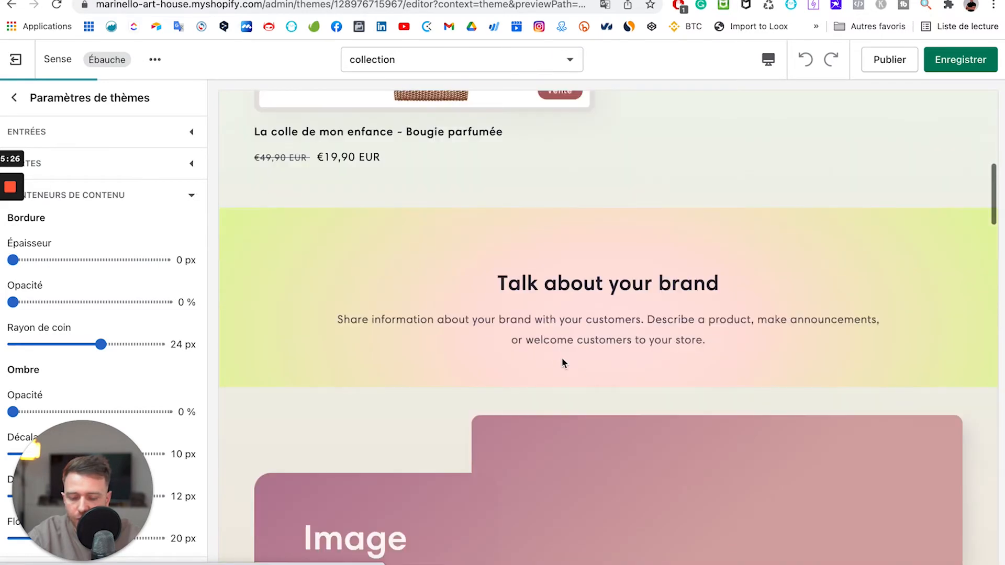
scroll(562, 359, down, 1)
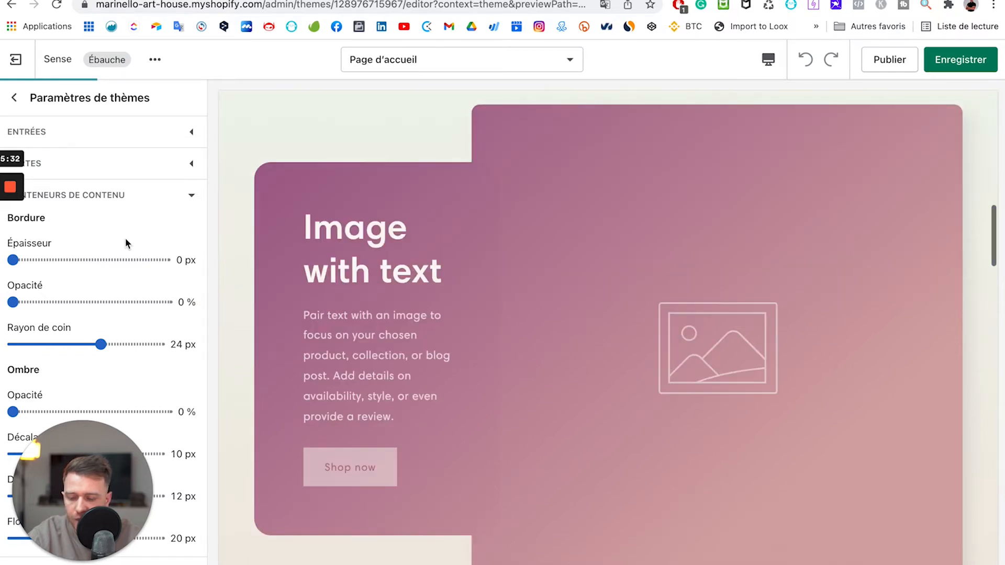
scroll(125, 242, down, 1)
click(94, 235)
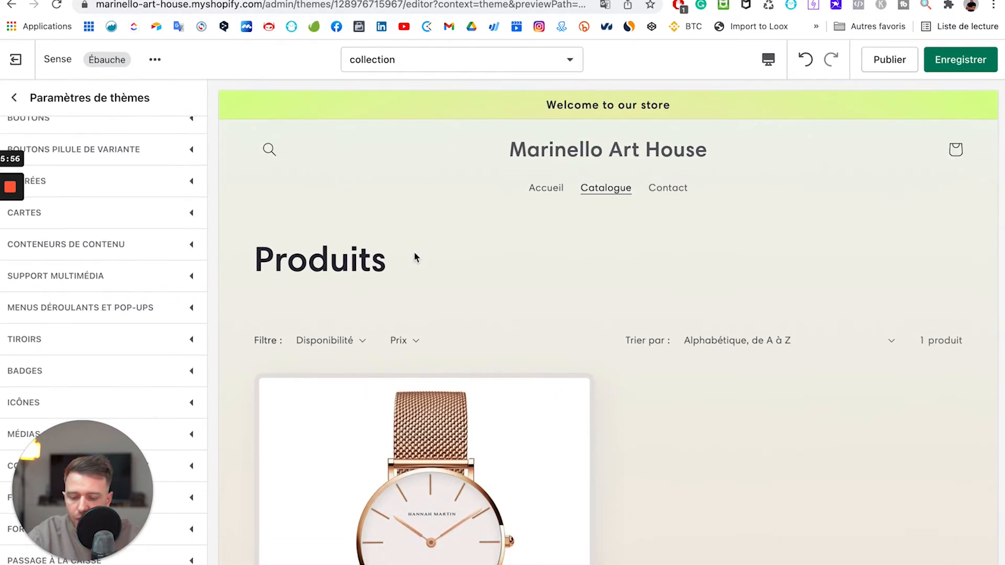
Expand the Badges theme settings and locate the product card's Vente badge in the catalogue page preview.
scroll(414, 252, down, 10)
scroll(415, 257, down, 10)
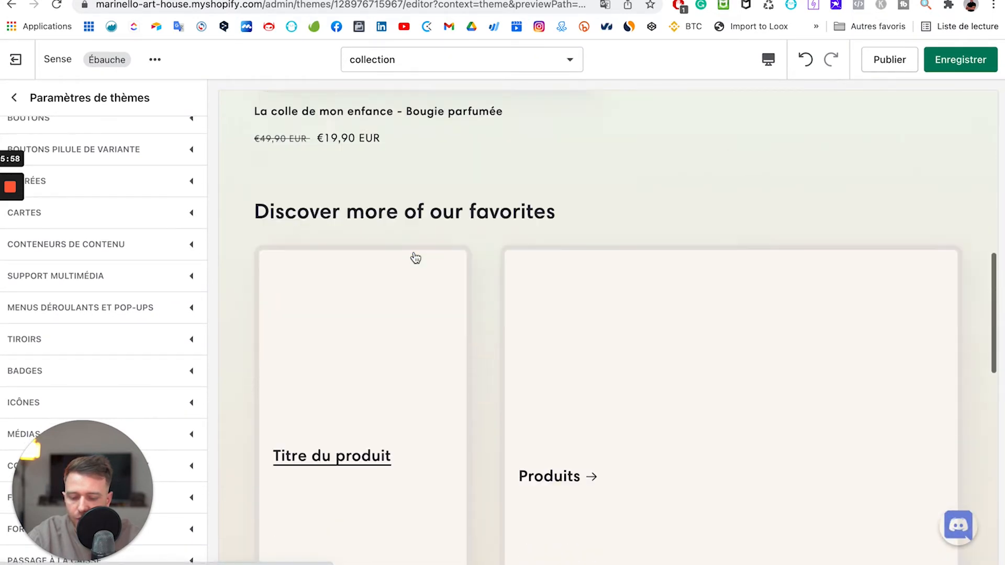
scroll(416, 258, down, 3)
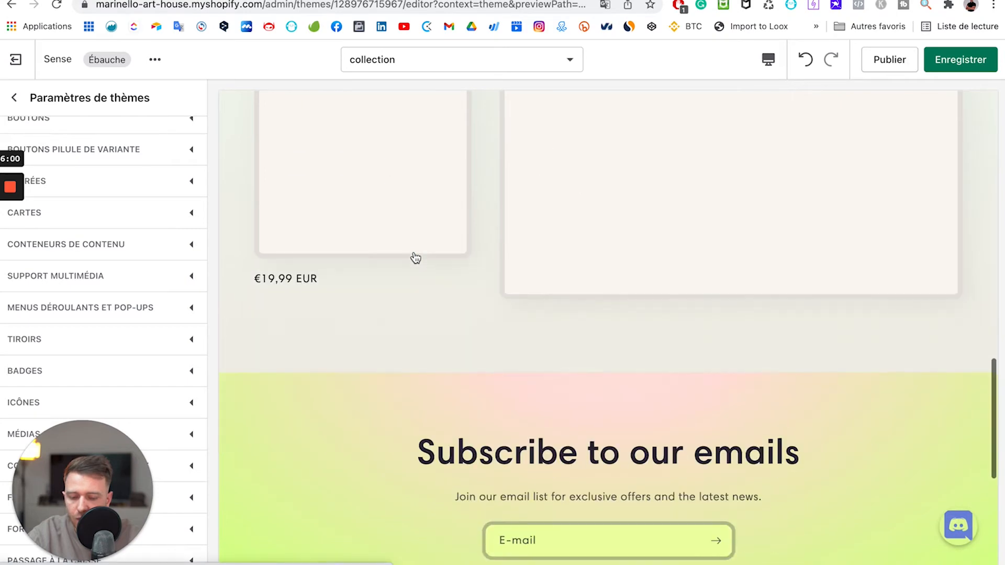
scroll(413, 258, up, 1)
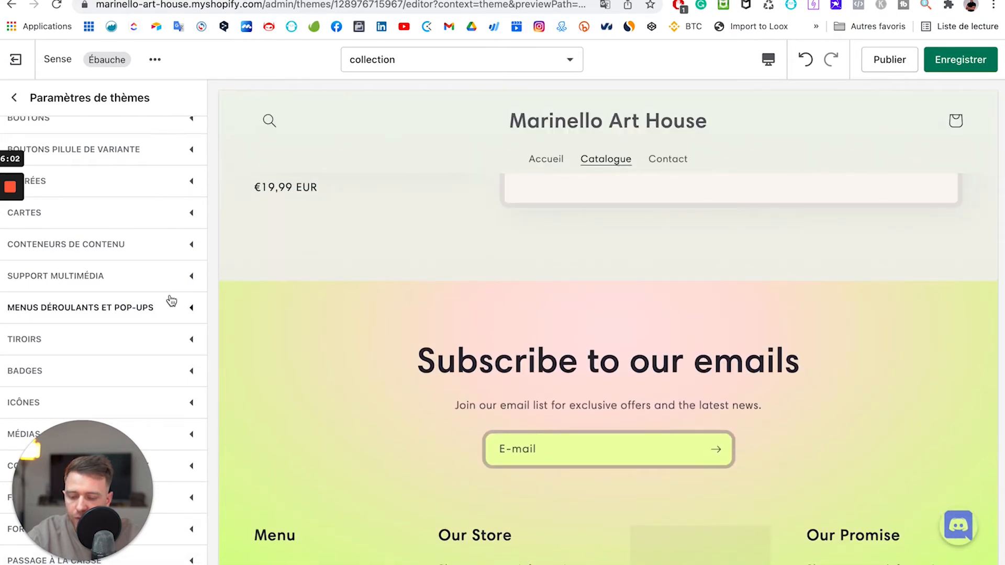
scroll(168, 299, up, 4)
scroll(169, 296, down, 4)
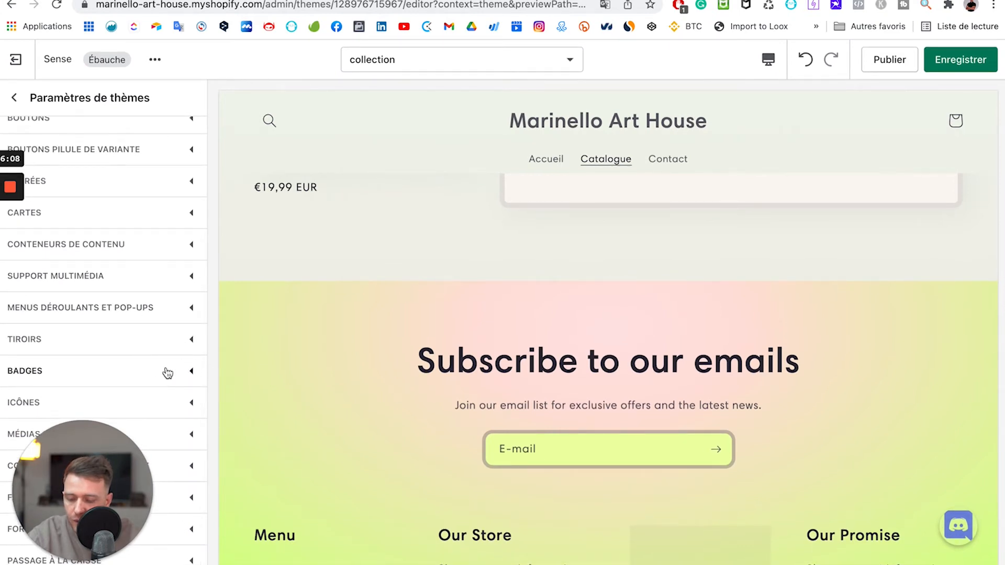
click(187, 373)
scroll(187, 375, down, 3)
scroll(186, 373, up, 1)
scroll(480, 298, up, 1)
scroll(478, 298, up, 10)
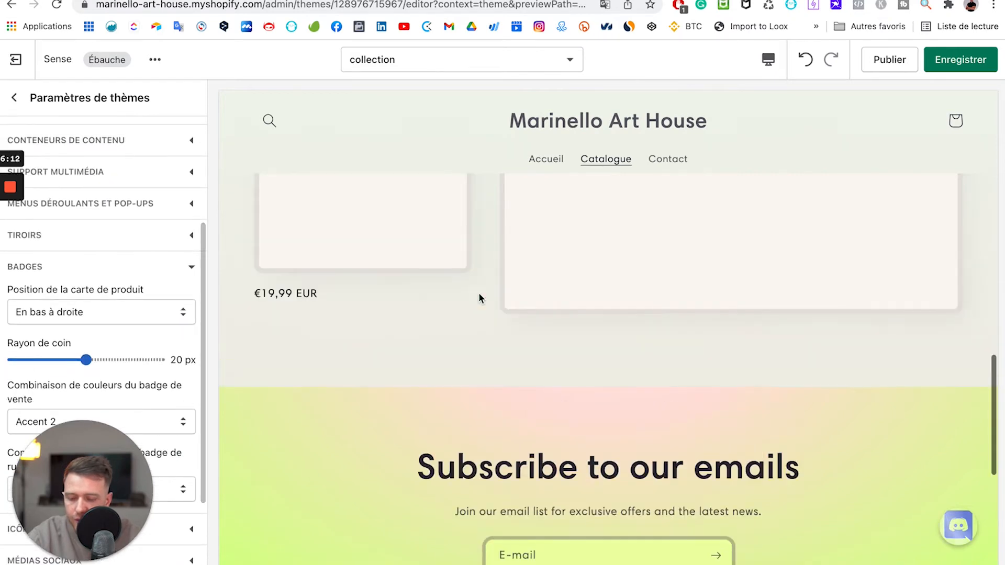
scroll(478, 298, down, 5)
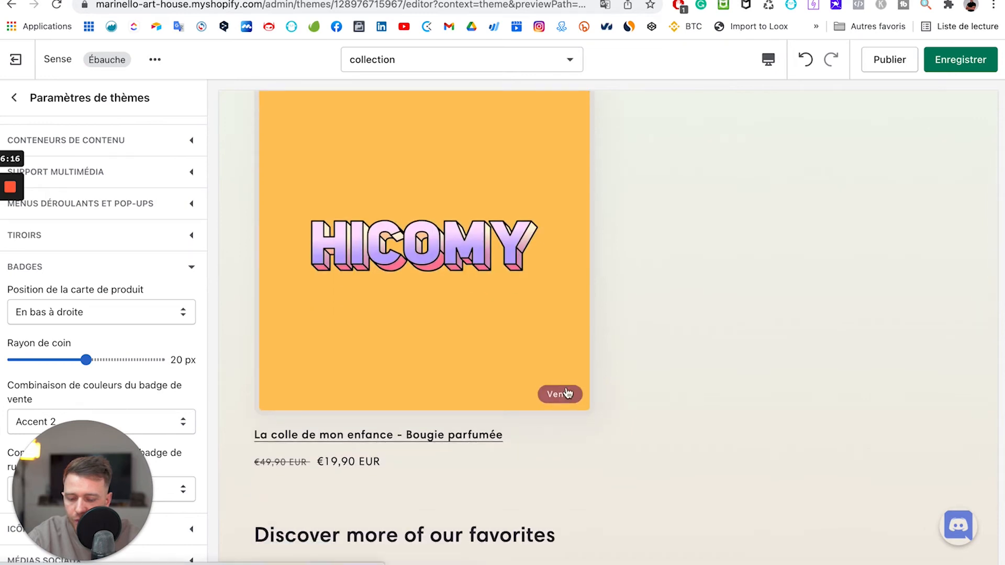
Set the badge position on the product card to En bas à gauche.
click(124, 313)
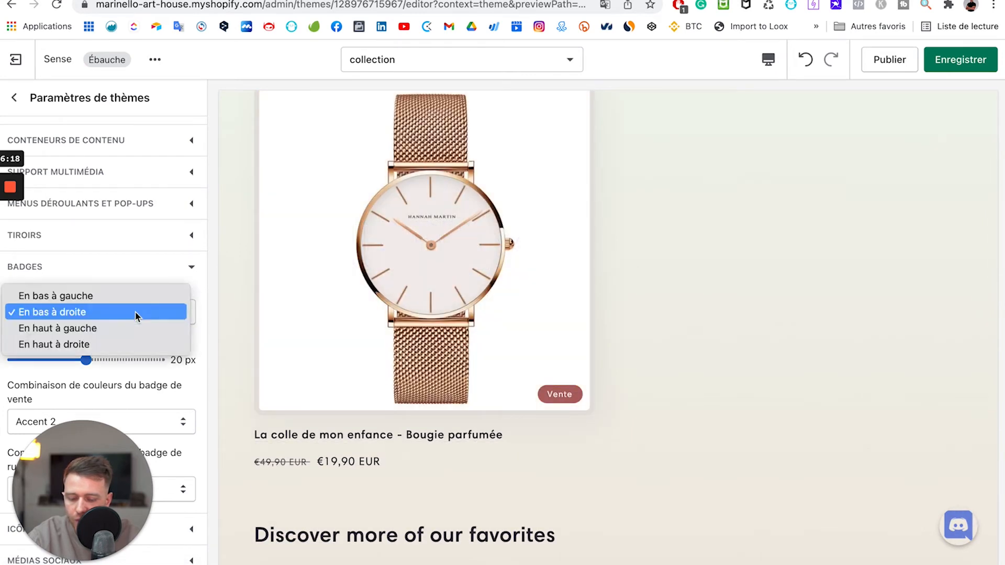
click(133, 296)
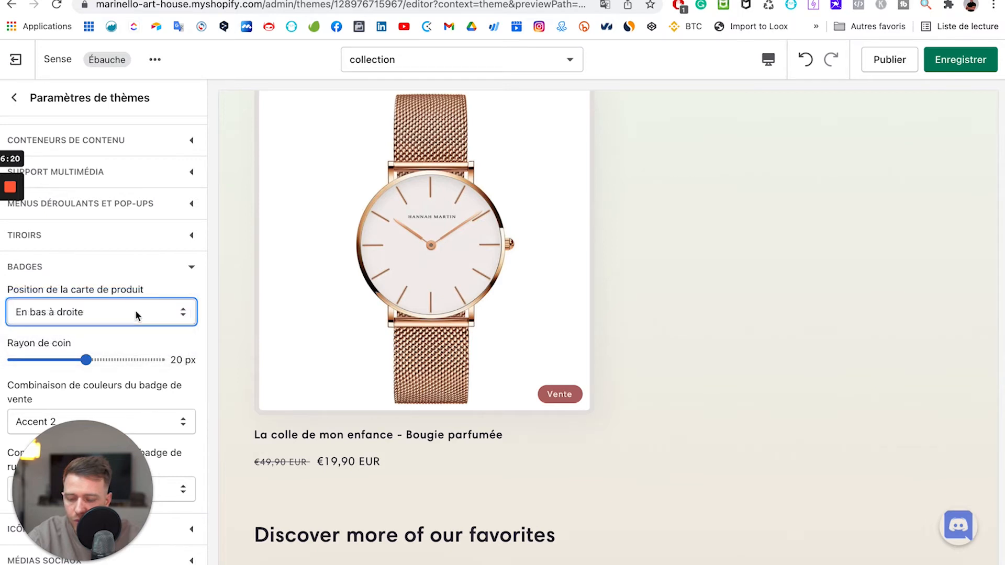
click(95, 313)
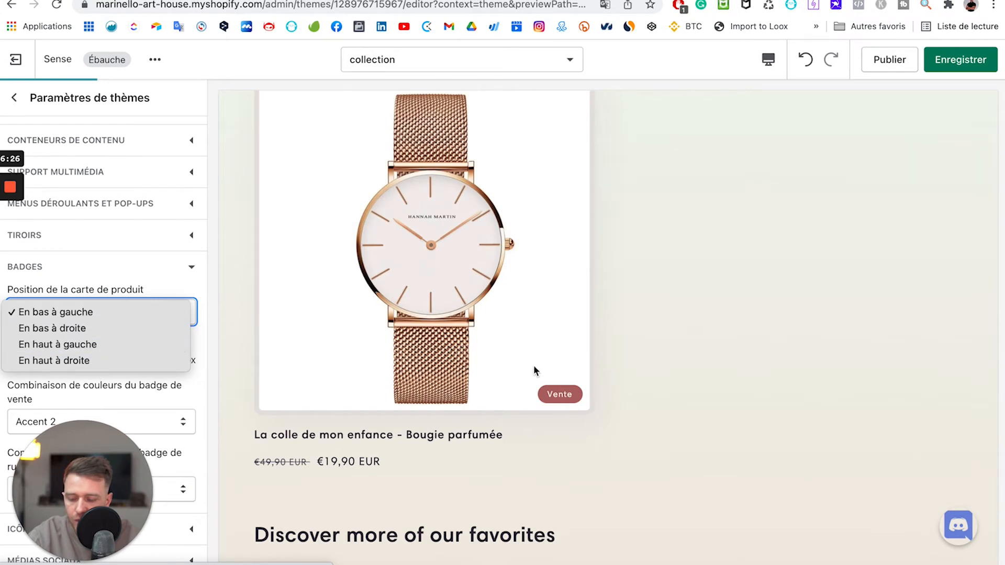
click(174, 281)
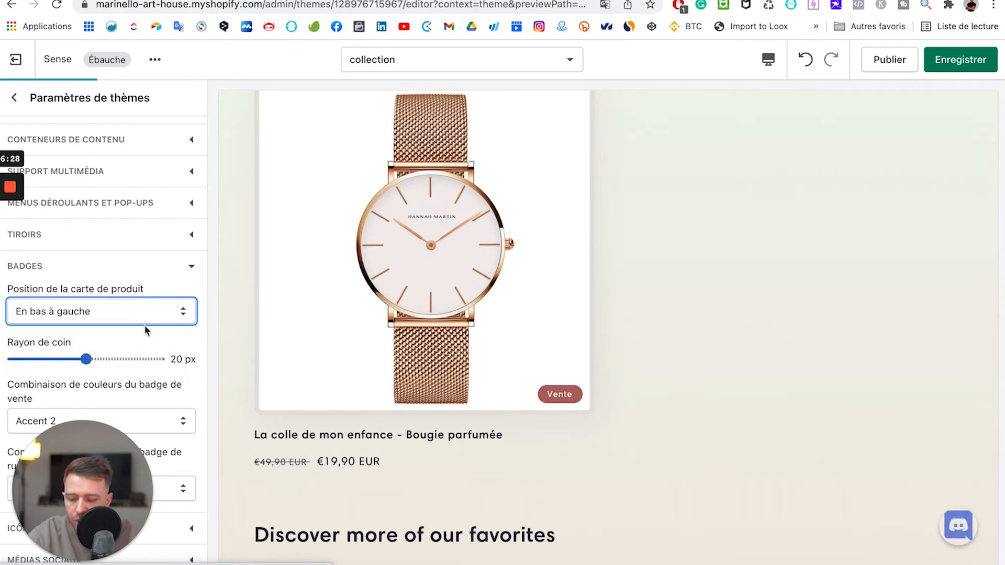
scroll(145, 325, down, 3)
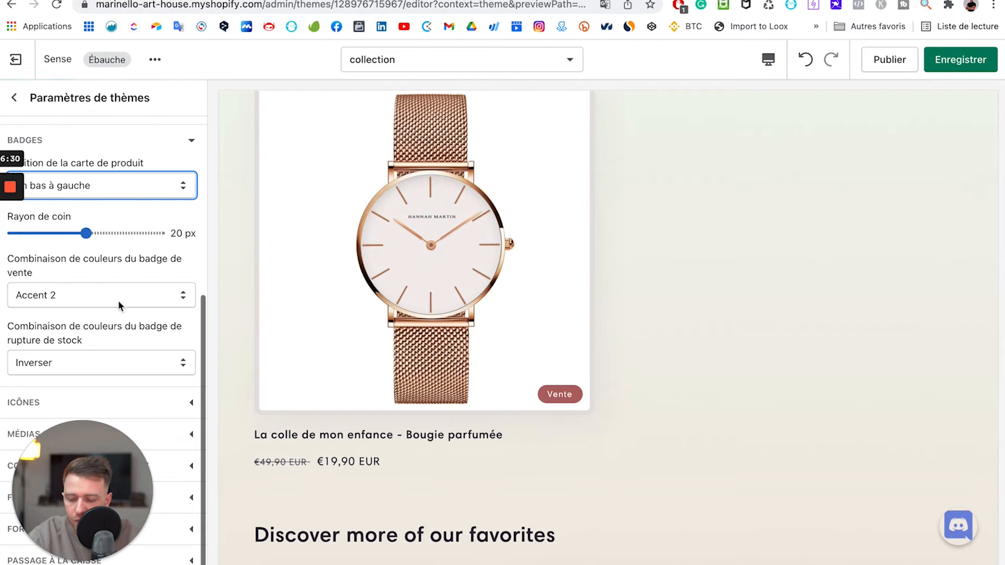
Close the Badges settings and expand the Icônes theme settings to view the icon colour option.
click(195, 404)
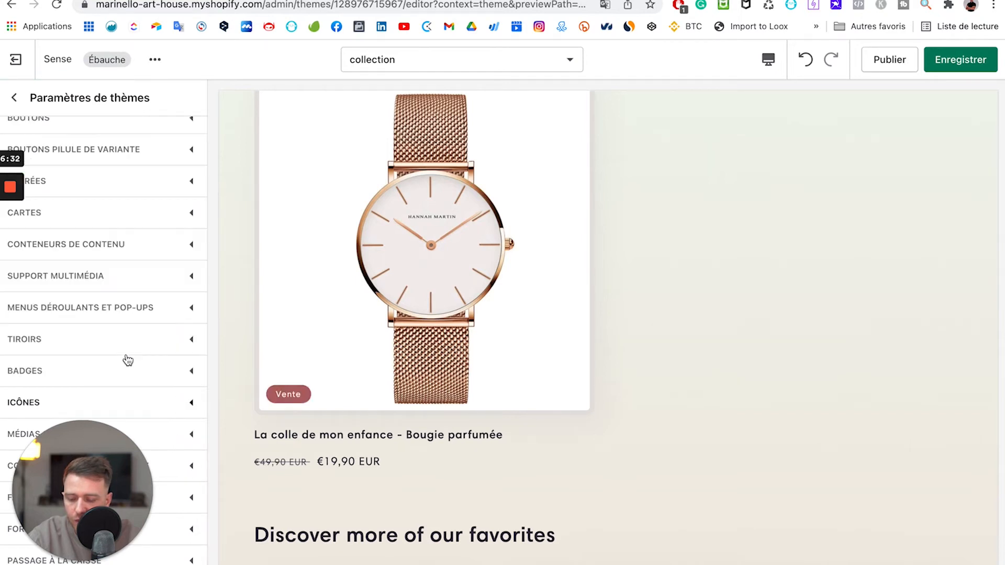
scroll(143, 302, up, 5)
scroll(145, 303, down, 3)
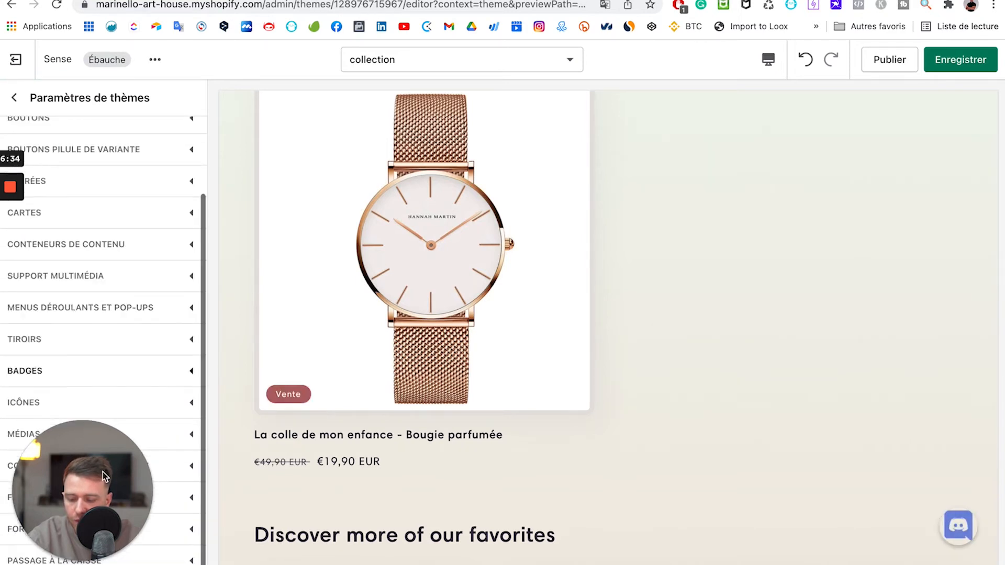
drag(103, 484, 272, 472)
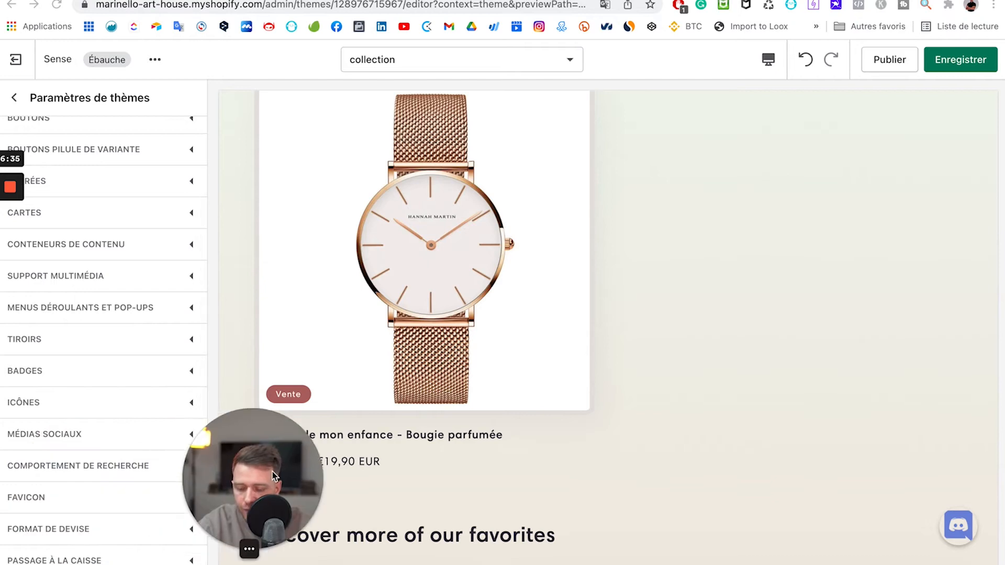
click(192, 405)
scroll(120, 407, down, 1)
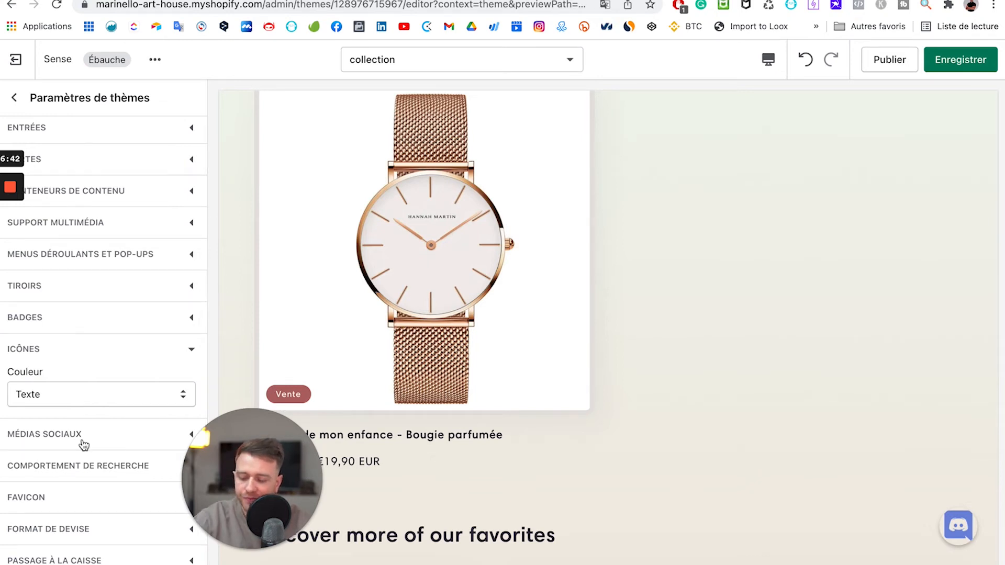
Expand the Médias sociaux theme settings and enter # as the link for both the Facebook and Instagram accounts.
click(131, 440)
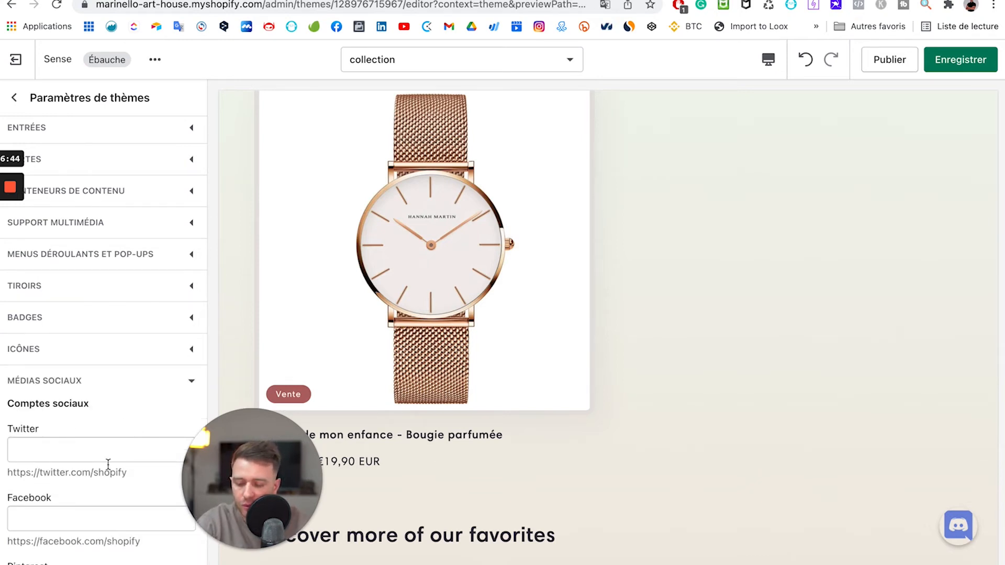
scroll(108, 465, down, 3)
click(71, 390)
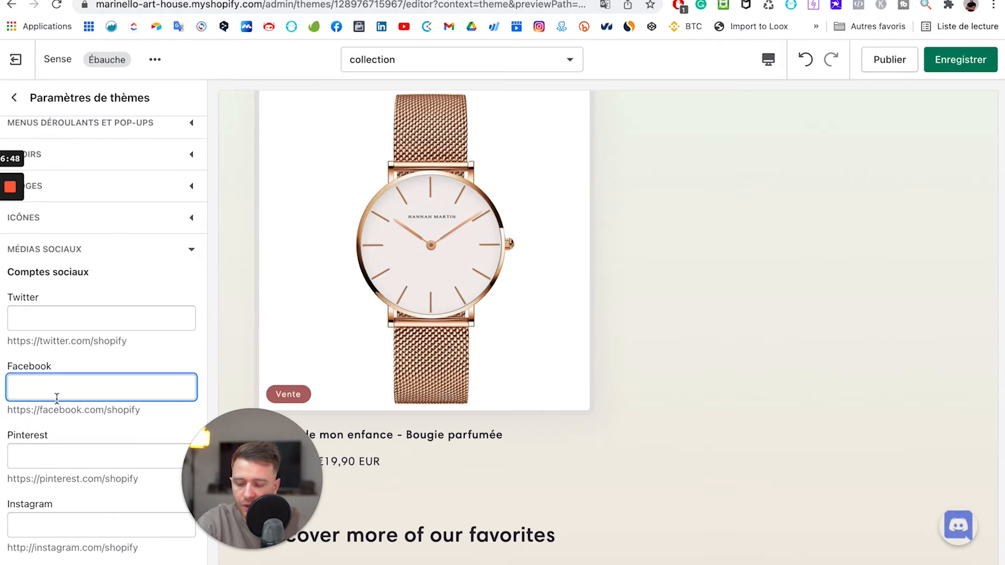
text(#)
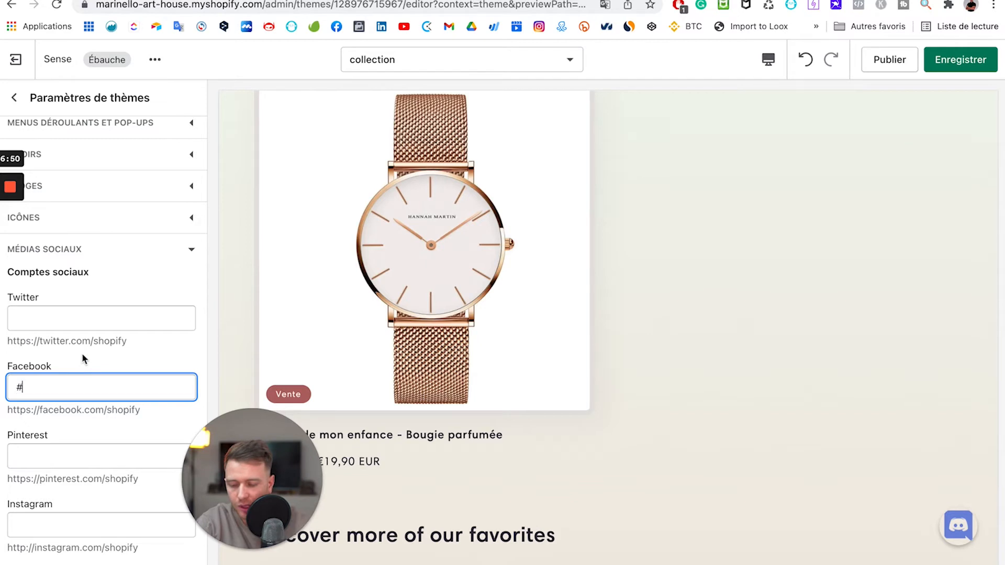
click(84, 350)
scroll(84, 351, down, 5)
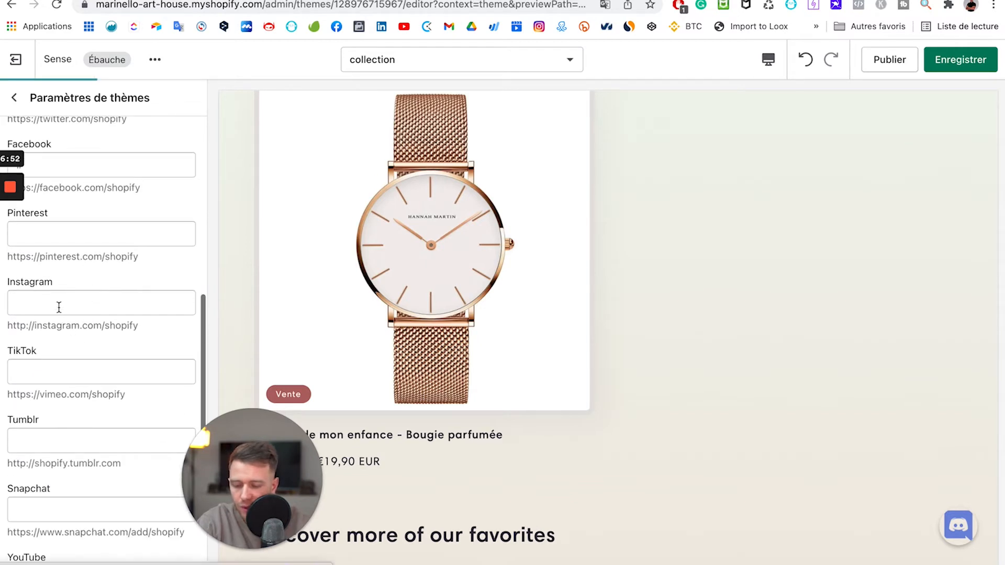
click(59, 308)
text(#)
scroll(59, 308, down, 4)
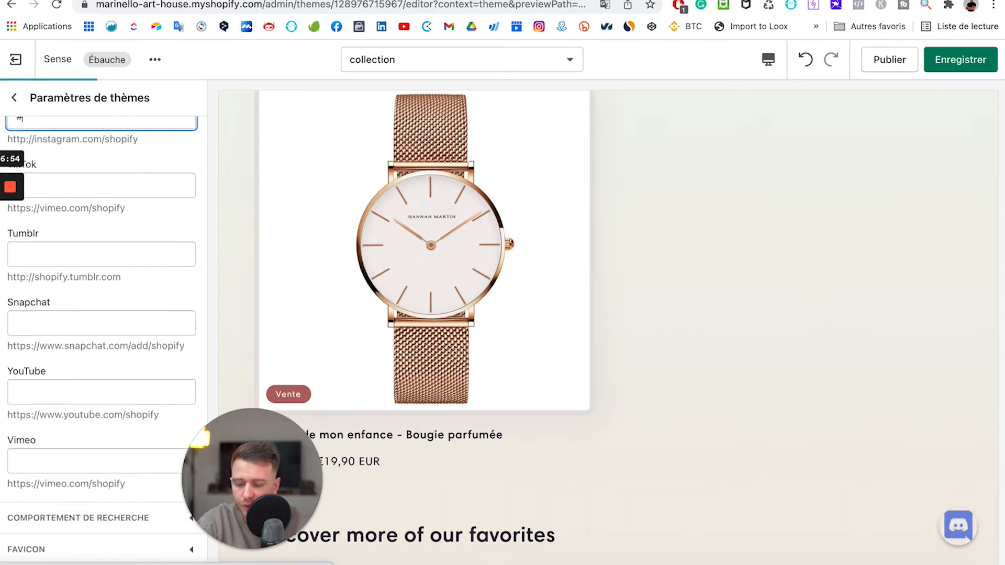
Check the footer below the email signup in the catalogue page preview for the social media links.
scroll(141, 353, down, 1)
drag(259, 483, 66, 494)
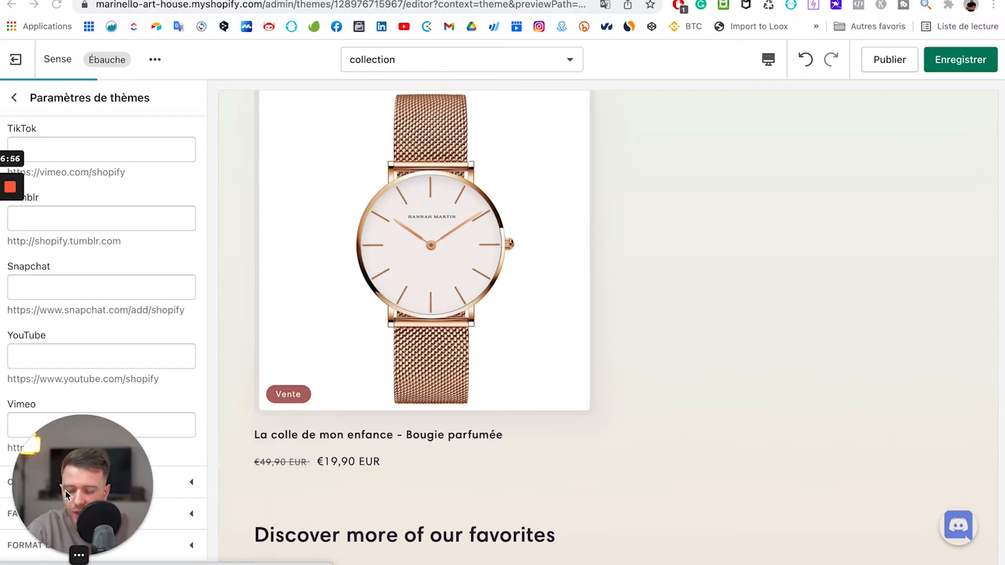
scroll(566, 477, down, 10)
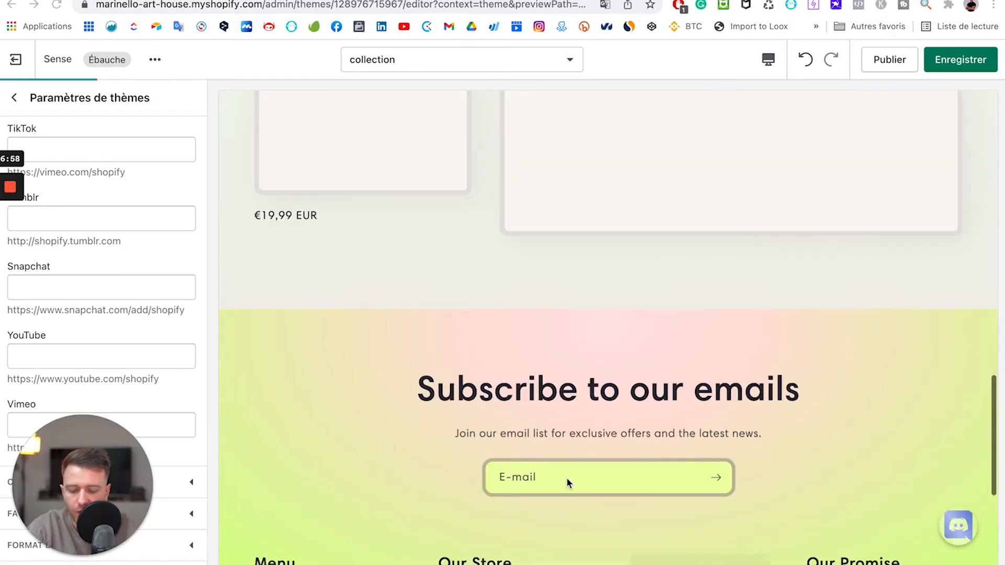
scroll(567, 478, down, 1)
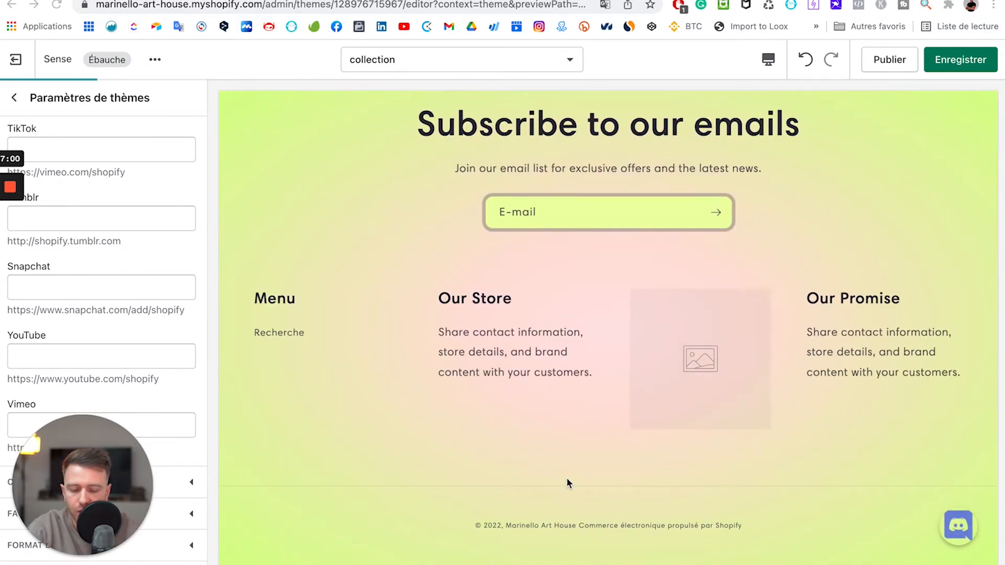
Close the Médias sociaux settings and review the product suggestion options in the Comportement de recherche theme settings.
scroll(69, 297, up, 6)
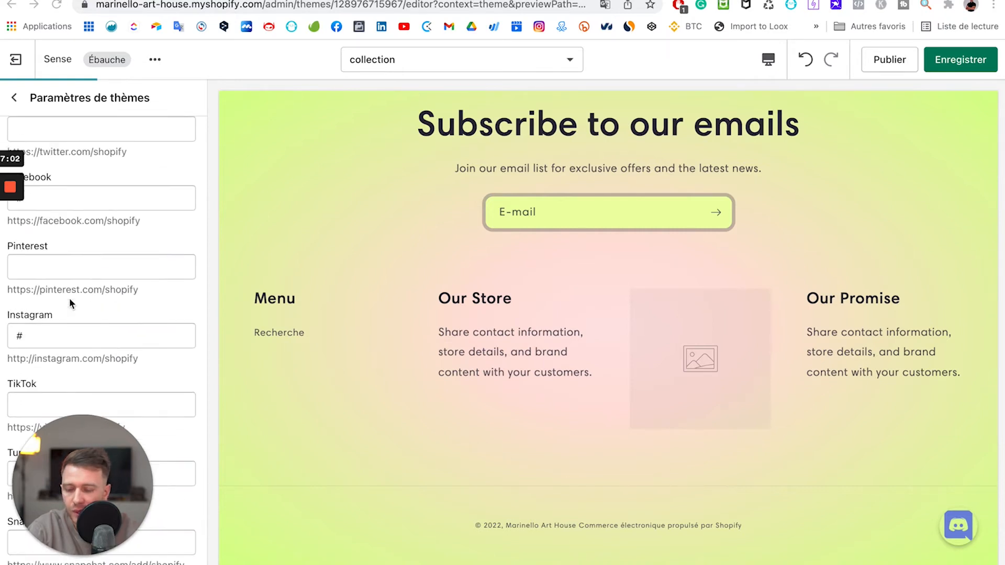
scroll(69, 298, up, 4)
scroll(131, 330, down, 1)
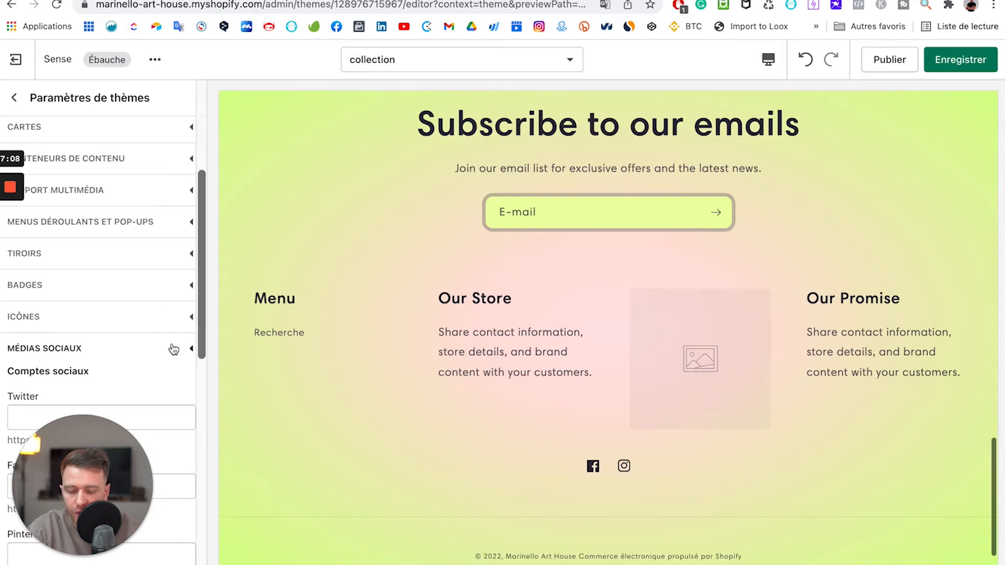
click(174, 349)
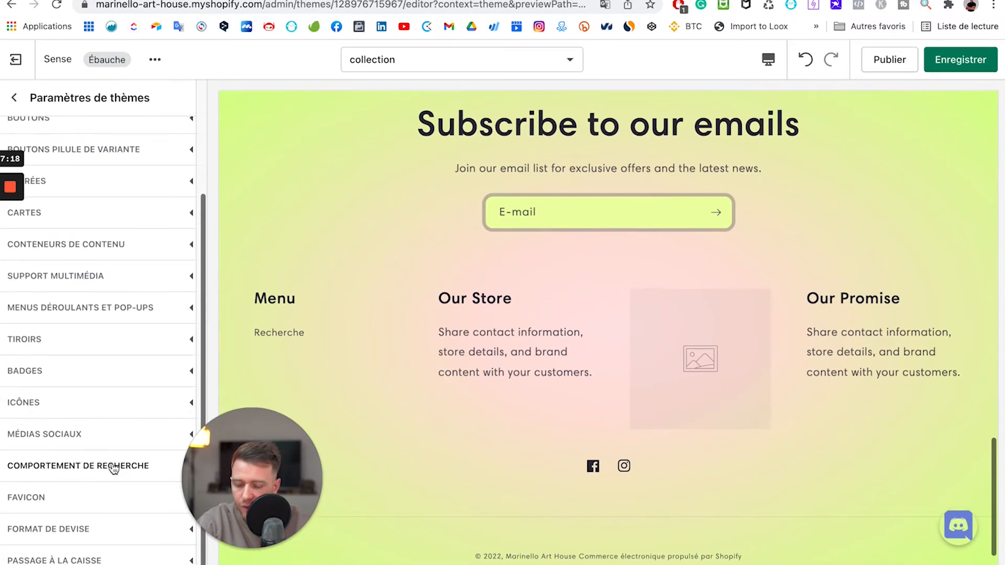
click(114, 470)
scroll(112, 461, down, 3)
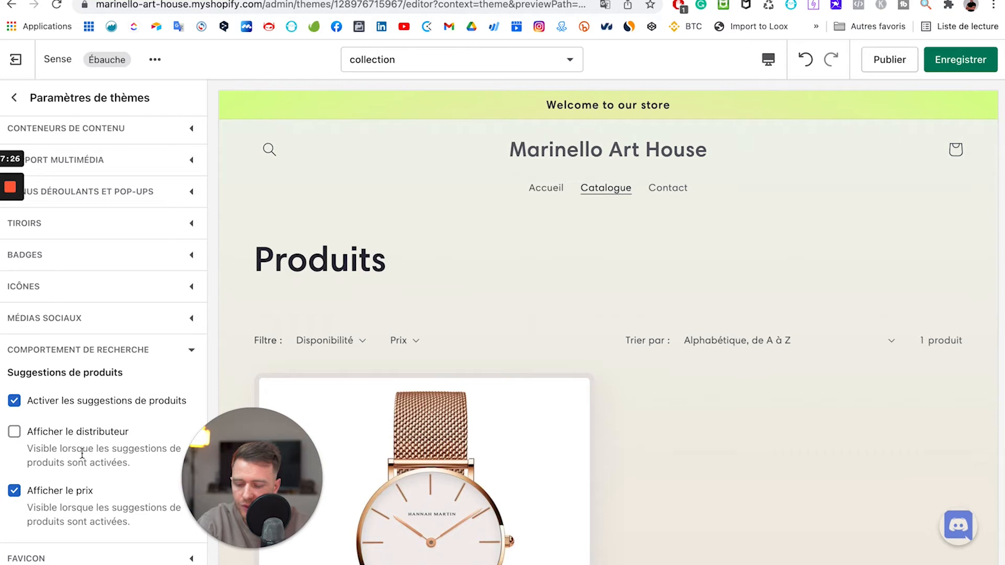
scroll(73, 492, down, 2)
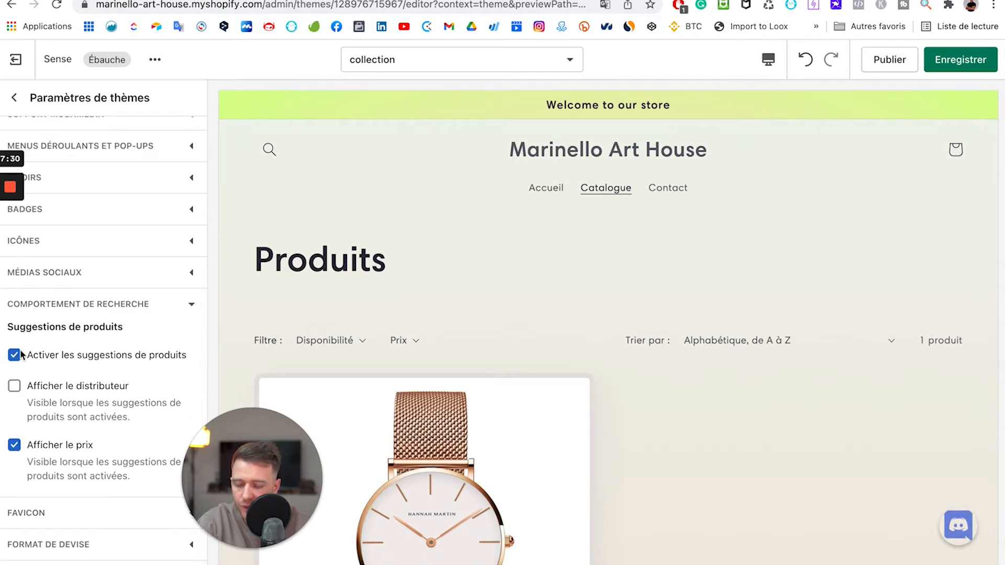
scroll(99, 366, down, 1)
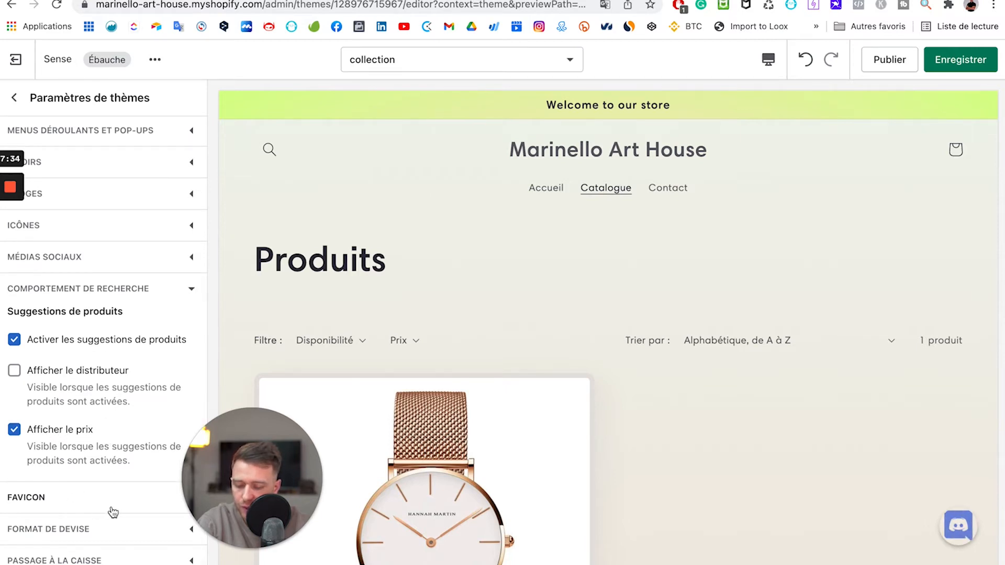
drag(27, 446, 127, 461)
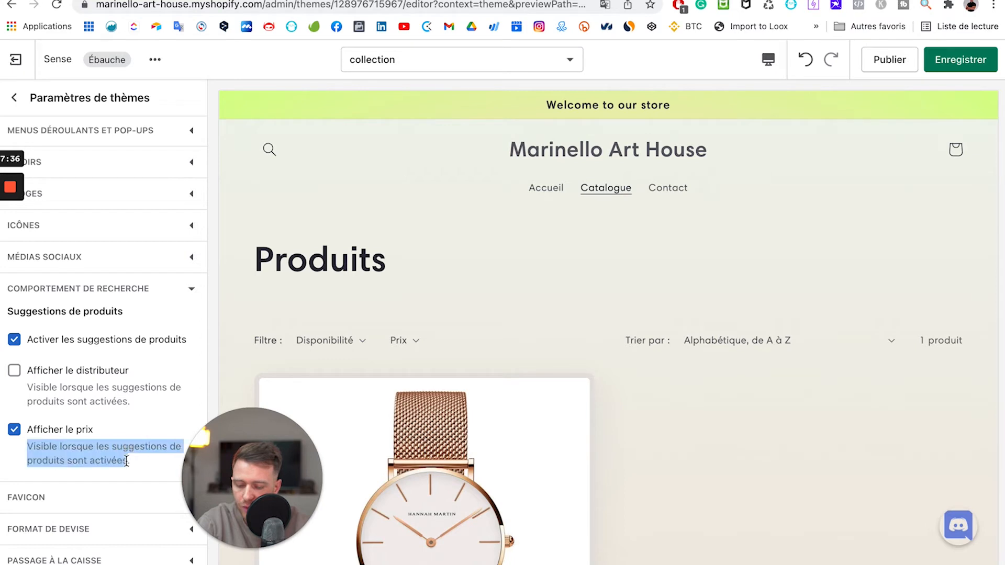
Set the favicon image to the square M ArtHouse logo from the image library.
click(91, 495)
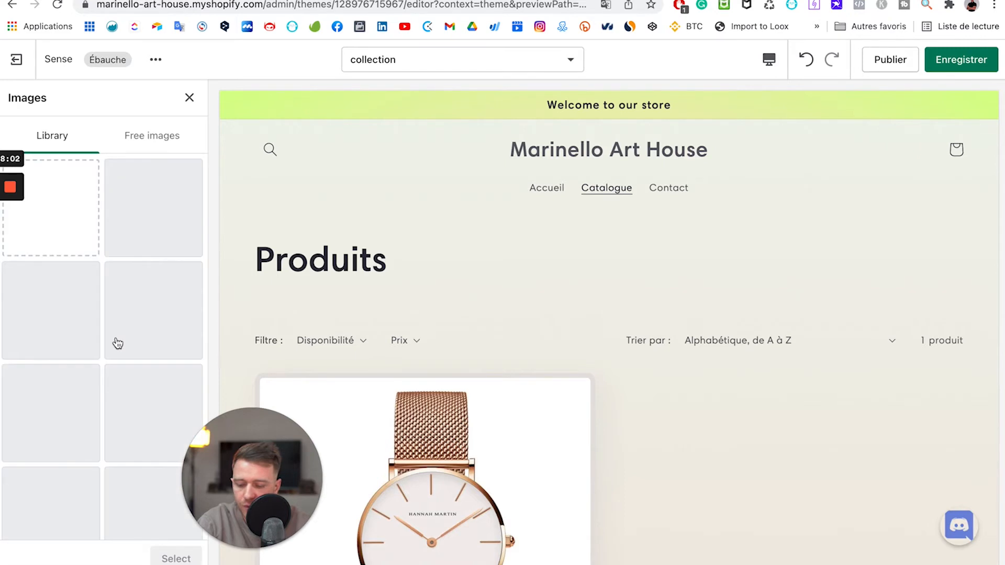
scroll(86, 432, down, 3)
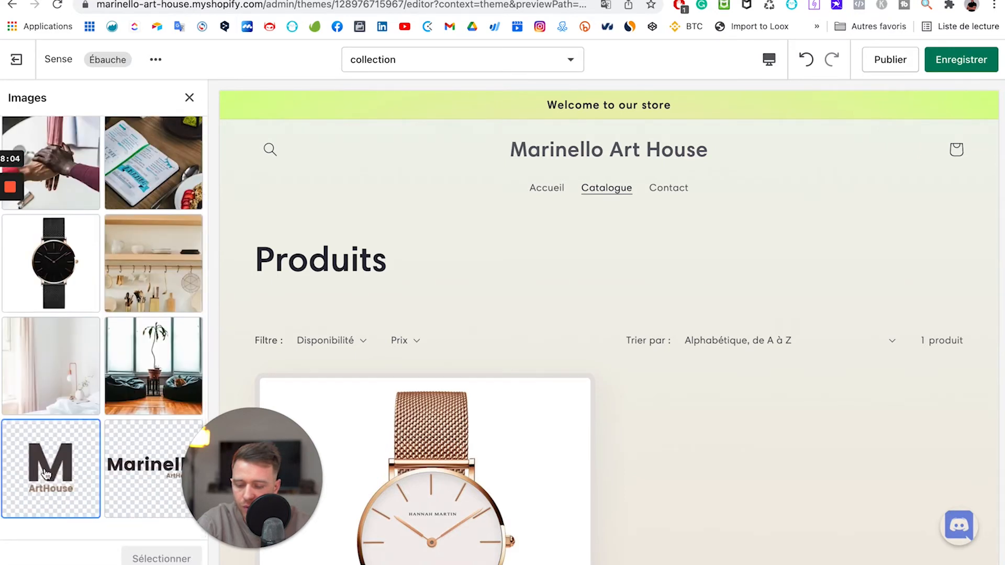
click(88, 432)
click(161, 562)
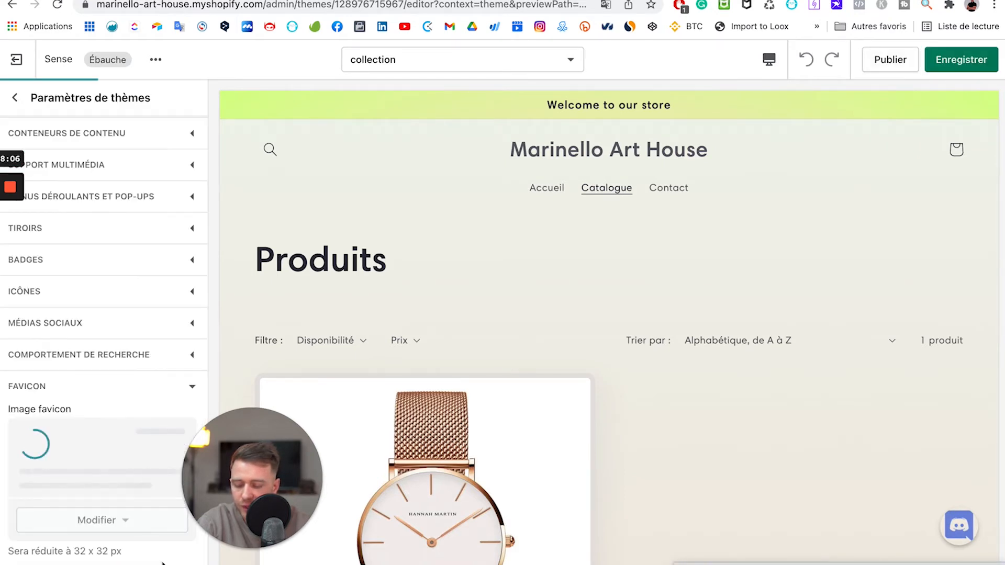
scroll(112, 429, down, 1)
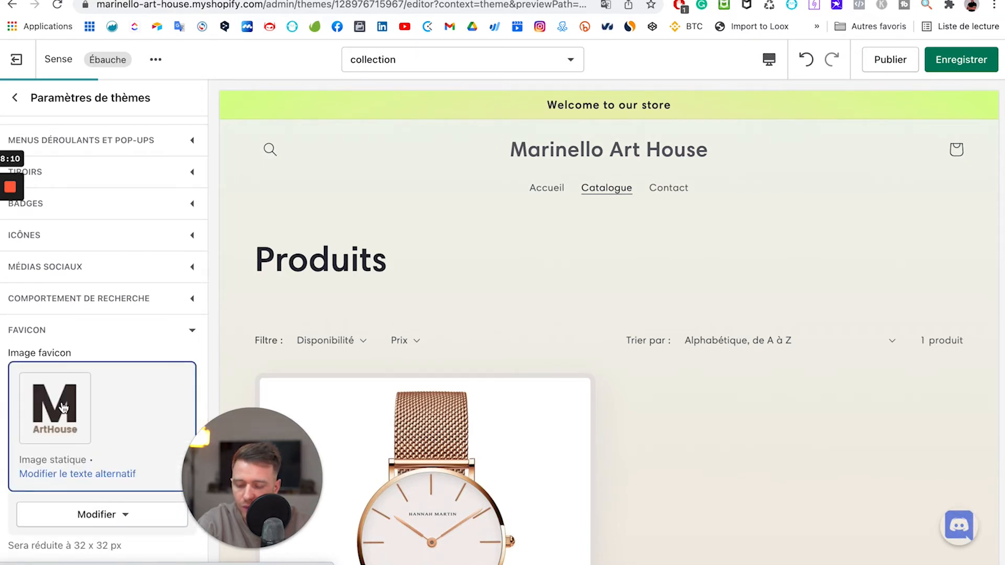
scroll(26, 411, down, 1)
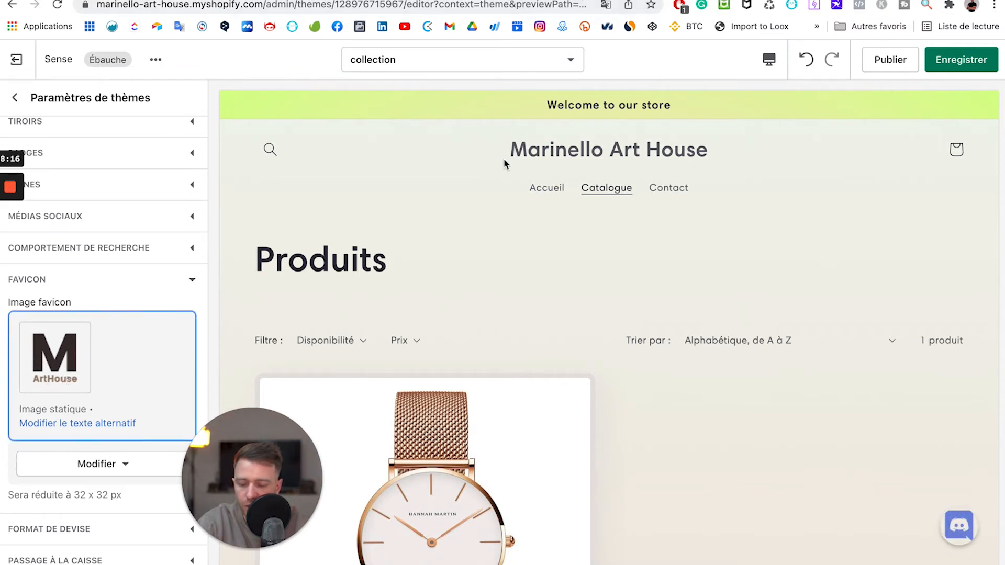
Expand the Format de devise theme settings and check the option for displaying currency codes.
click(95, 538)
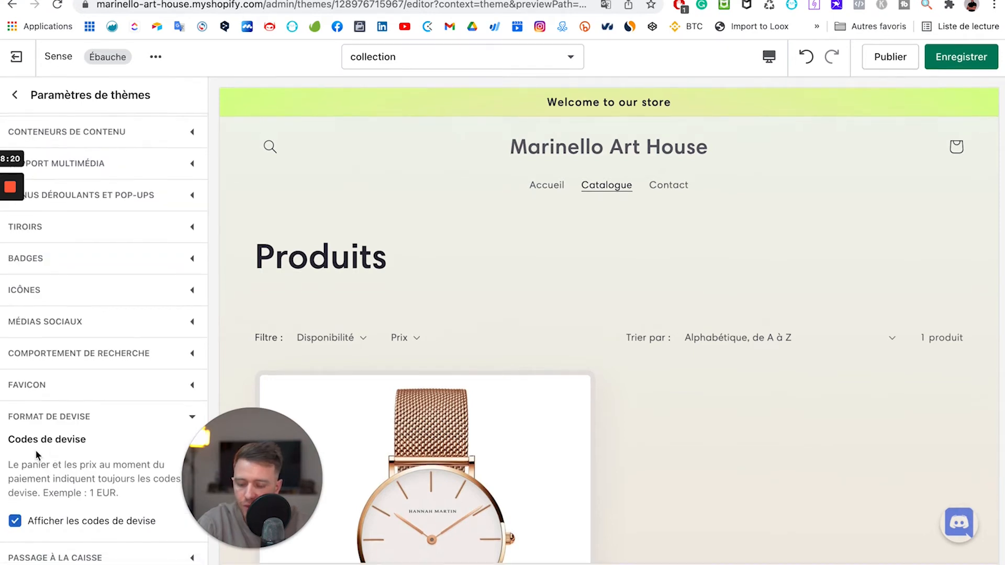
scroll(110, 459, up, 1)
scroll(110, 460, down, 1)
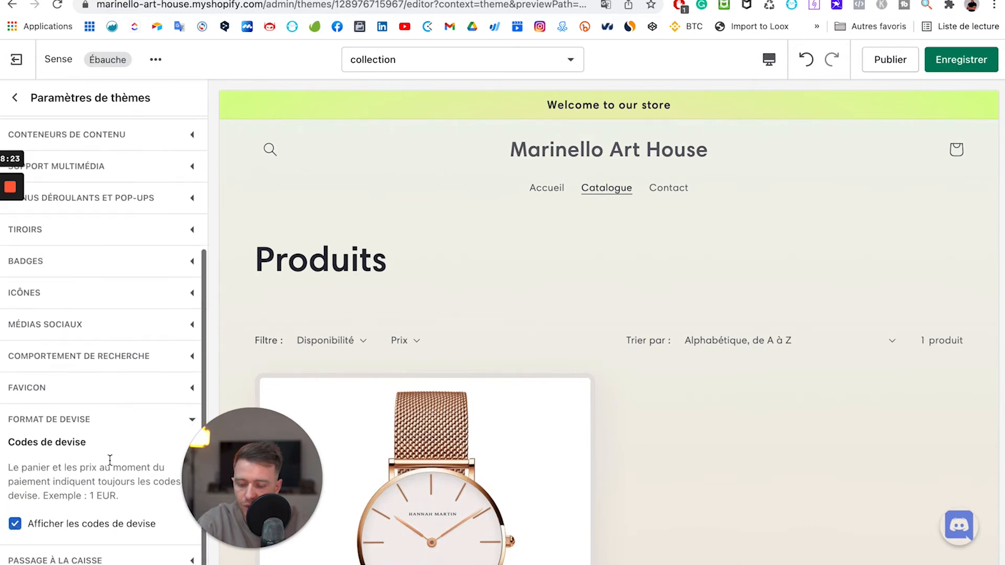
Set the custom logo image in the Passage à la caisse settings to the wide Marinello ArtHouse logo.
click(140, 560)
scroll(141, 561, down, 2)
scroll(141, 560, down, 2)
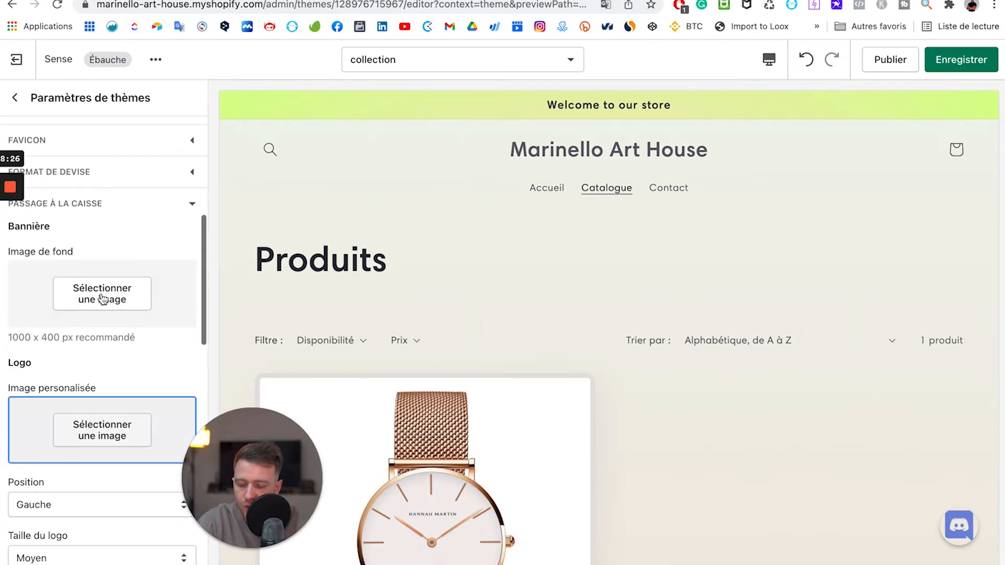
scroll(103, 295, down, 1)
scroll(105, 296, down, 1)
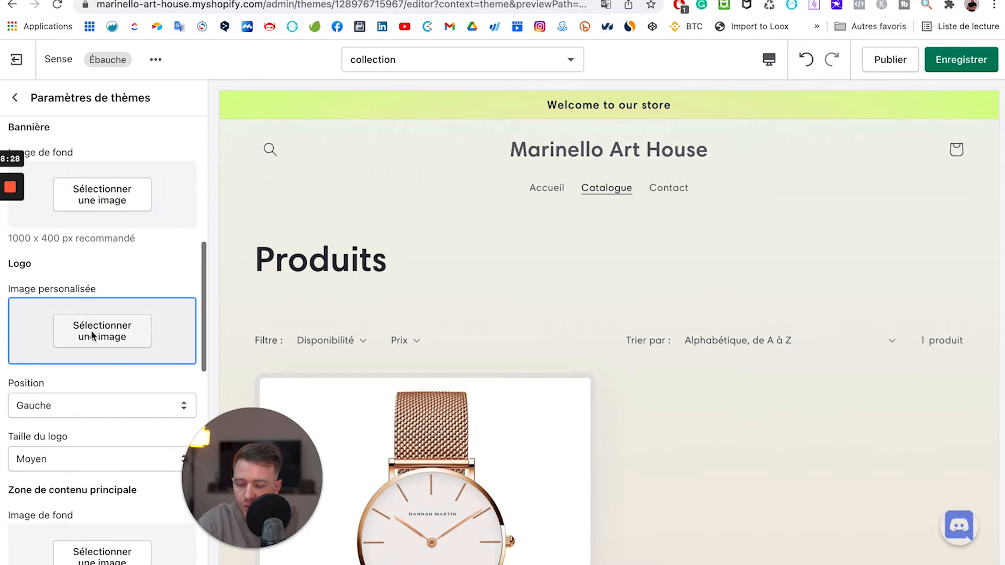
click(104, 330)
scroll(92, 336, down, 3)
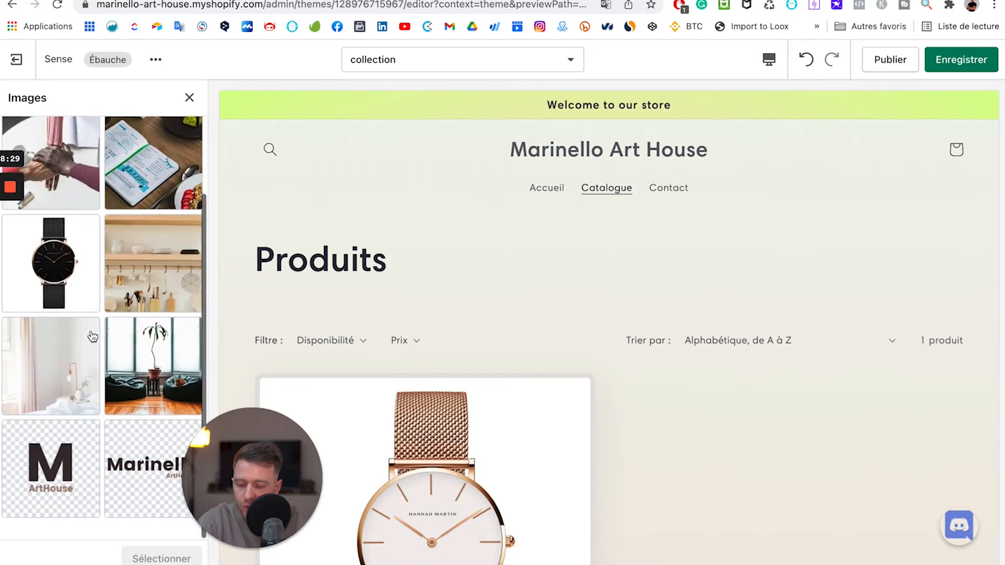
click(141, 479)
click(161, 558)
Review the remaining checkout settings for logo position and size, main content area, order summary, typography and colours.
scroll(96, 482, down, 2)
scroll(96, 482, down, 3)
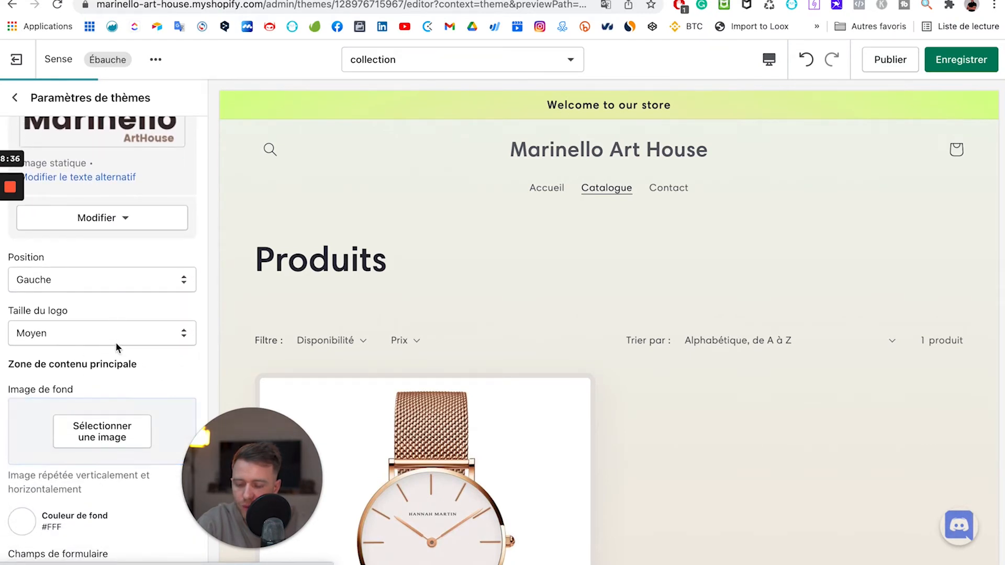
scroll(115, 342, down, 6)
scroll(116, 348, down, 4)
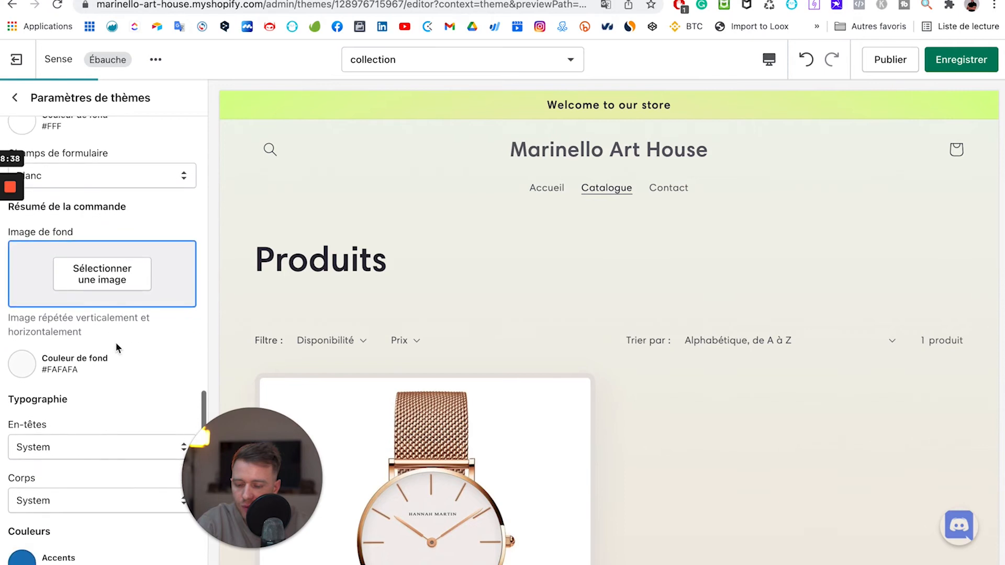
scroll(105, 290, down, 3)
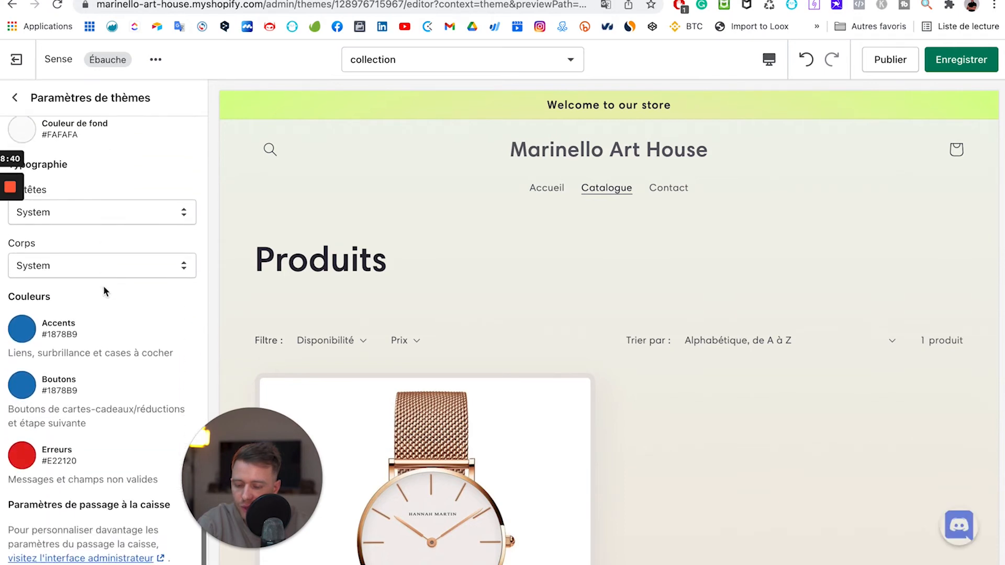
scroll(51, 320, up, 1)
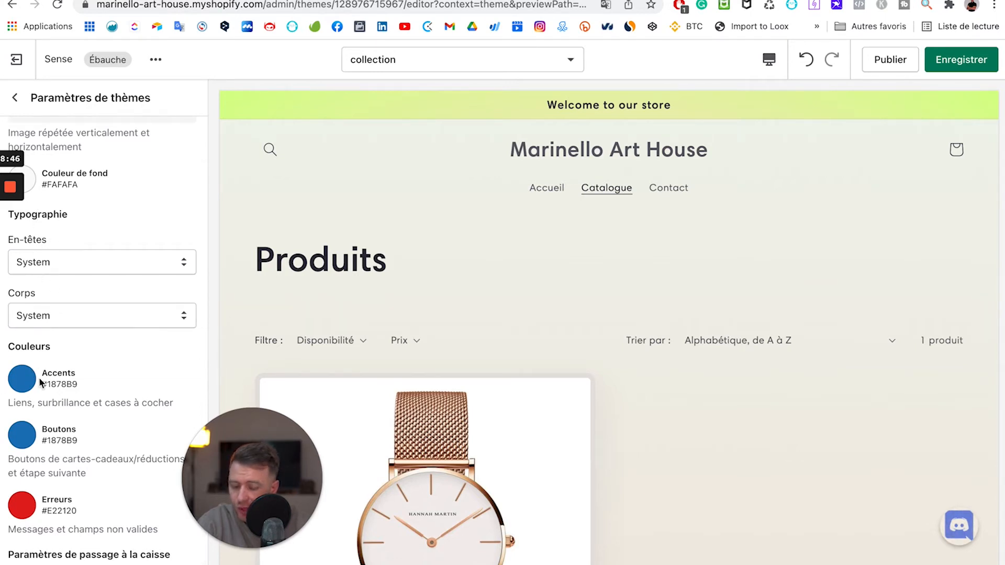
scroll(60, 507, up, 7)
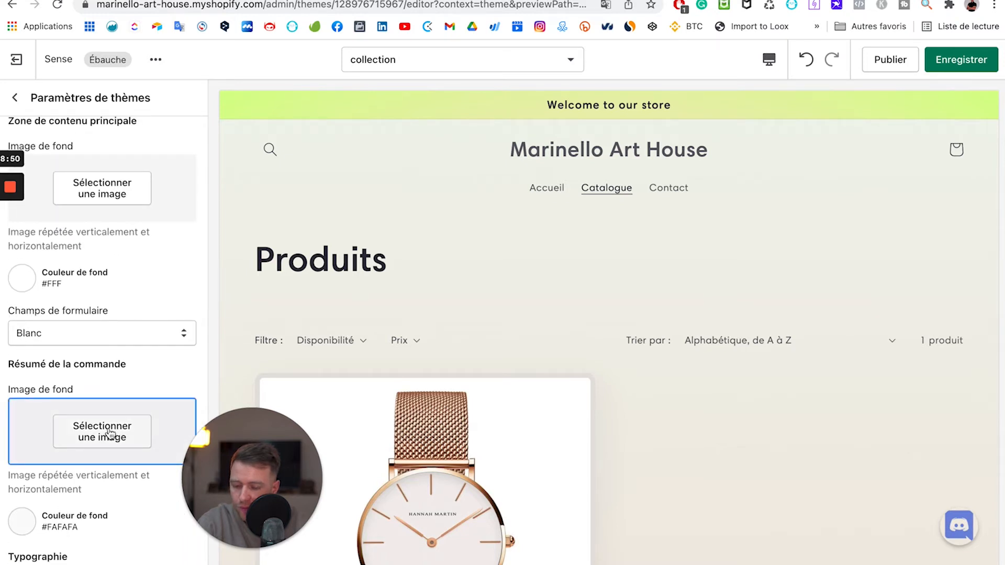
scroll(106, 439, up, 2)
scroll(110, 434, up, 3)
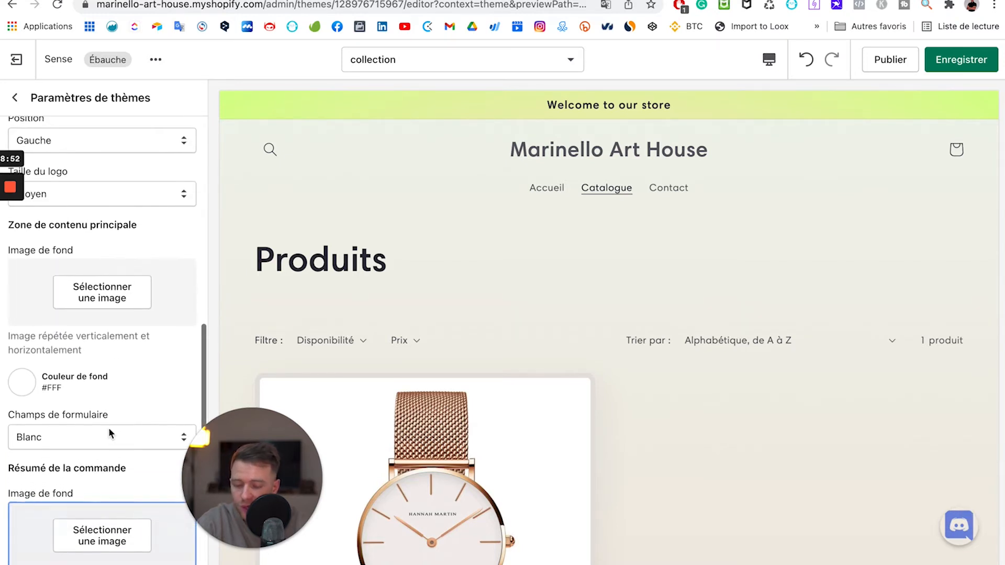
scroll(108, 428, up, 4)
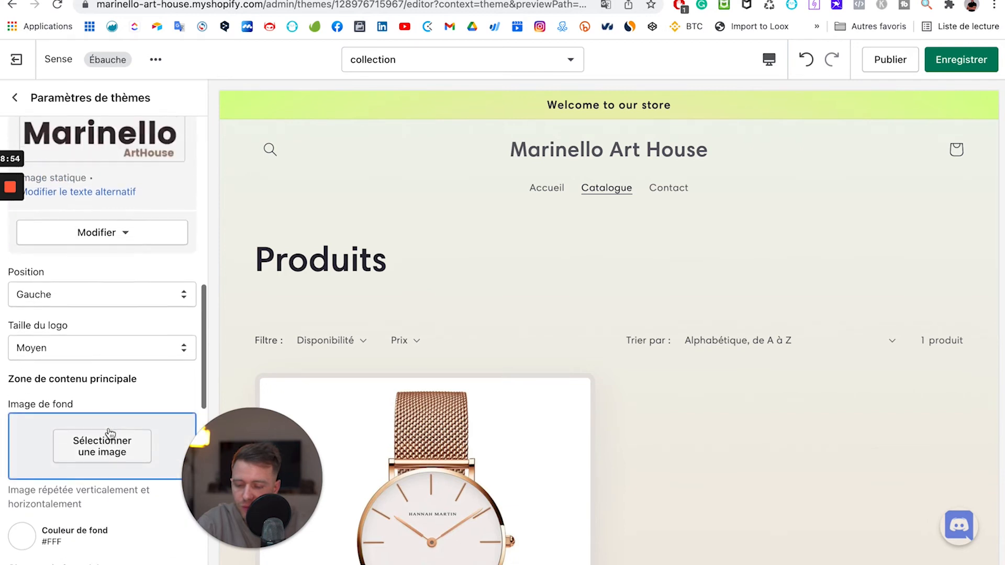
drag(258, 482, 37, 523)
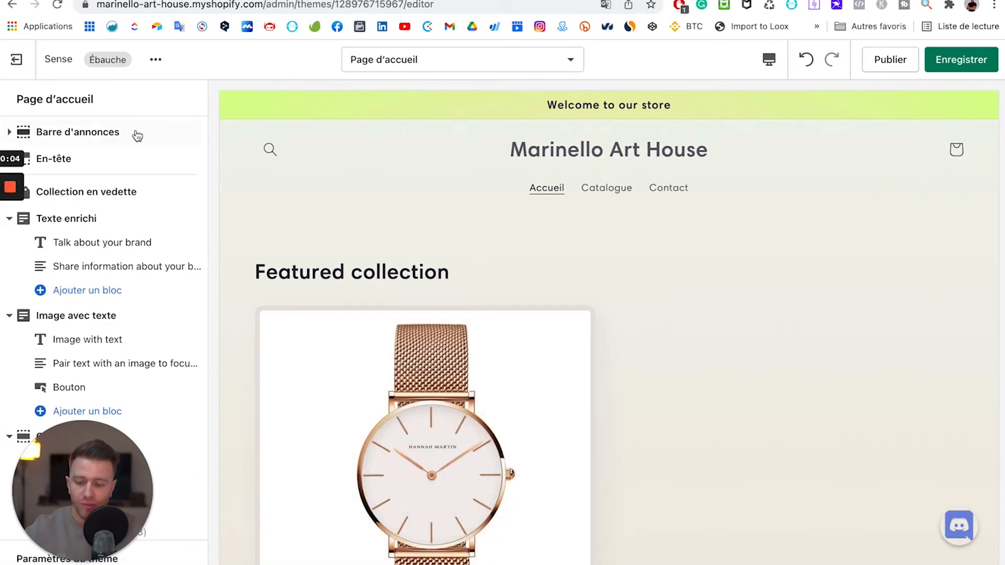
Check the Barre d'annonces section of the home page for its settings and announcement blocks.
click(89, 136)
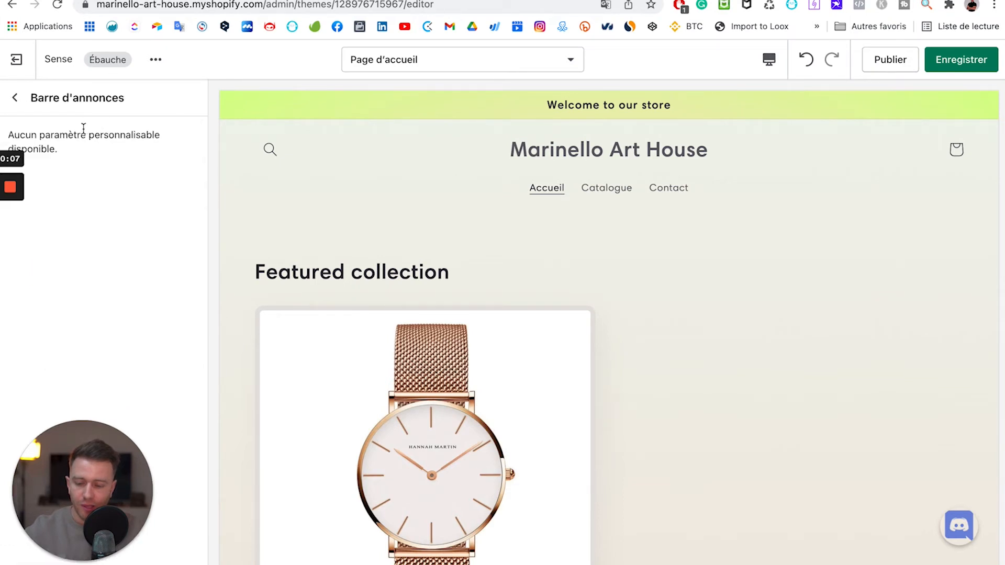
click(30, 102)
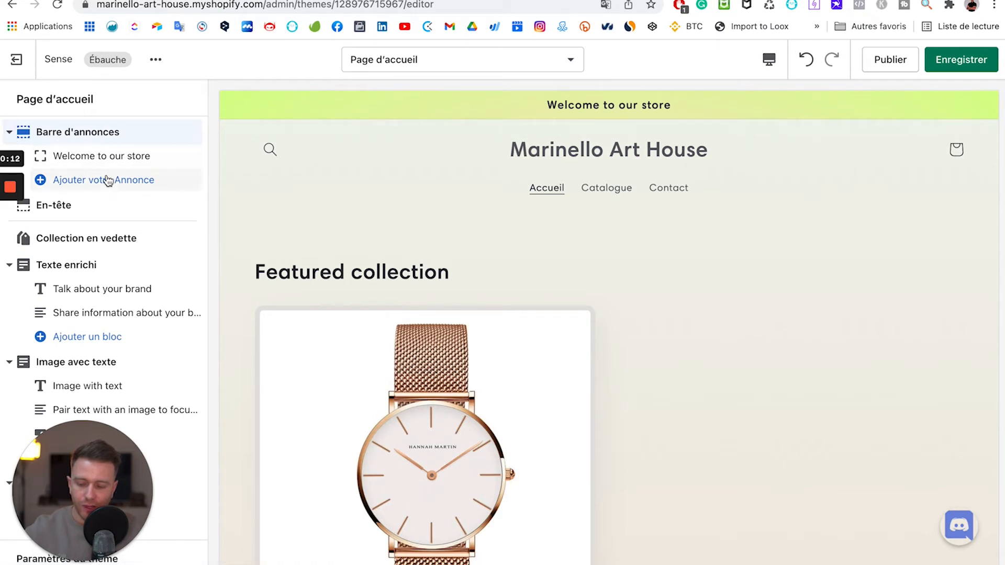
click(10, 133)
click(10, 133)
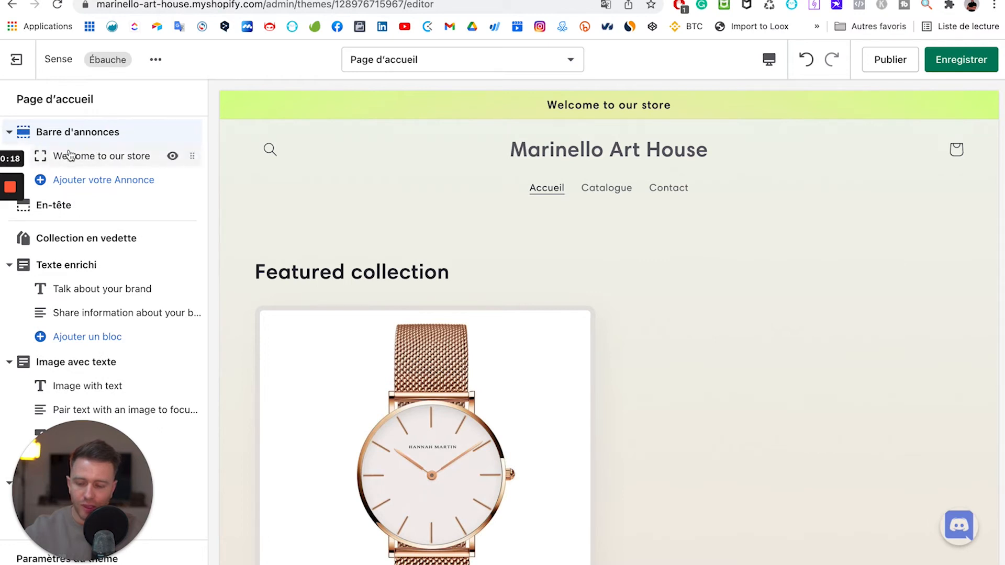
Set the colour scheme of the "Welcome to our store" announcement to Accentuation 1 and return to the section list.
click(82, 161)
click(60, 159)
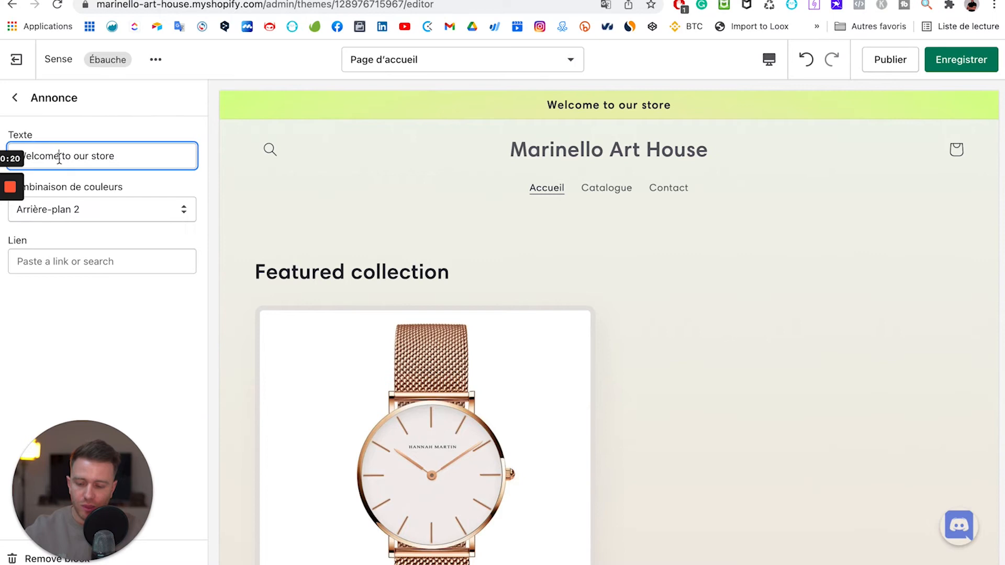
triple_click(59, 159)
click(161, 204)
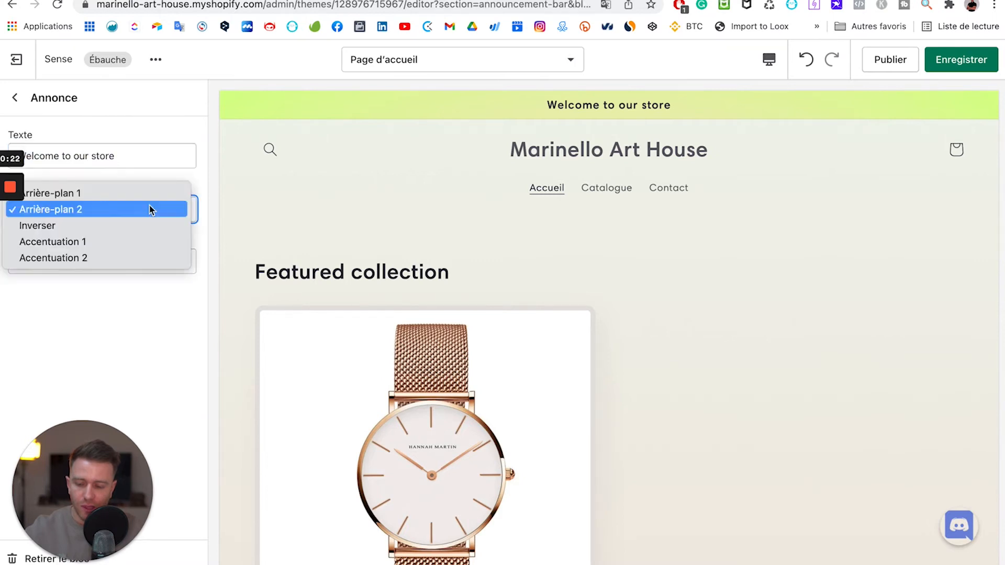
key(Escape)
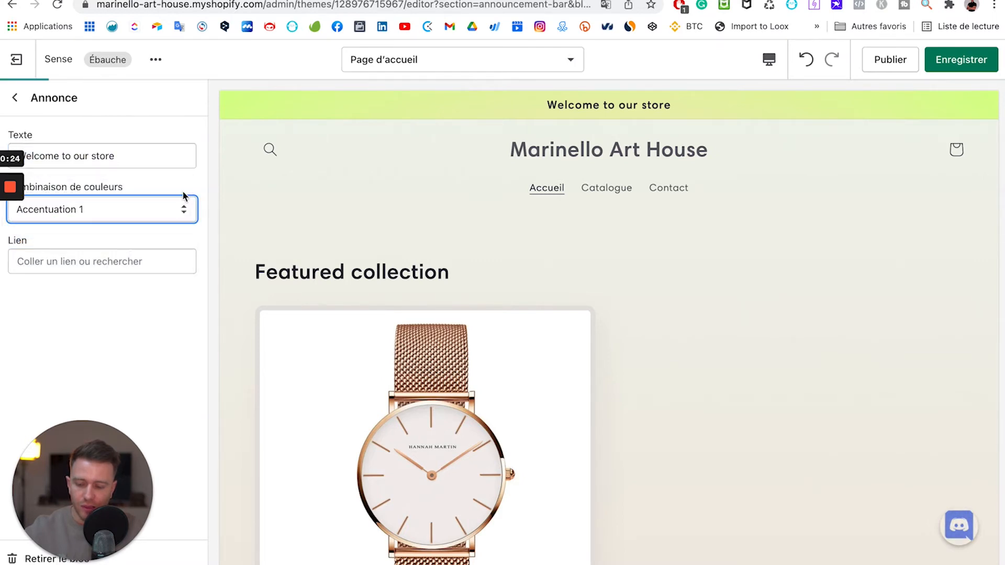
click(97, 209)
key(Escape)
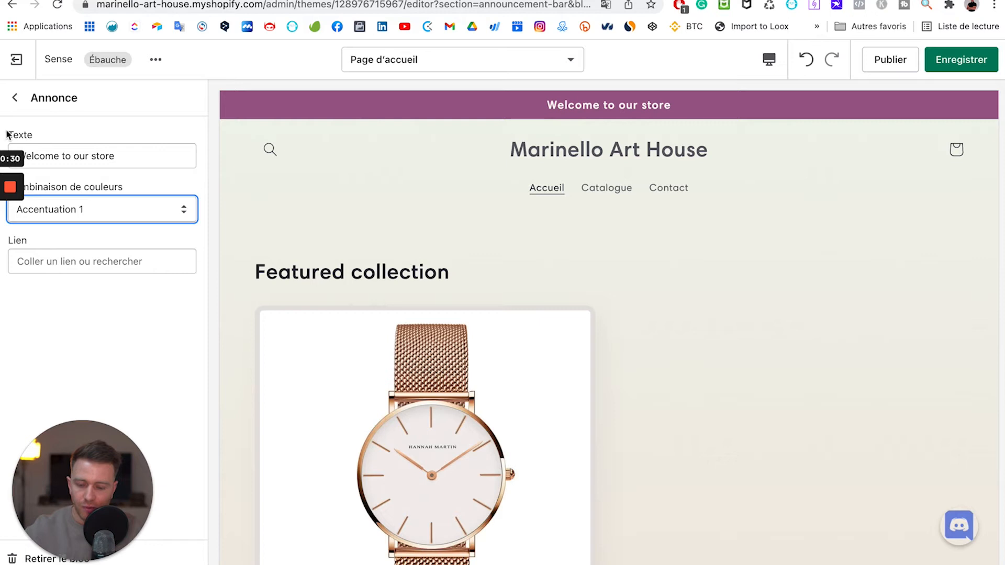
click(16, 99)
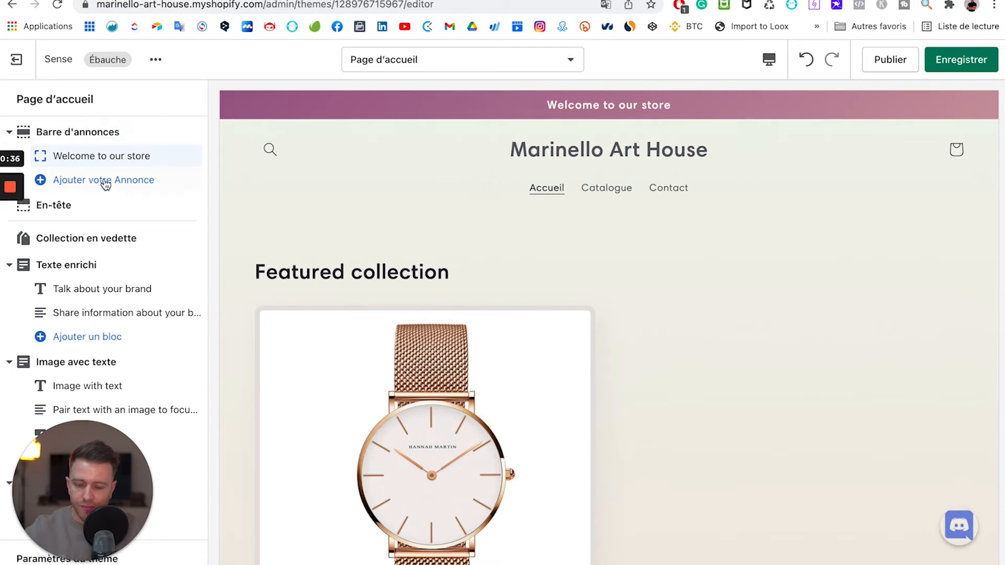
Add a second announcement to the Barre d'annonces section and hide it from the page.
click(122, 183)
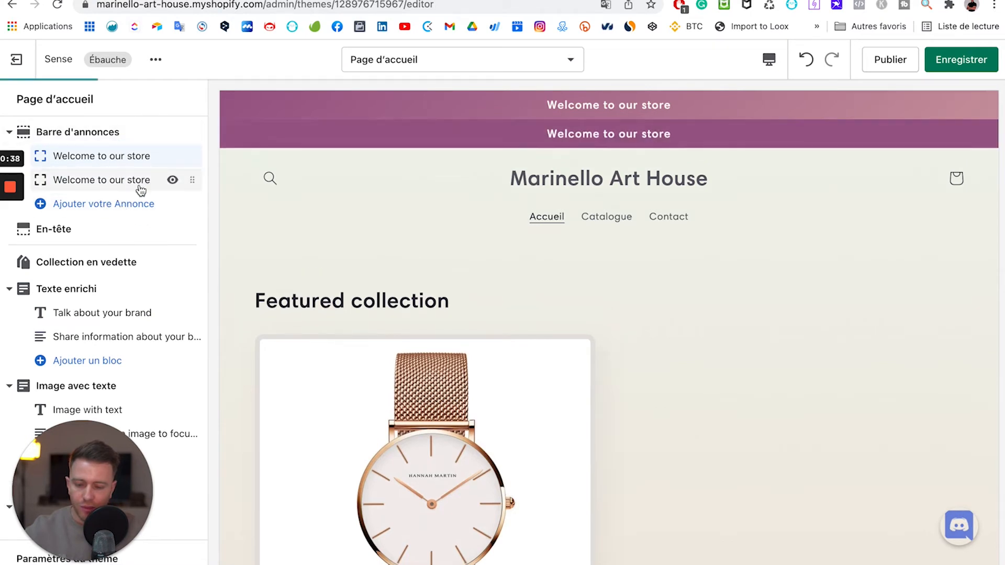
mouse_move(176, 185)
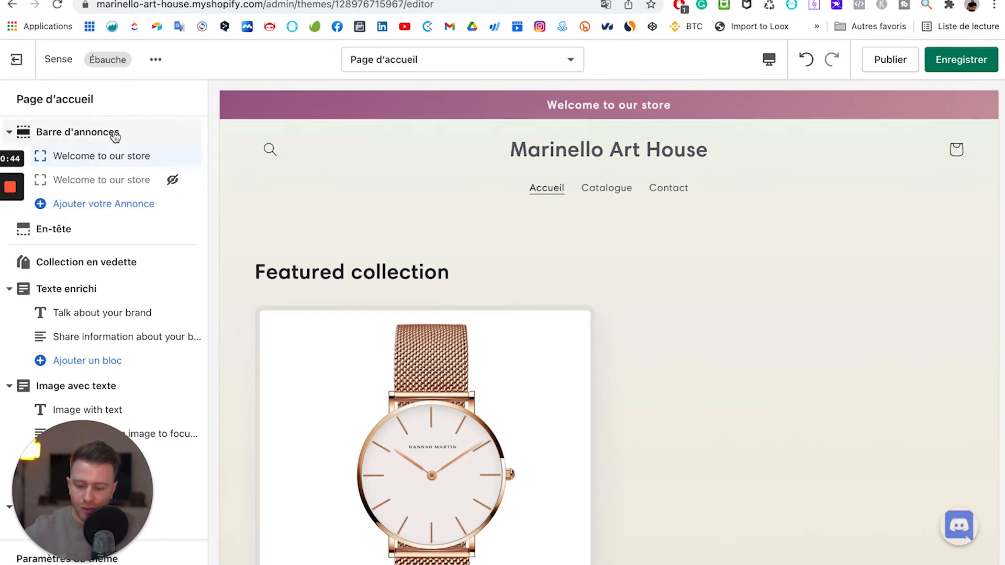
Use the Marinello ArtHouse image as the logo in the En-tête section and set its custom width to 100 px.
click(88, 236)
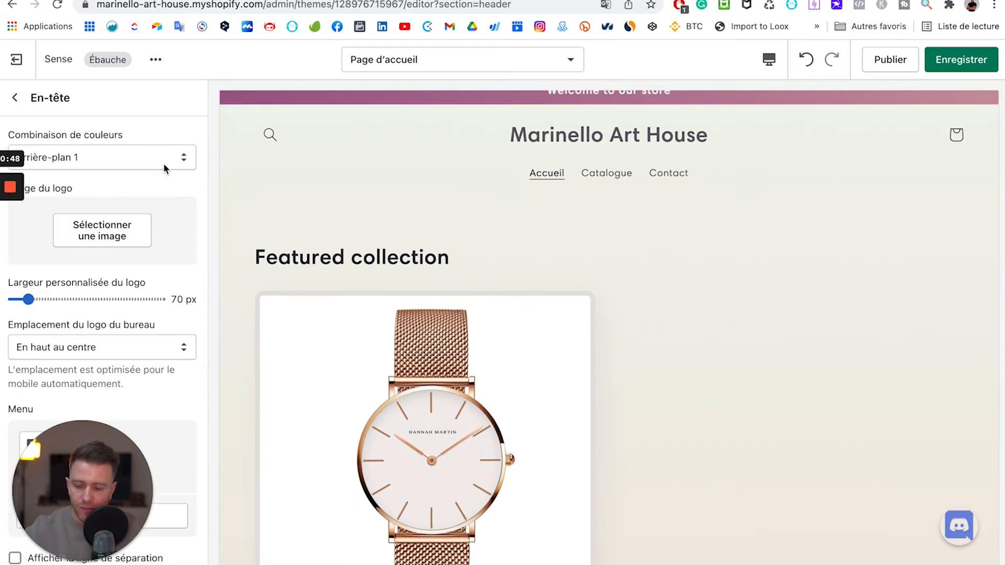
click(164, 165)
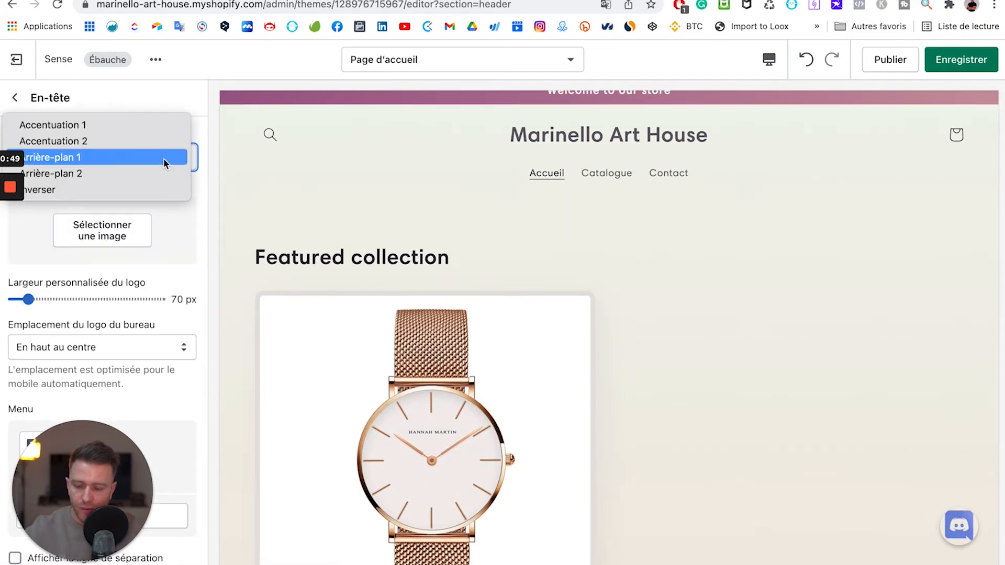
click(190, 227)
click(97, 234)
scroll(139, 319, down, 1)
click(187, 466)
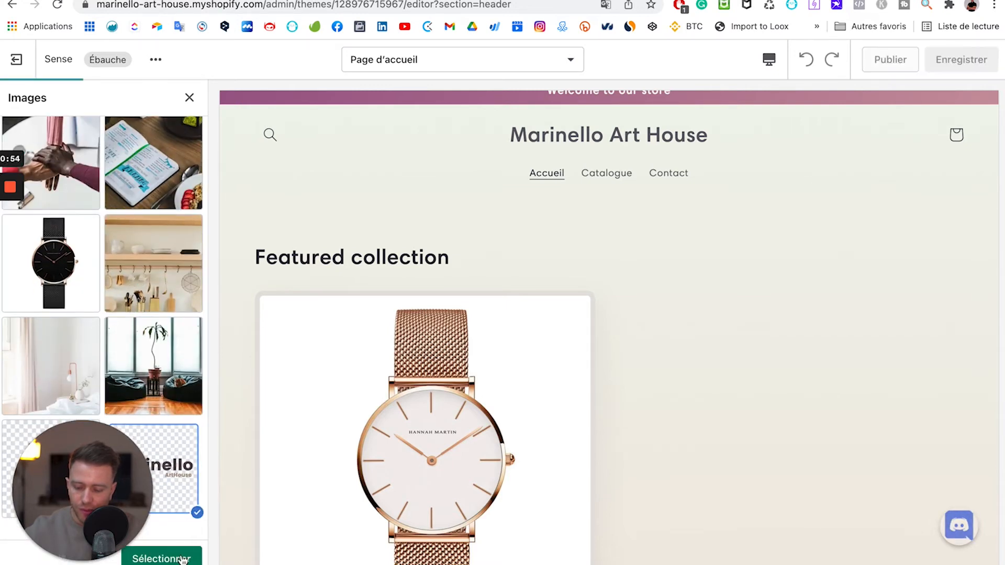
click(163, 558)
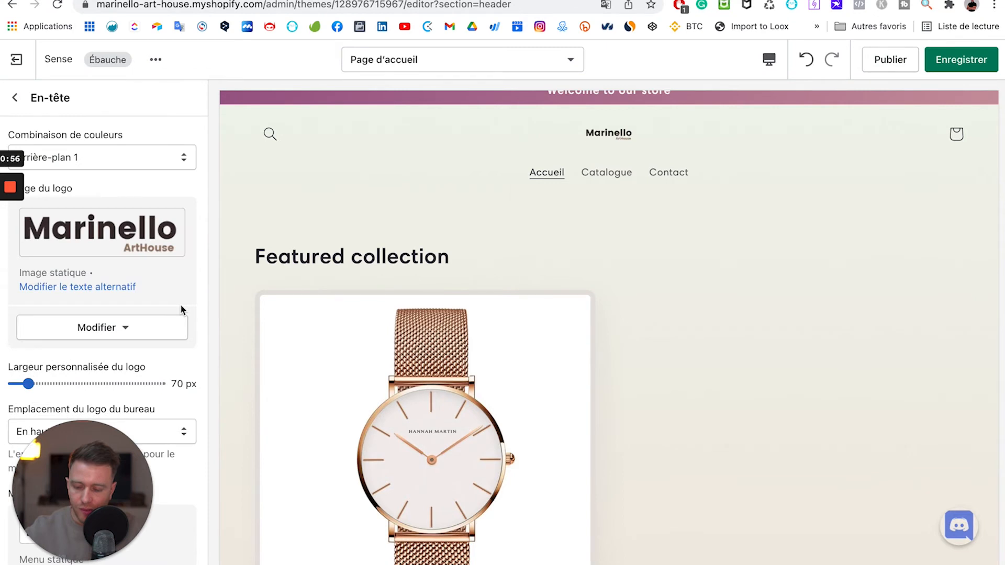
scroll(180, 304, down, 1)
drag(37, 338, 50, 337)
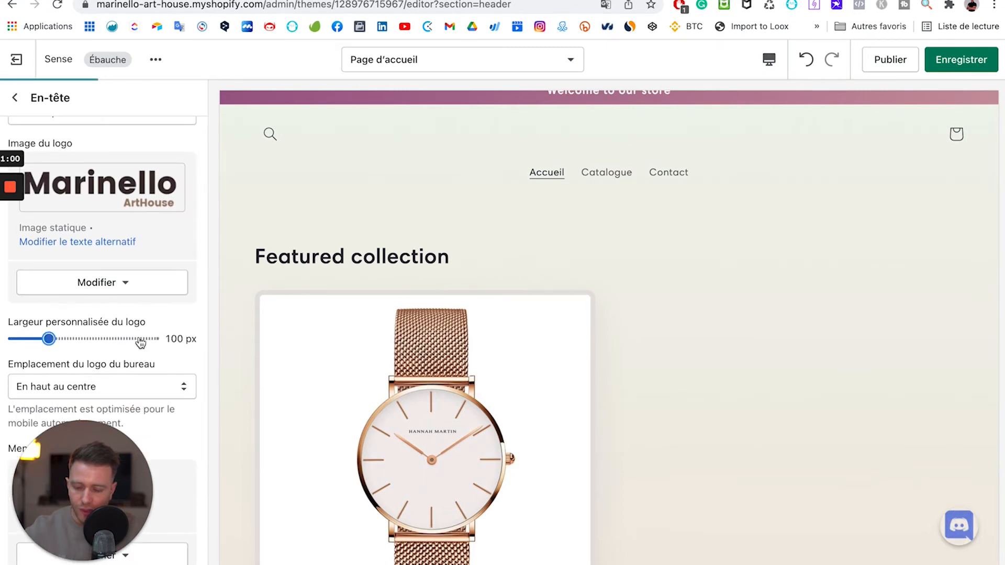
Compare the desktop logo positions Centré à gauche and En haut à gauche, keep Centré à gauche and check the header in the preview.
scroll(140, 339, down, 3)
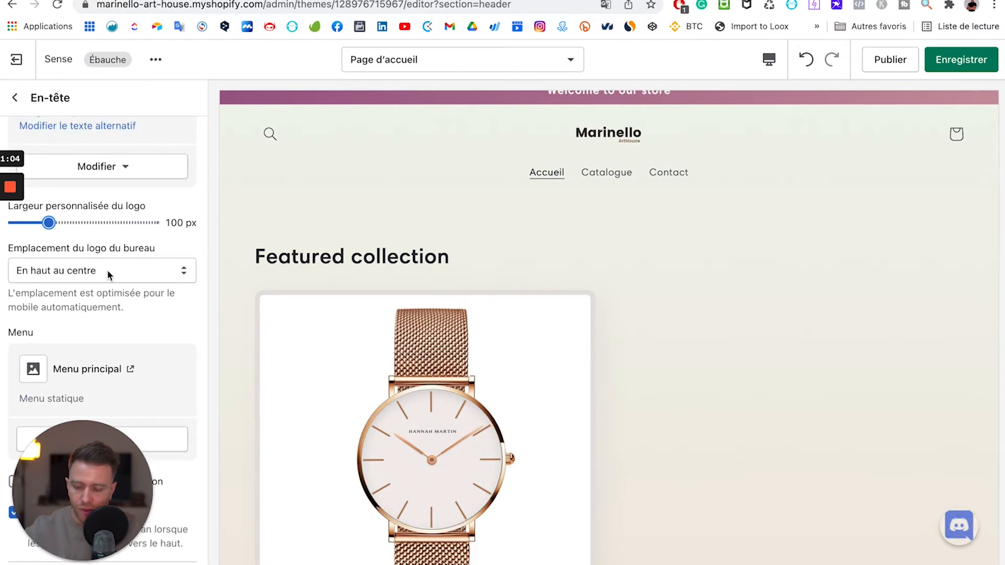
click(109, 273)
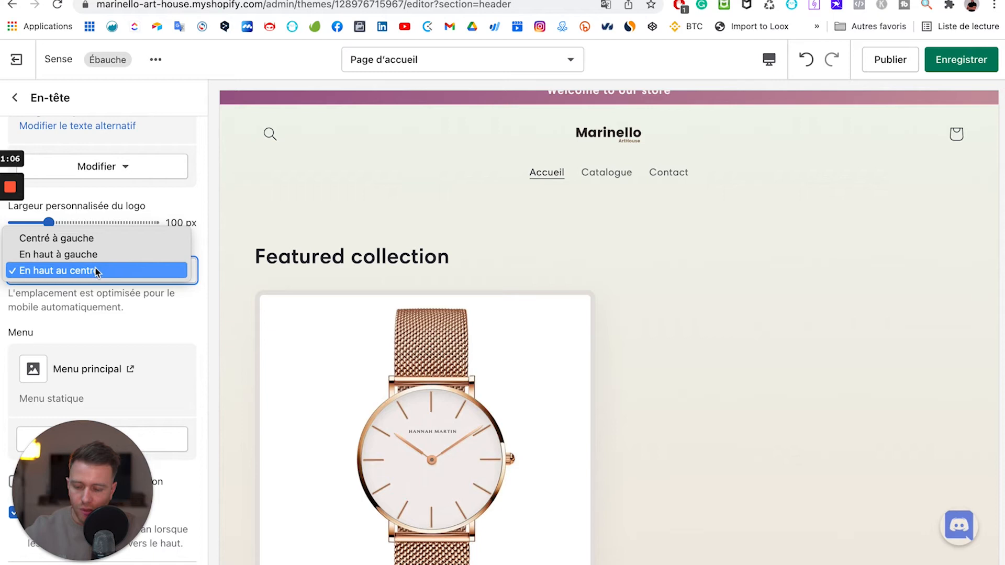
click(92, 242)
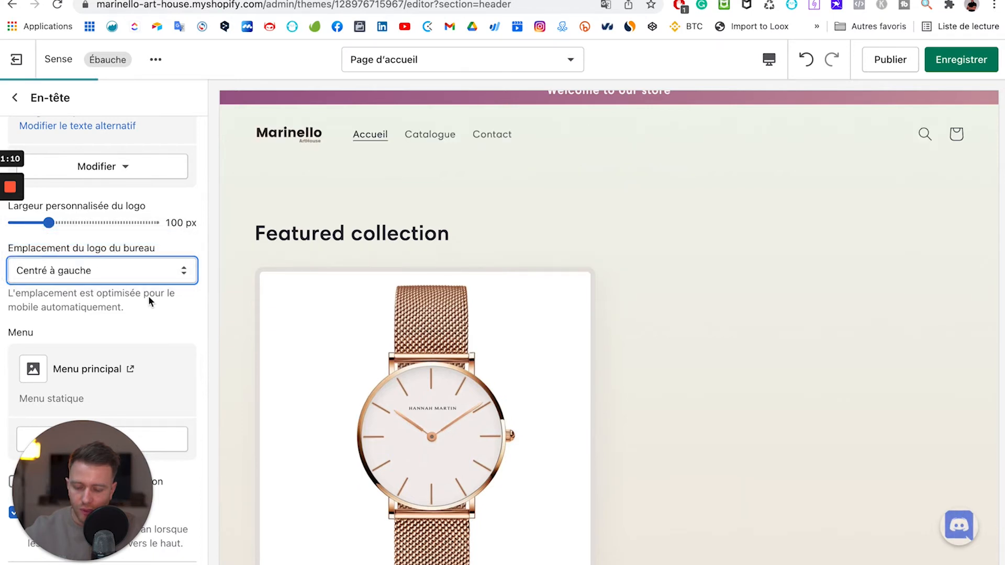
click(156, 272)
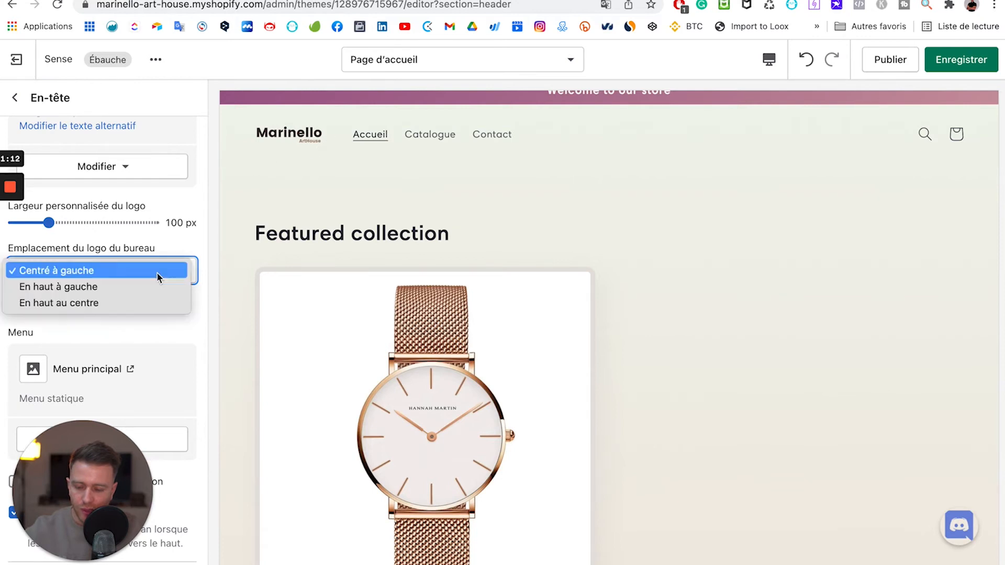
click(142, 287)
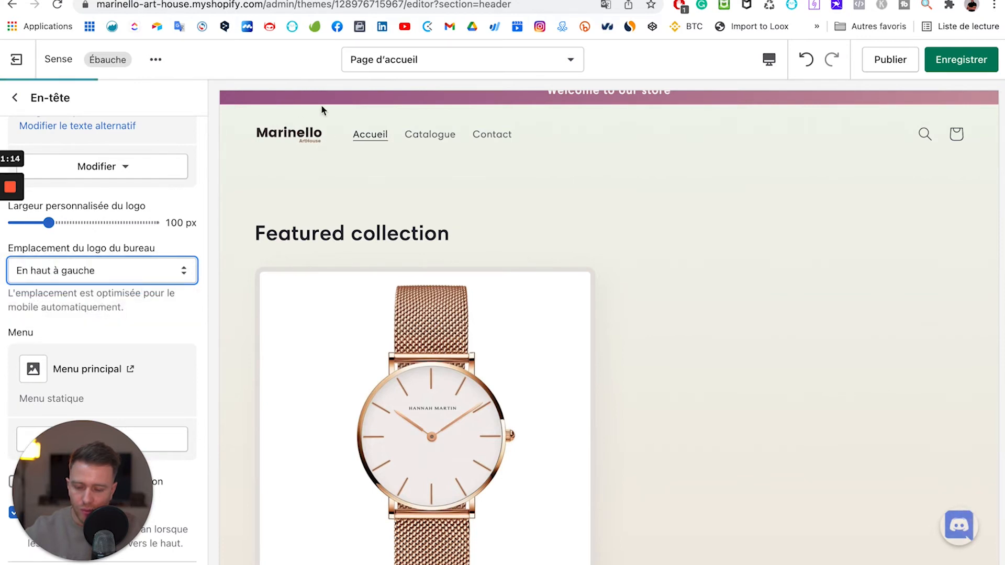
click(146, 283)
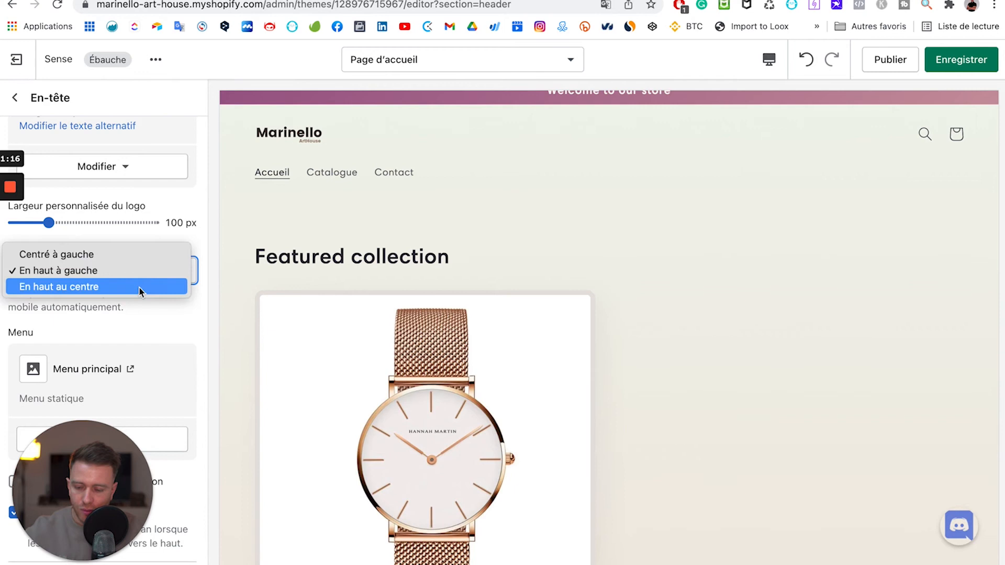
click(121, 256)
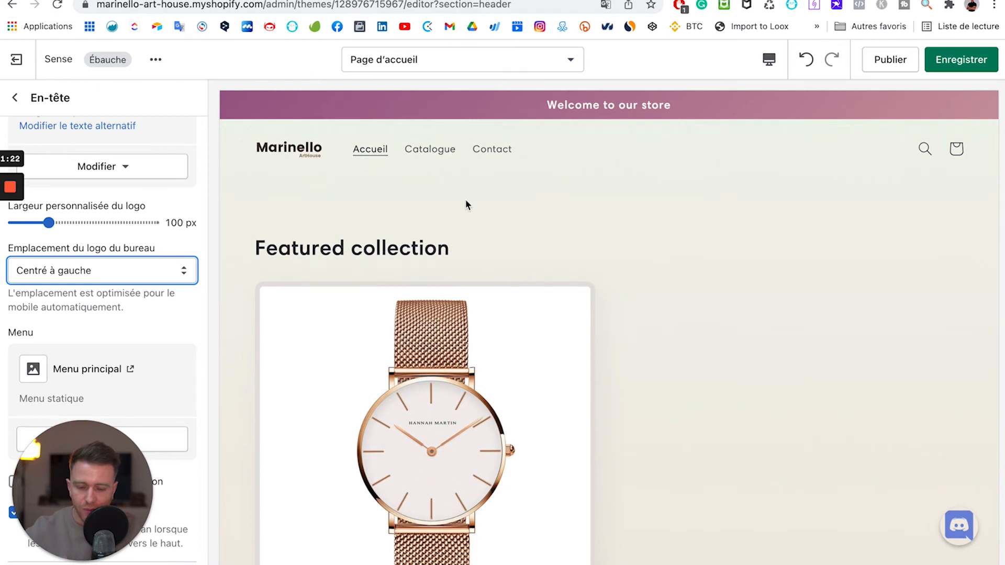
scroll(592, 200, down, 2)
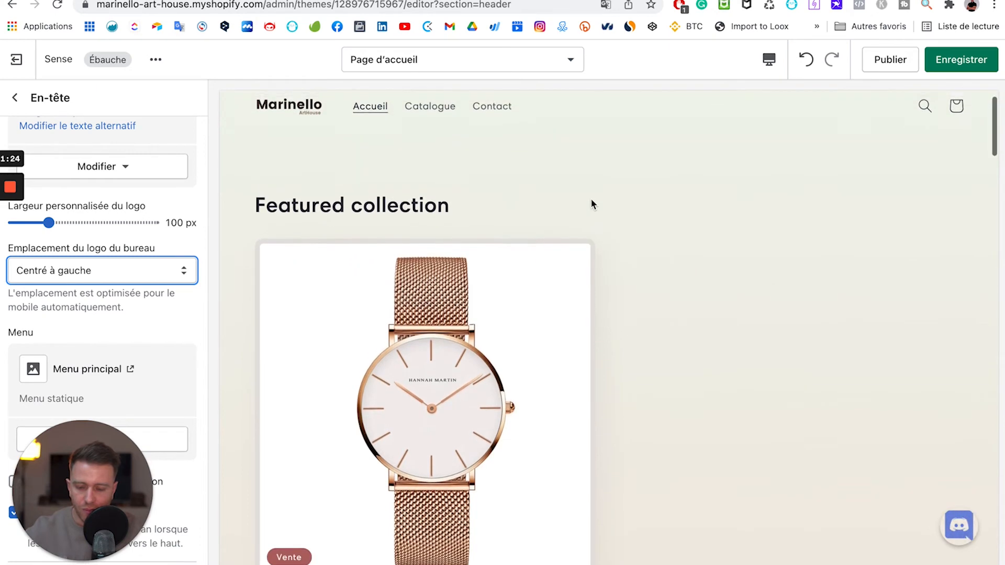
scroll(591, 200, up, 2)
Show the header's separation line and check how the sticky header behaves along the home page preview.
scroll(189, 313, down, 3)
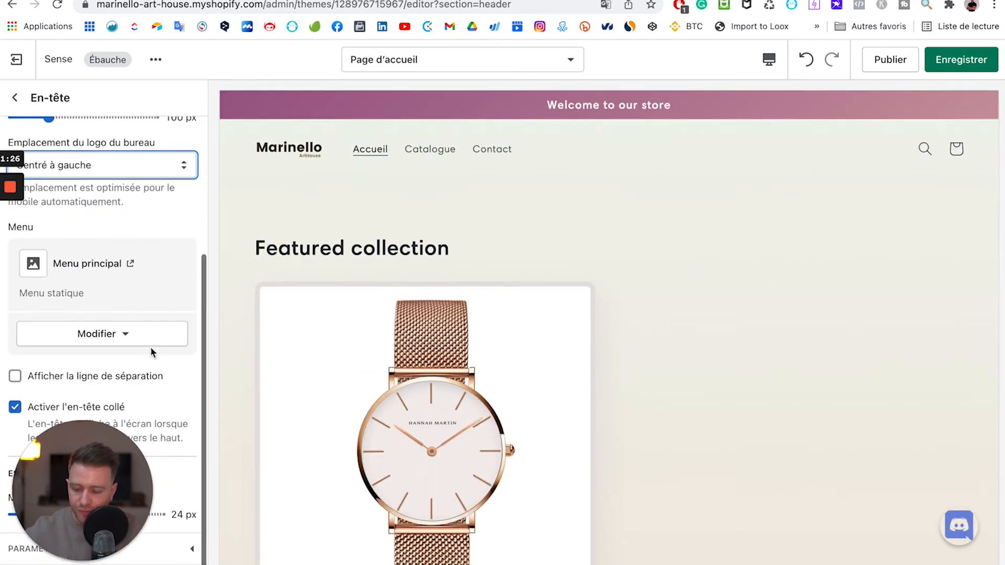
click(44, 380)
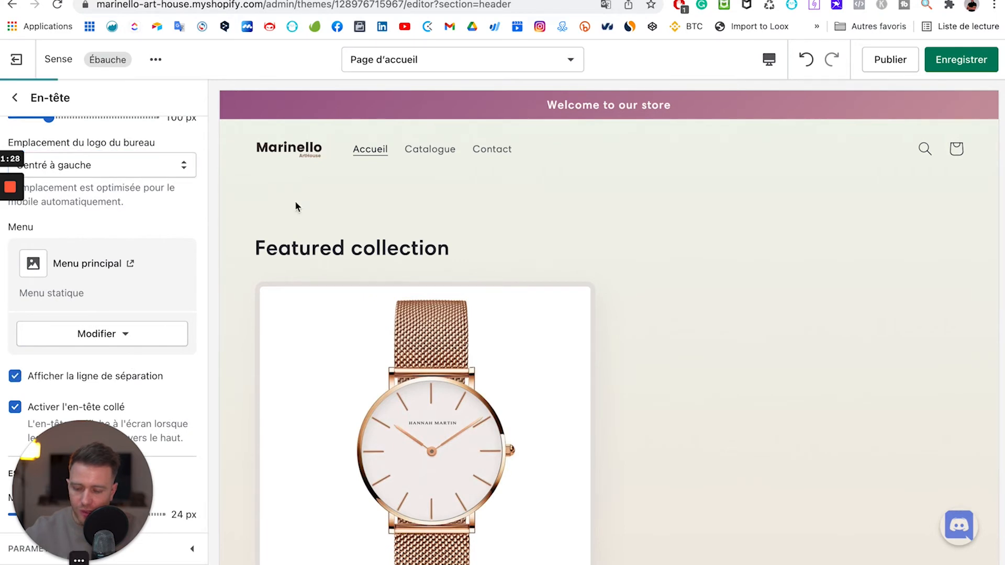
scroll(251, 186, down, 1)
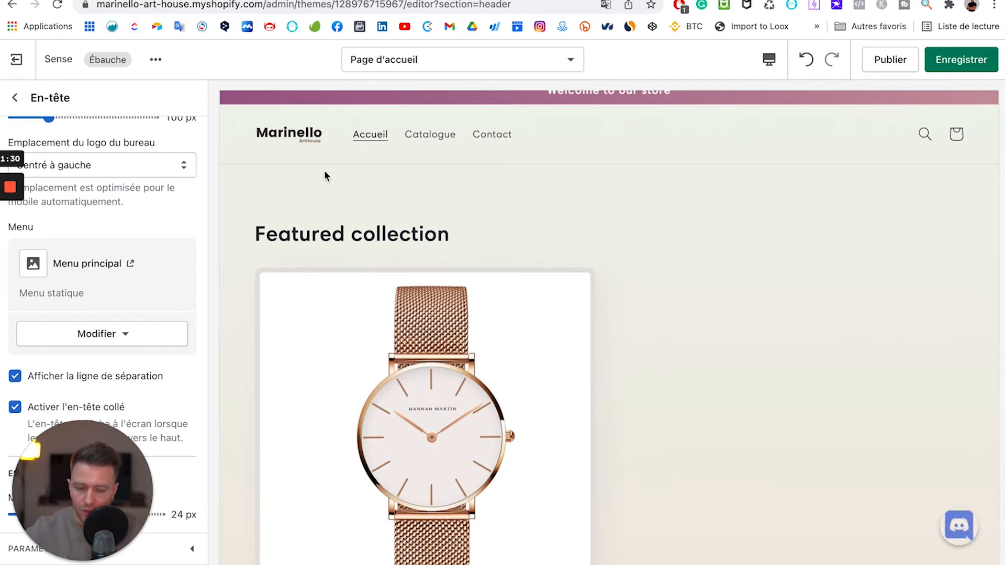
scroll(324, 176, up, 1)
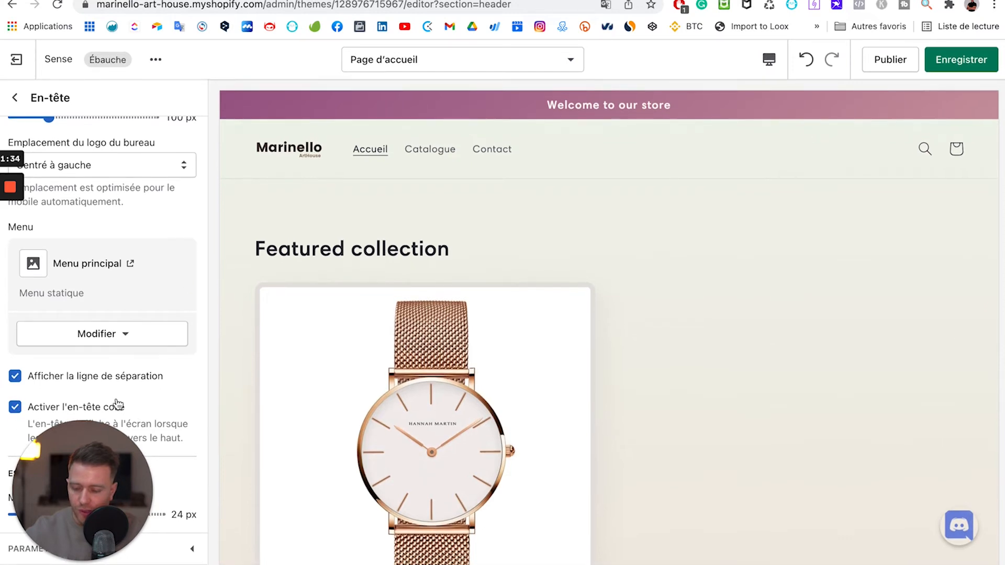
scroll(397, 366, down, 4)
scroll(396, 367, down, 4)
scroll(396, 366, up, 4)
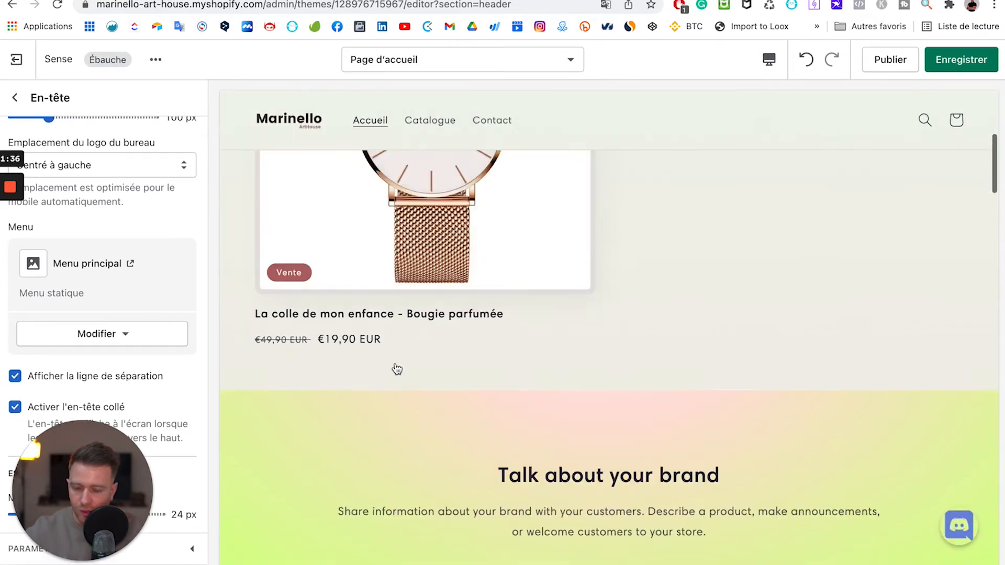
scroll(396, 367, down, 2)
scroll(397, 364, up, 3)
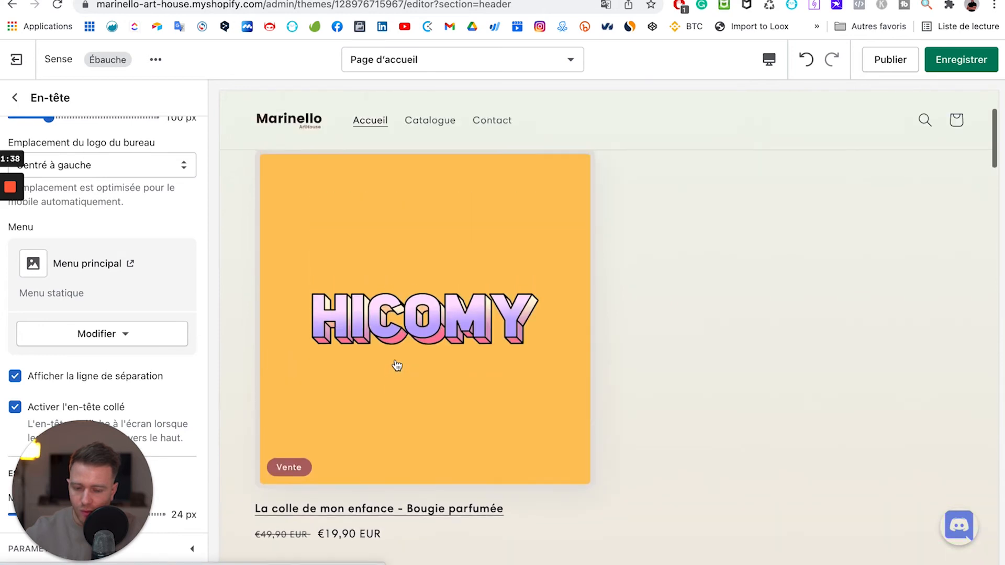
scroll(298, 157, up, 2)
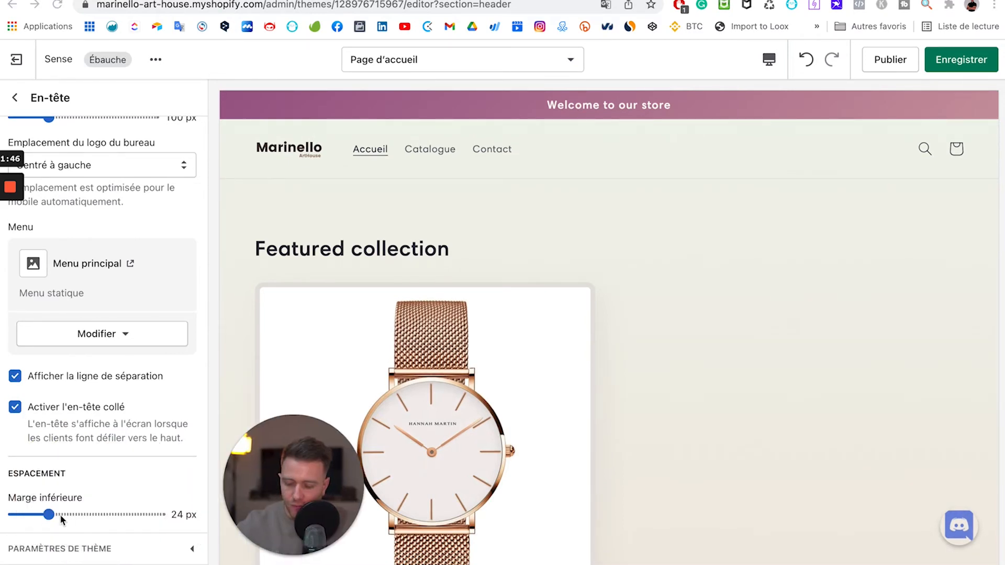
Reduce the header's bottom margin to 4 px and check the spacing above the featured collection.
click(33, 516)
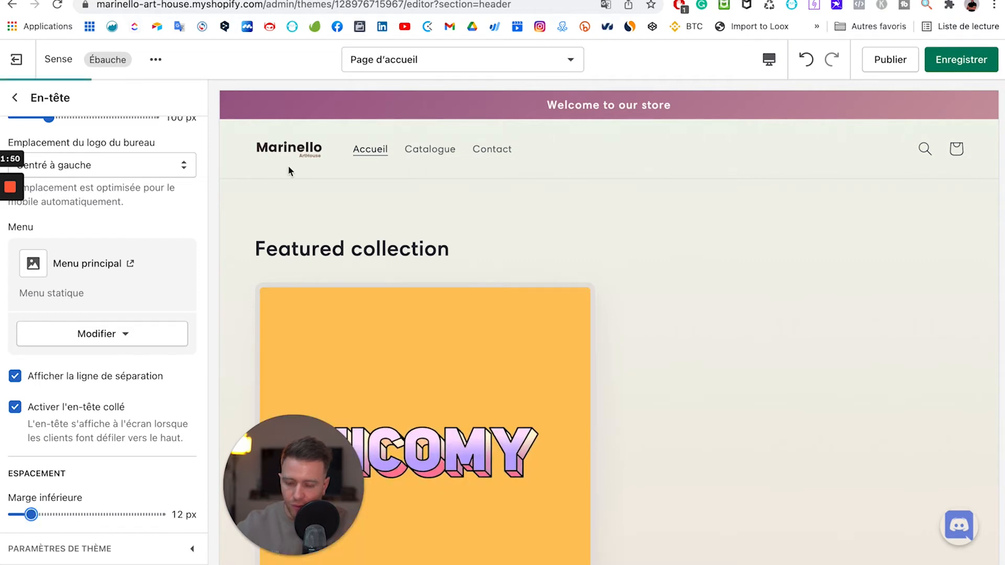
scroll(300, 165, down, 1)
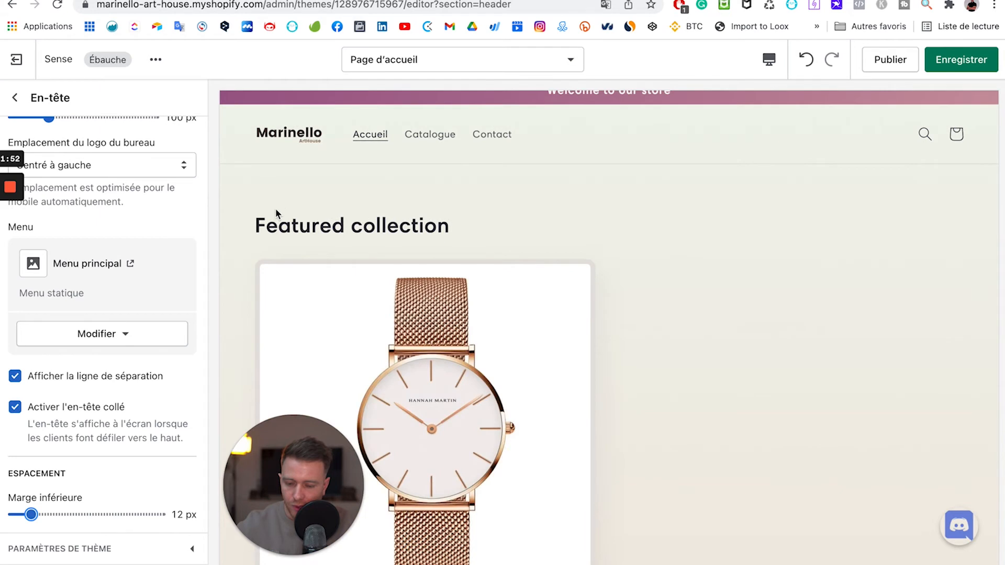
scroll(276, 209, up, 1)
click(18, 516)
scroll(332, 215, down, 1)
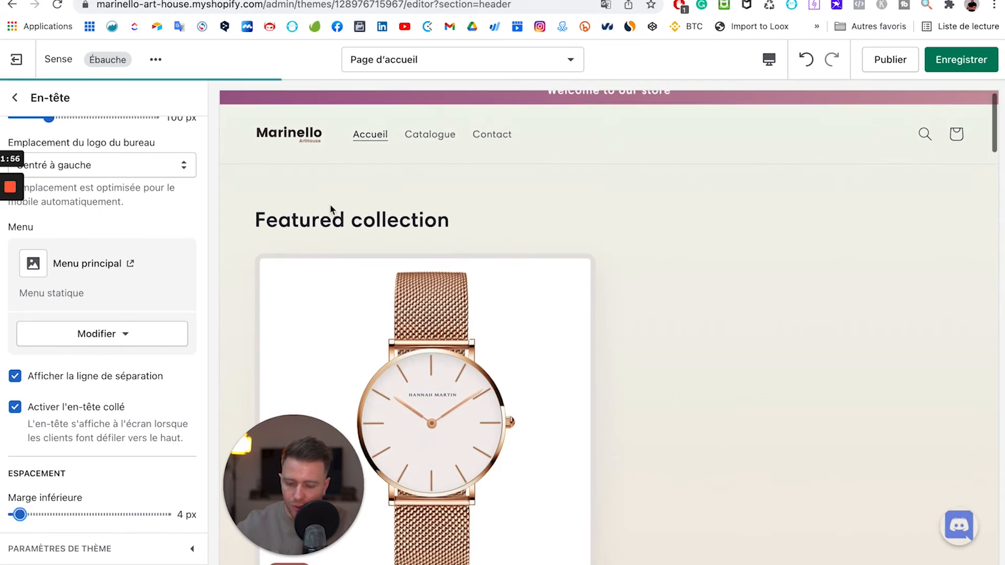
scroll(101, 499, up, 3)
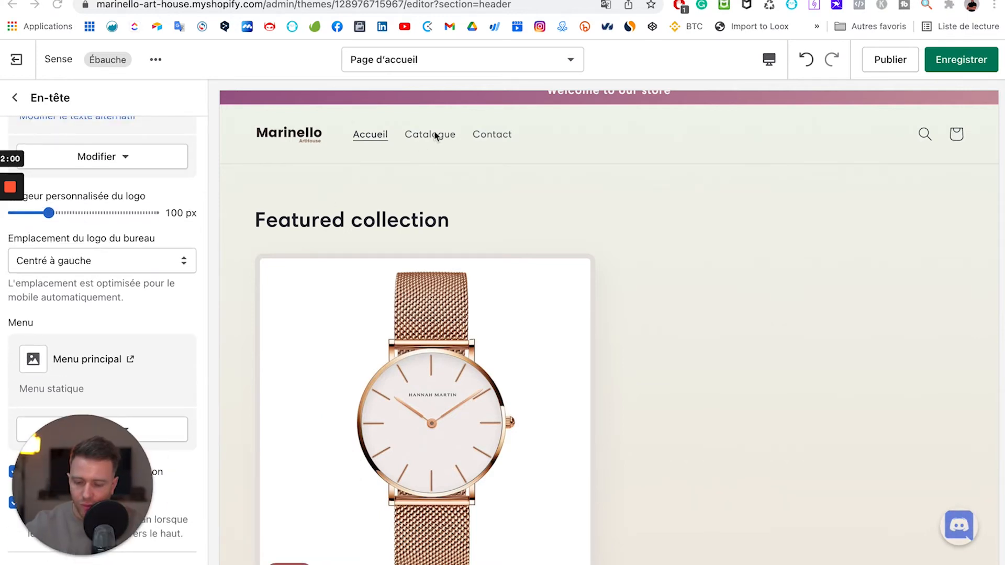
scroll(457, 127, up, 1)
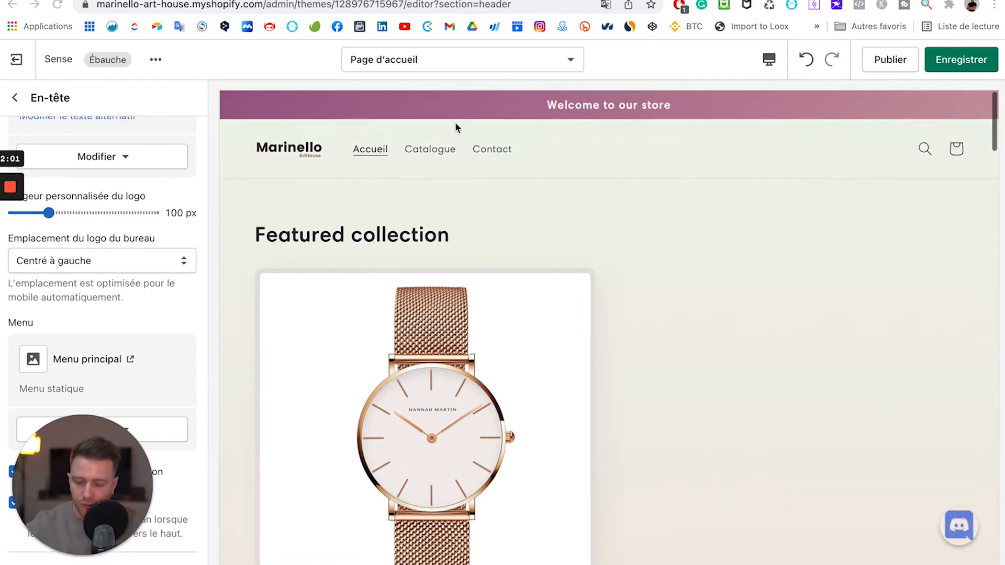
Return to the section list, collapse Barre d'annonces and look through the remaining home page sections.
click(15, 97)
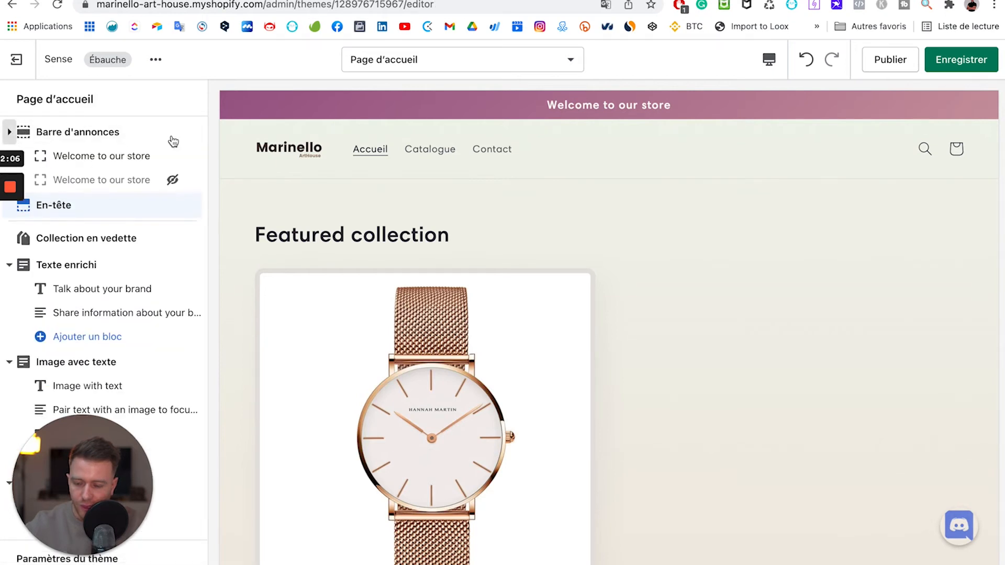
click(11, 133)
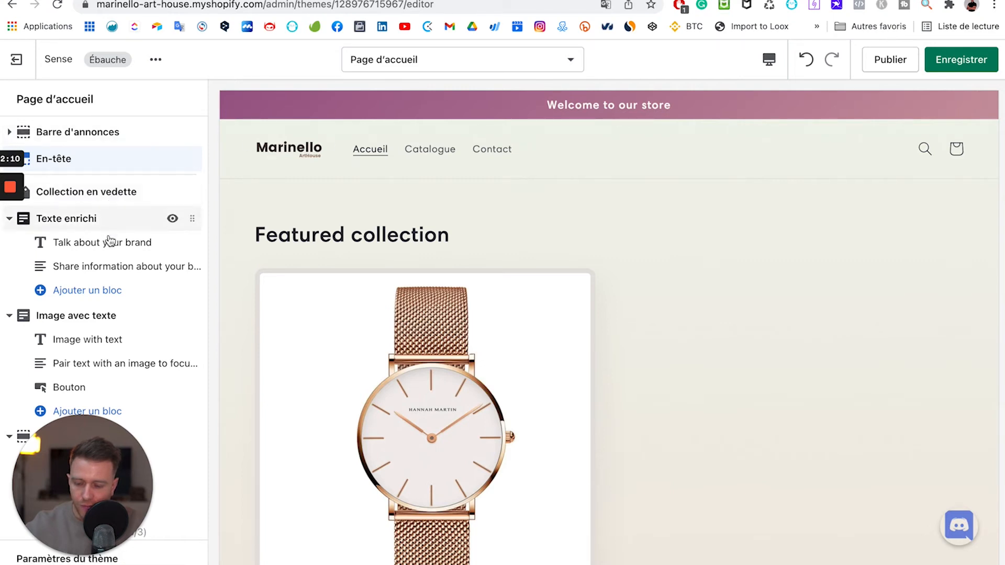
scroll(116, 278, down, 4)
scroll(117, 279, down, 2)
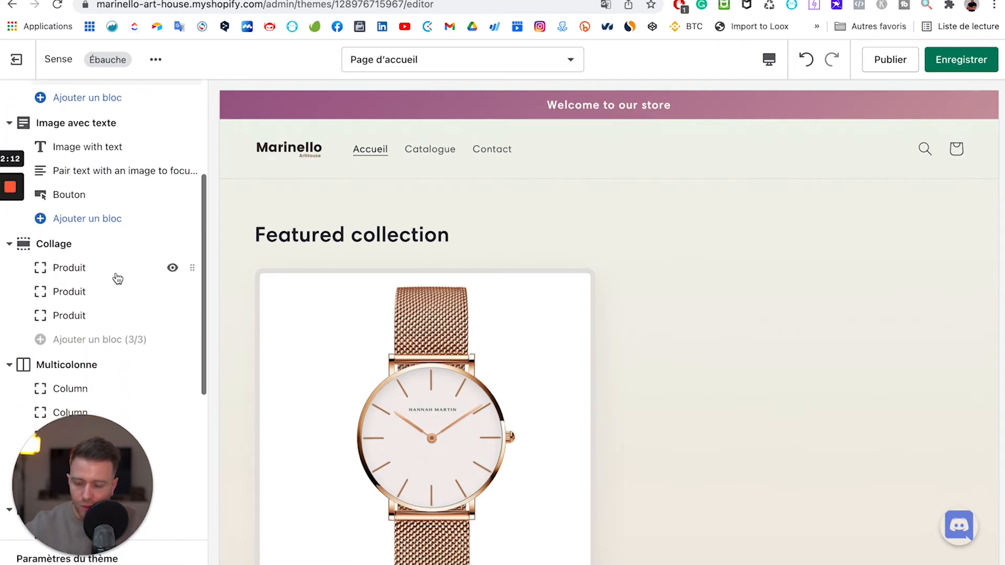
scroll(483, 296, down, 8)
scroll(483, 293, down, 10)
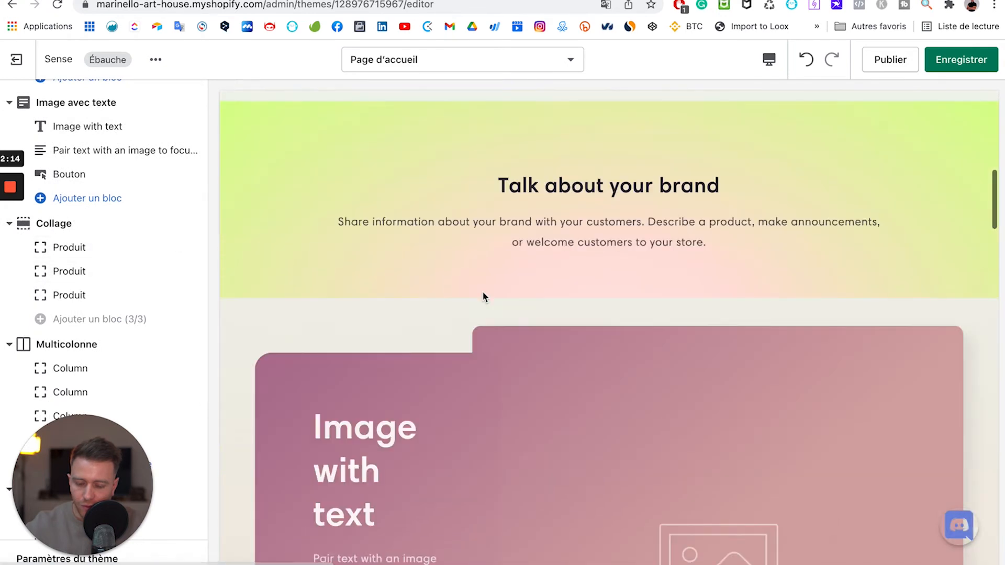
drag(50, 484, 280, 467)
scroll(59, 486, down, 6)
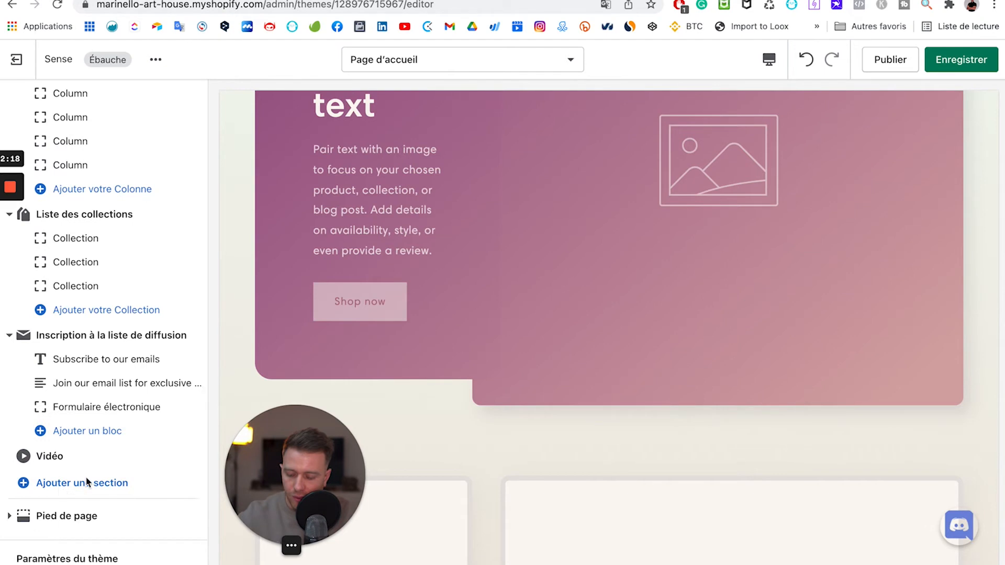
Add a Bannière avec image section and move it directly below En-tête, above Collection en vedette.
click(72, 484)
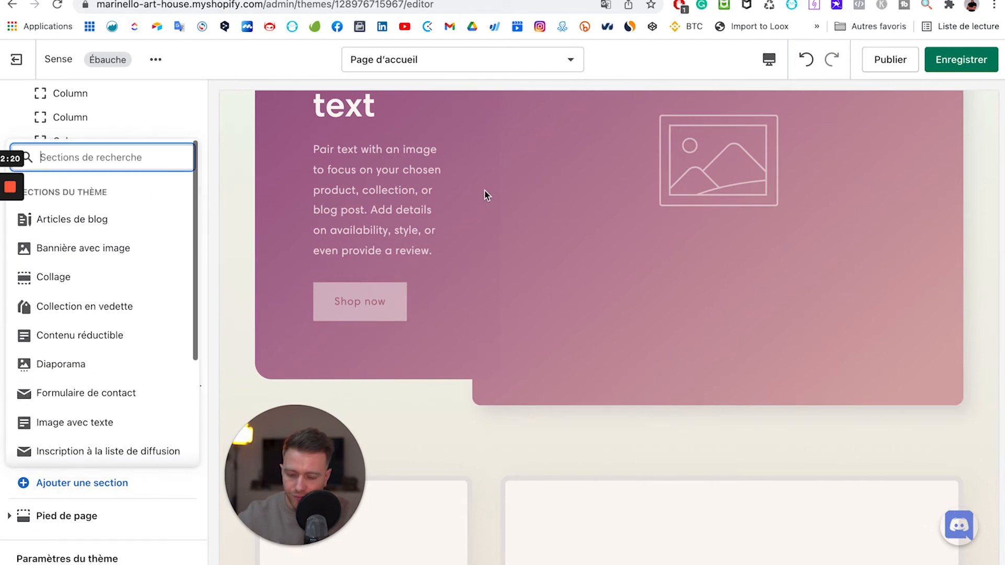
click(131, 254)
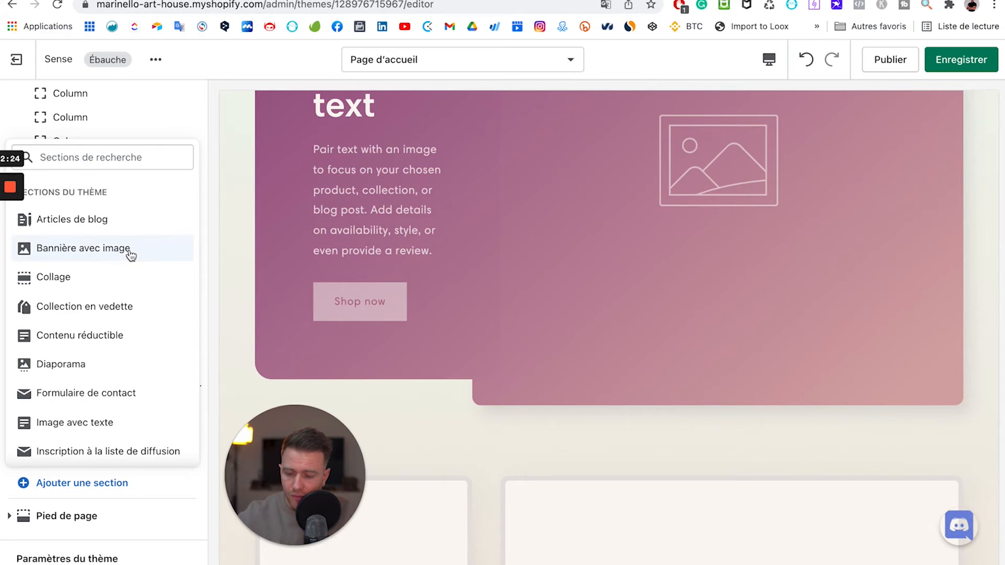
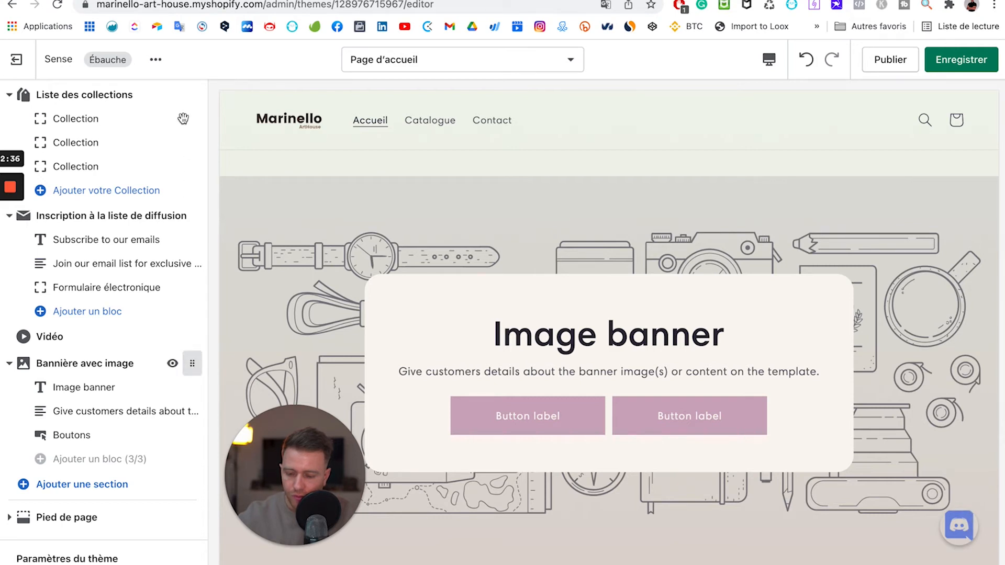
drag(181, 113, 183, 108)
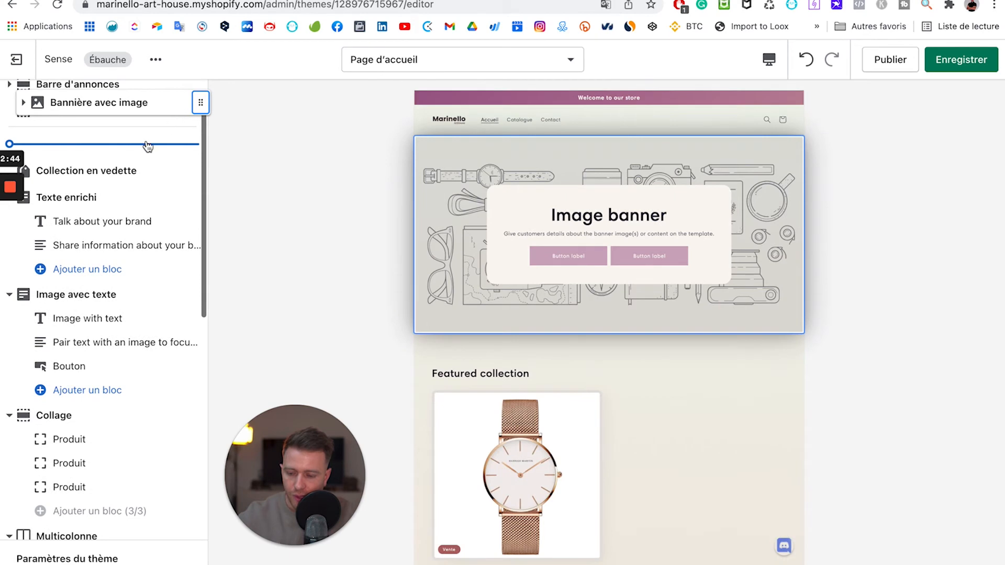
drag(148, 147, 148, 147)
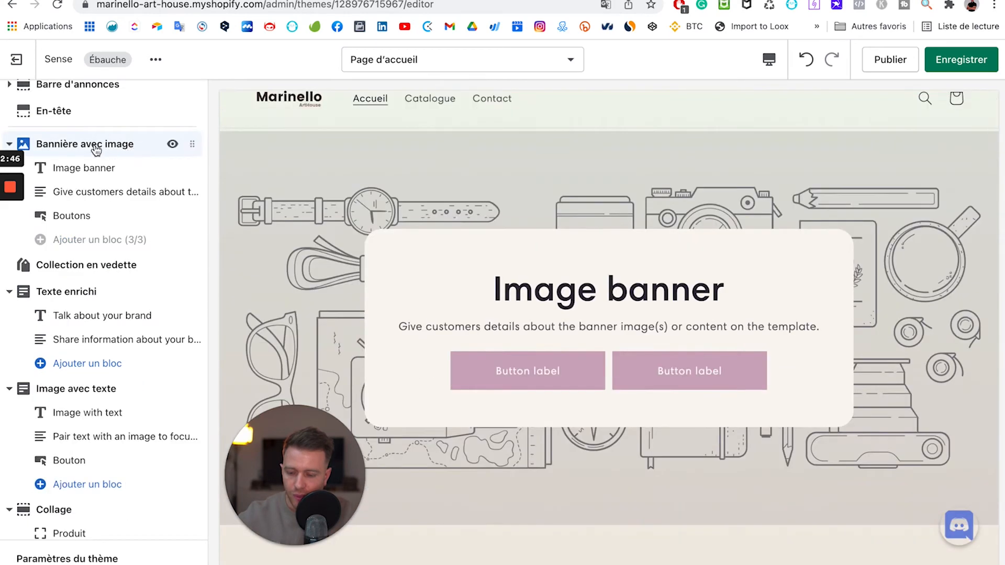
Set the Première image of the Bannière avec image section to the library photo of four people meeting around a table.
click(83, 150)
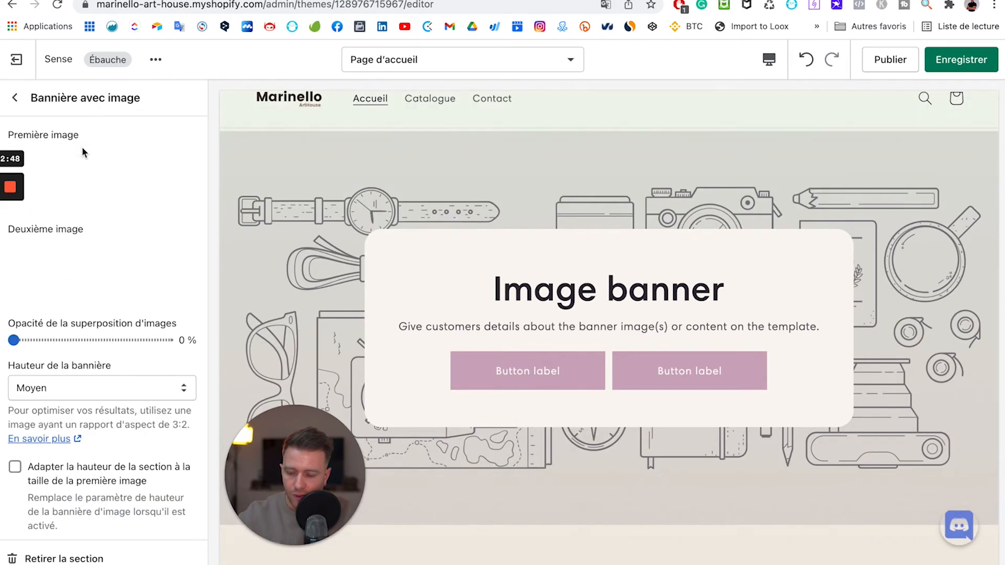
click(98, 178)
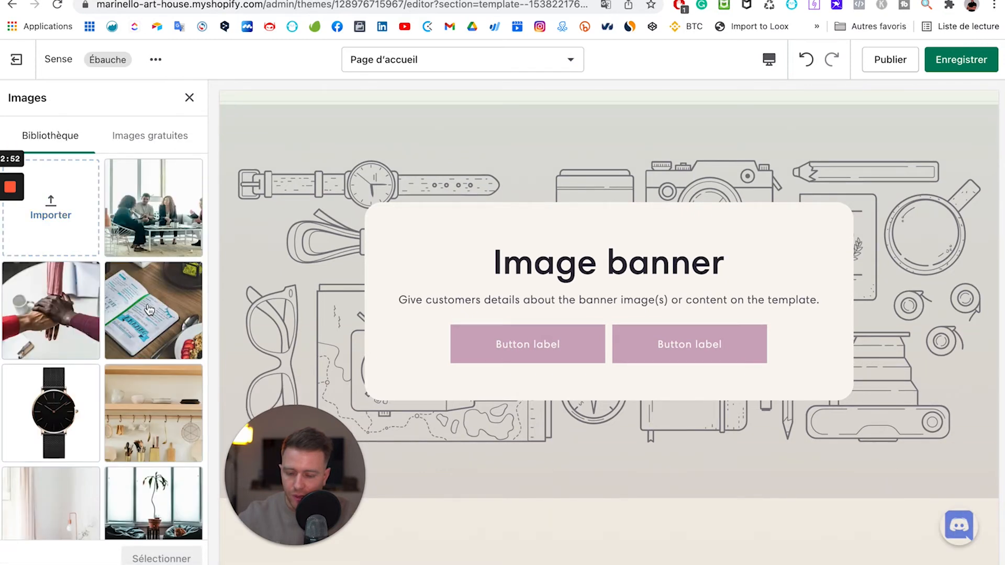
click(152, 220)
click(160, 560)
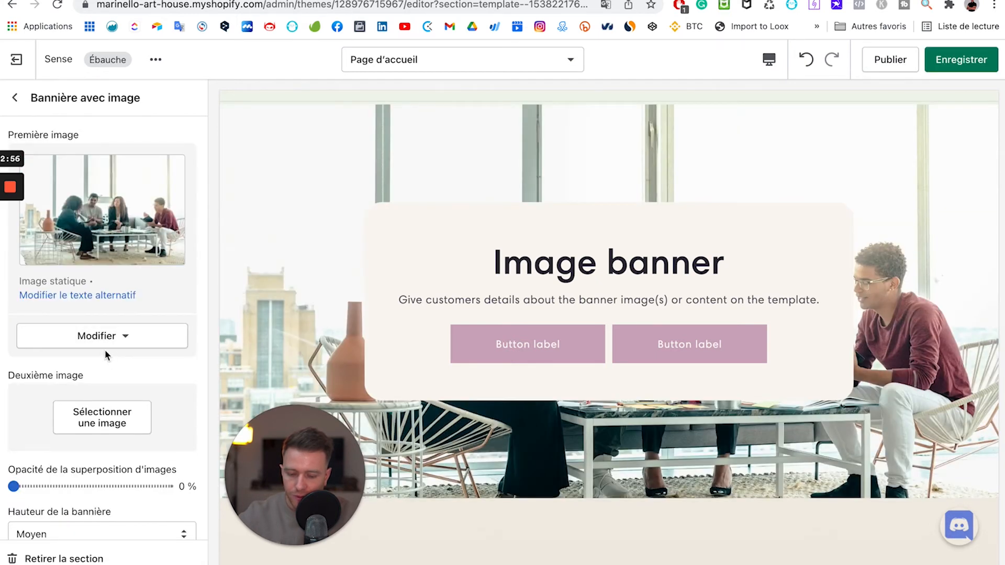
Preview the joined-hands library photo as the banner's Deuxième image and leave the image library without confirming it.
scroll(105, 350, down, 3)
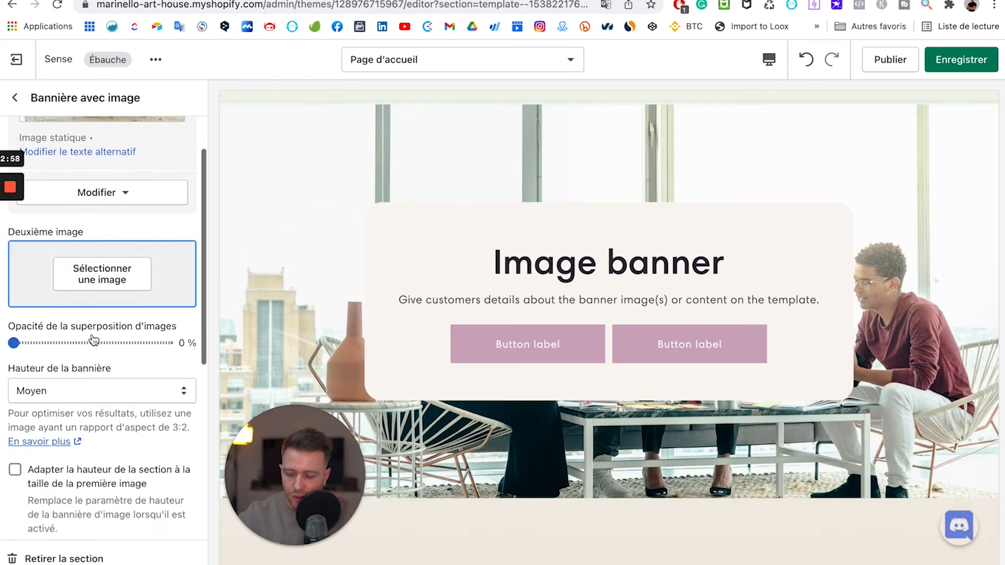
click(123, 281)
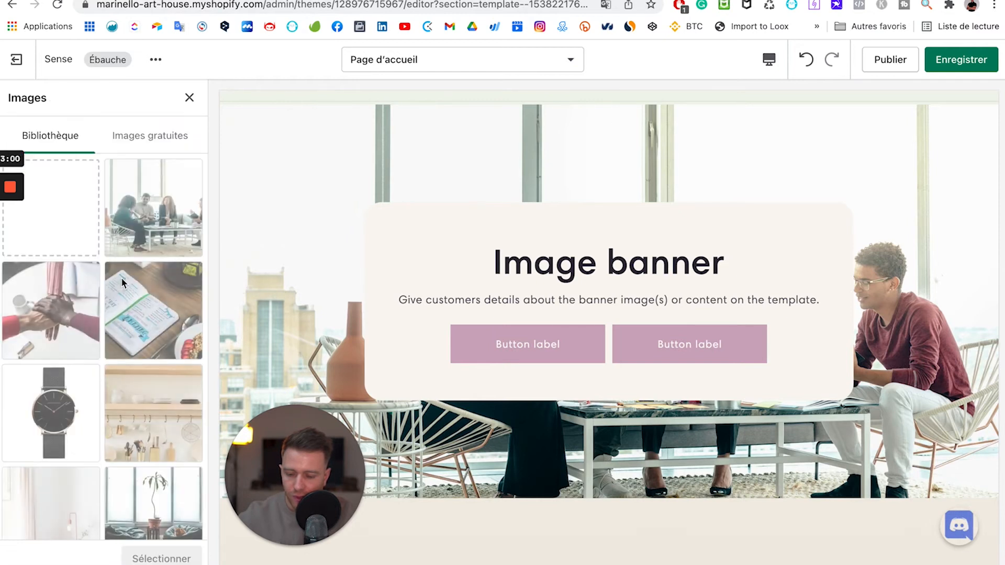
click(67, 328)
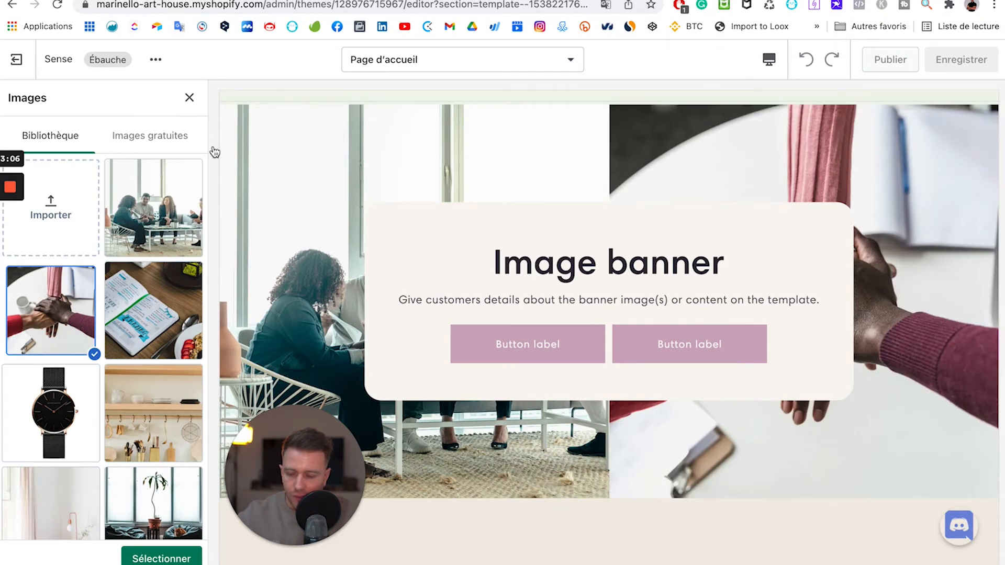
click(189, 98)
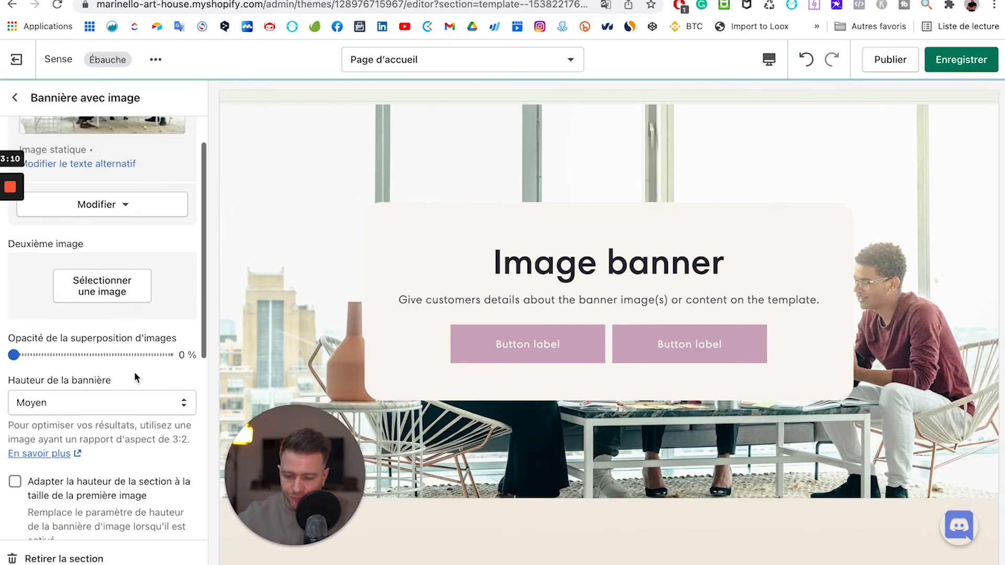
Open the Hauteur de la bannière choices for the image banner.
click(82, 414)
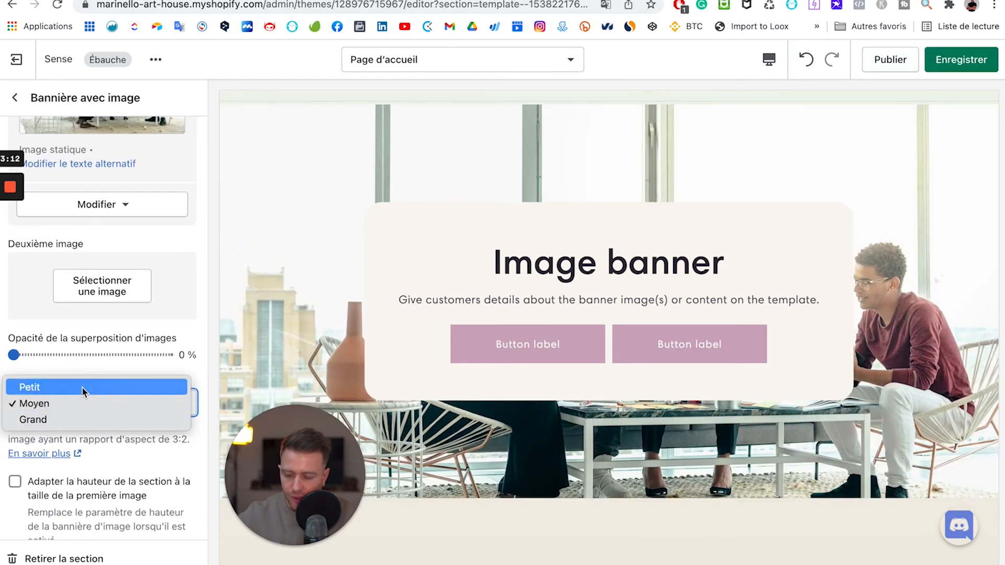
Try the image banner height at Petit and then at Grand.
click(83, 388)
click(80, 393)
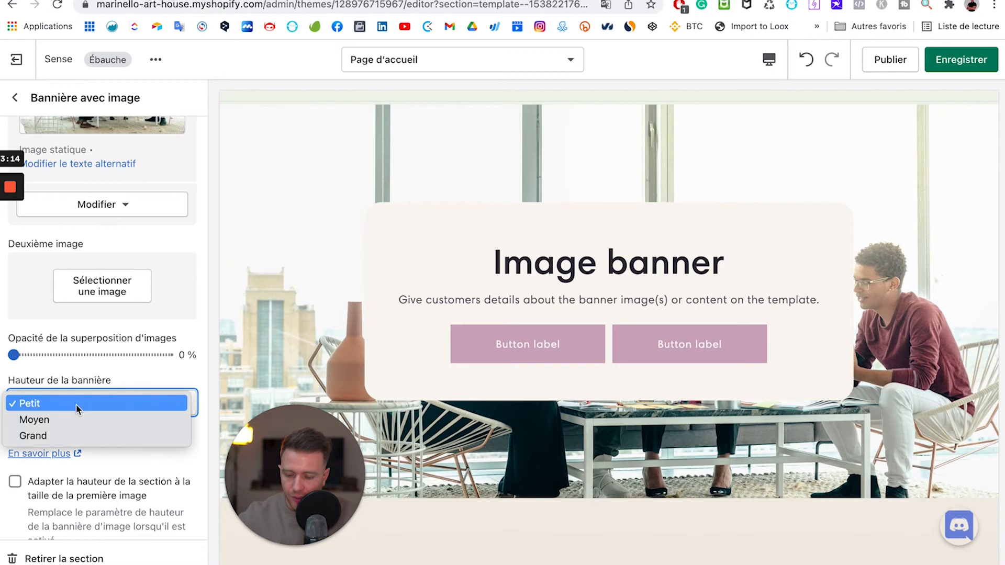
click(69, 436)
scroll(68, 433, down, 2)
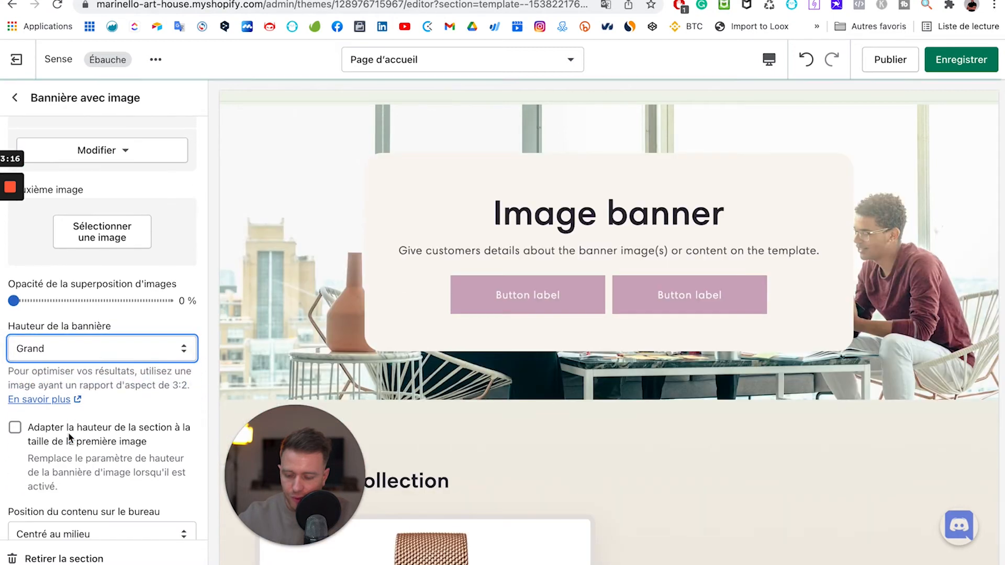
Position the banner's desktop content at Au milieu à gauche and turn off its container on desktop.
scroll(41, 442, down, 3)
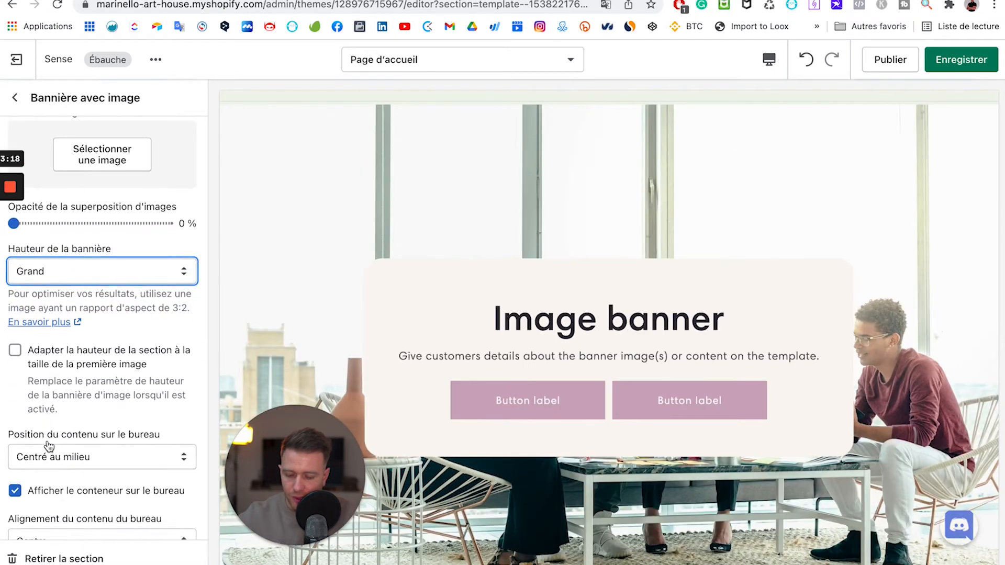
scroll(38, 366, down, 4)
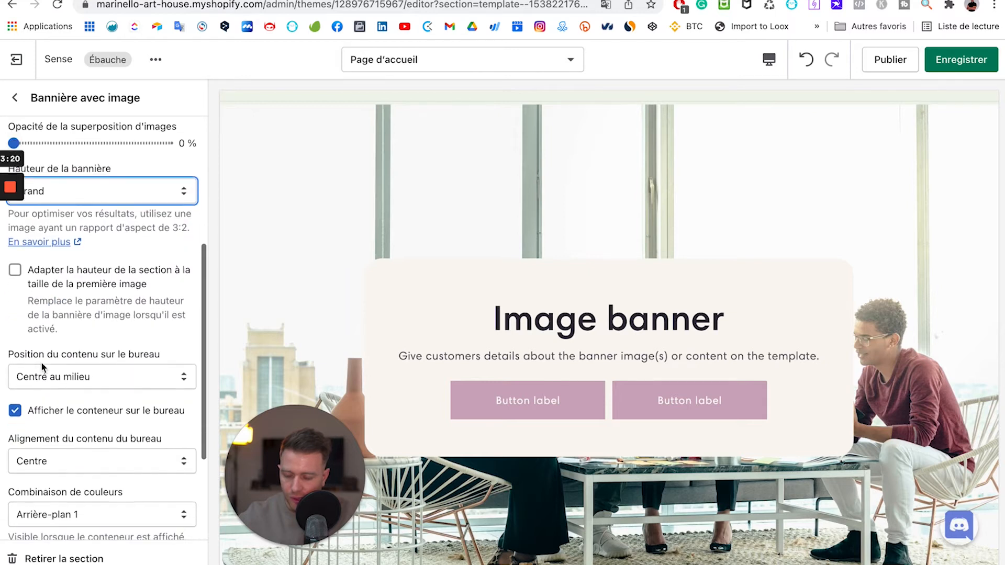
scroll(99, 291, down, 2)
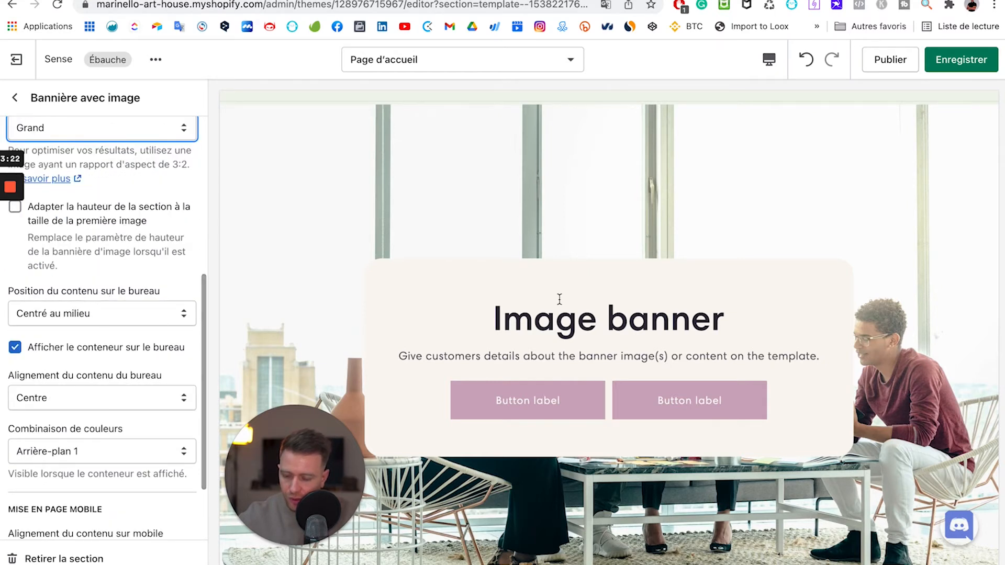
click(108, 314)
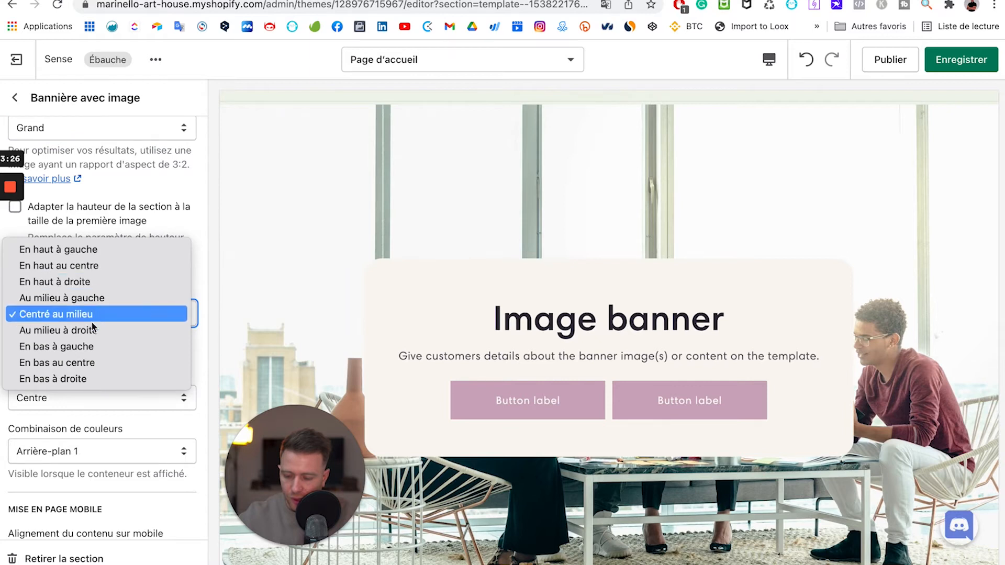
click(91, 298)
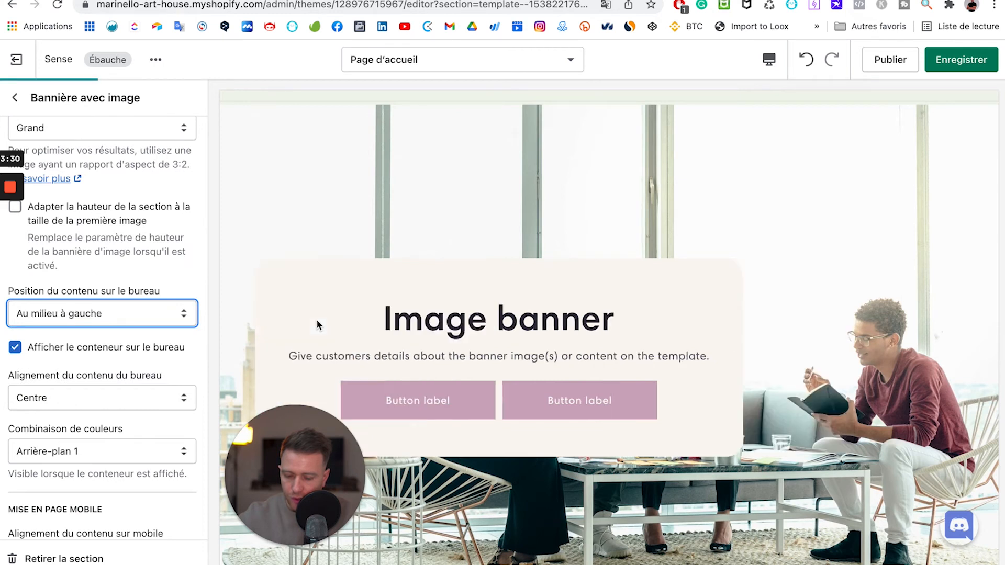
click(61, 353)
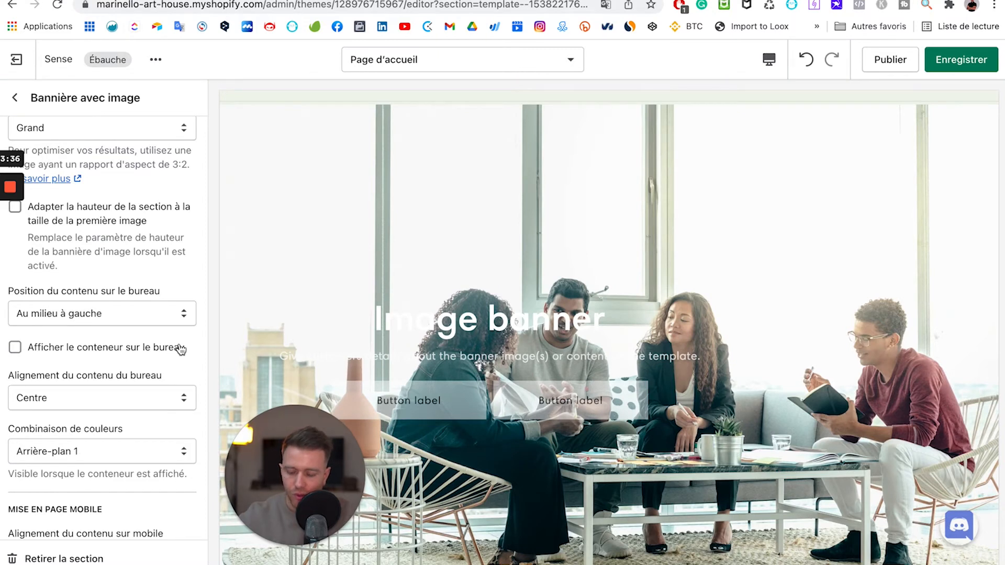
Set the image banner's height to Petit and check how it looks in the preview.
scroll(104, 359, down, 1)
scroll(104, 359, up, 2)
scroll(420, 208, up, 2)
scroll(420, 209, down, 2)
scroll(419, 207, up, 3)
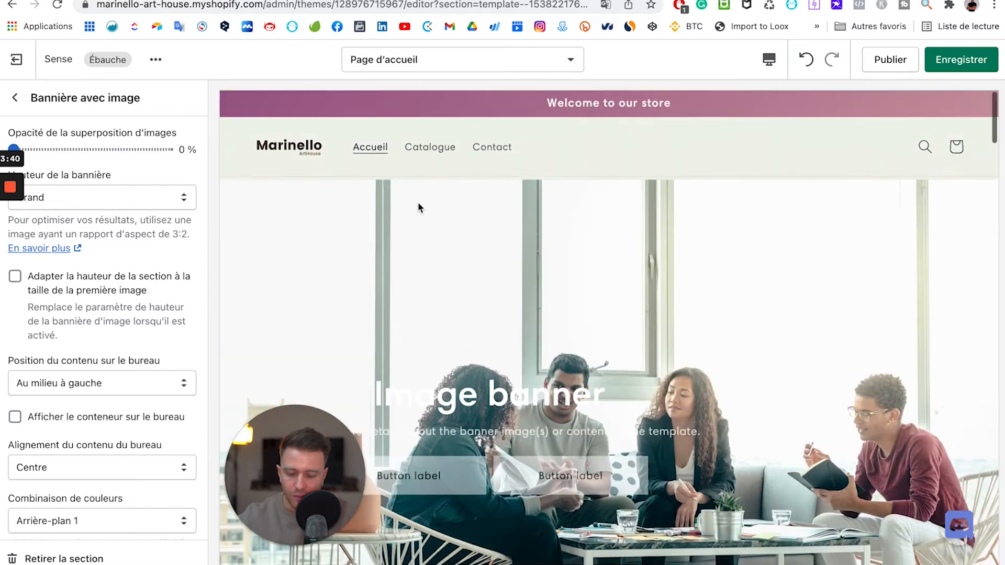
scroll(81, 283, up, 2)
click(81, 268)
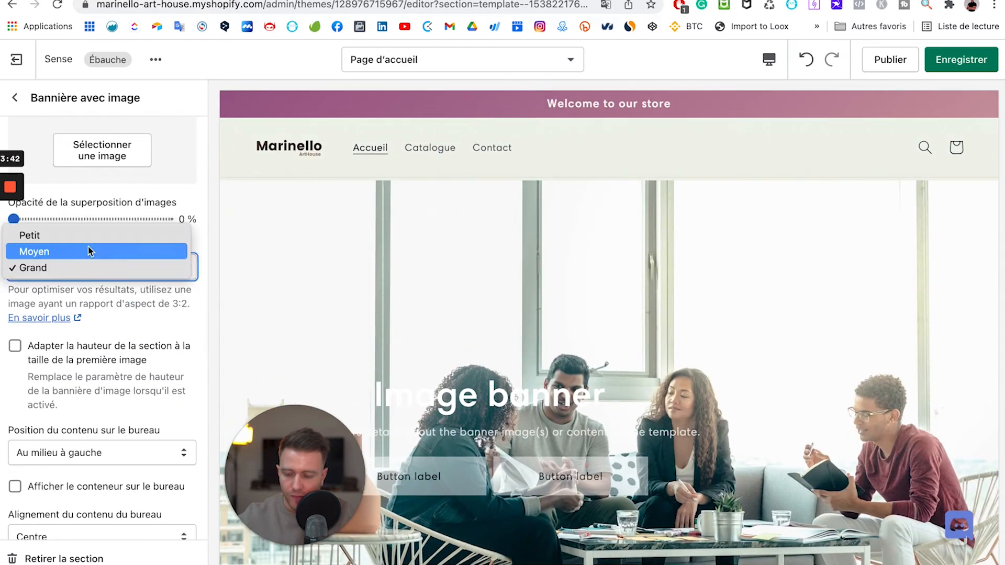
key(Escape)
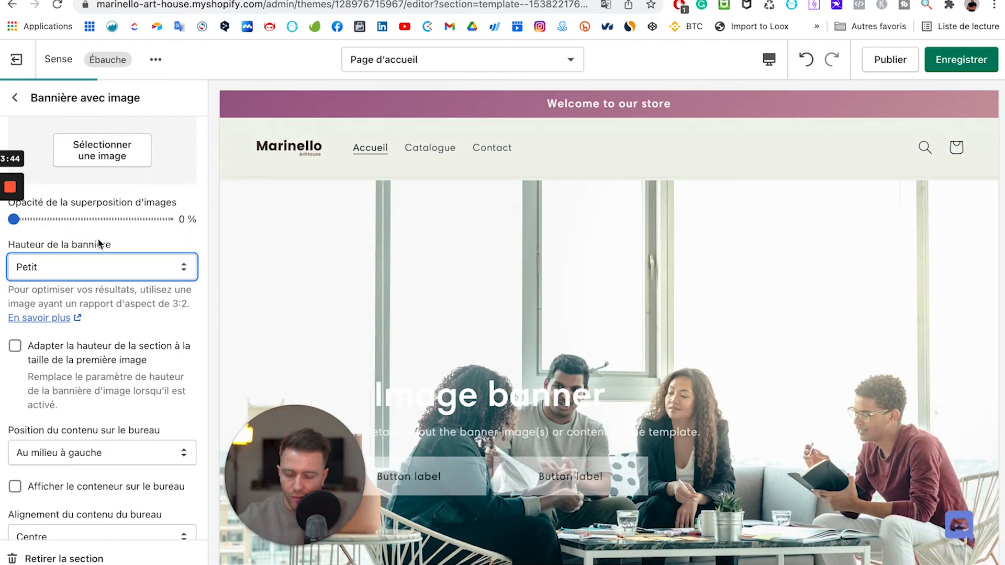
scroll(416, 272, down, 4)
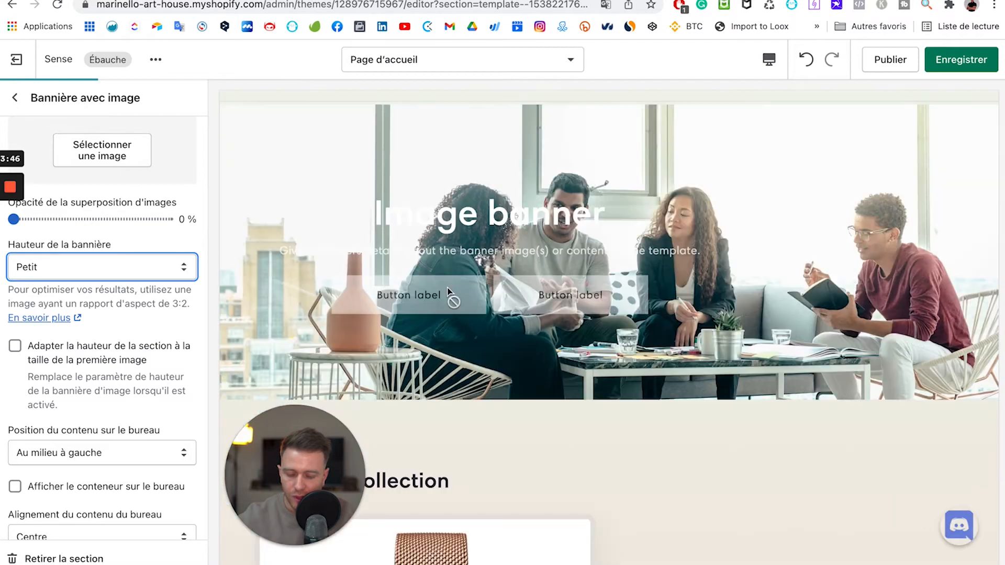
scroll(417, 272, up, 3)
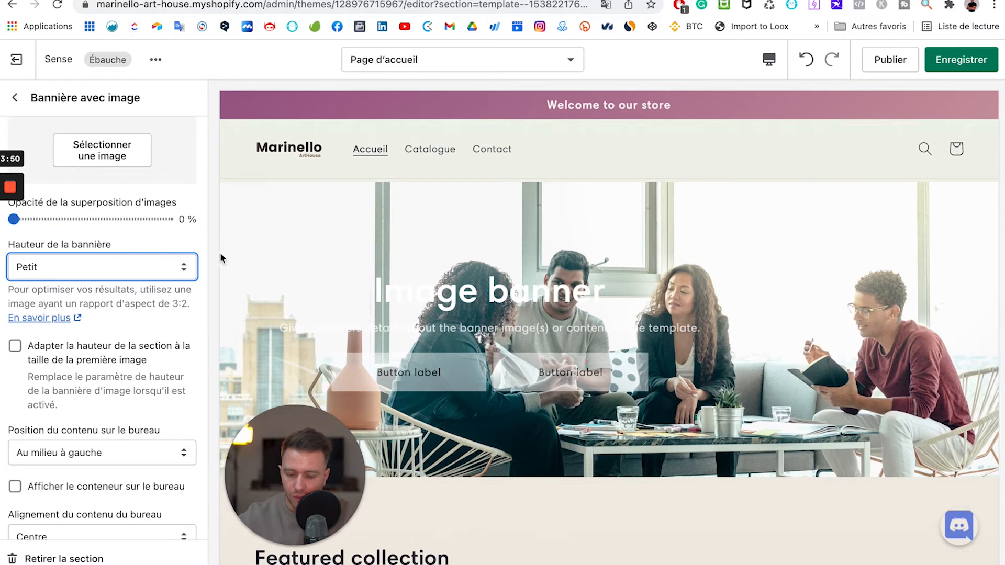
Set the banner's image overlay opacity to 30 % and replace its first image with the open notebook photo from the library.
scroll(170, 297, up, 5)
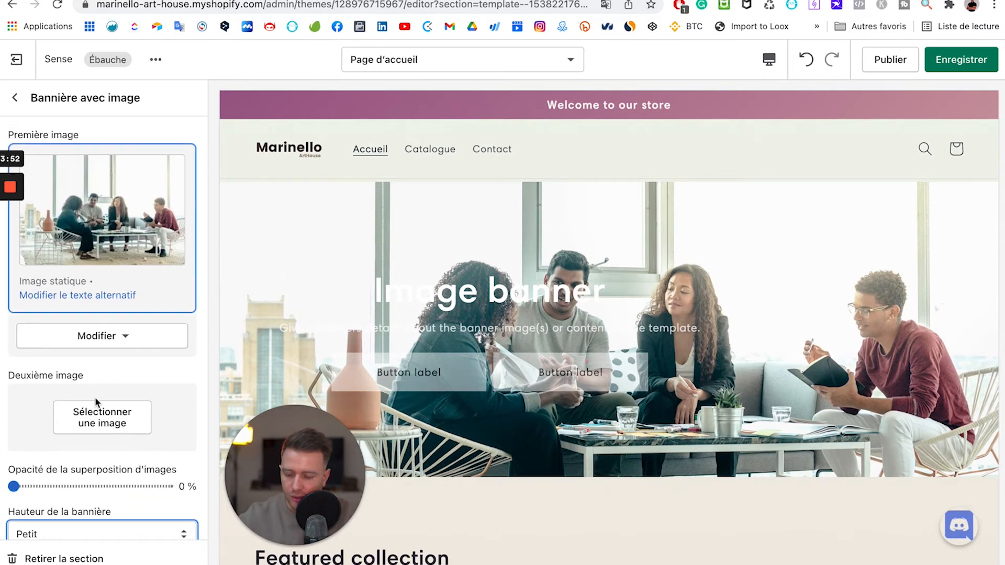
click(61, 488)
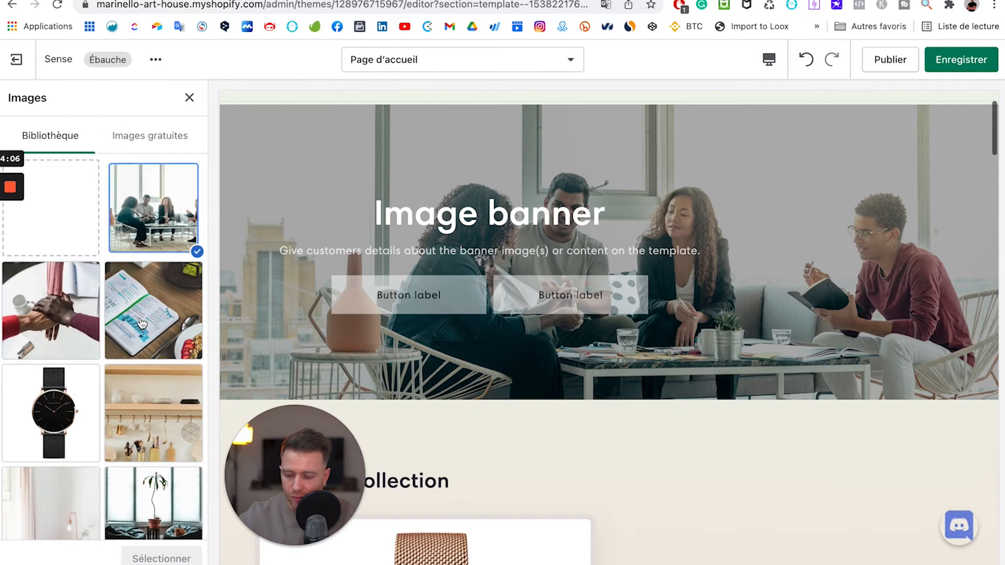
click(142, 322)
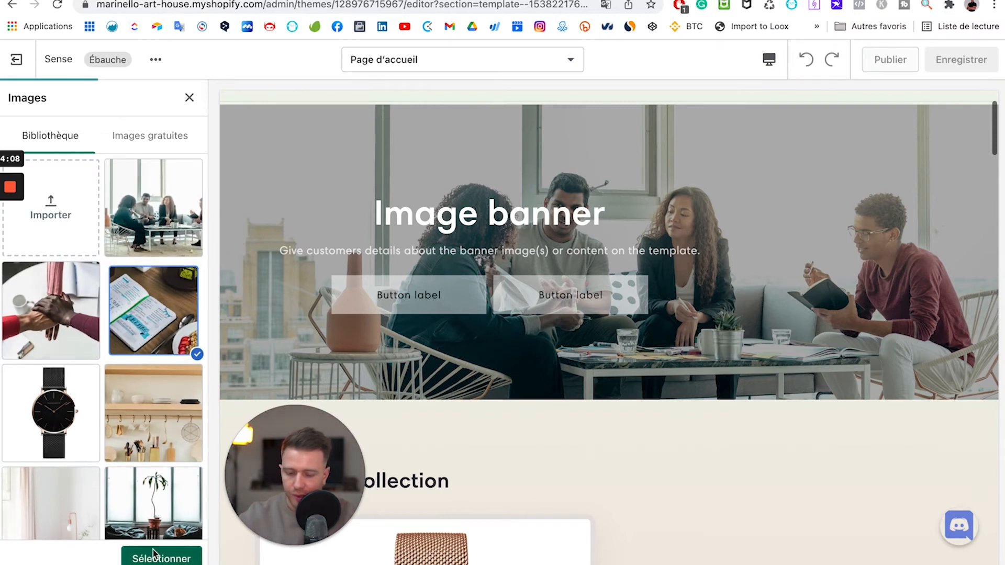
click(158, 558)
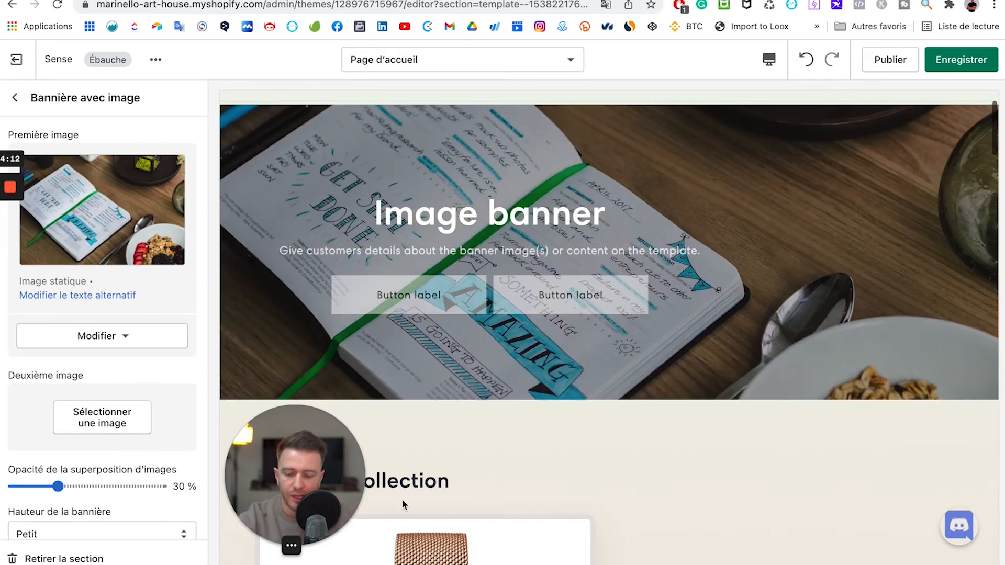
scroll(404, 504, up, 2)
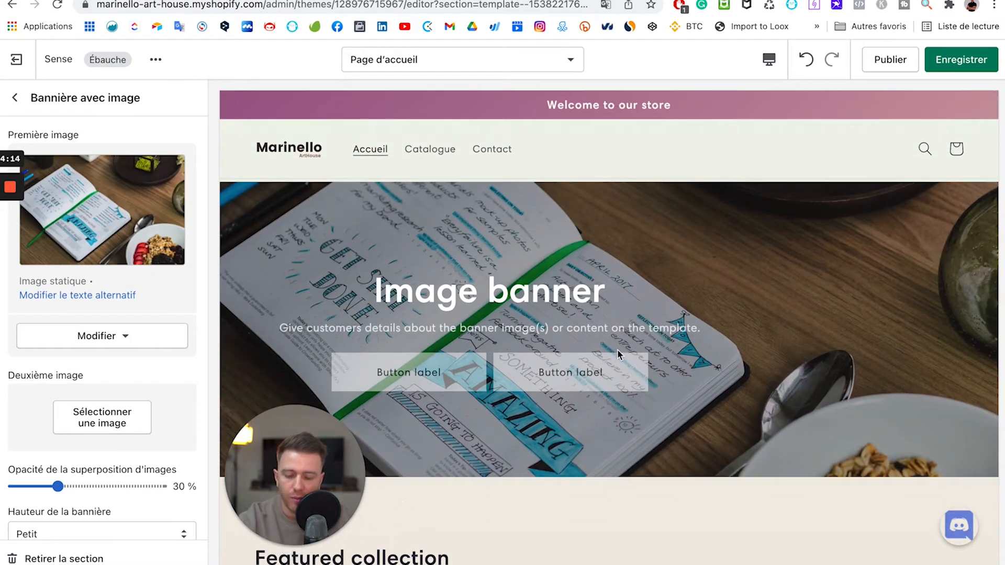
scroll(604, 361, down, 1)
scroll(604, 361, up, 1)
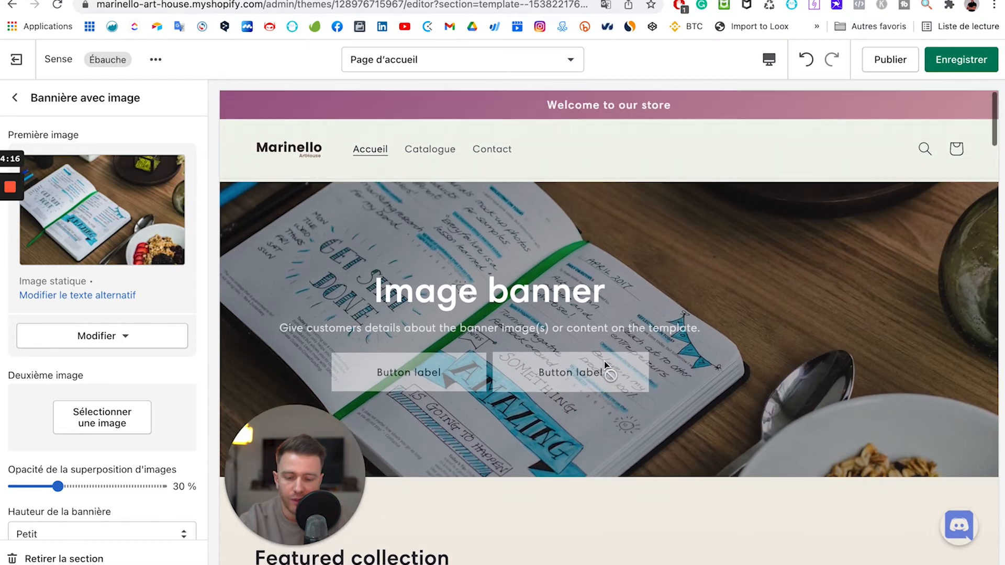
scroll(604, 361, down, 1)
scroll(605, 362, up, 1)
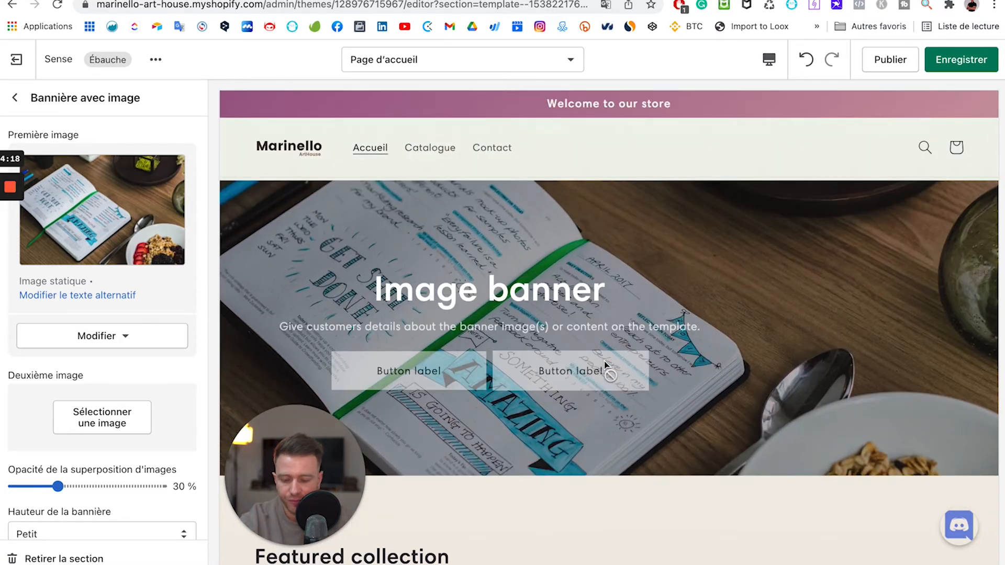
Go to the banner's mobile layout settings and switch the preview to Mobile.
scroll(107, 403, down, 7)
scroll(110, 403, down, 3)
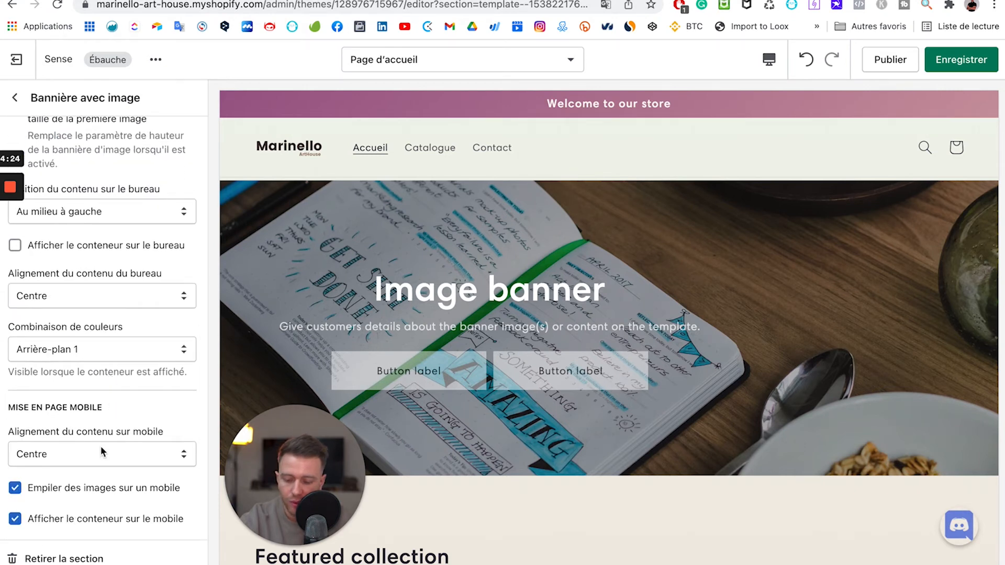
click(770, 59)
click(776, 95)
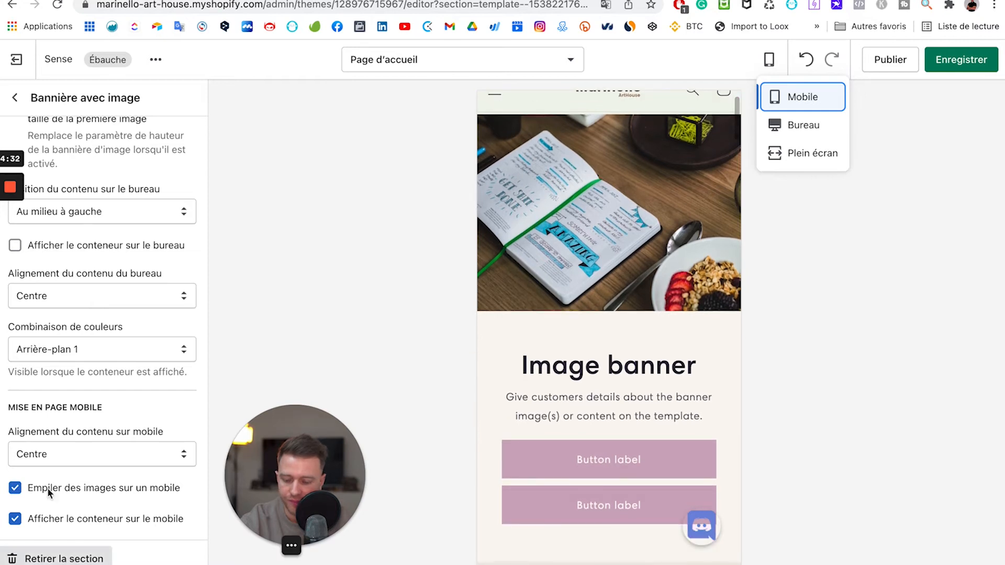
Try turning off image stacking and the container on mobile, and turn both options back on.
click(136, 495)
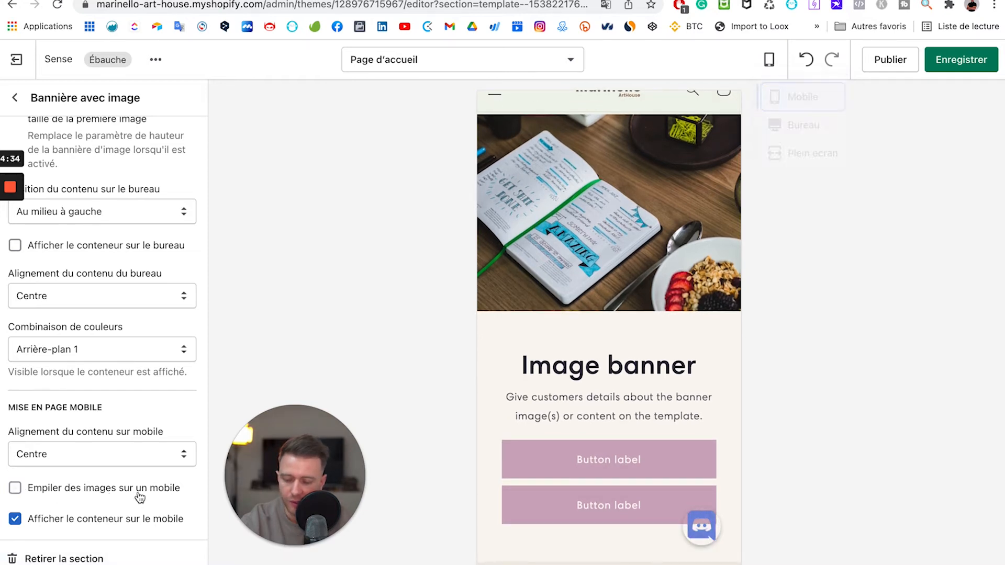
click(28, 518)
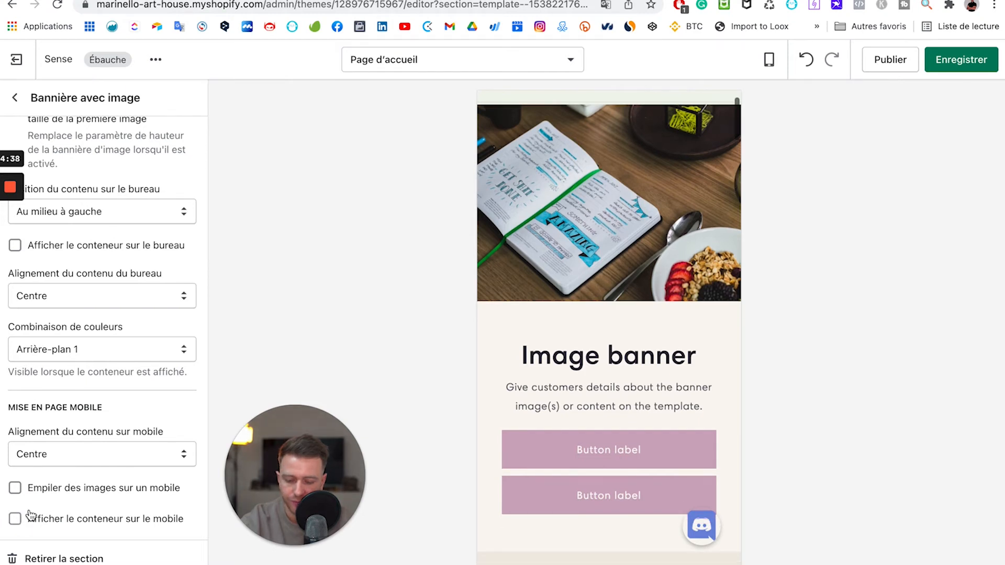
scroll(585, 220, up, 2)
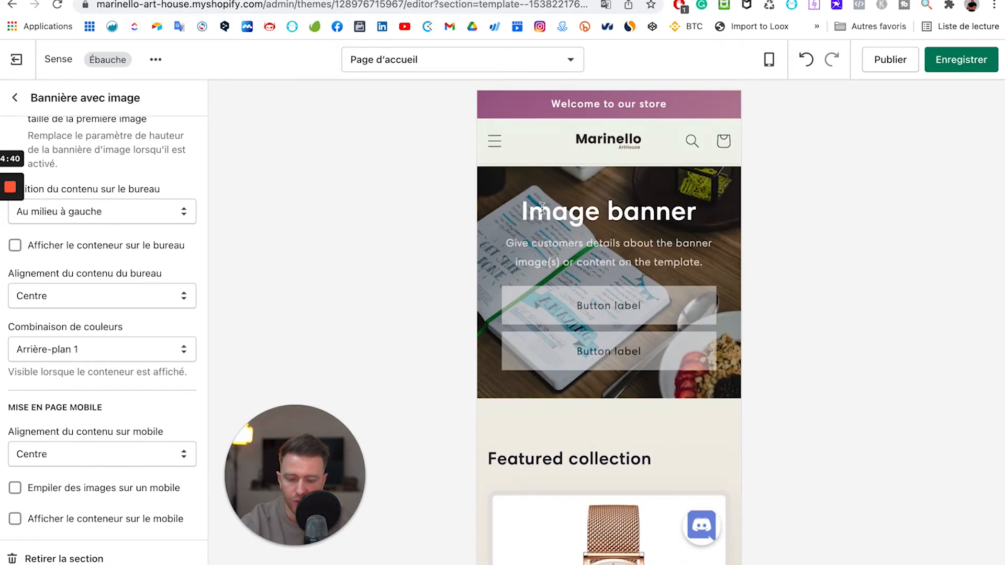
drag(527, 211, 682, 205)
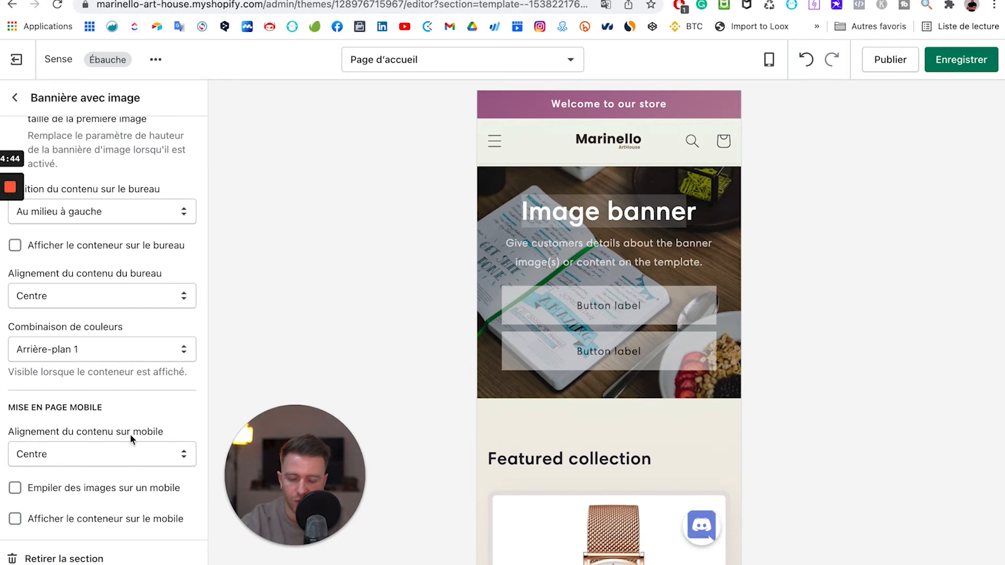
click(40, 487)
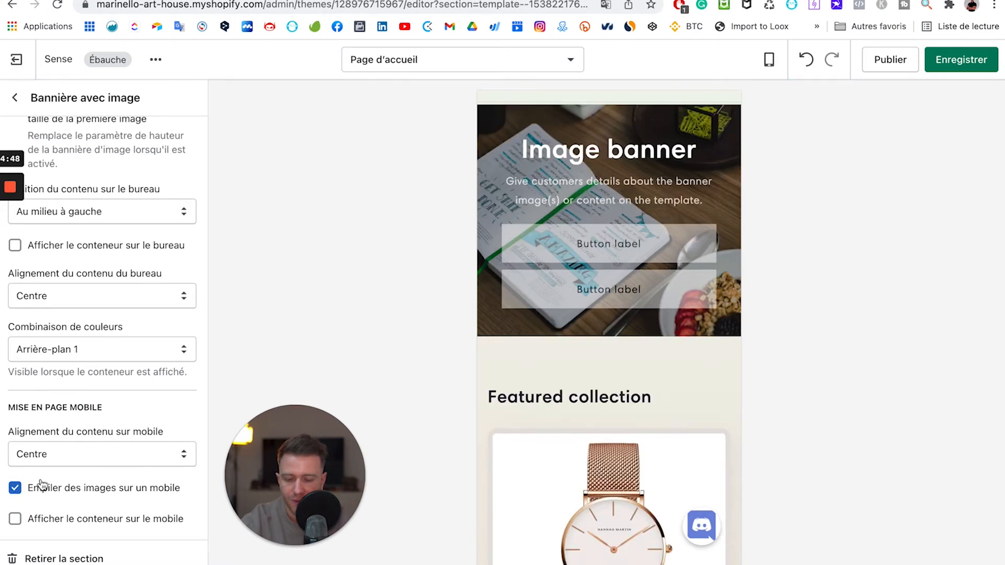
click(15, 520)
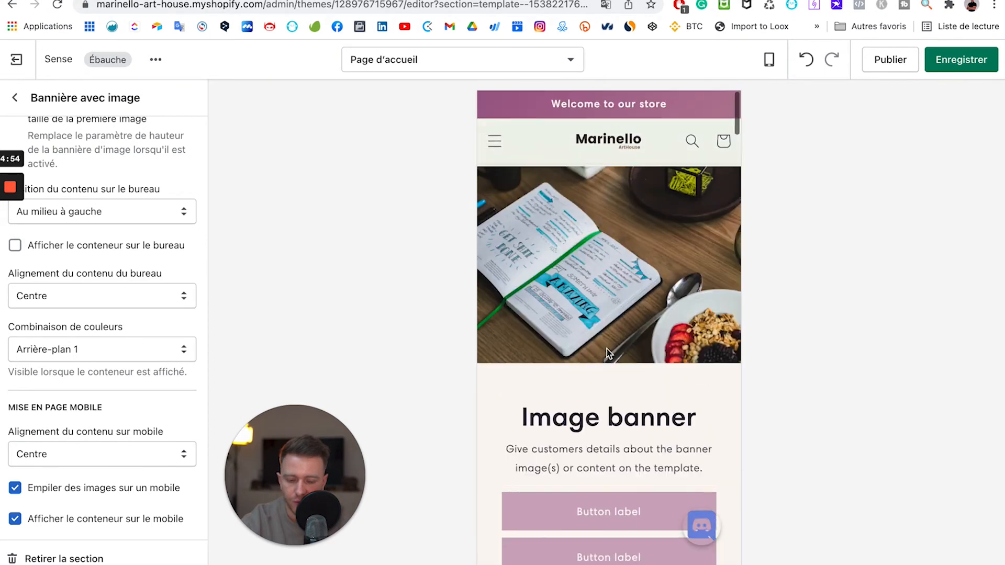
Switch the preview back to Bureau and return to the homepage's section list.
click(769, 59)
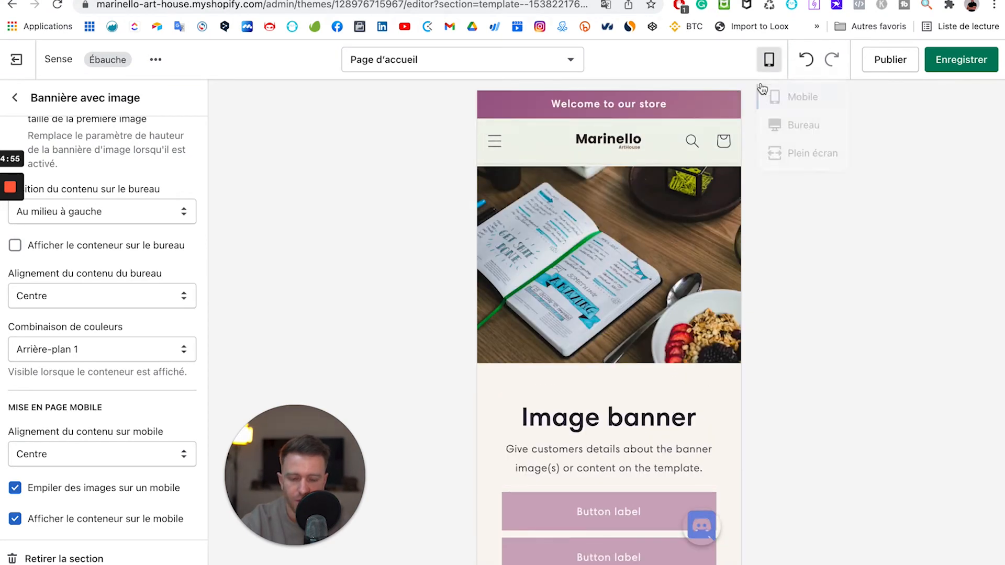
click(783, 127)
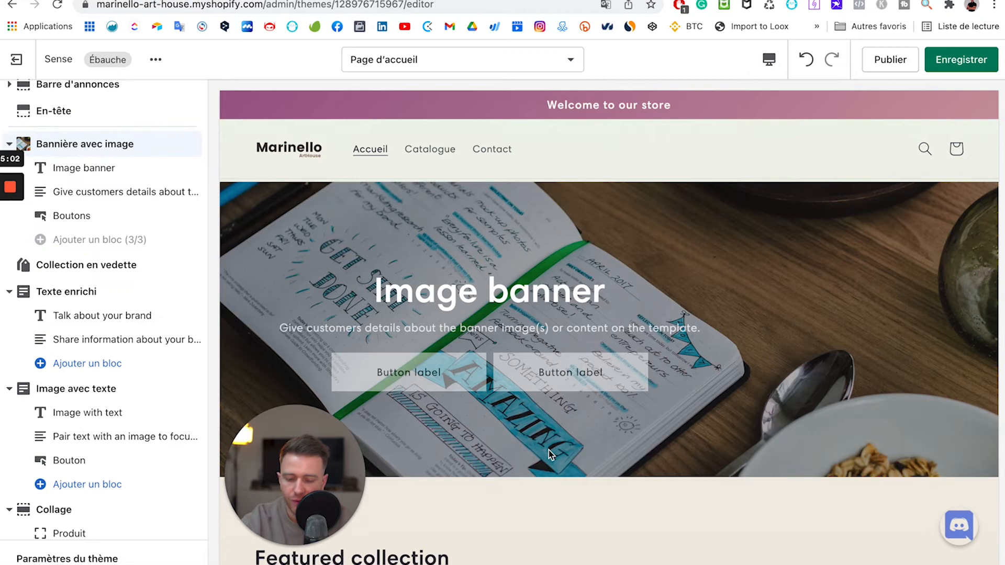
Open the list of sections that can be added to the homepage and expand it to show every theme section.
scroll(192, 380, down, 5)
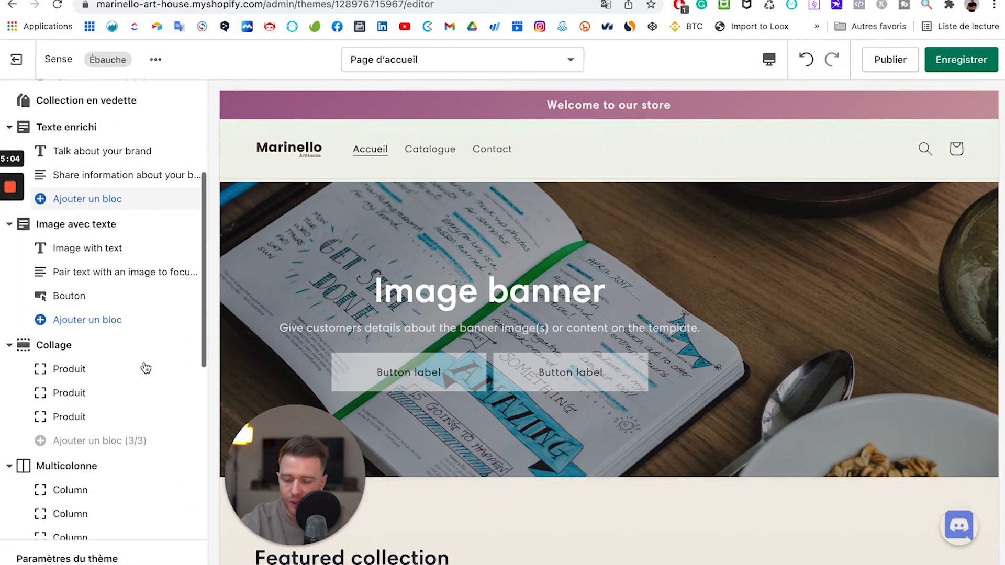
scroll(454, 464, down, 6)
scroll(168, 336, down, 8)
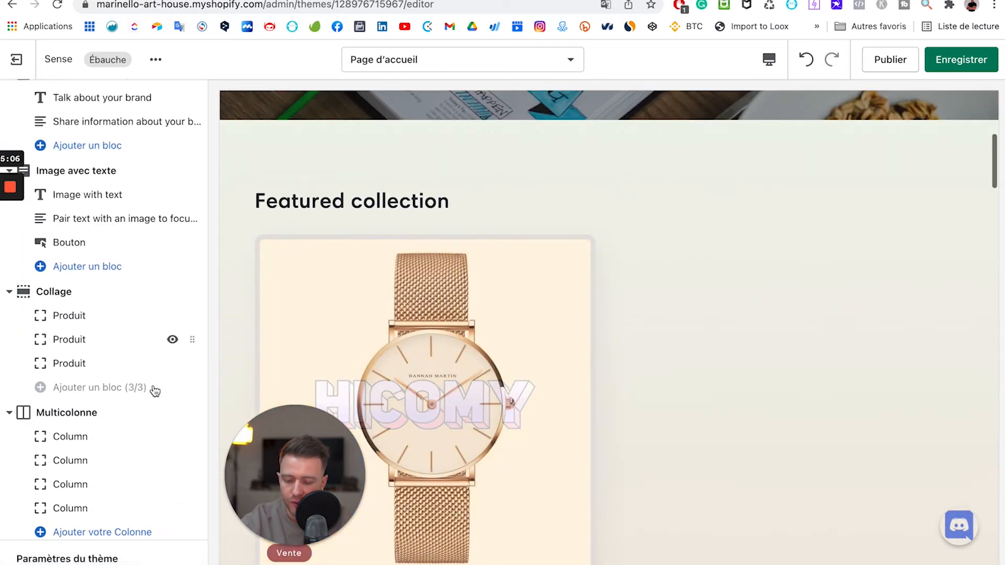
click(82, 477)
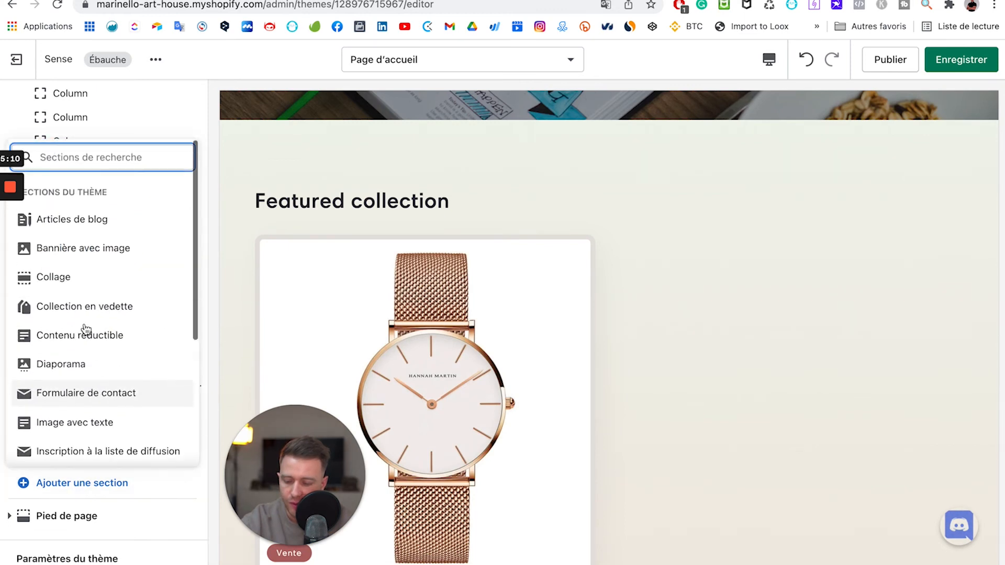
scroll(84, 346, down, 2)
scroll(84, 361, down, 4)
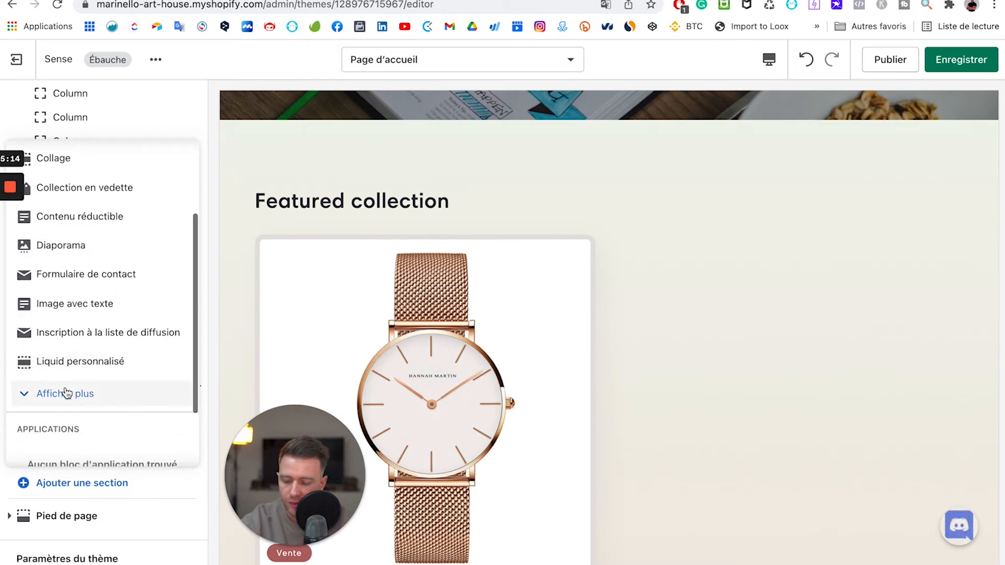
click(67, 392)
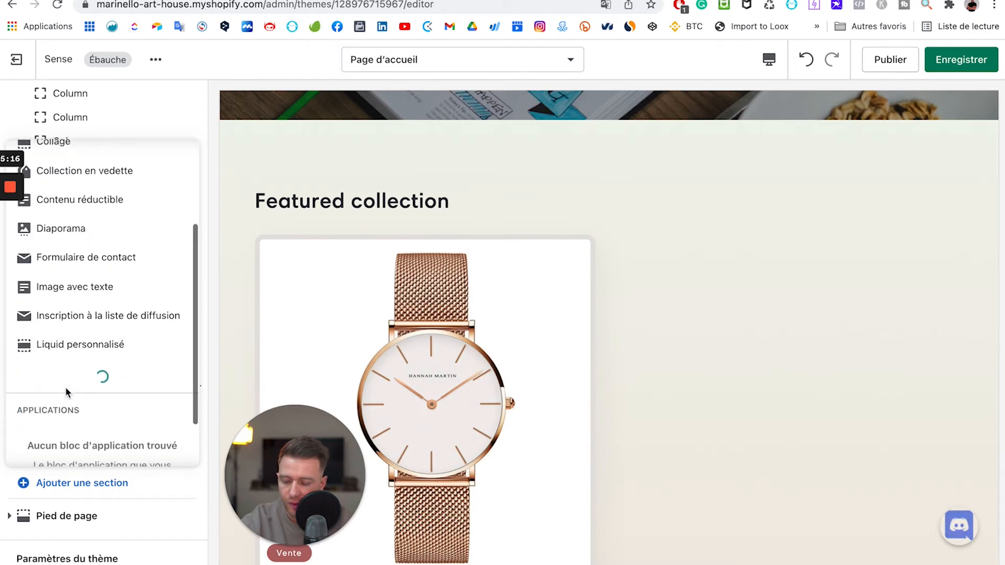
Examine the available theme section types and close the list without adding one.
scroll(66, 389, down, 1)
scroll(66, 390, down, 1)
scroll(66, 392, down, 3)
scroll(74, 371, up, 4)
scroll(76, 371, up, 6)
scroll(76, 371, down, 9)
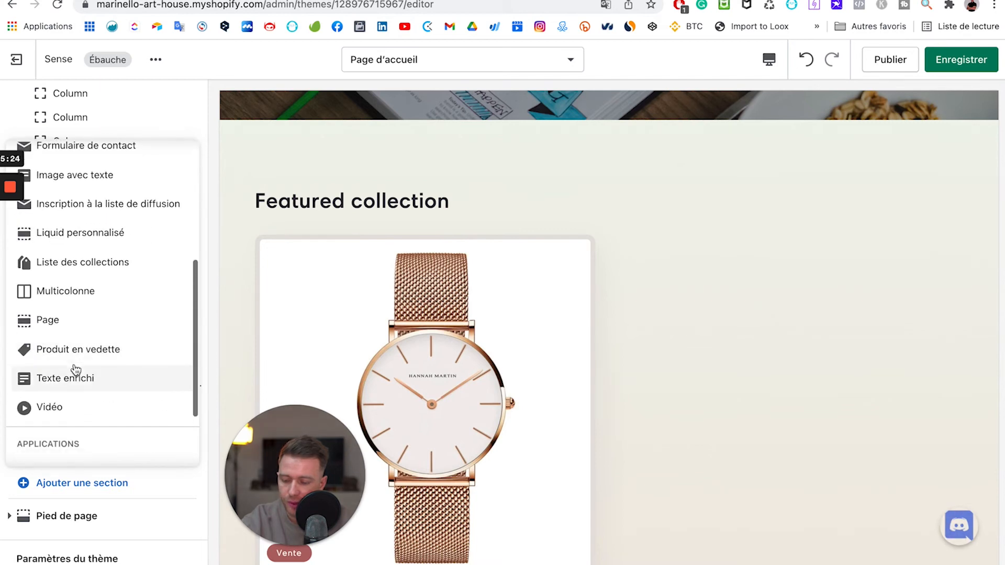
scroll(105, 251, up, 1)
scroll(111, 229, up, 2)
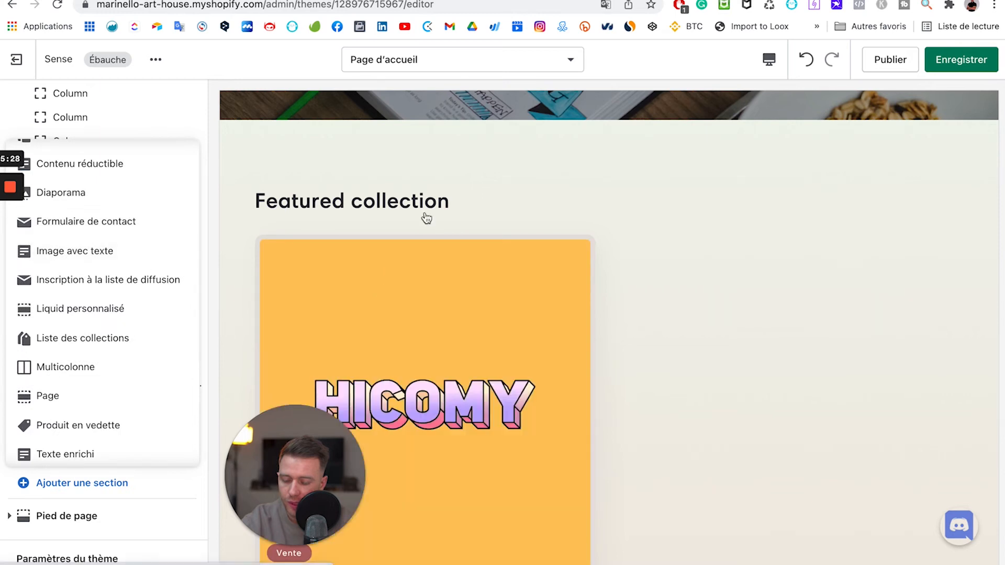
click(257, 104)
Hide the Bannière avec image section on the homepage.
scroll(200, 142, up, 3)
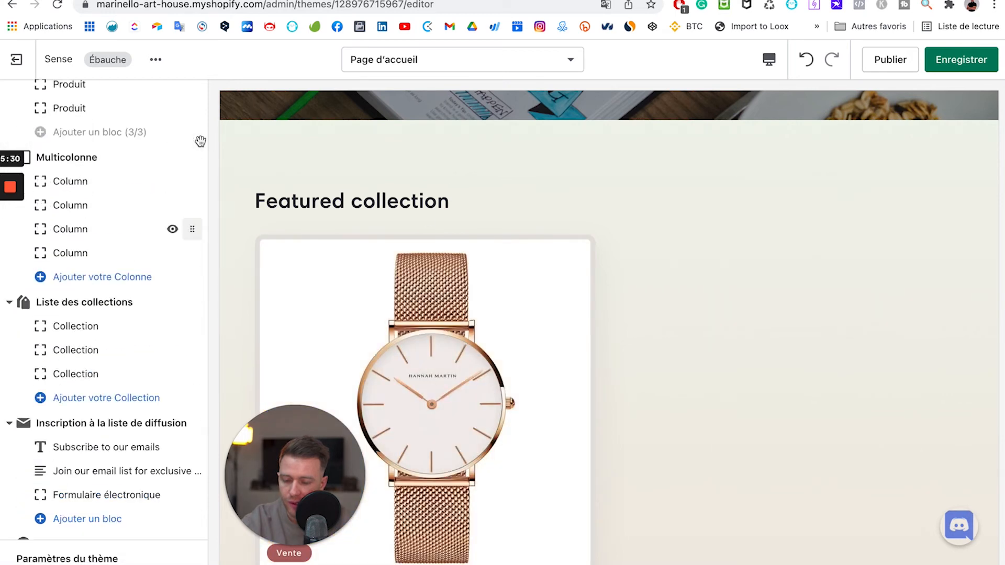
scroll(104, 210, up, 15)
click(171, 114)
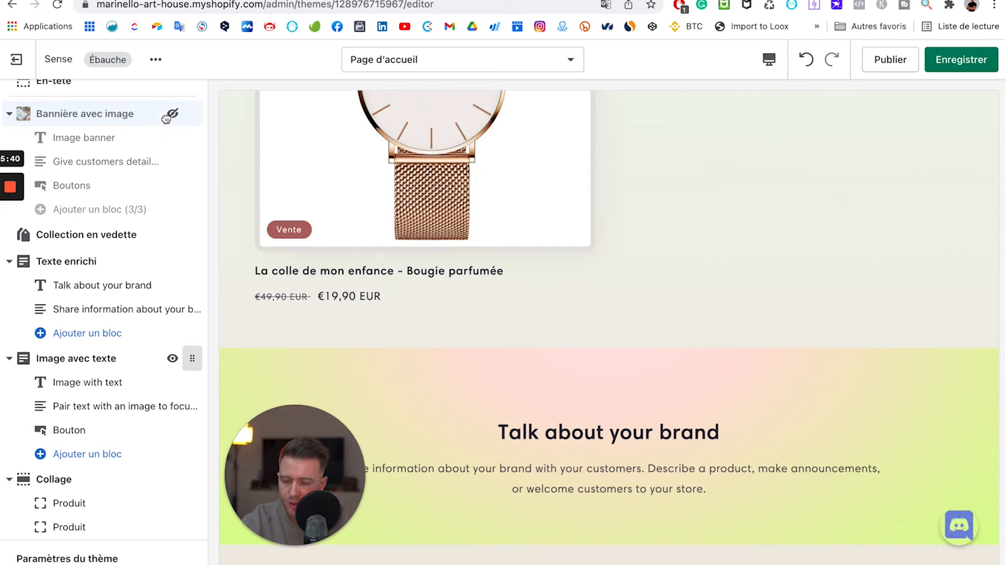
Move the Image avec texte section above the Bannière avec image section and check its placement in the preview.
drag(192, 359, 198, 345)
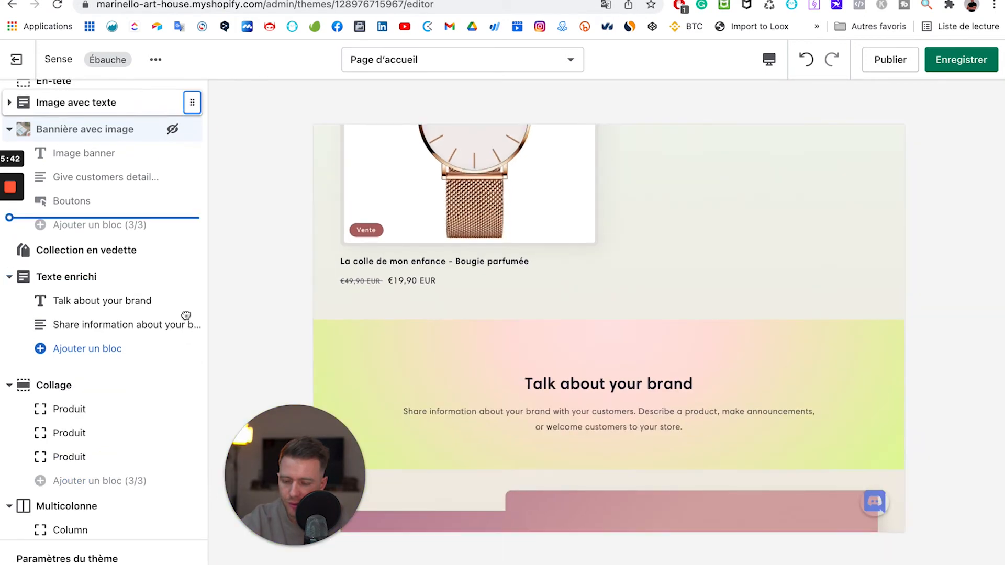
drag(170, 283, 171, 283)
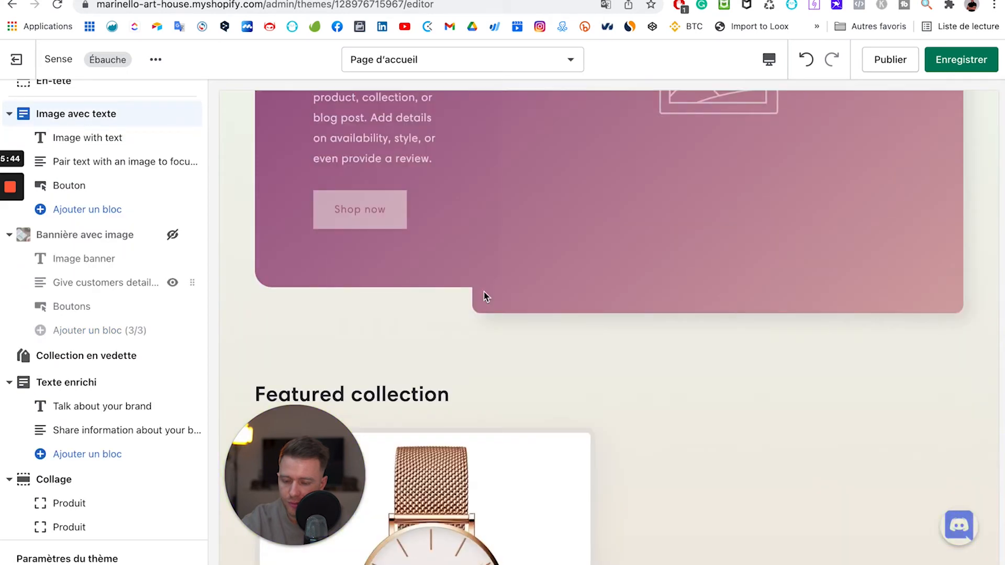
scroll(484, 296, down, 7)
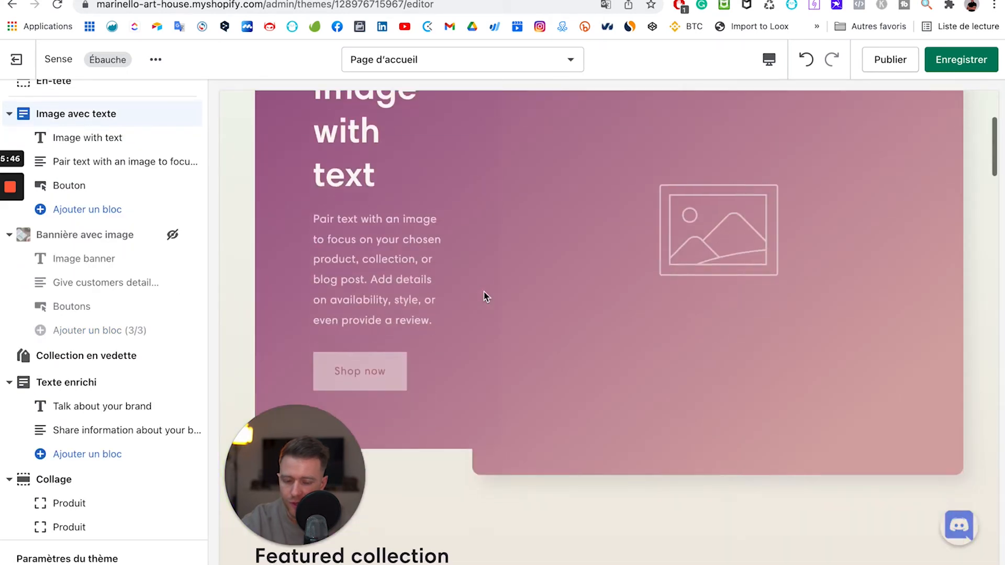
scroll(483, 296, down, 2)
scroll(484, 296, up, 6)
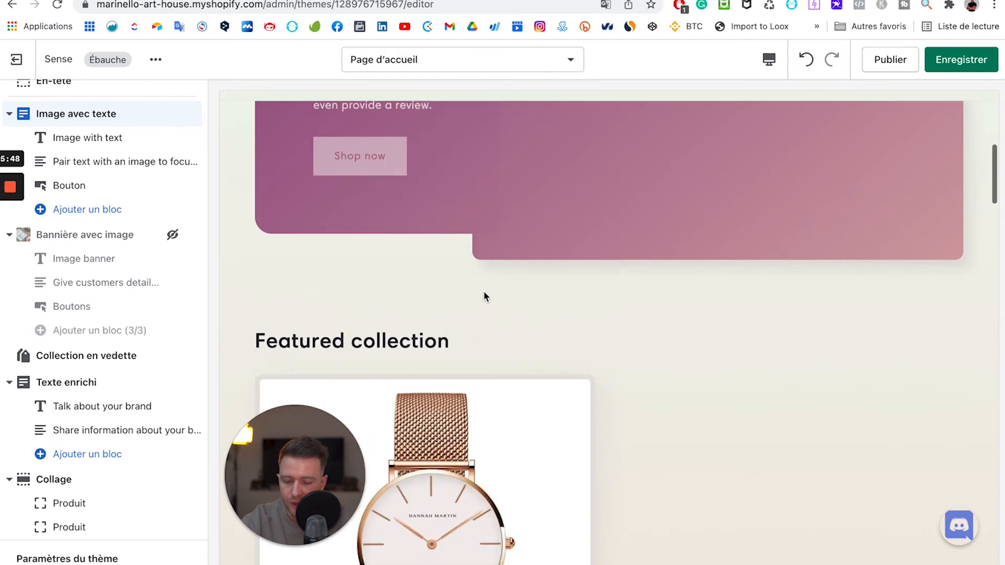
scroll(483, 296, up, 3)
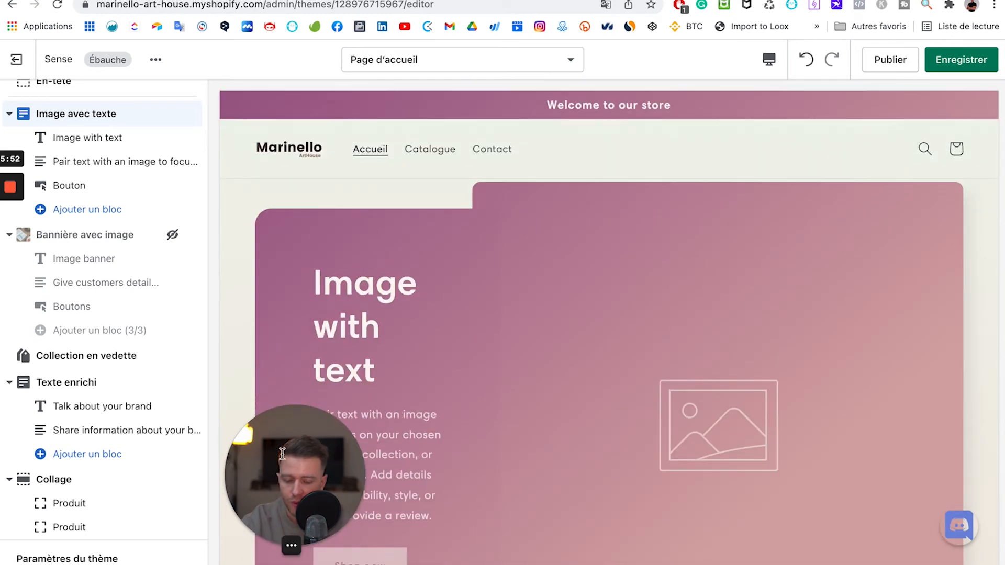
View the title block's settings in the Image avec texte section and return to the section list.
click(94, 139)
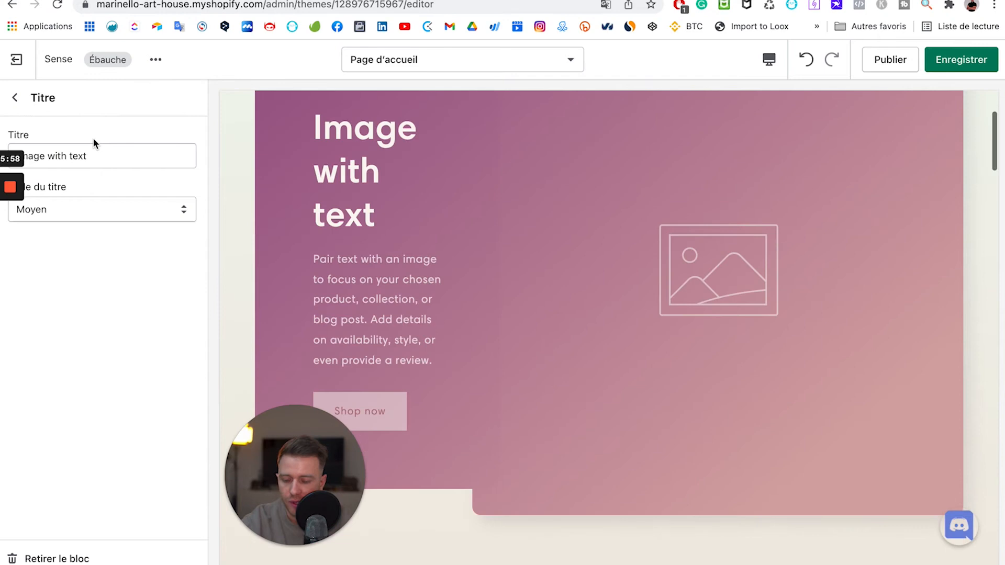
click(88, 158)
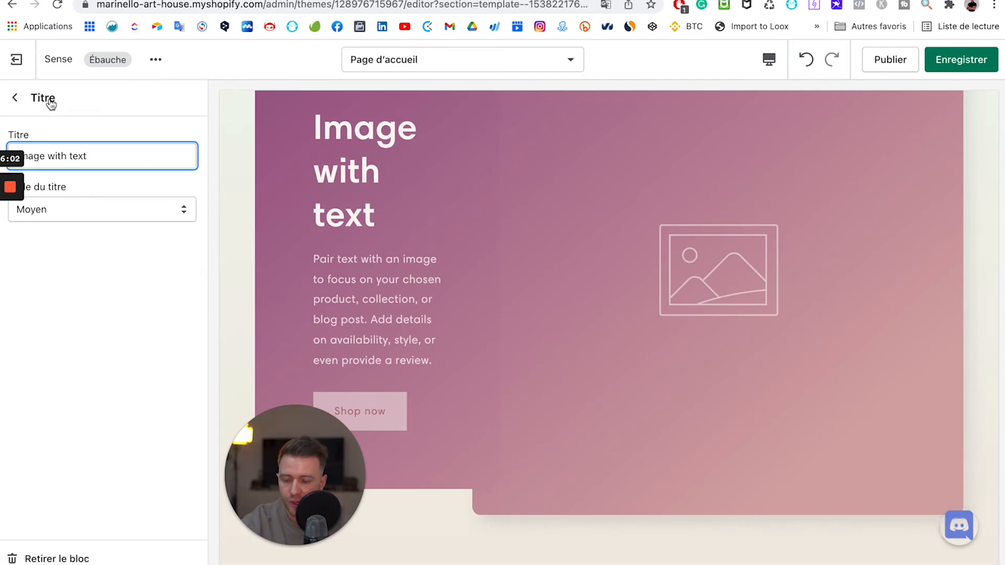
key(Escape)
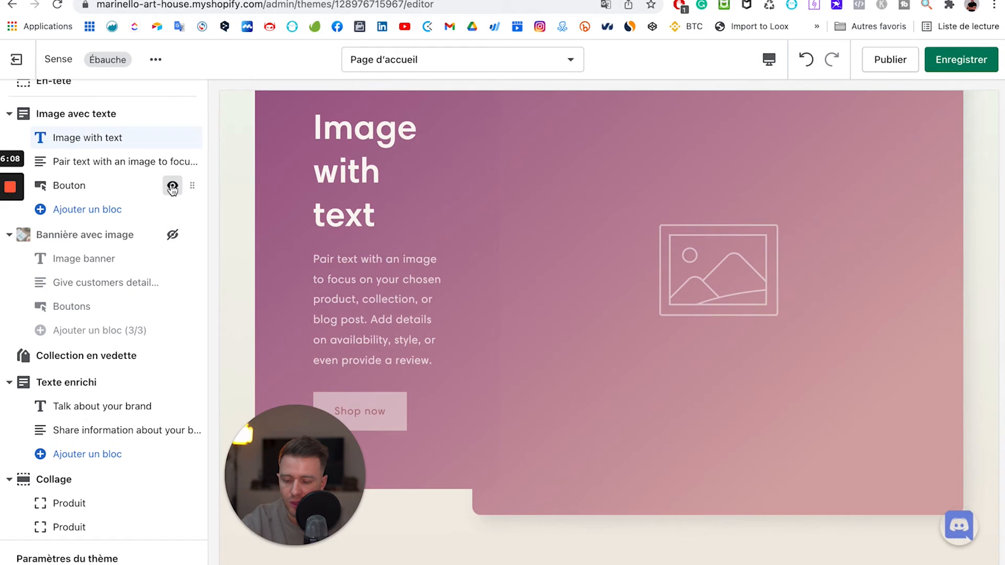
Hide the Bouton block of the Image avec texte section and view its addable blocks and button settings.
click(87, 210)
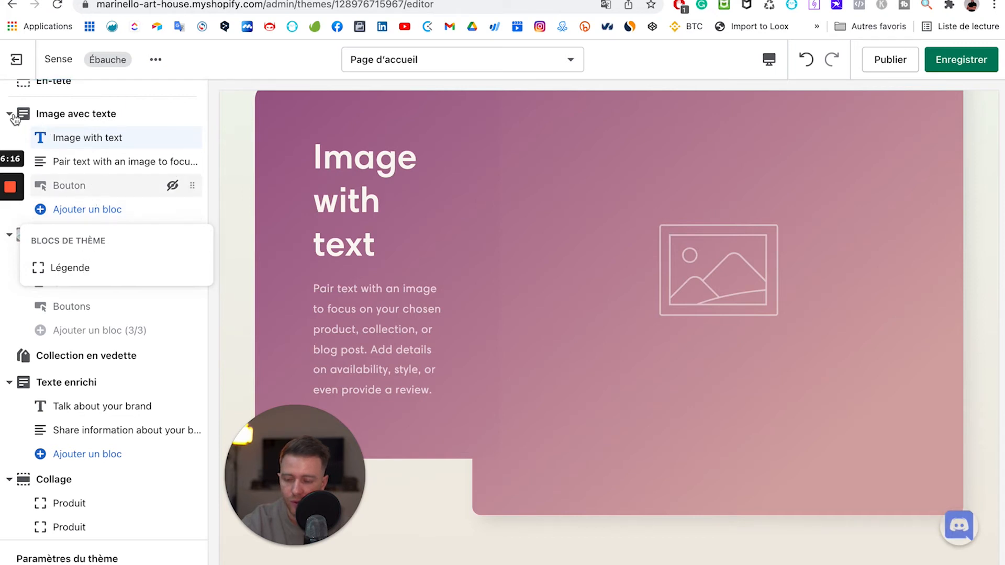
click(95, 187)
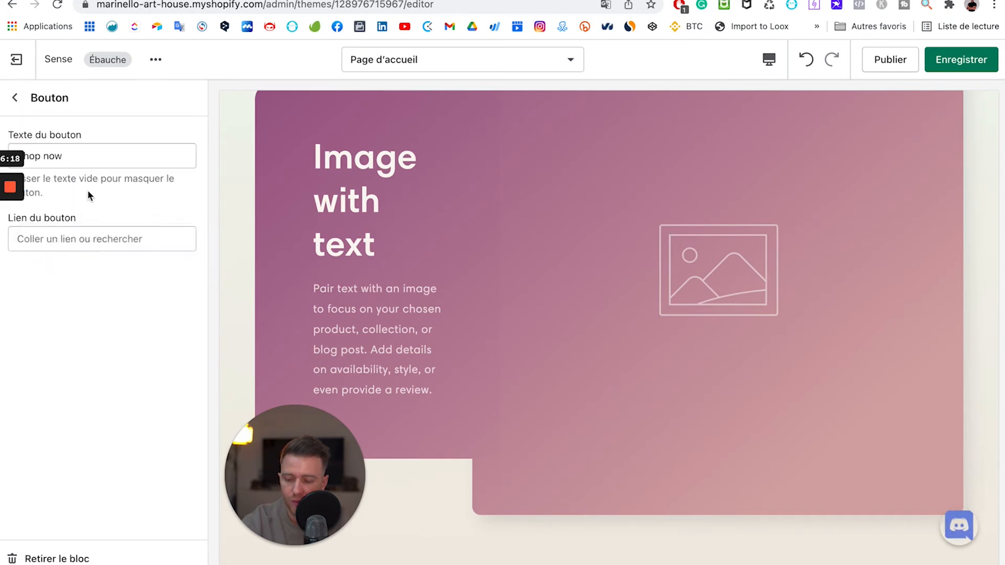
click(19, 104)
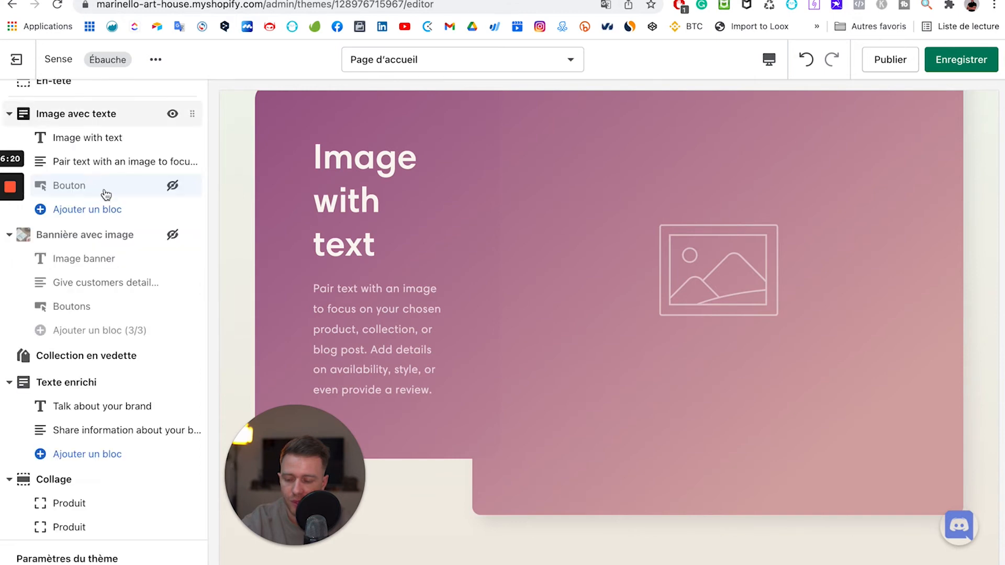
Show the Bannière avec image section again and view its title block's settings.
click(172, 237)
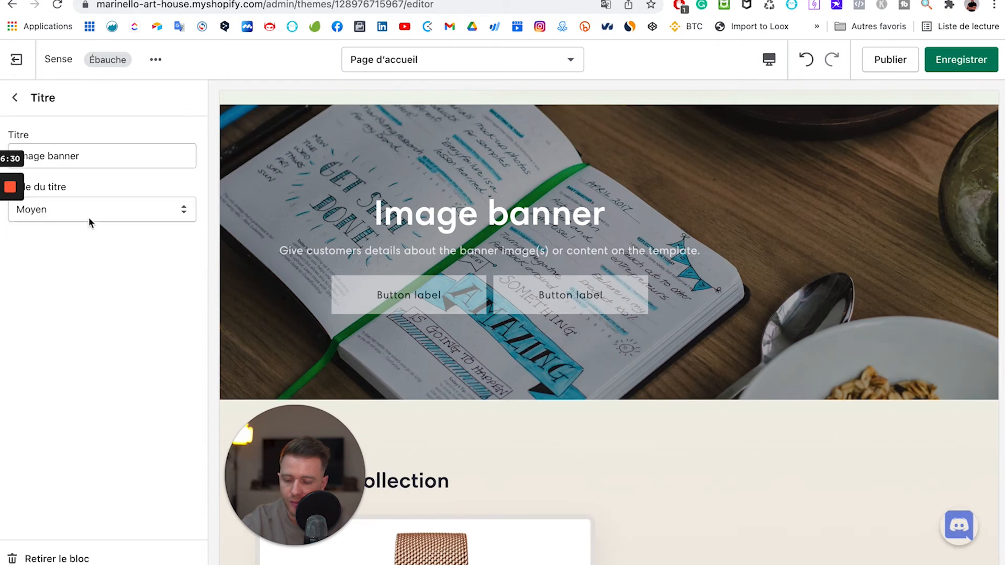
click(76, 157)
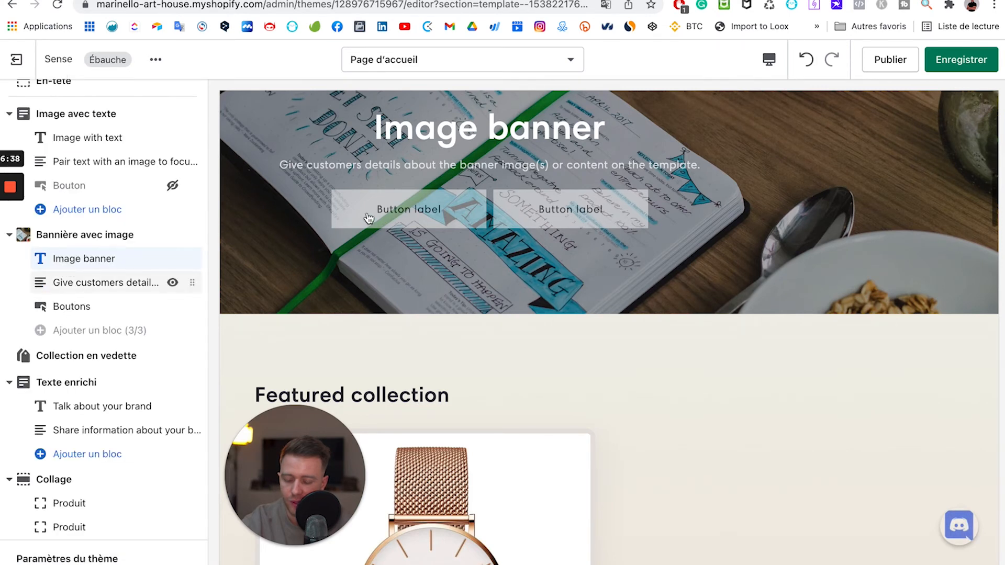
Clear the second button's text in the image banner's Boutons block and return to the section list.
click(119, 308)
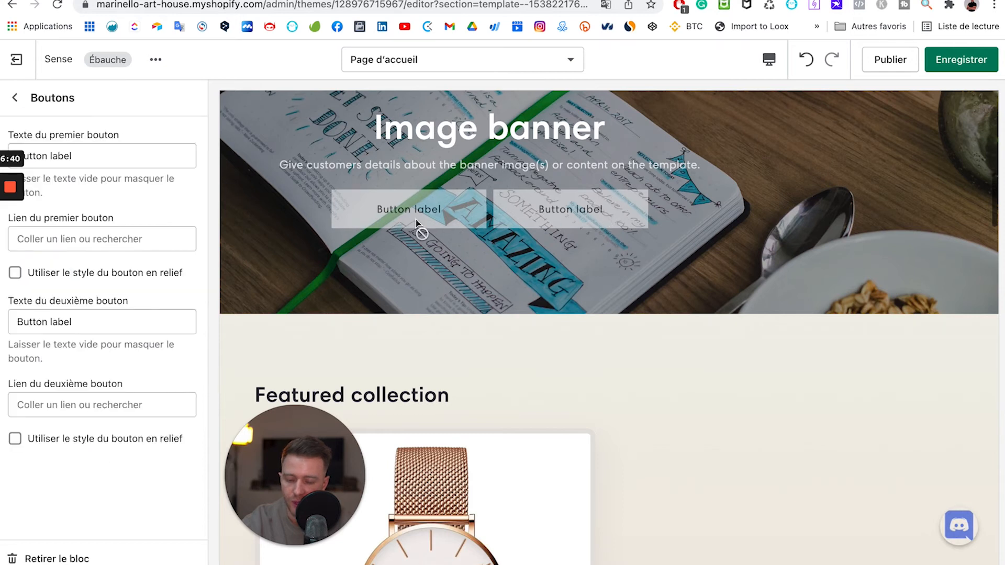
scroll(506, 220, down, 2)
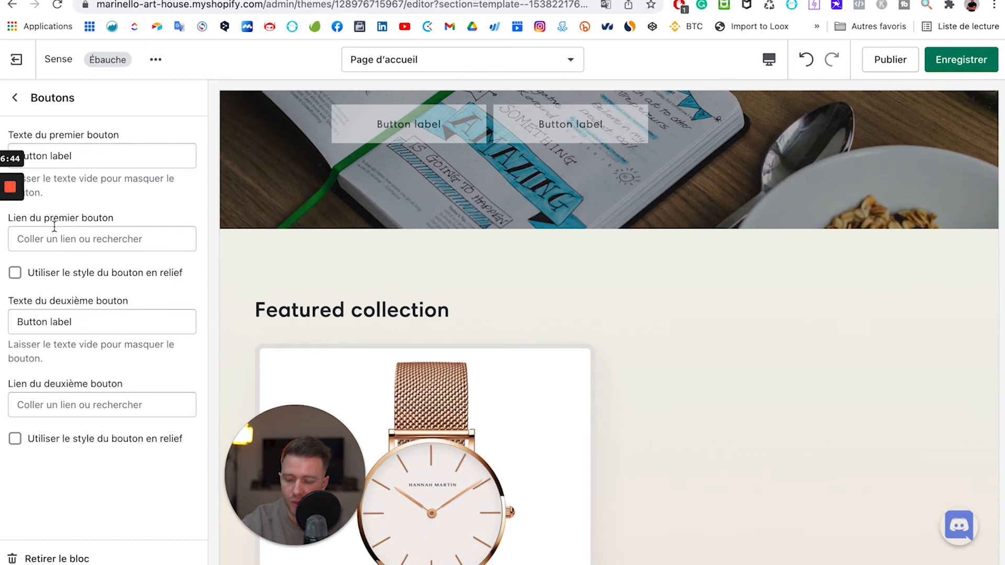
triple_click(108, 322)
key(BackSpace)
click(143, 294)
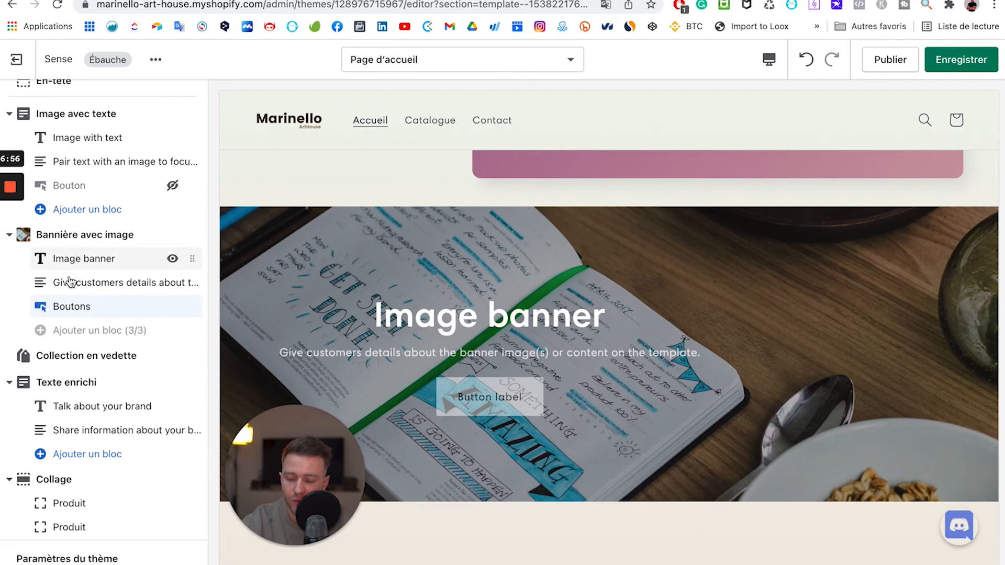
Set the Image avec texte section's image to the library photo of the potted plant between black beanbags.
scroll(478, 358, down, 2)
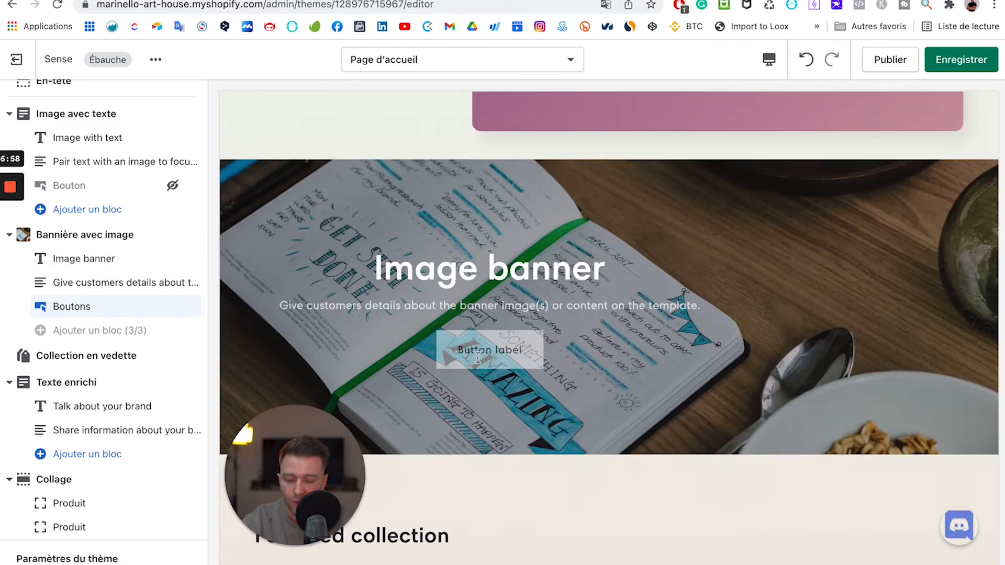
scroll(477, 358, up, 10)
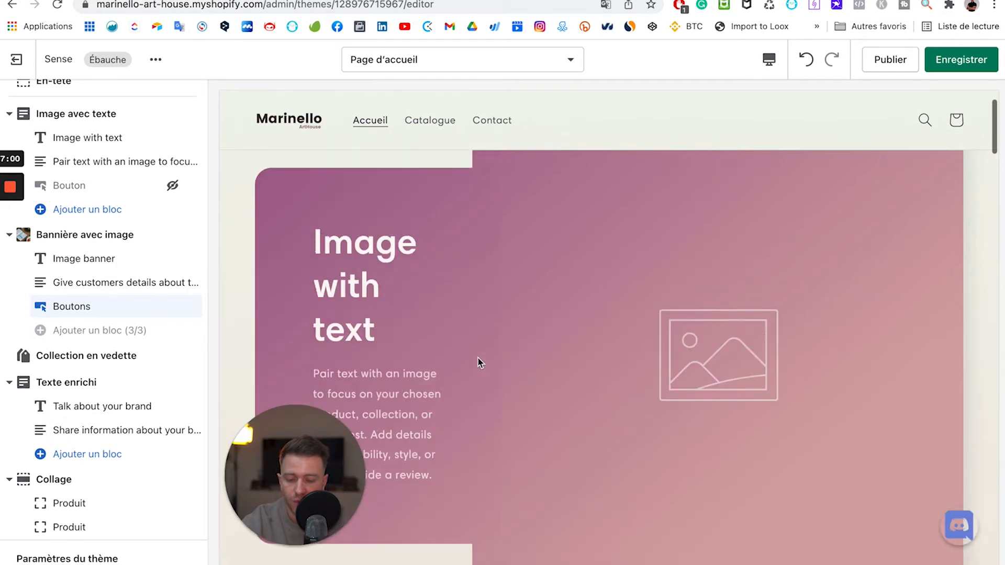
scroll(478, 358, up, 2)
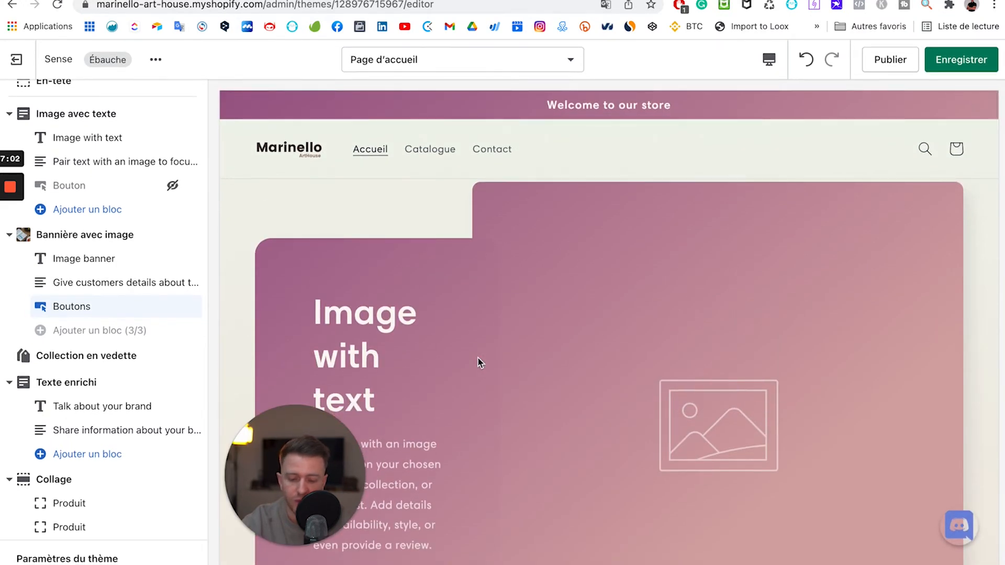
click(89, 120)
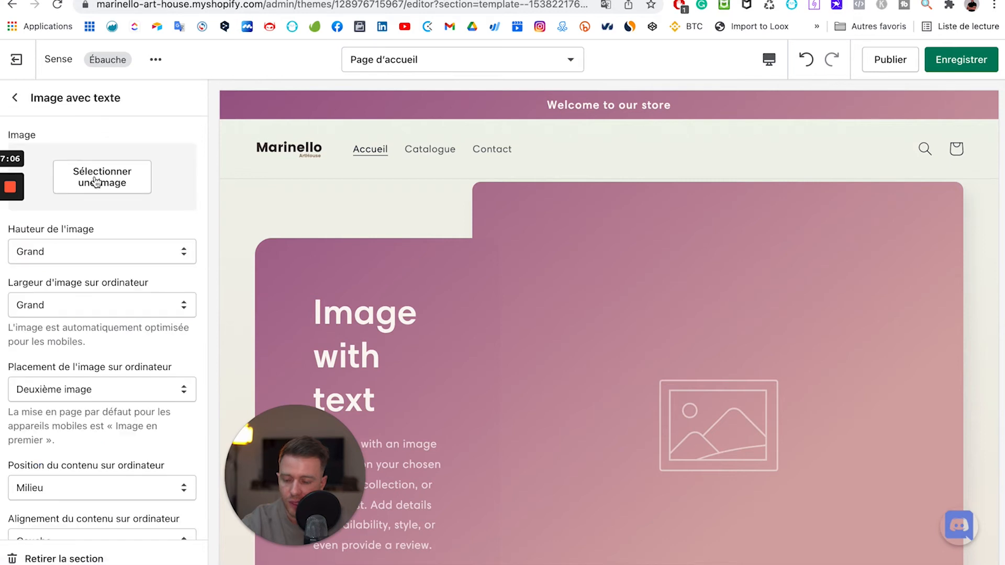
click(96, 181)
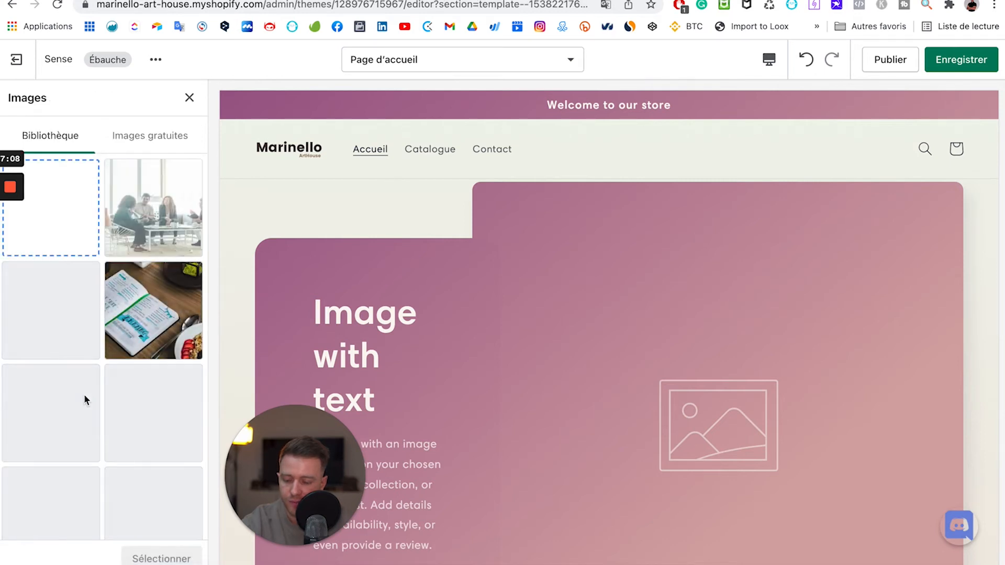
scroll(84, 394, down, 2)
scroll(84, 398, down, 1)
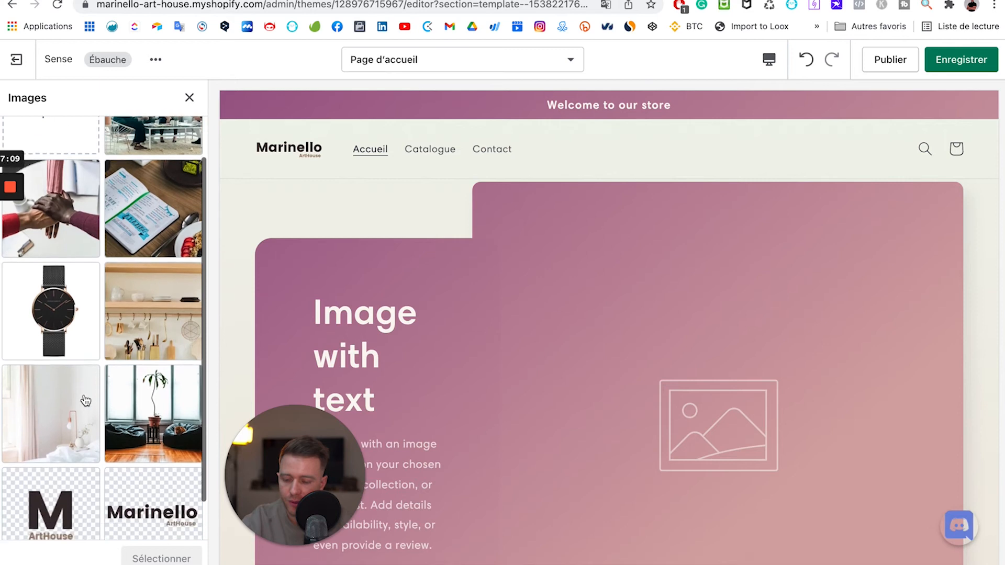
click(145, 407)
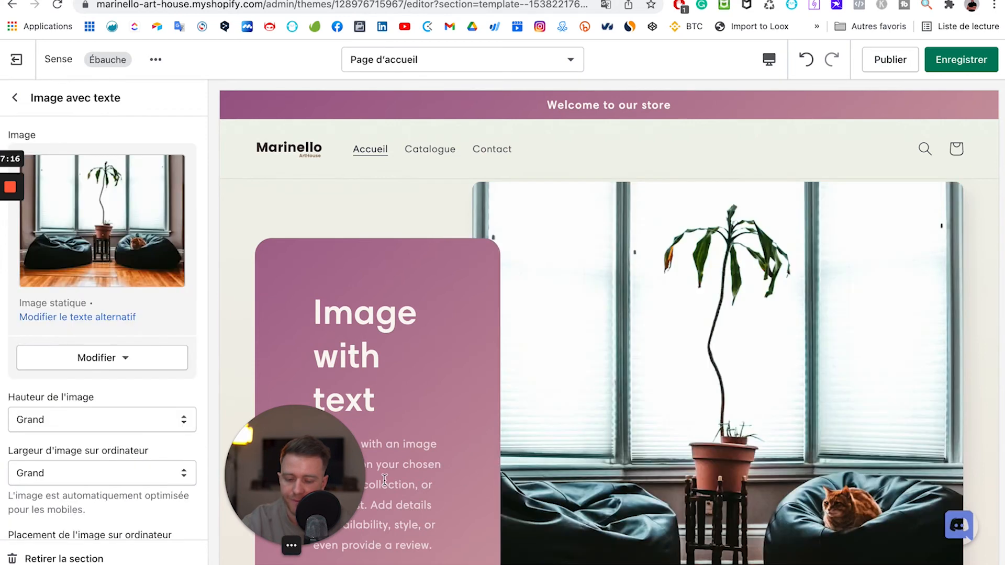
Examine the homepage preview from the Image avec texte section down to the featured collection.
scroll(912, 402, down, 3)
scroll(912, 400, up, 3)
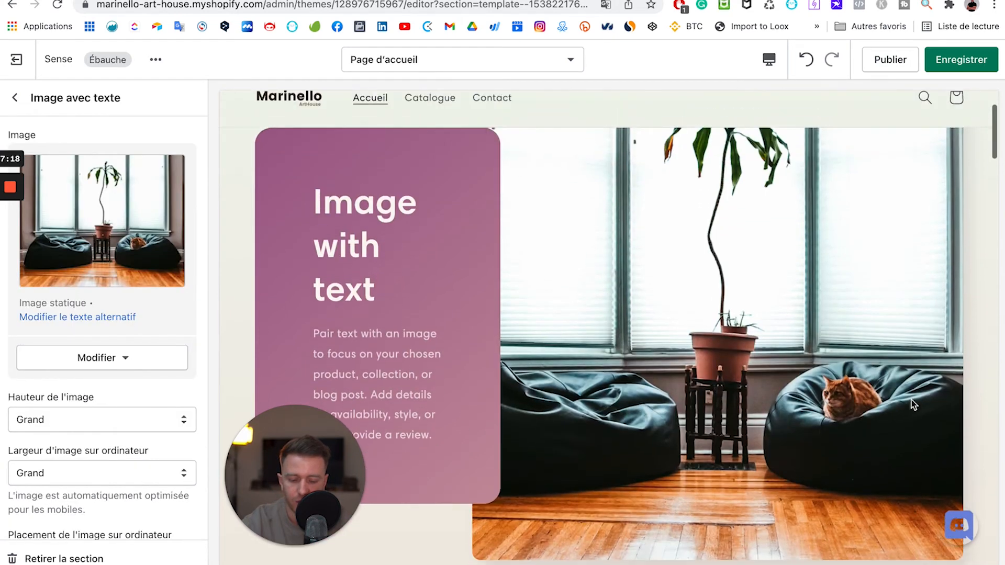
drag(295, 438, 76, 457)
scroll(526, 355, down, 9)
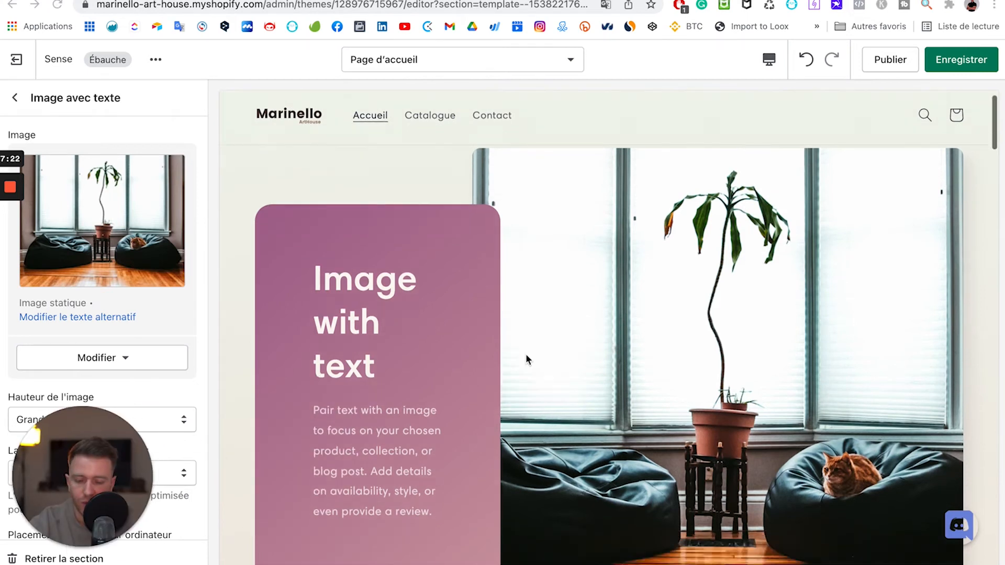
scroll(526, 355, down, 15)
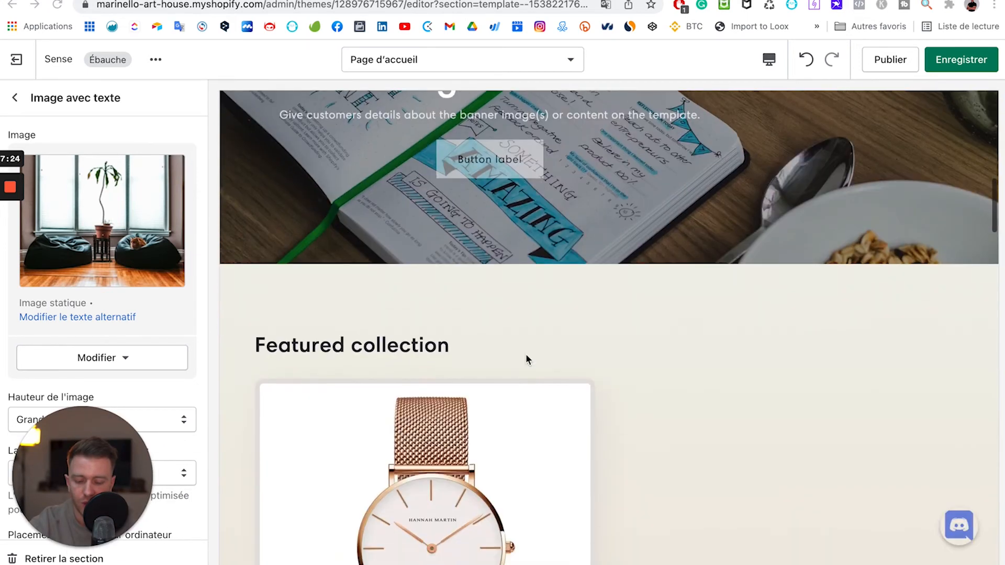
Examine the homepage preview from the featured collection down to the Video section and back up to the featured collection.
scroll(526, 356, down, 15)
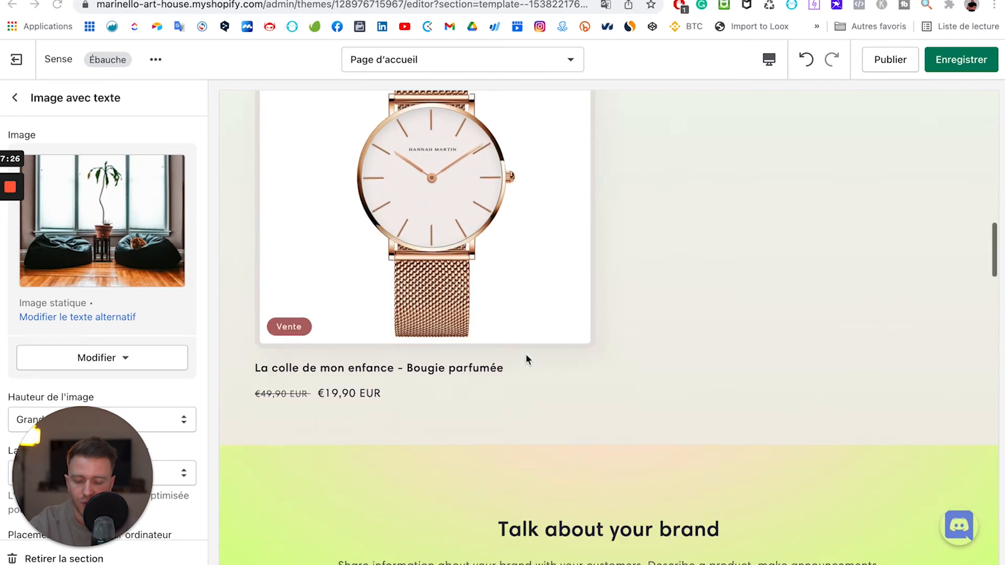
scroll(526, 354, down, 4)
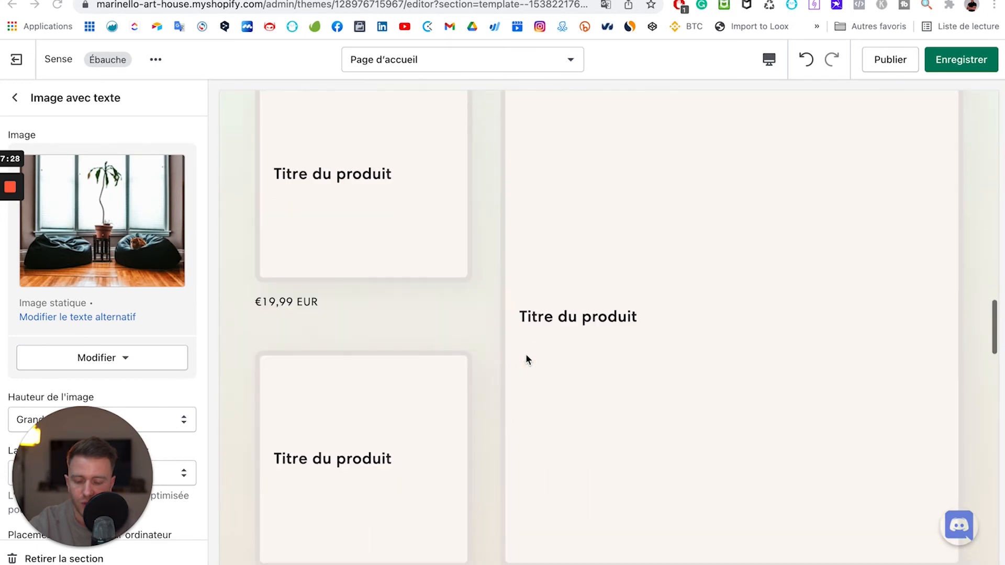
scroll(526, 353, up, 1)
scroll(526, 354, down, 10)
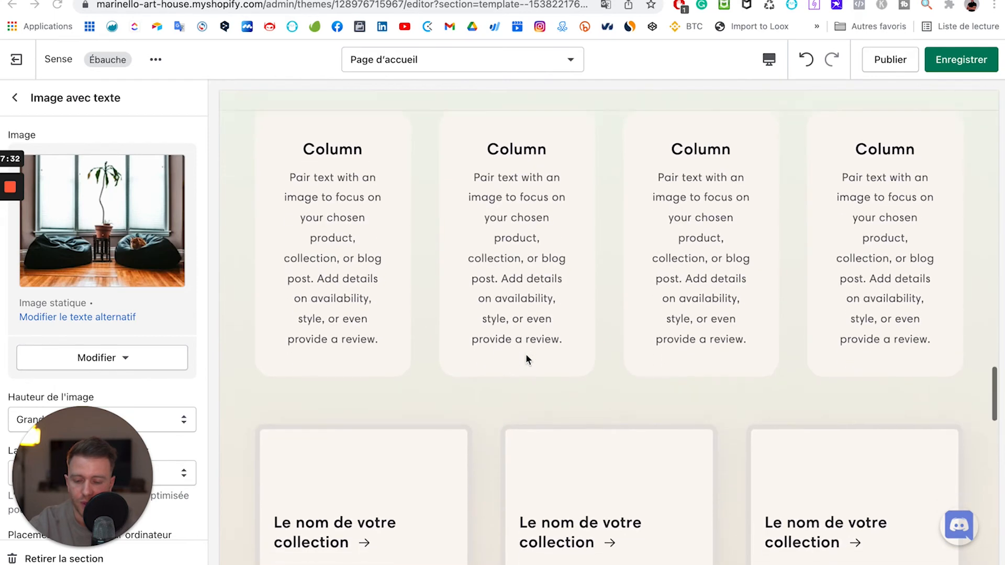
scroll(526, 354, up, 1)
scroll(525, 354, down, 5)
scroll(525, 354, down, 4)
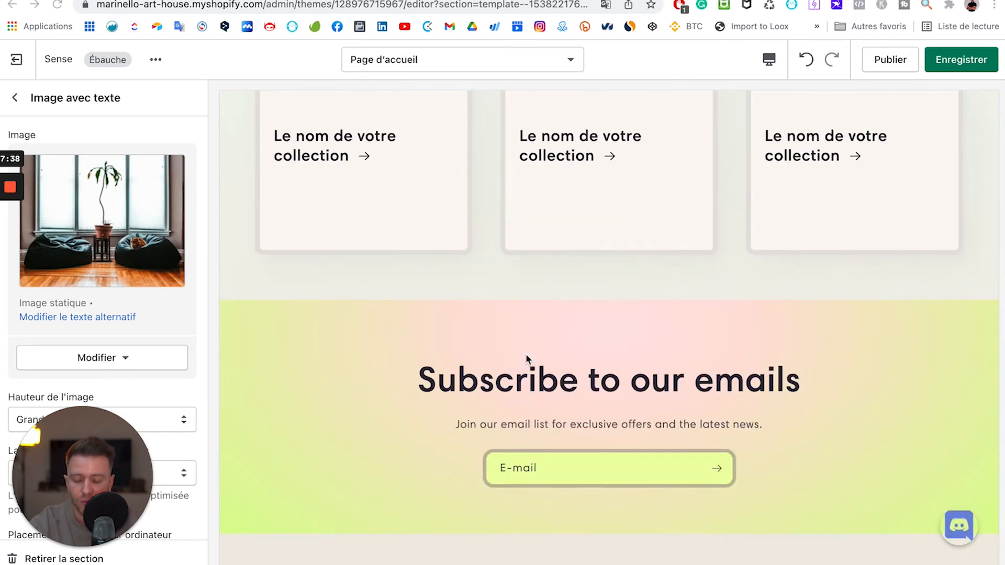
scroll(527, 357, down, 3)
scroll(526, 355, down, 7)
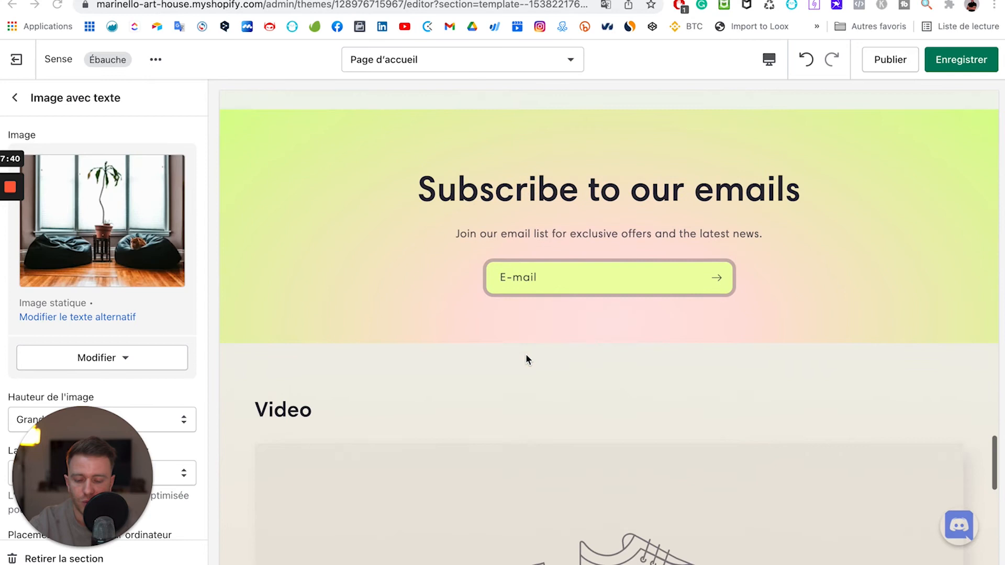
scroll(526, 355, up, 7)
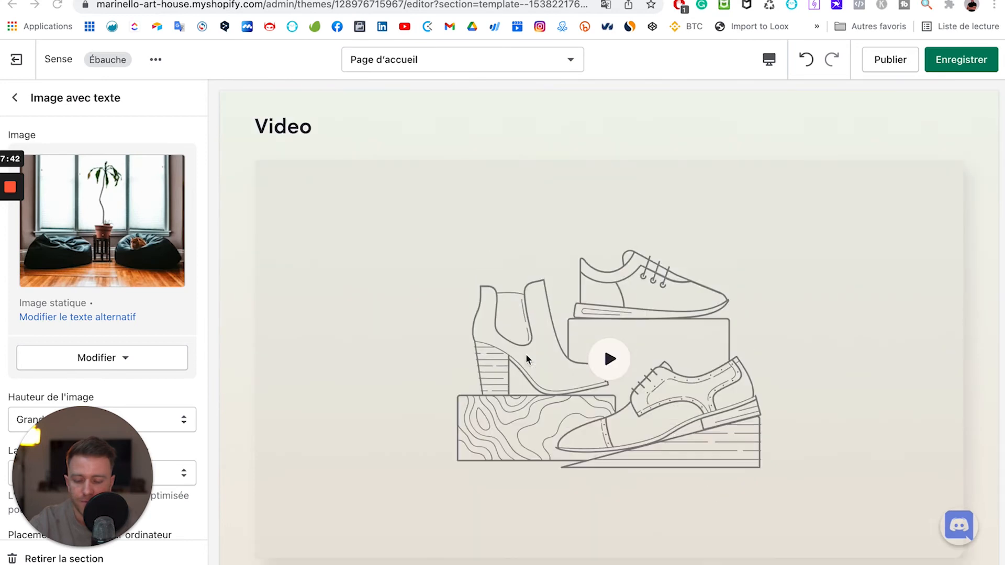
scroll(527, 356, up, 10)
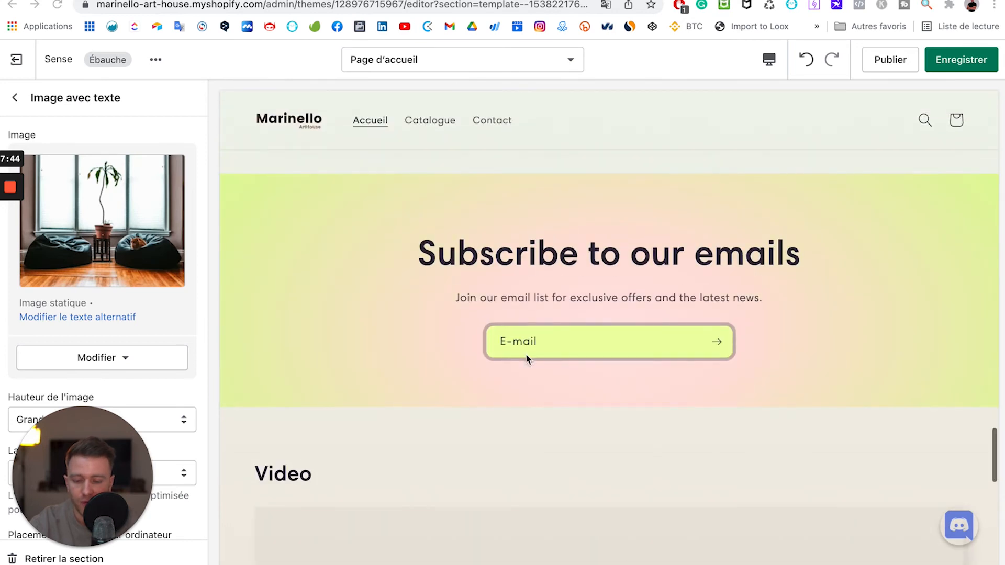
scroll(526, 354, up, 5)
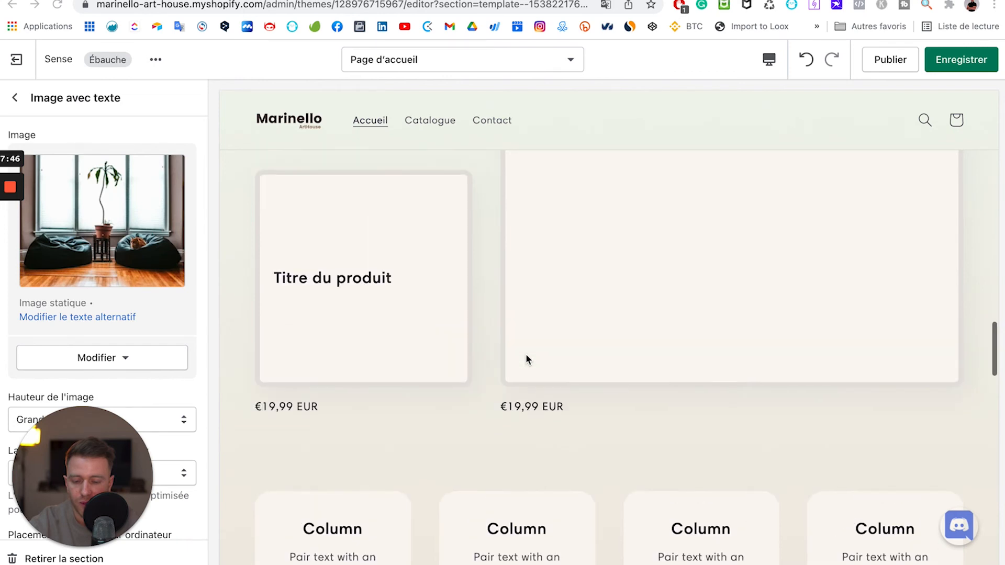
scroll(526, 356, up, 10)
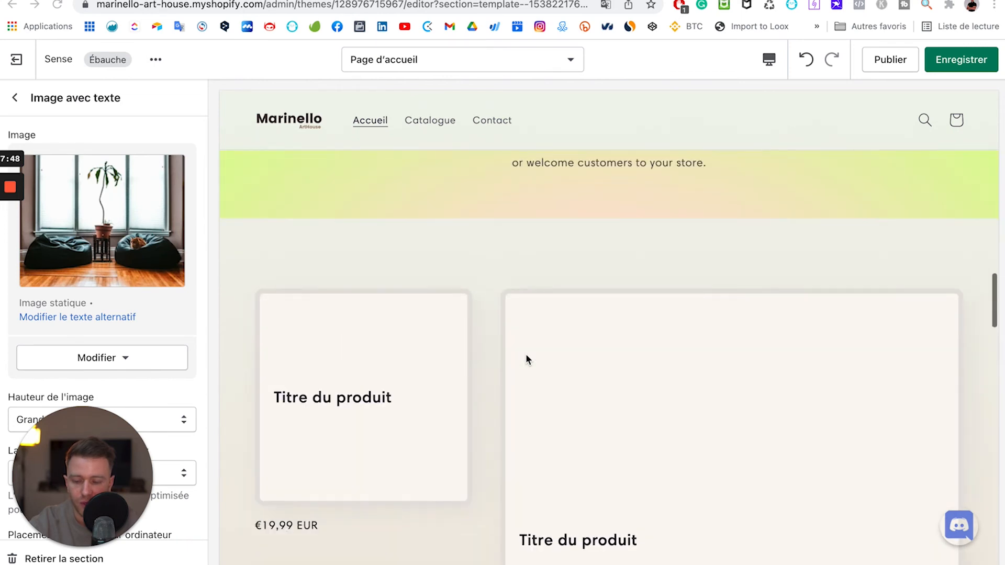
scroll(526, 355, up, 10)
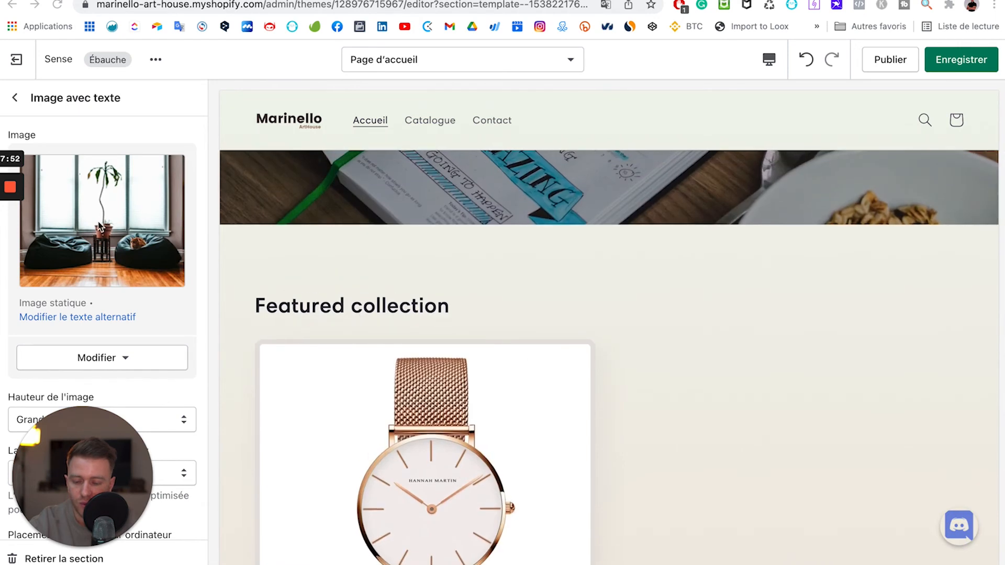
Return to the homepage section list and view the preview from its announcement bar at the start of the page.
scroll(327, 362, down, 3)
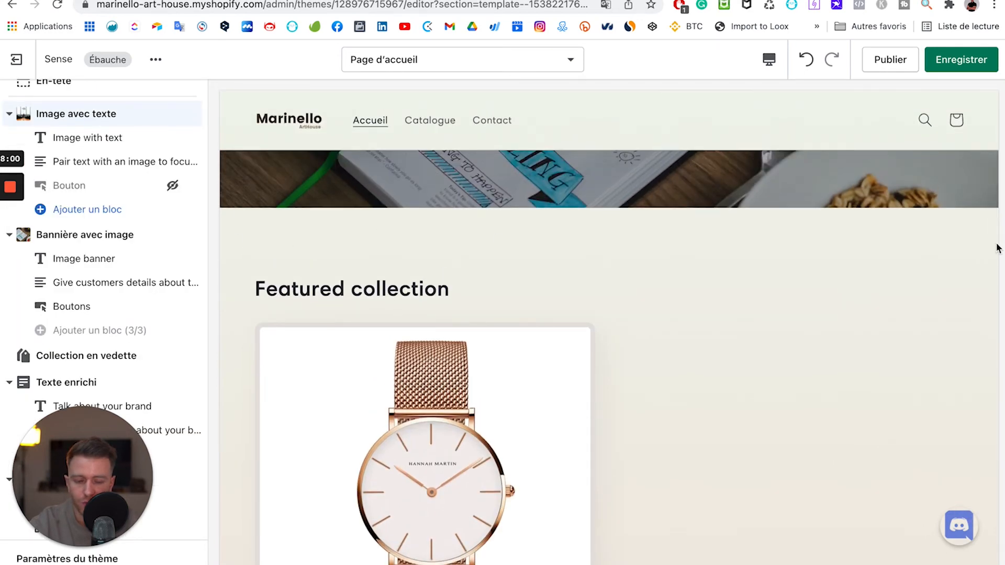
scroll(751, 334, up, 5)
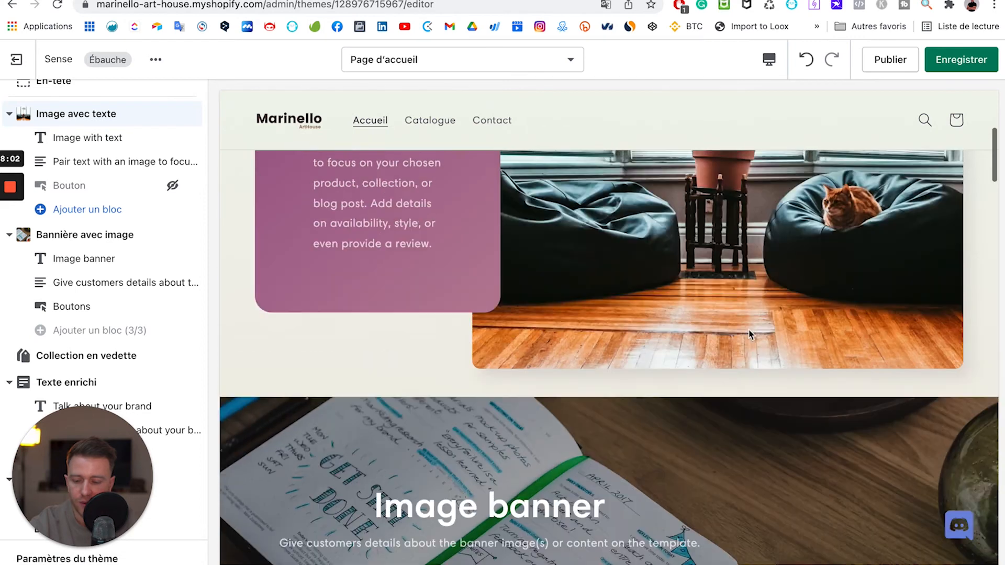
scroll(380, 241, up, 2)
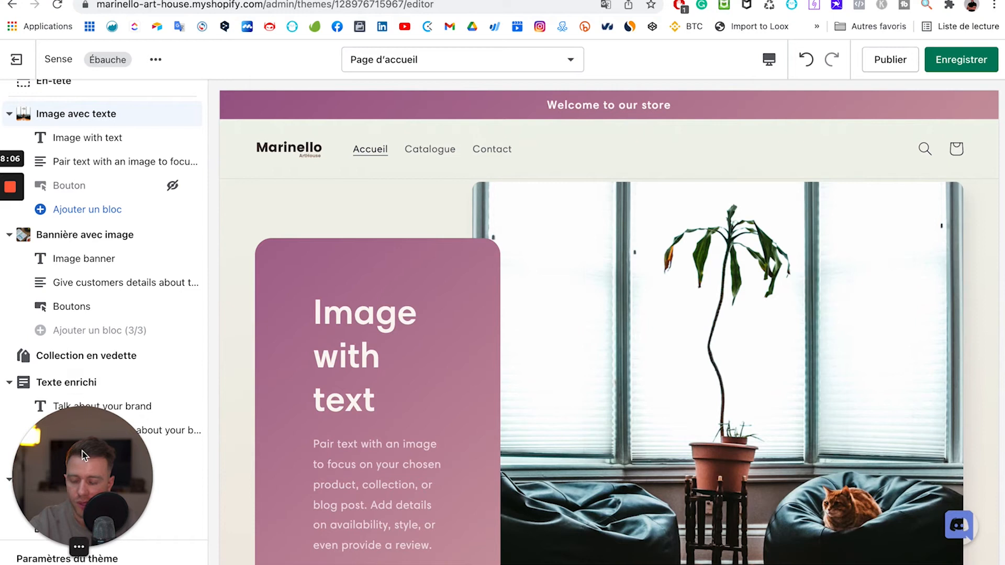
drag(83, 452, 83, 466)
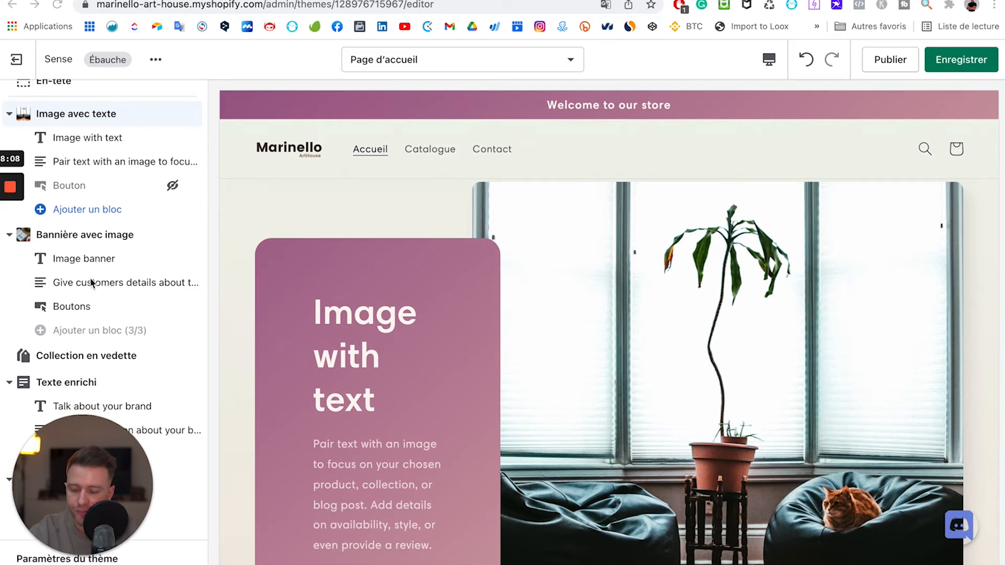
scroll(95, 145, up, 3)
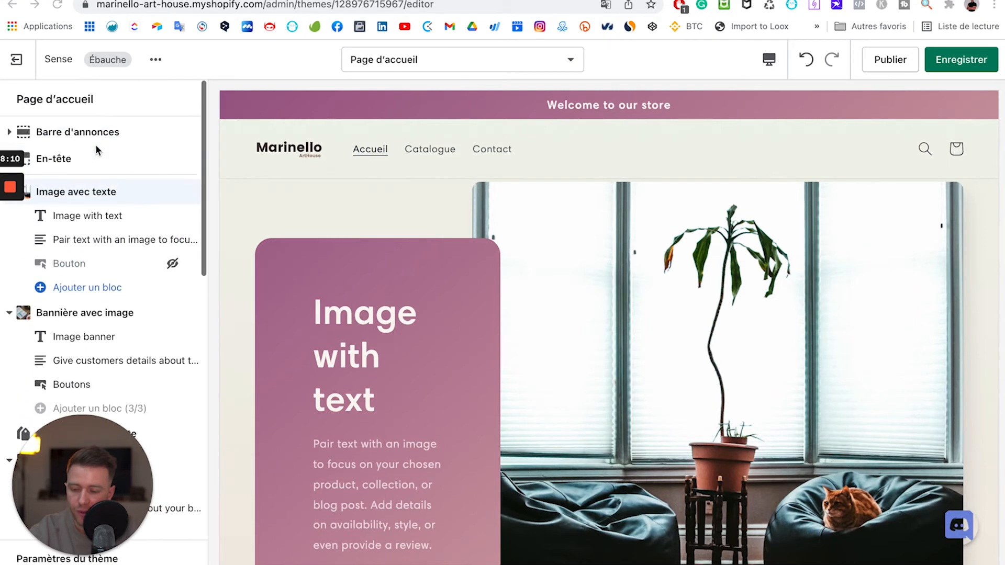
Review the Multicolonne section's settings down to its color scheme and margins, and return to the section list.
scroll(136, 344, down, 10)
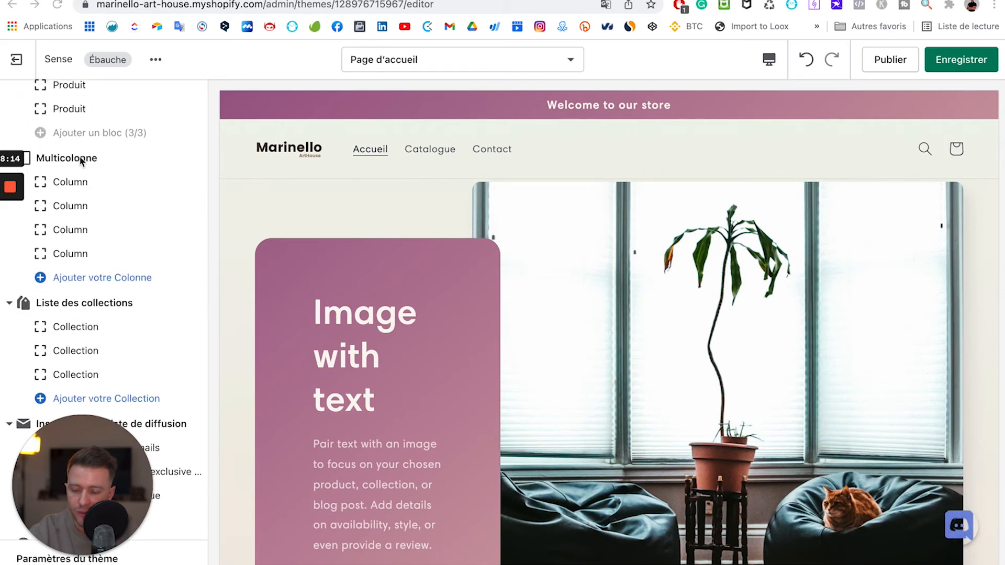
click(91, 191)
click(16, 100)
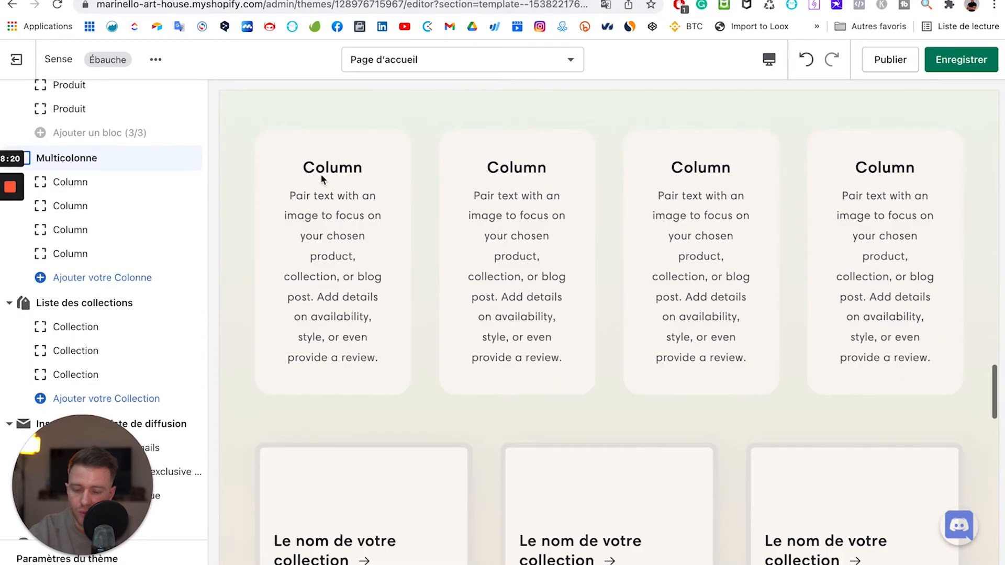
click(77, 190)
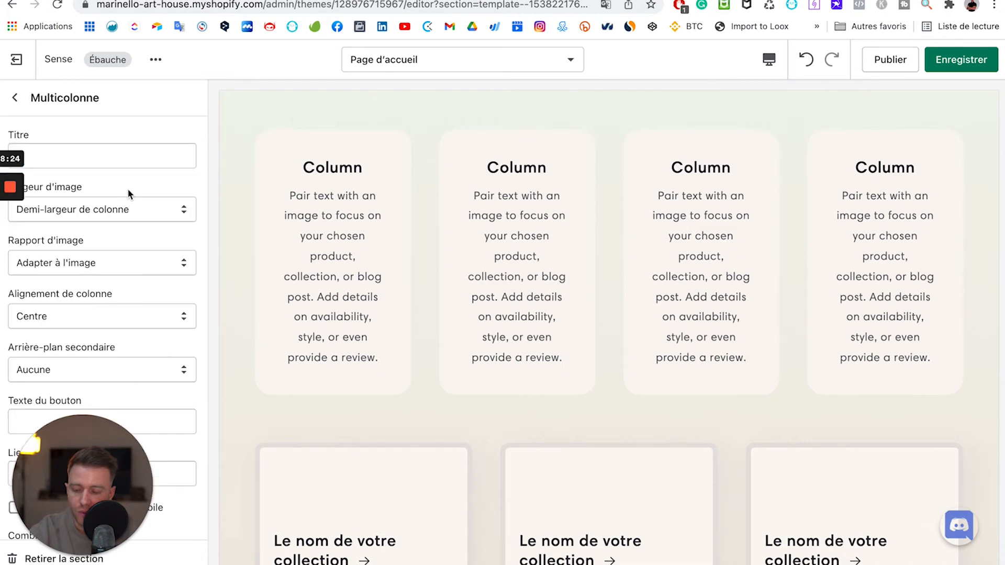
scroll(152, 190, down, 5)
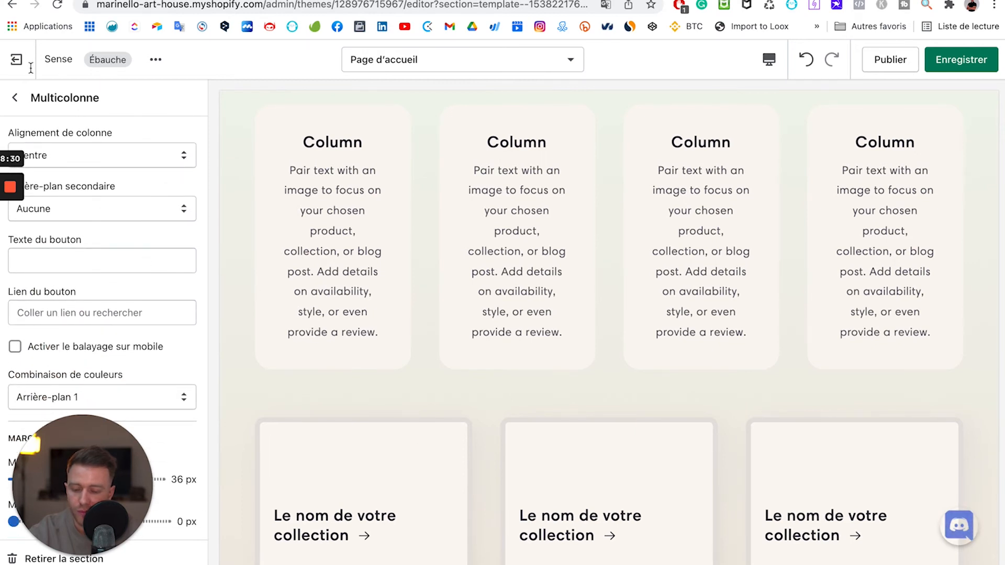
click(15, 97)
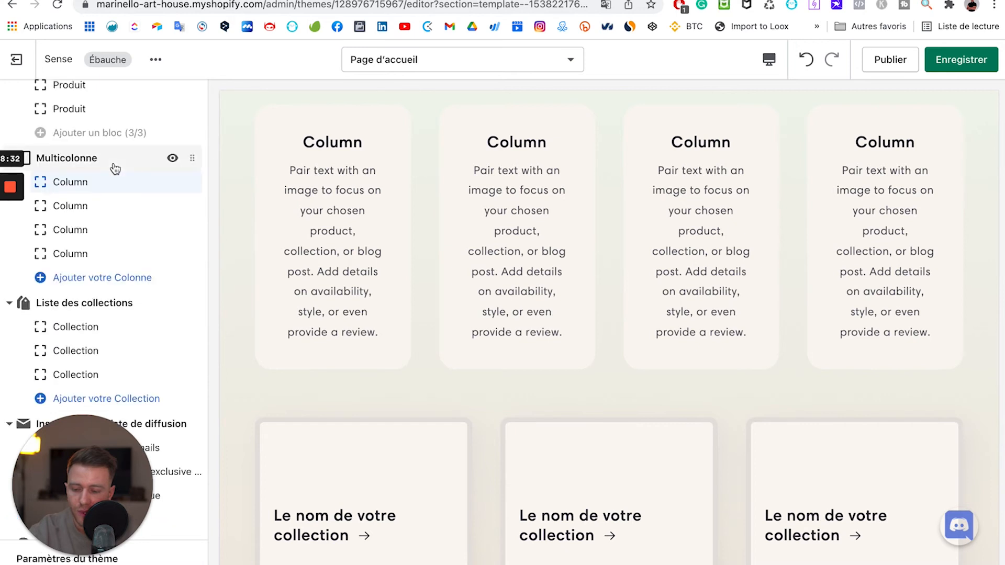
Look over the remaining sections in the list and the homepage preview back up to the announcement bar.
scroll(134, 306, down, 3)
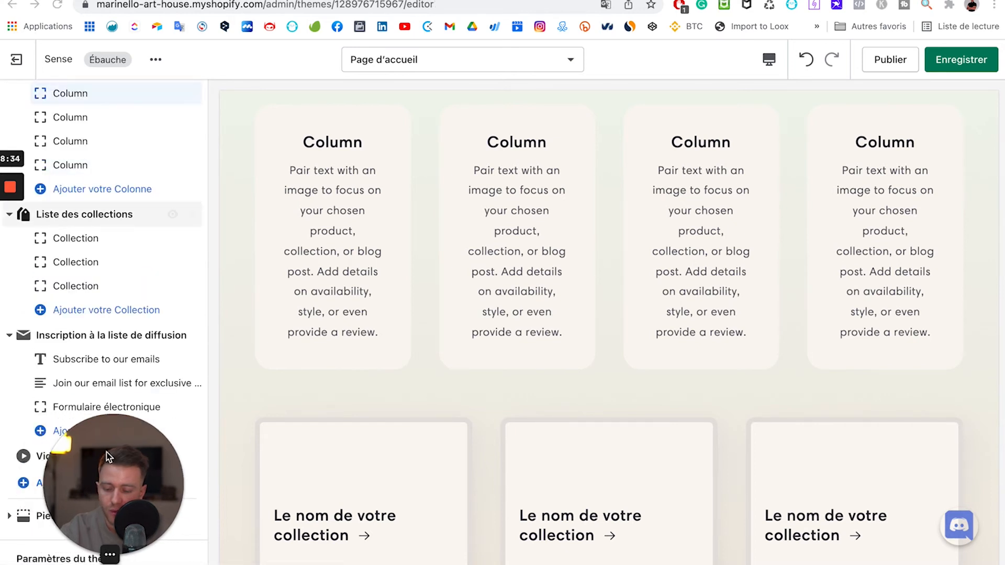
scroll(550, 371, up, 10)
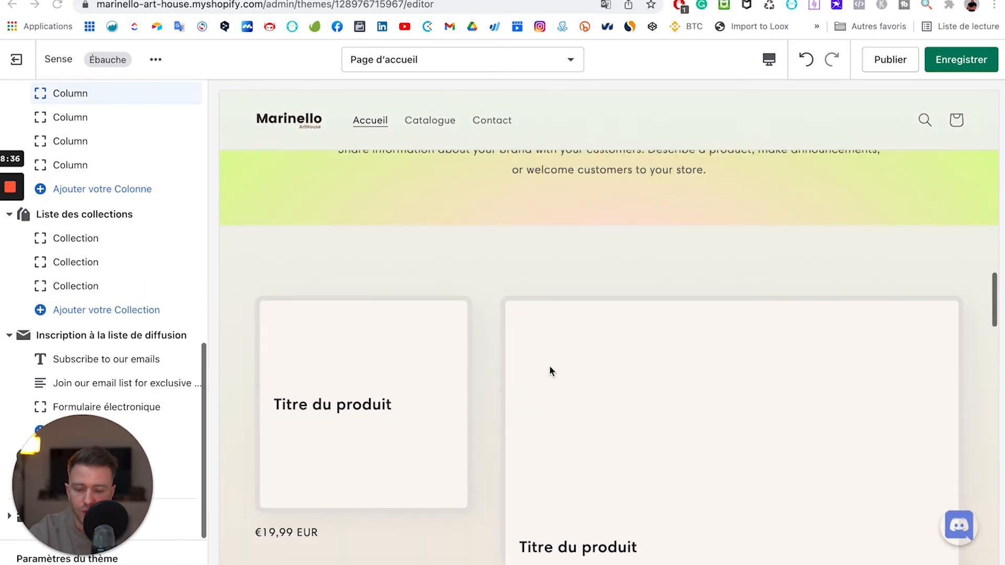
scroll(550, 367, up, 10)
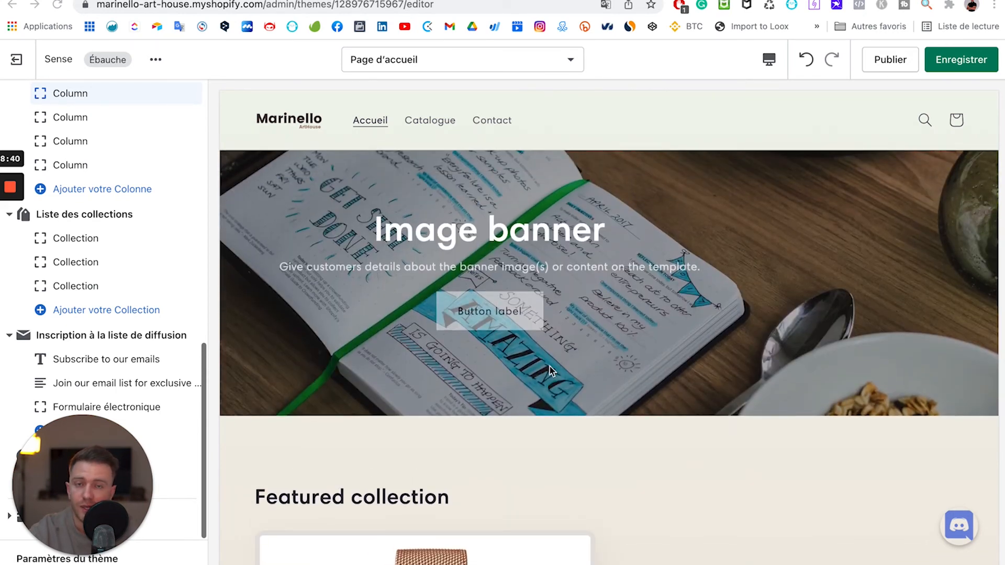
scroll(549, 371, up, 10)
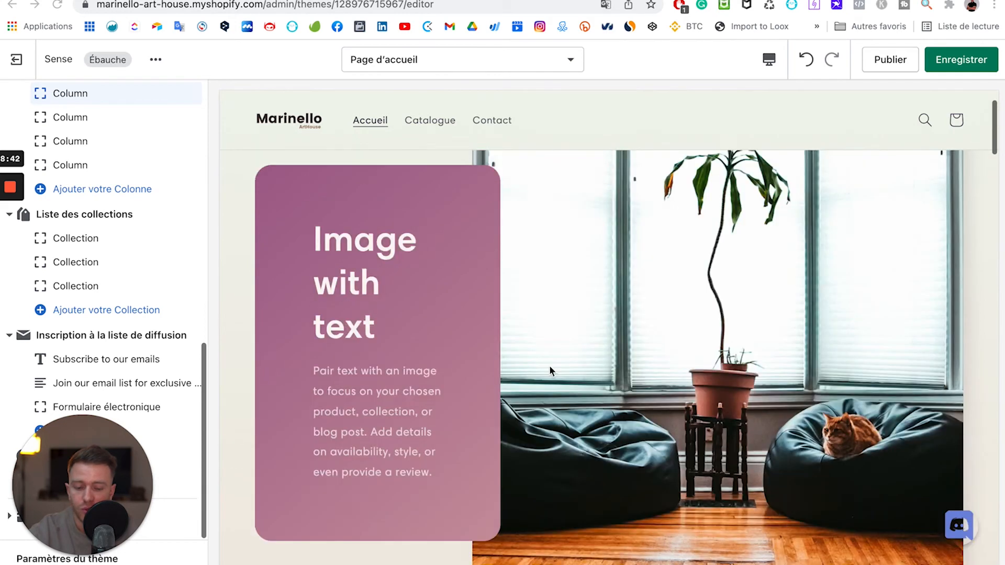
scroll(550, 370, up, 2)
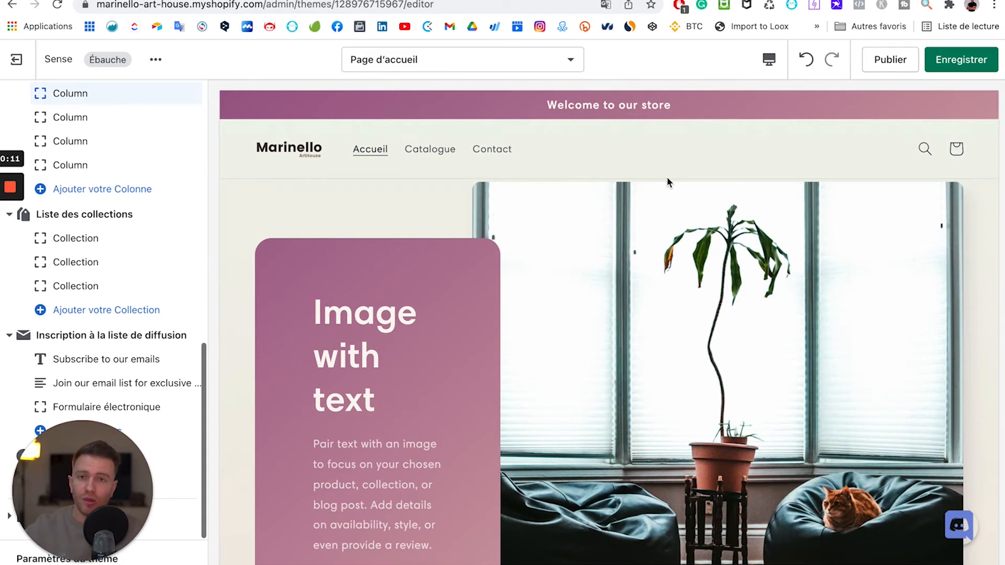
Switch the editor to the Produit par défaut template and view the product page preview down to the description.
click(527, 61)
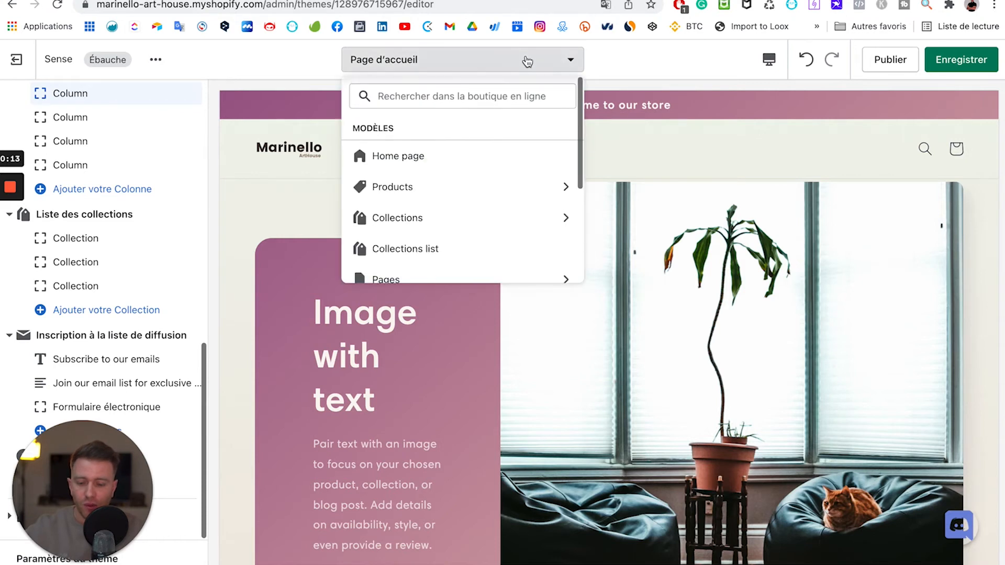
click(484, 184)
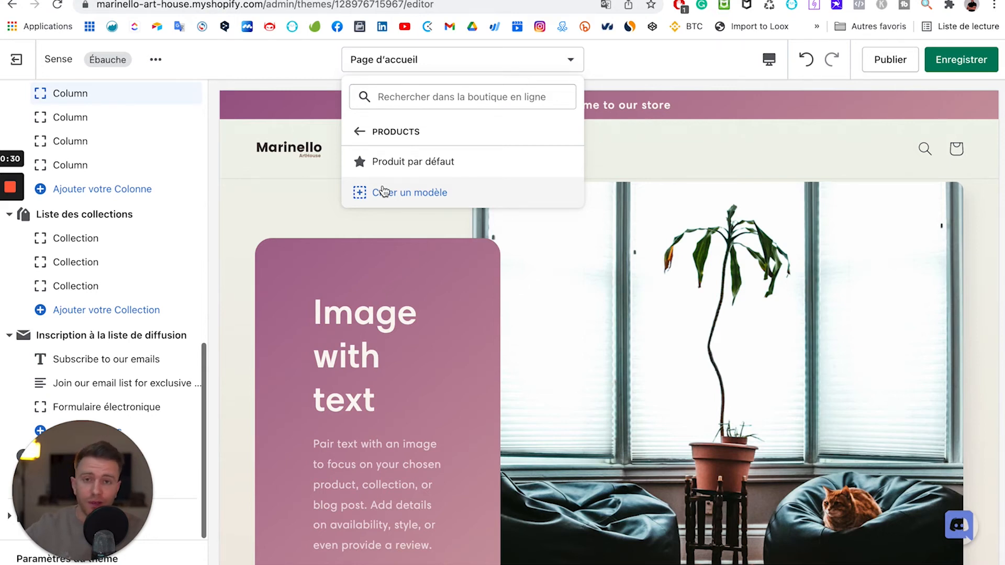
click(414, 162)
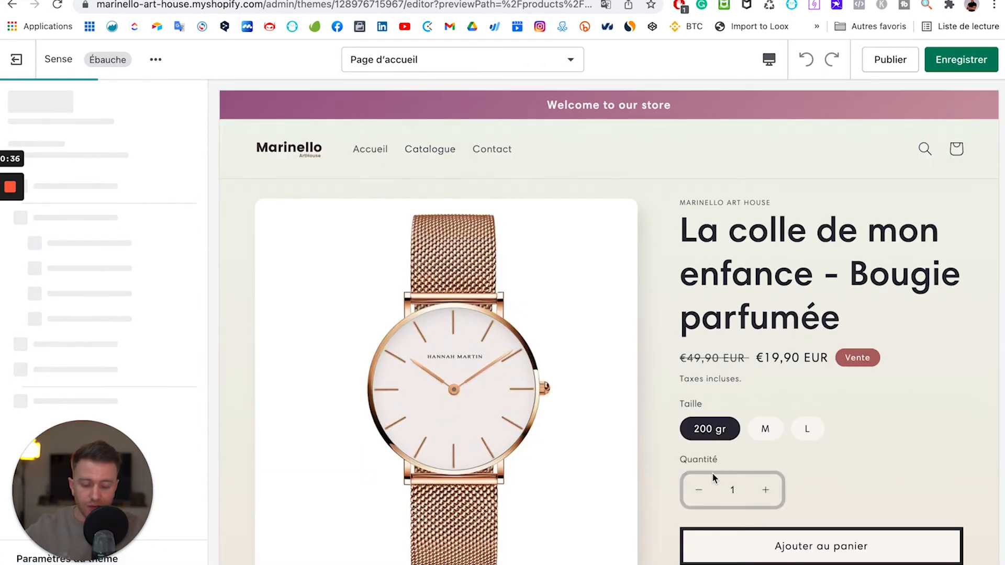
scroll(712, 473, down, 3)
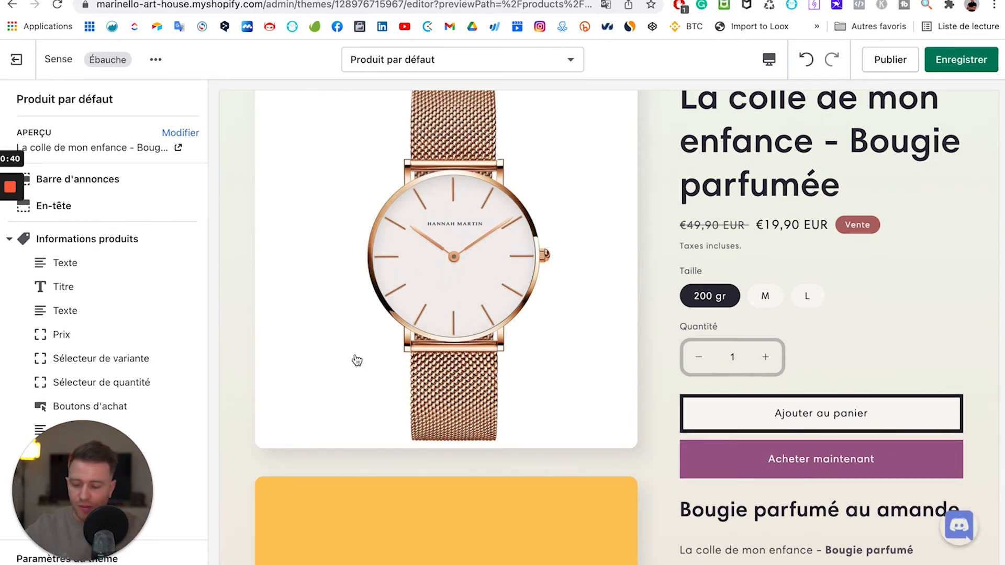
scroll(356, 360, down, 1)
scroll(656, 403, down, 1)
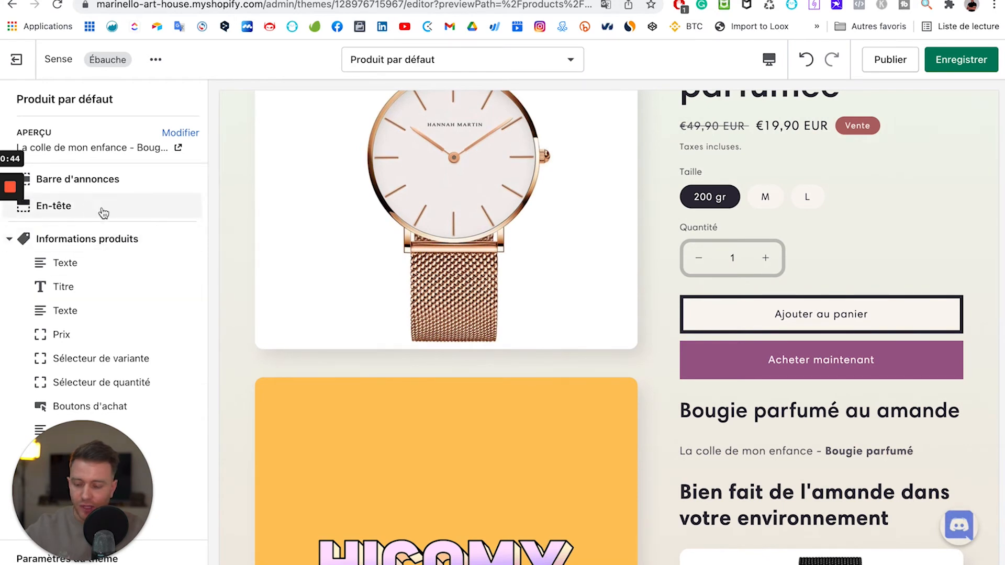
Set the desktop media layout of the Informations produits section to Vignettes and check the product images in the preview.
click(153, 243)
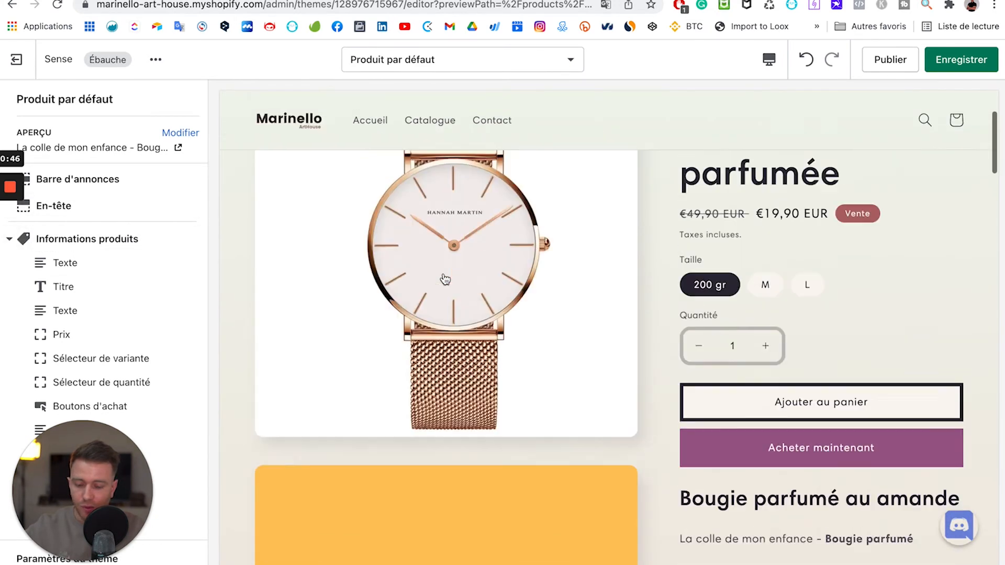
click(109, 244)
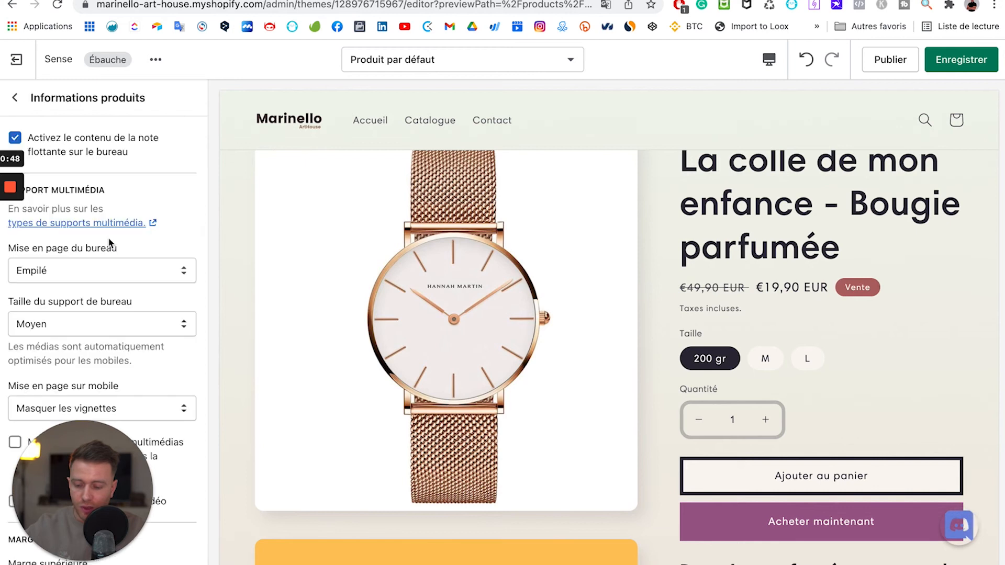
click(124, 268)
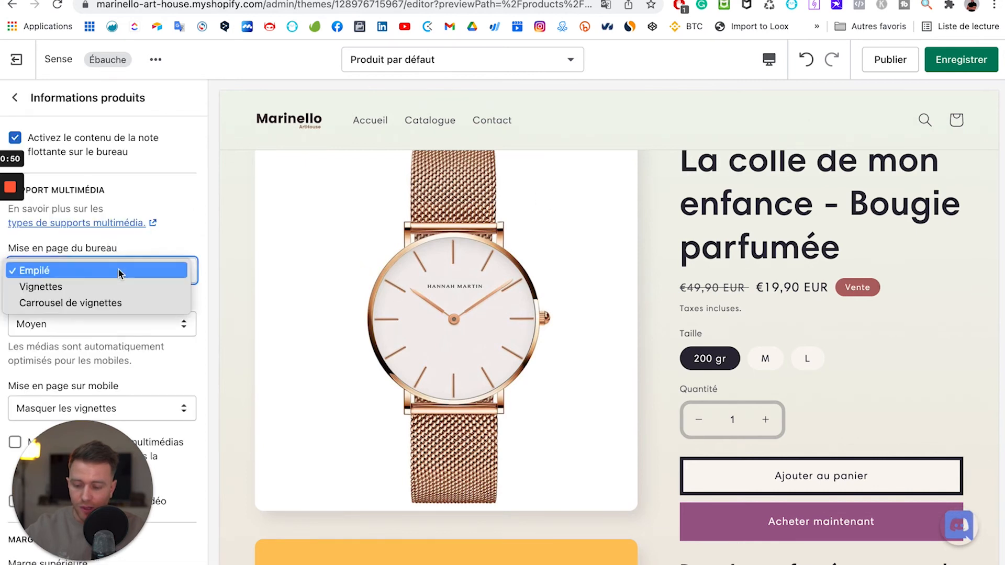
click(96, 290)
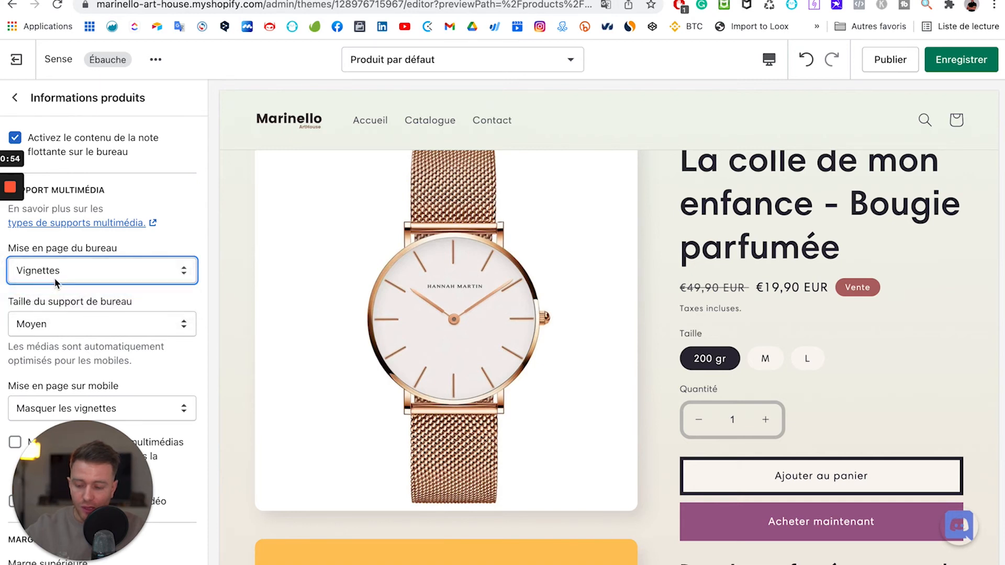
scroll(445, 431, down, 2)
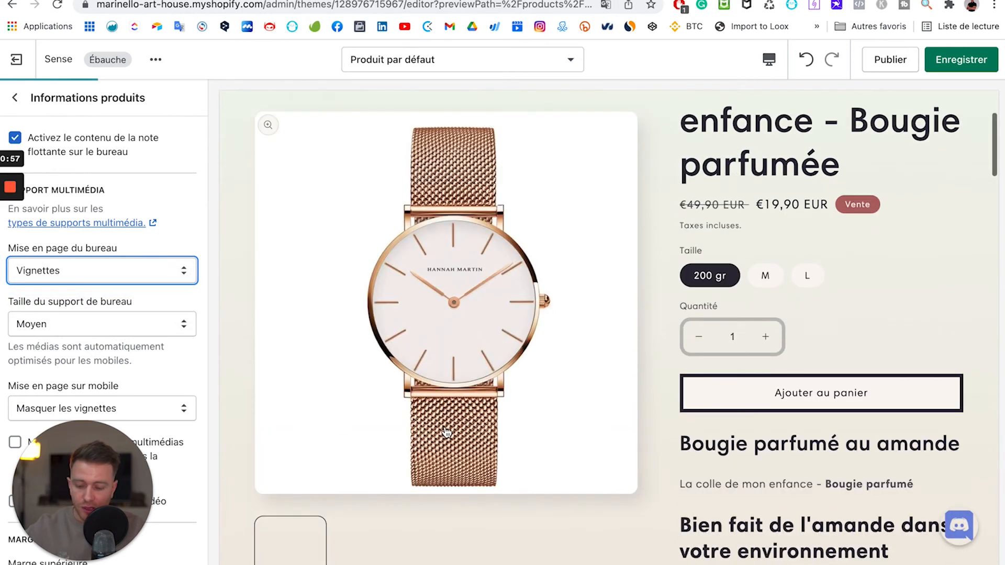
Try the Grand desktop media size for the Informations produits section and check the product image in the preview.
scroll(391, 506, down, 4)
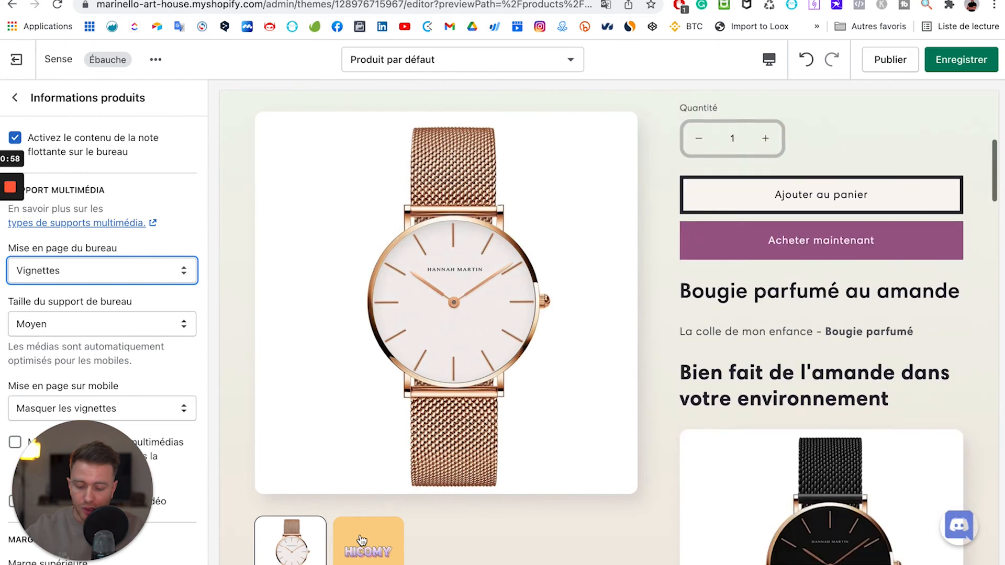
click(120, 324)
click(105, 340)
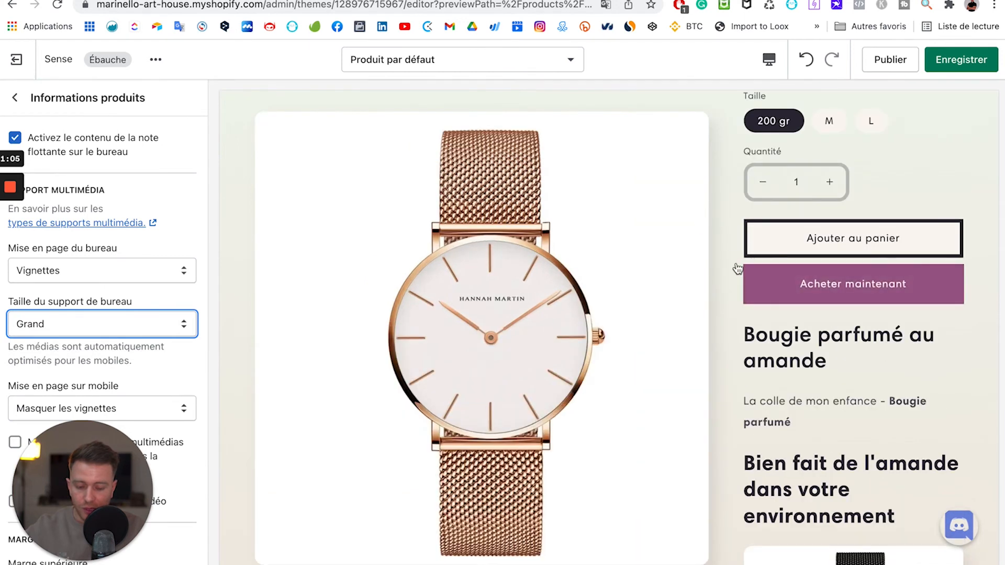
scroll(571, 320, up, 2)
scroll(571, 320, up, 5)
scroll(568, 319, down, 2)
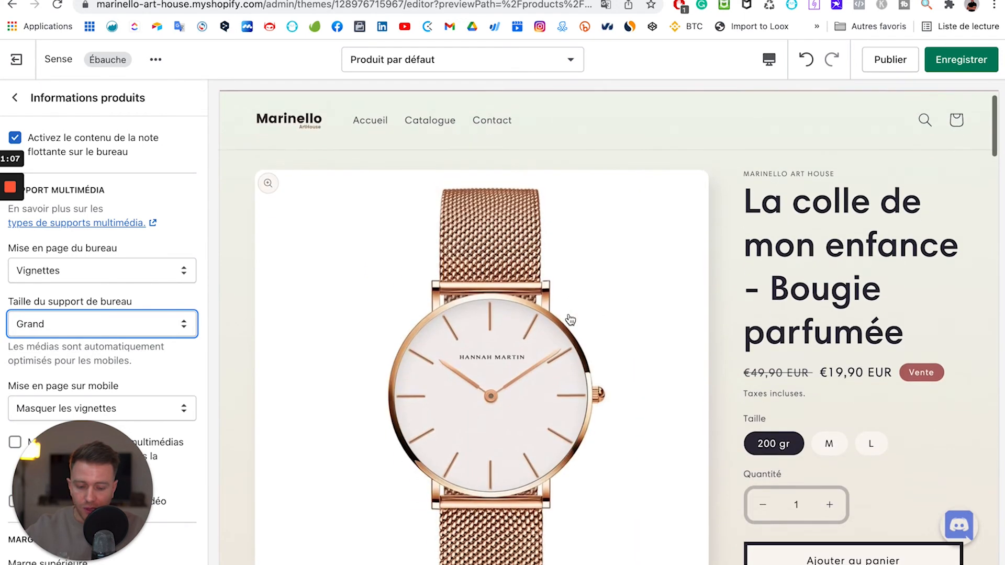
Set the desktop media size of the Informations produits section to Petit and check the product page preview.
click(123, 324)
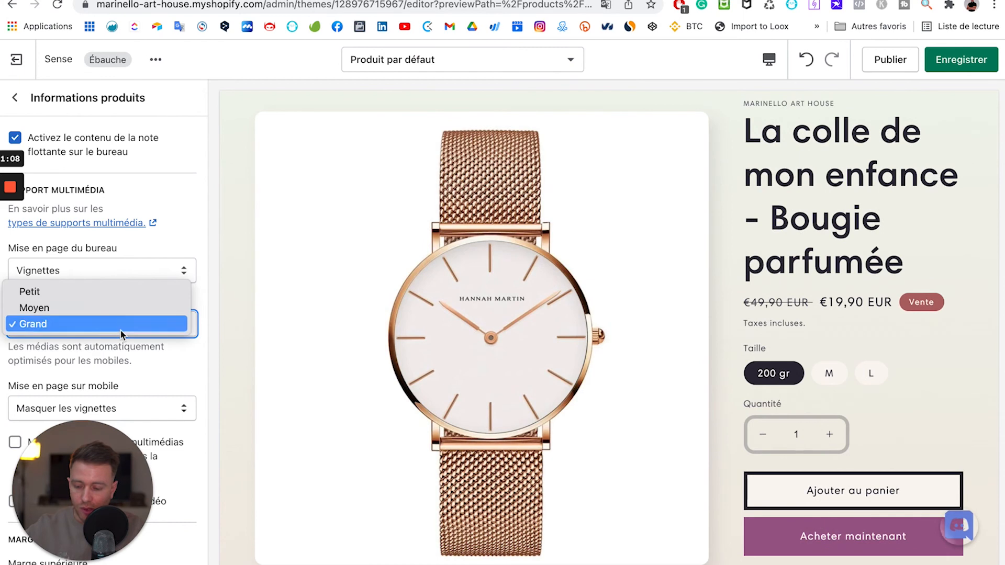
click(124, 294)
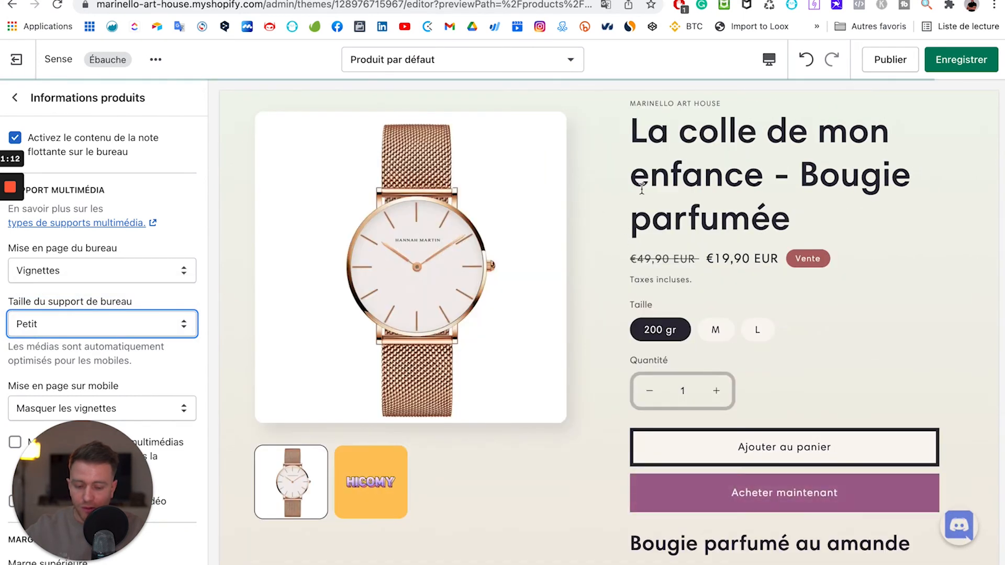
scroll(641, 188, up, 2)
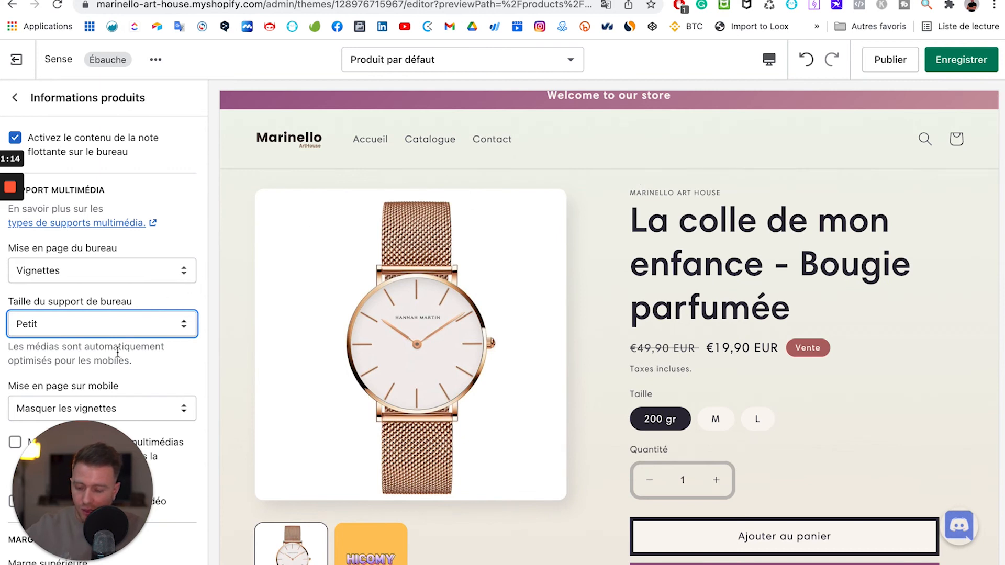
Review the mobile layout options, the variant media and video looping options, and the section margins of Informations produits.
scroll(118, 352, down, 2)
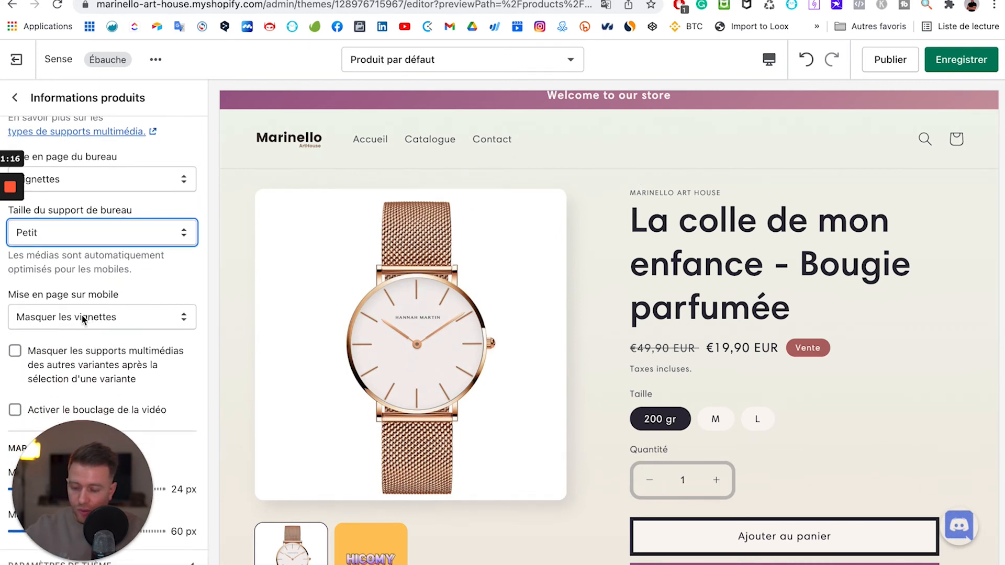
click(83, 317)
click(85, 316)
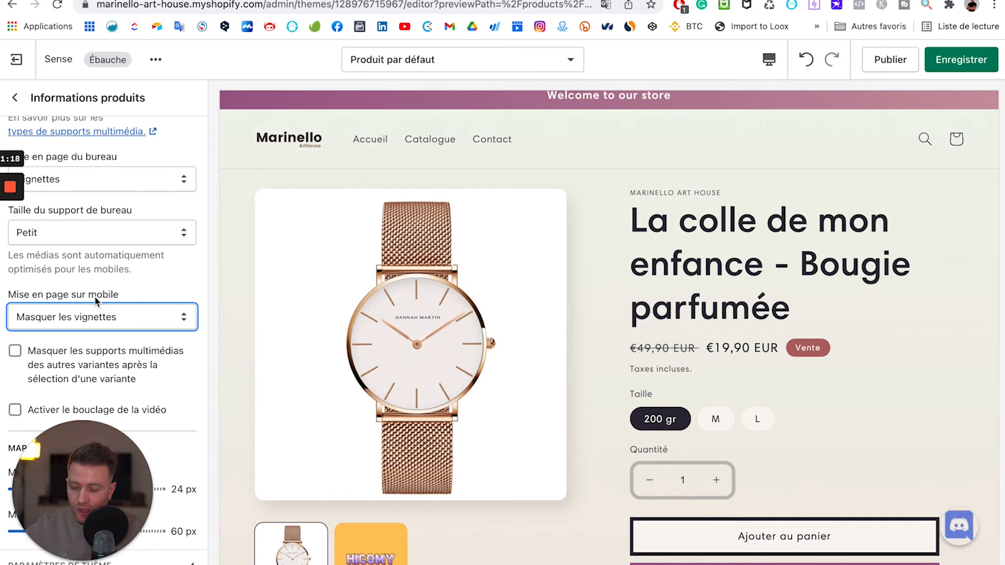
scroll(206, 351, down, 1)
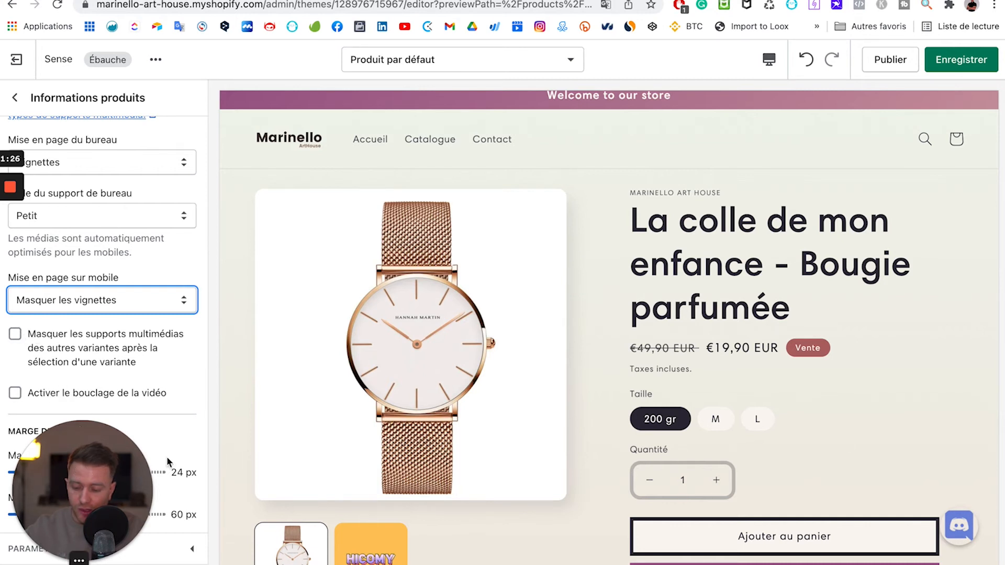
drag(84, 468, 325, 438)
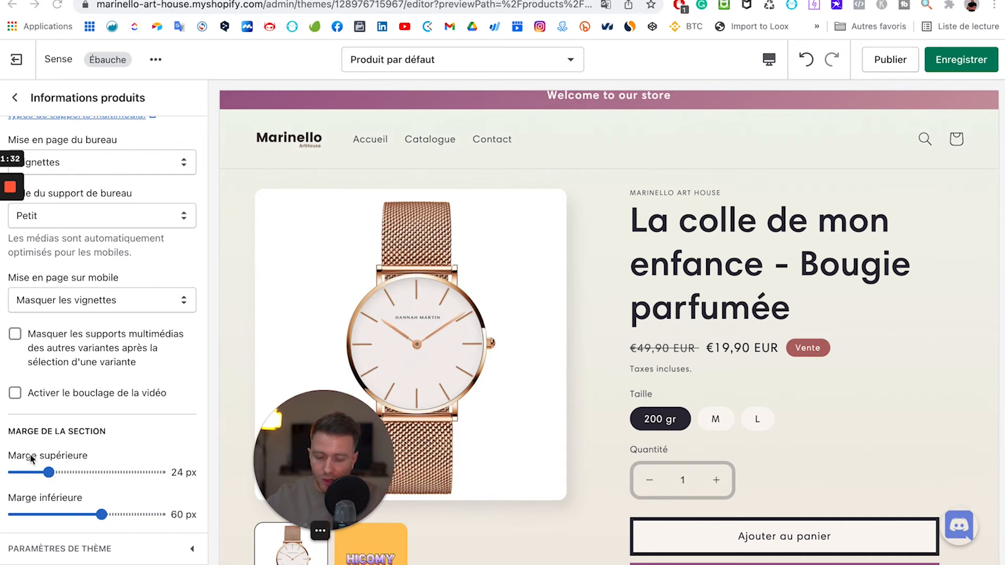
scroll(84, 134, up, 2)
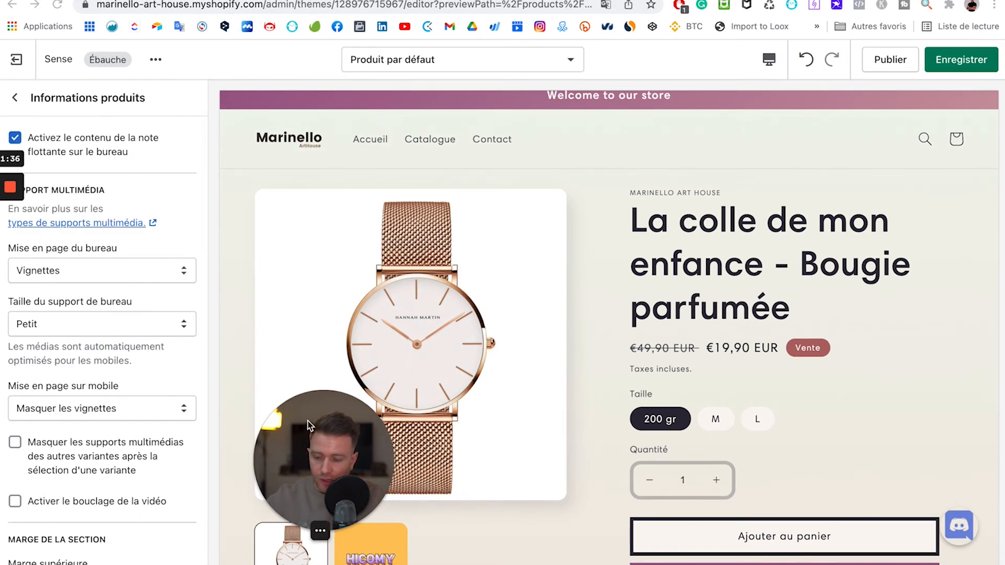
drag(309, 442, 66, 449)
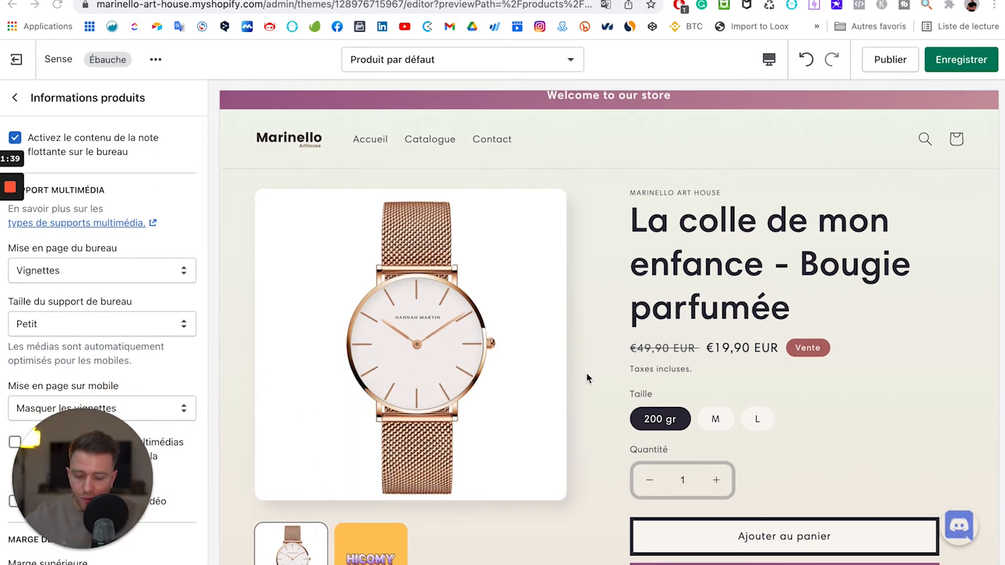
Examine how the product images and thumbnails behave beside the product details as the product page preview moves down and back.
scroll(587, 373, down, 3)
scroll(586, 373, up, 5)
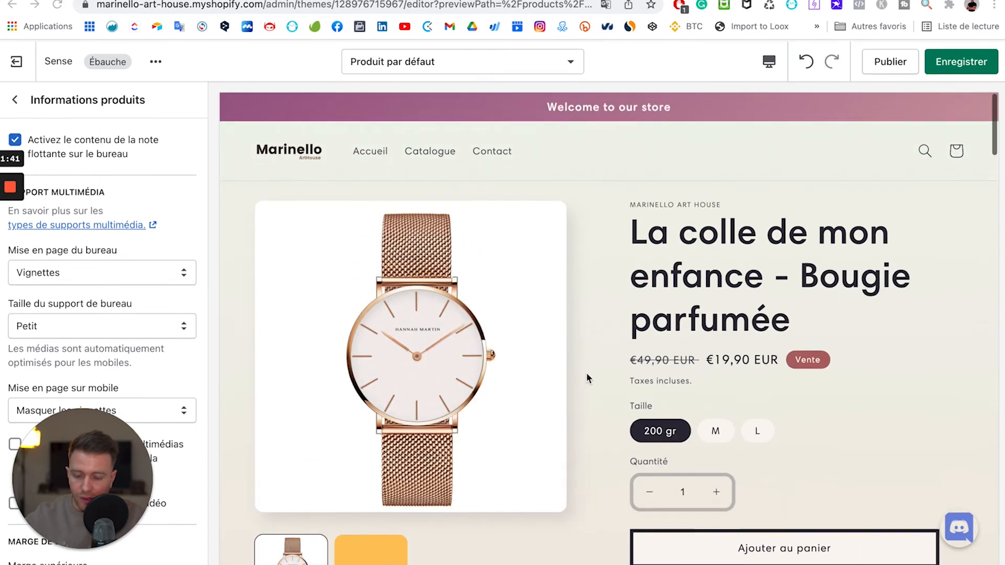
scroll(587, 376, down, 3)
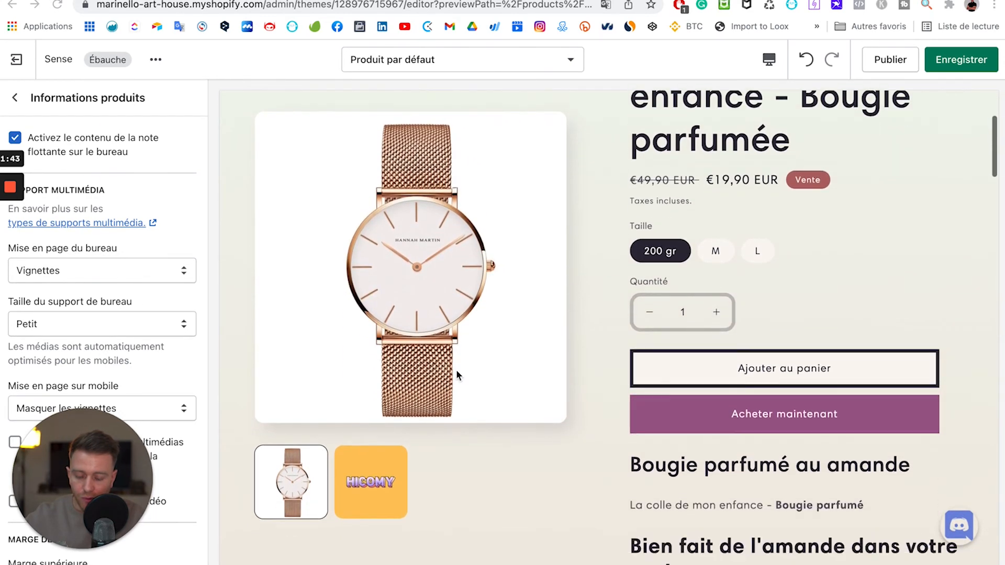
scroll(622, 325, down, 5)
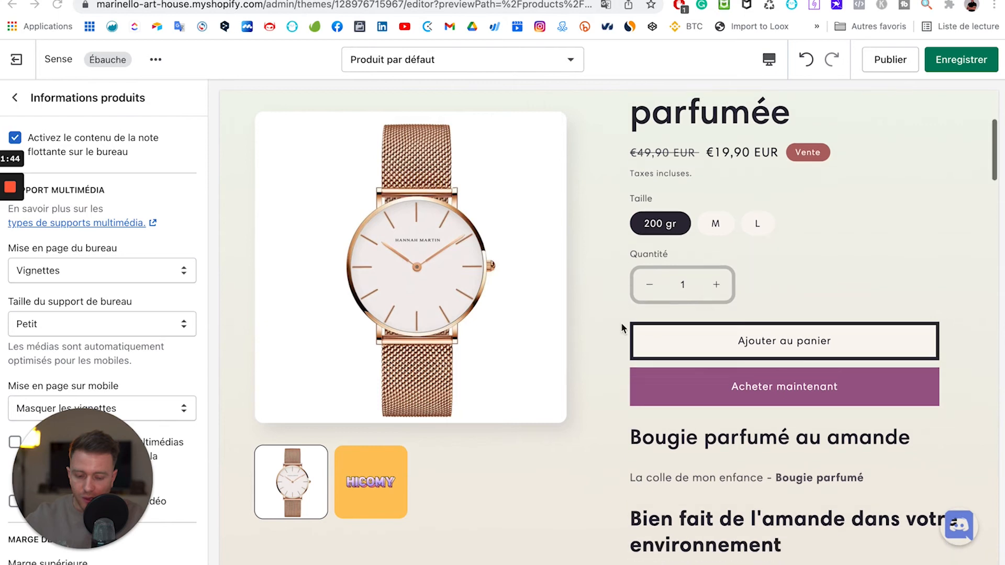
scroll(621, 324, up, 5)
scroll(621, 322, up, 4)
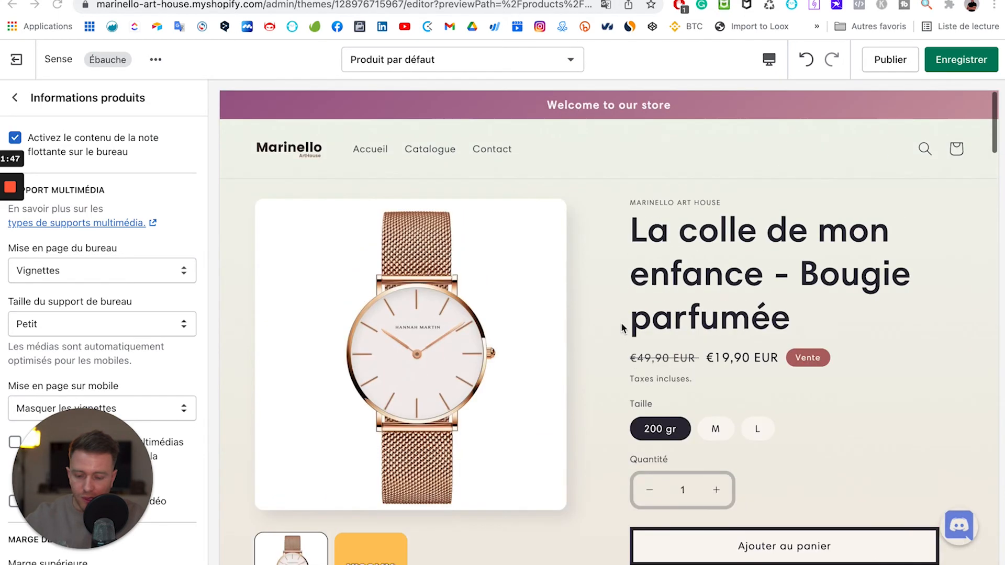
scroll(621, 322, down, 3)
scroll(621, 324, up, 3)
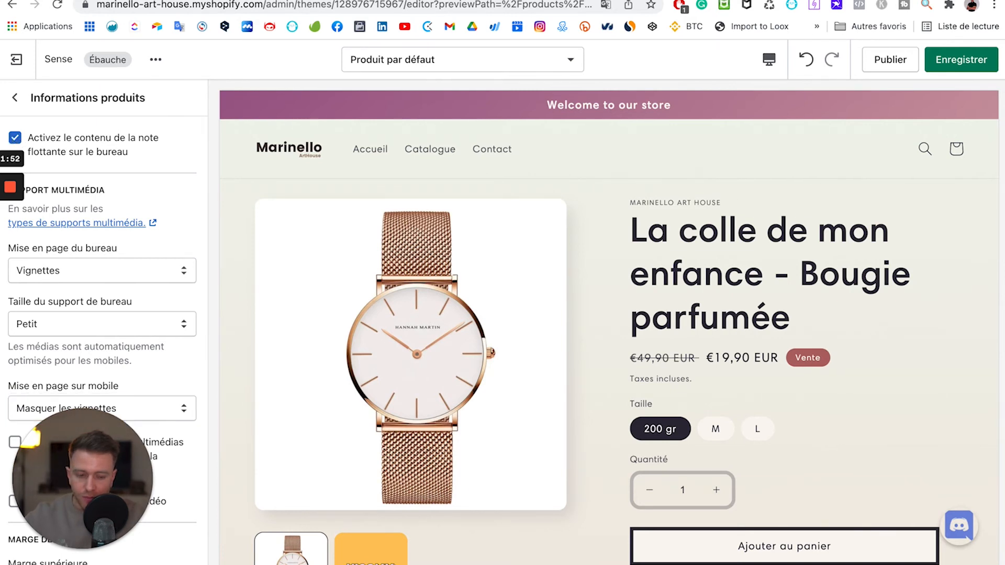
Try turning off the floating content option on desktop and check how the product images move in the preview down to the collapsible rows.
click(63, 138)
scroll(500, 365, down, 3)
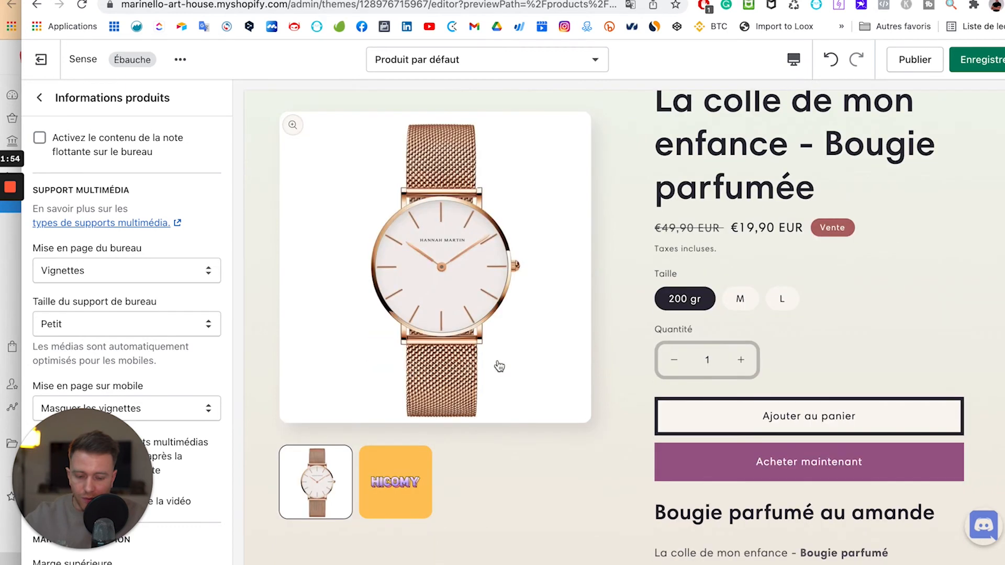
scroll(500, 367, up, 3)
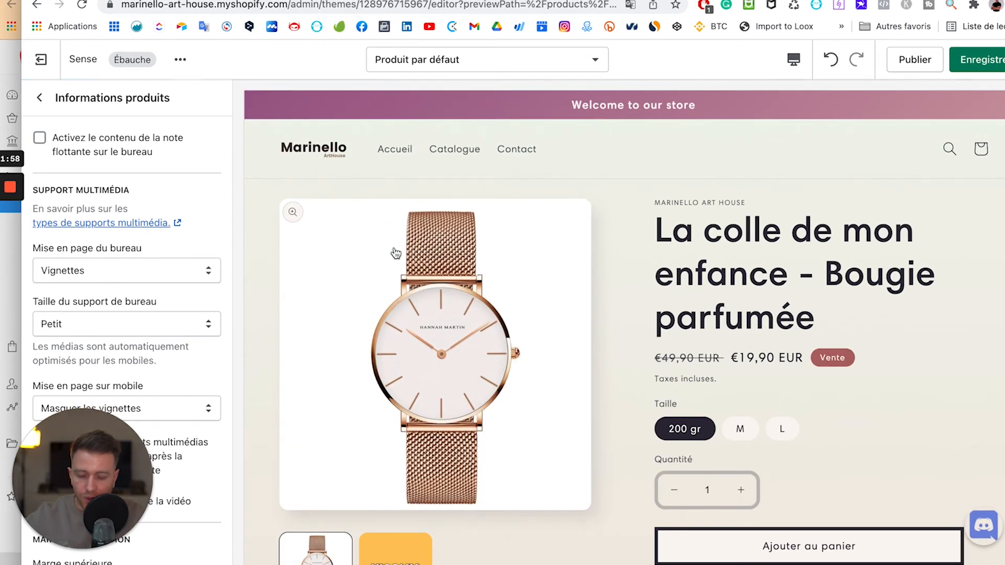
scroll(449, 238, down, 10)
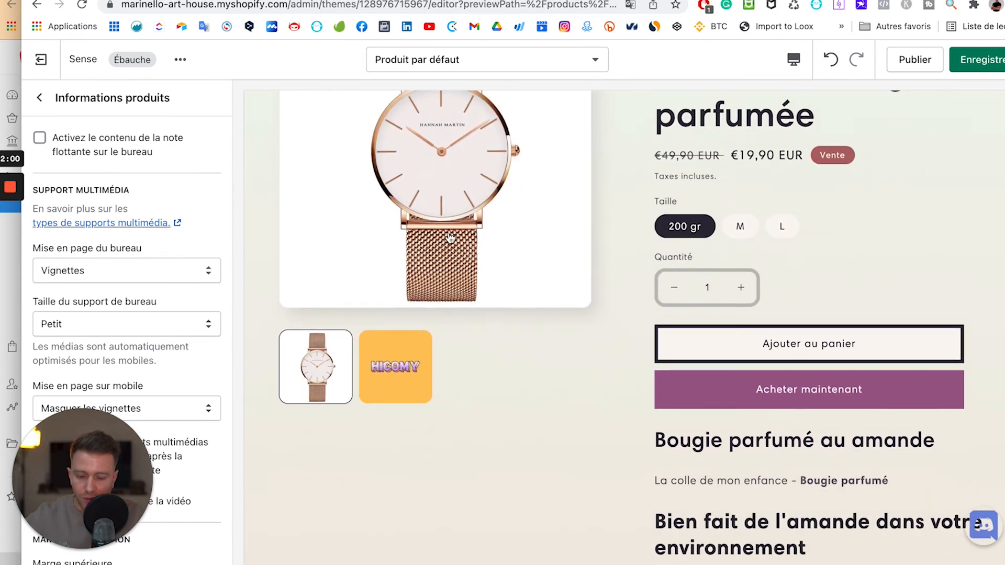
scroll(448, 237, down, 8)
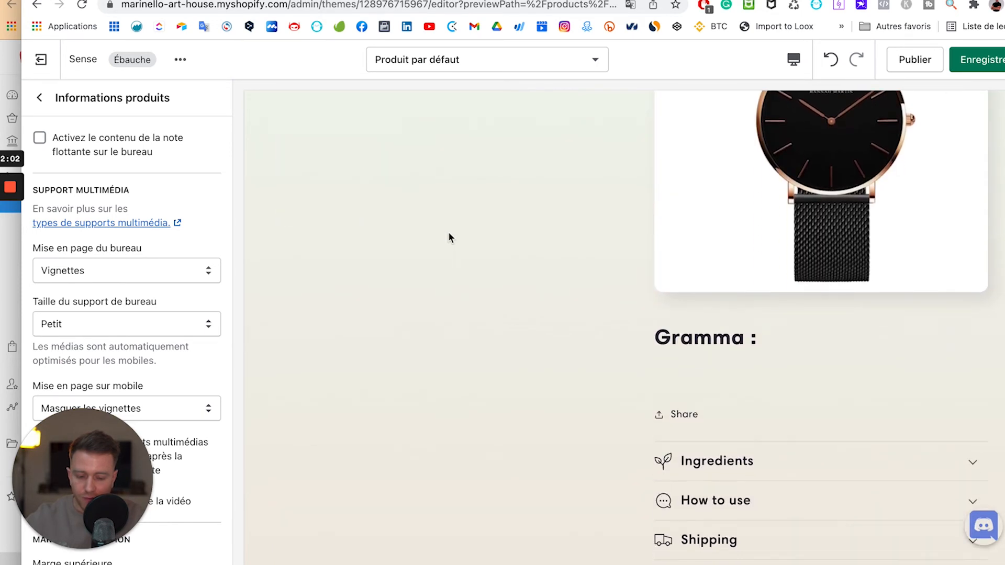
scroll(448, 236, up, 8)
scroll(449, 237, up, 10)
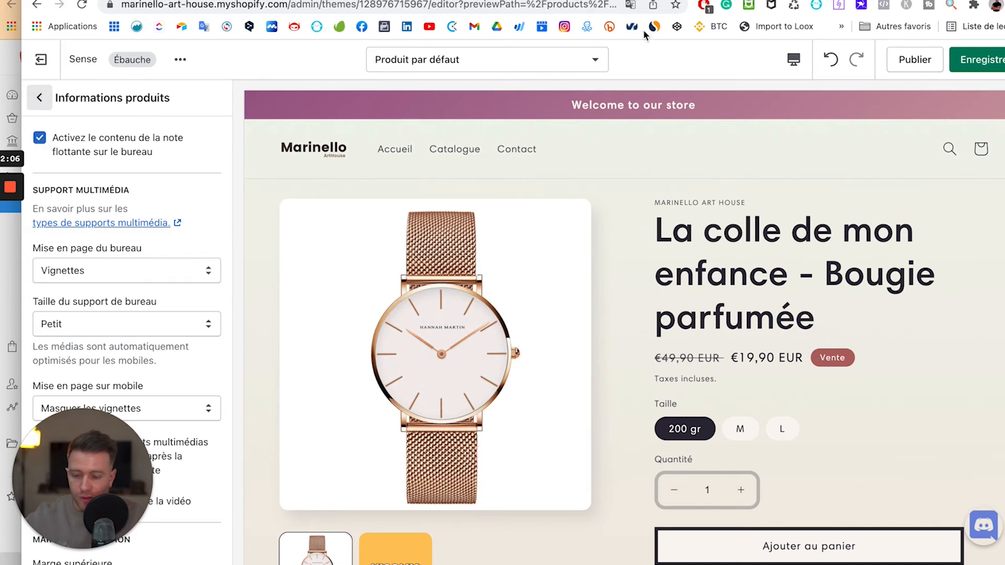
Return to the section list and view the block types that can be added to Informations produits, then close the list.
click(40, 97)
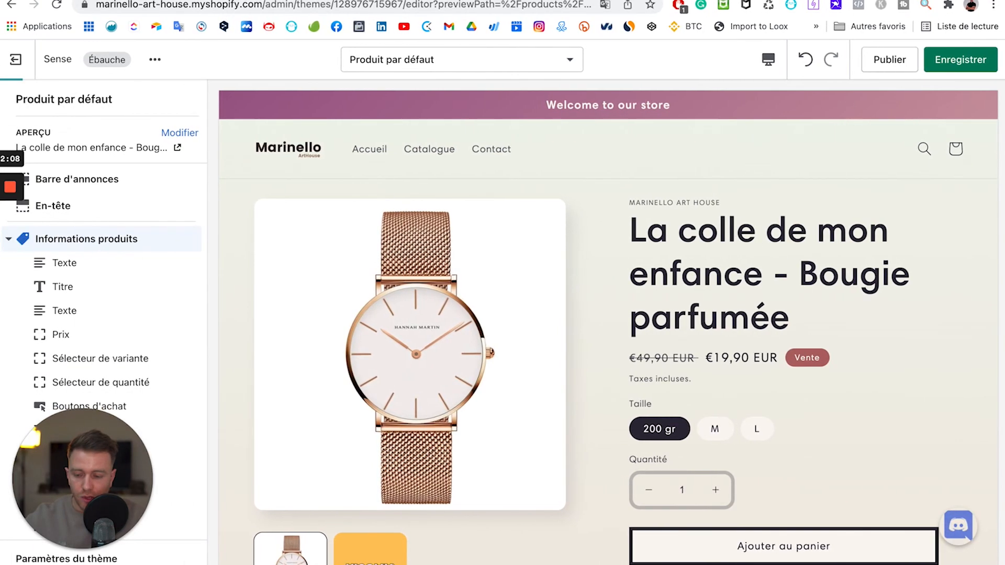
drag(70, 470, 294, 462)
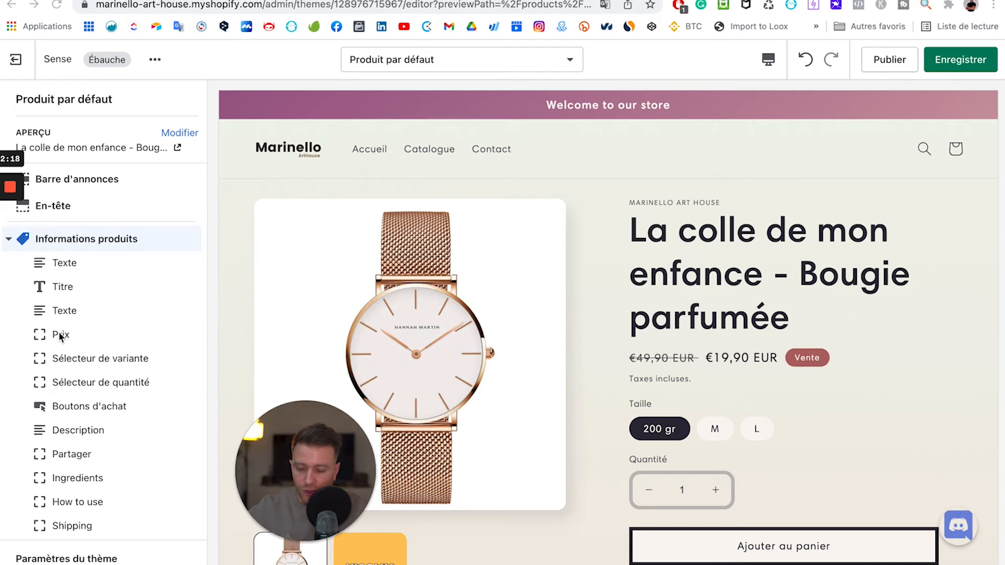
scroll(71, 362, down, 5)
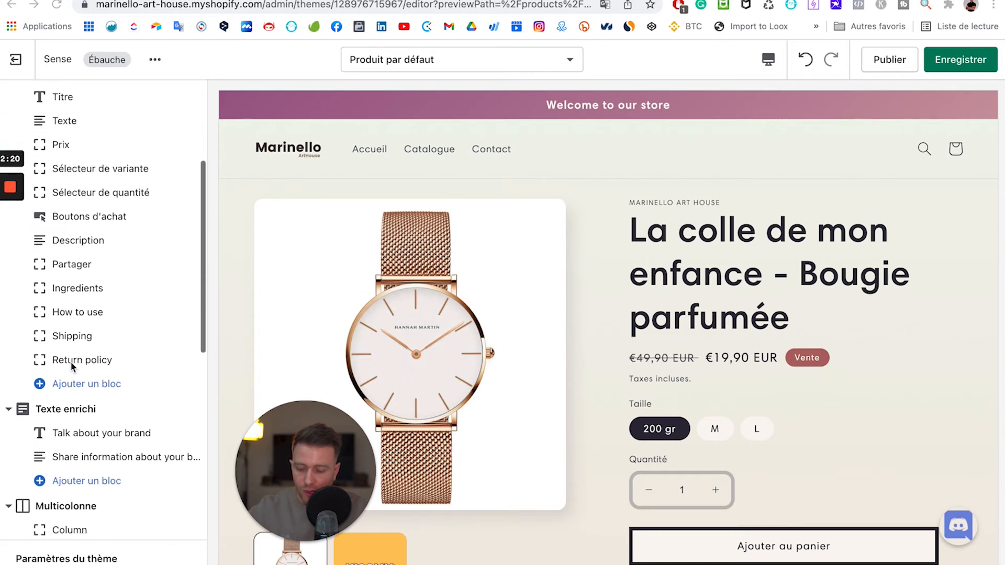
click(98, 387)
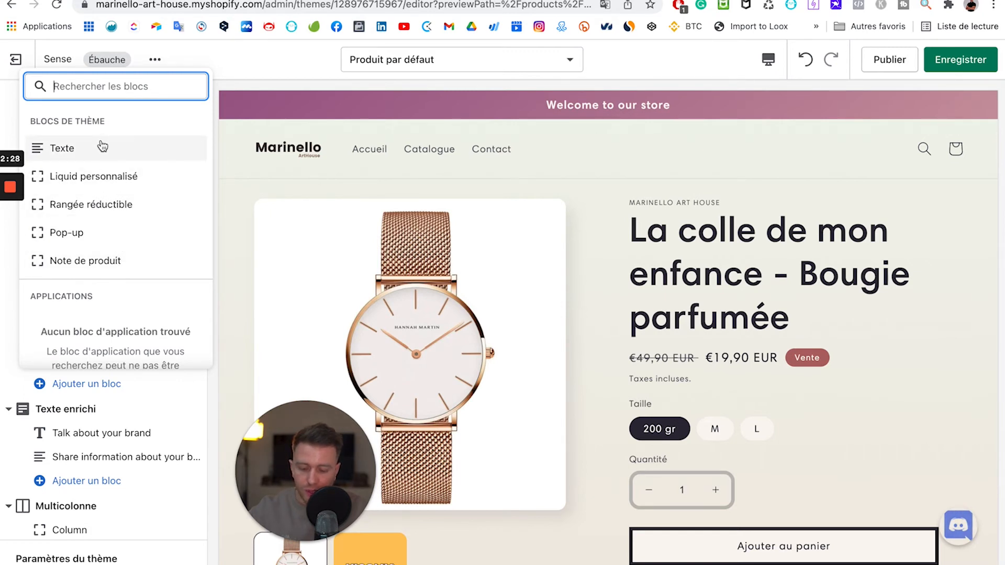
scroll(596, 419, down, 5)
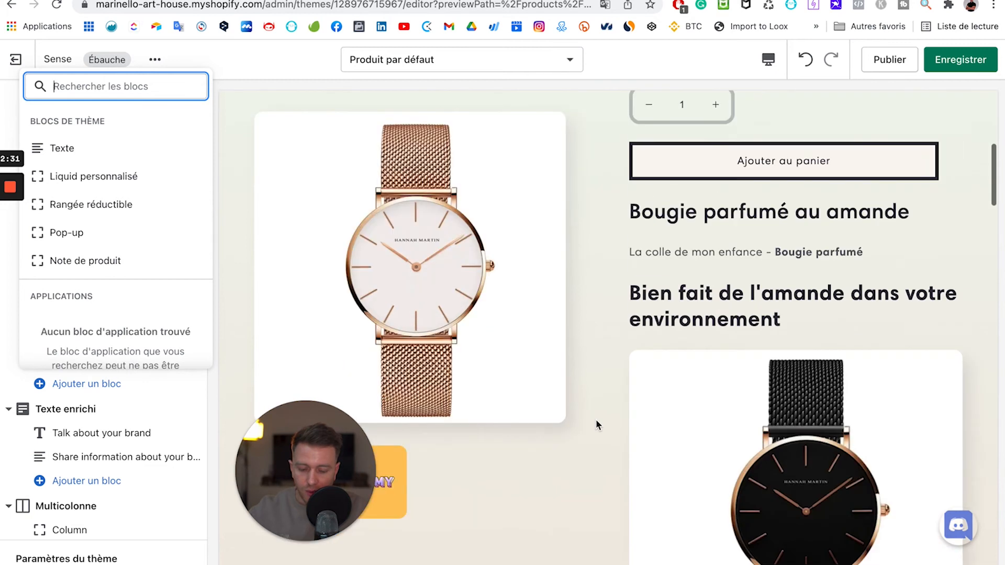
click(596, 420)
Look over the product description, share link and collapsible rows in the product page preview.
scroll(607, 528, down, 10)
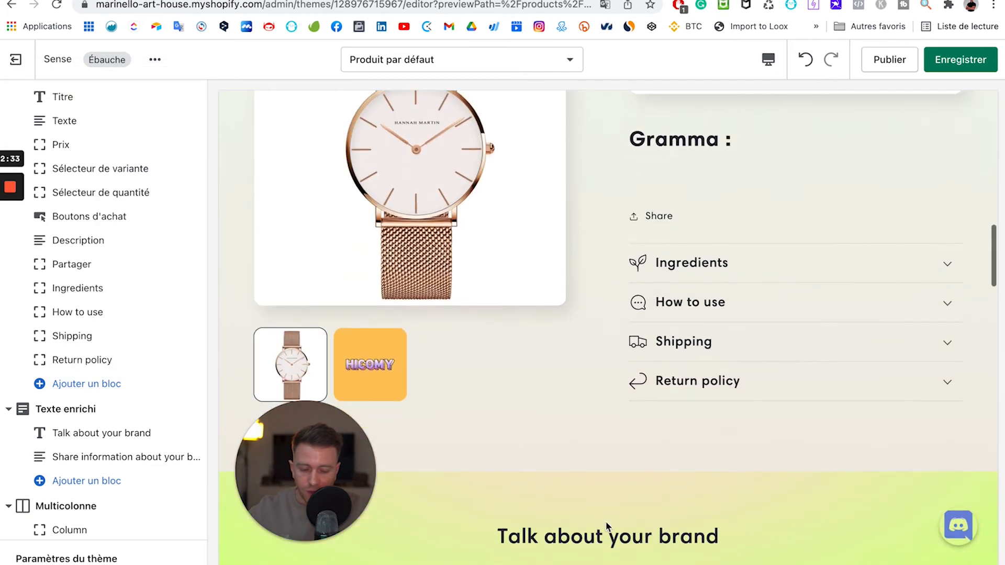
scroll(647, 234, up, 1)
scroll(644, 233, up, 7)
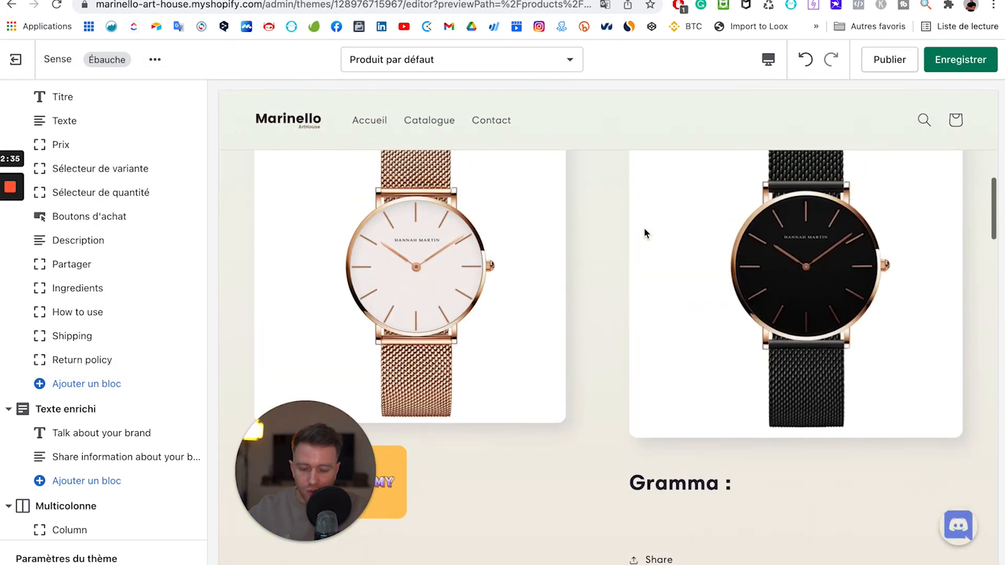
scroll(732, 283, up, 3)
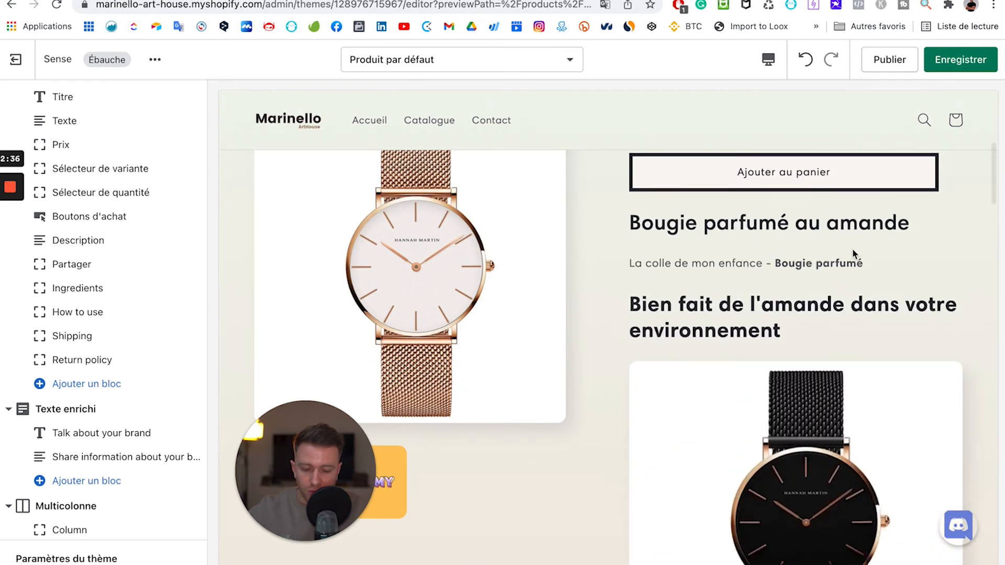
scroll(770, 334, down, 8)
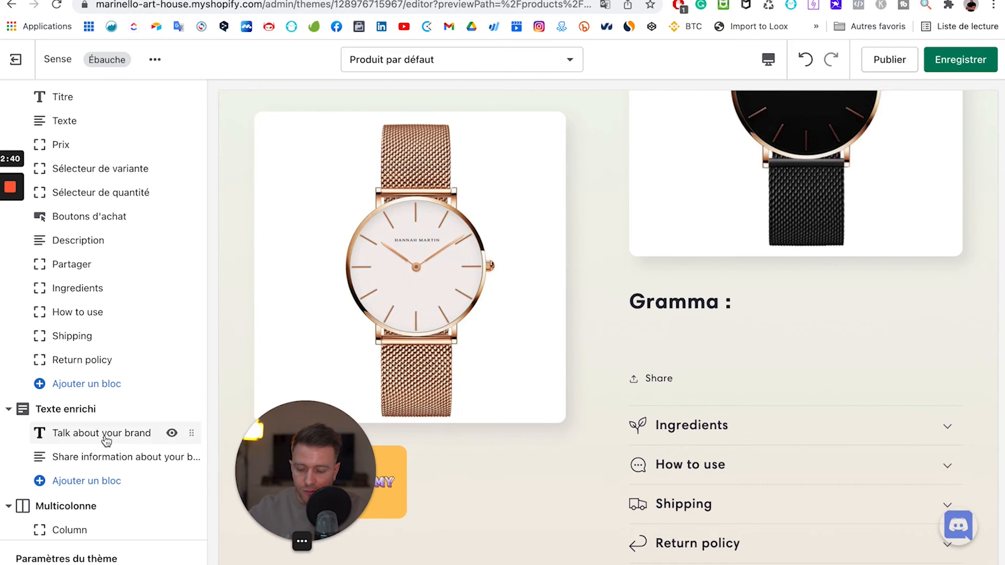
Look over the Texte enrichi, Multicolonne and Image avec texte sections in the section list and the product page preview.
scroll(105, 442, down, 2)
scroll(561, 468, down, 1)
scroll(561, 466, down, 10)
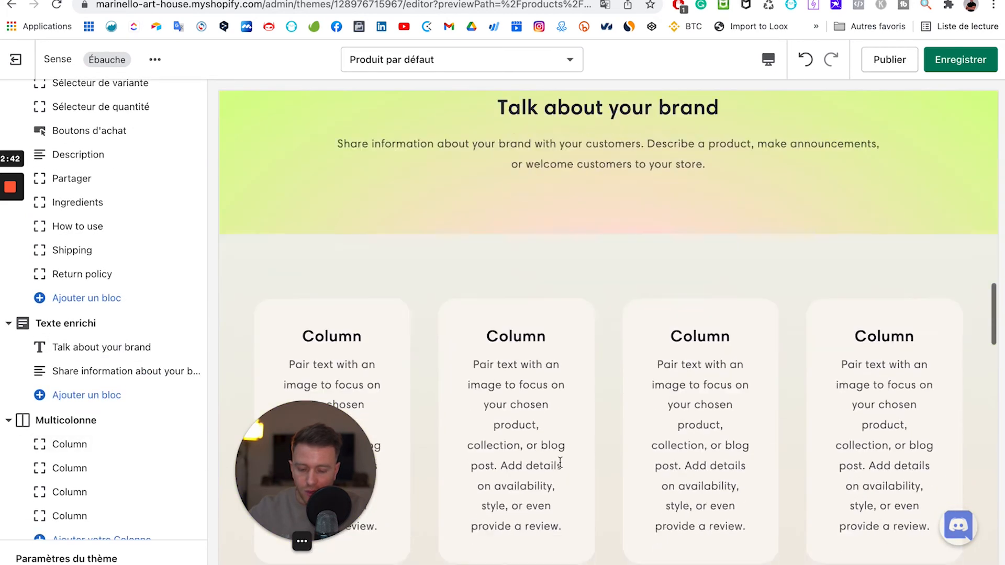
scroll(560, 462, up, 7)
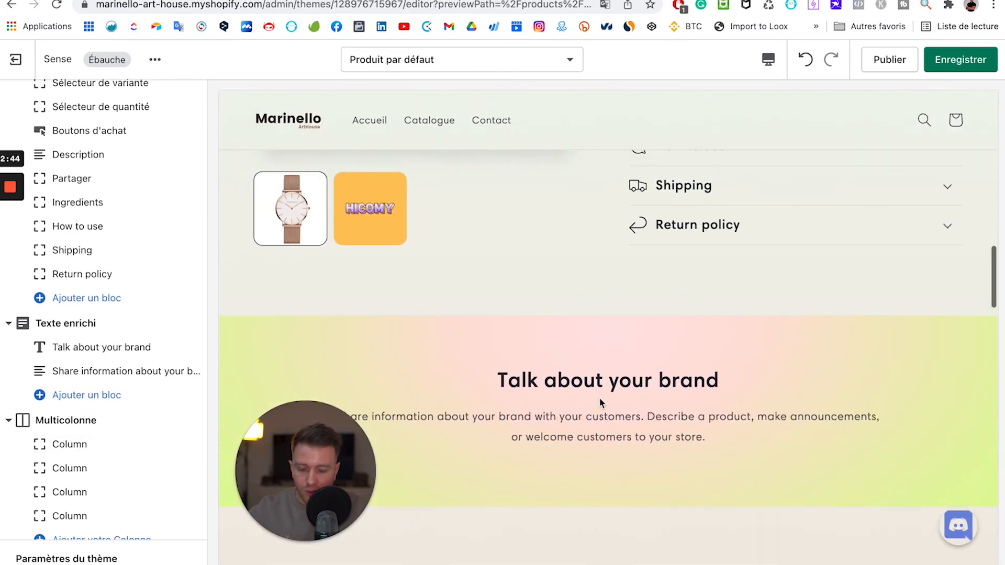
scroll(591, 402, down, 8)
scroll(648, 292, down, 7)
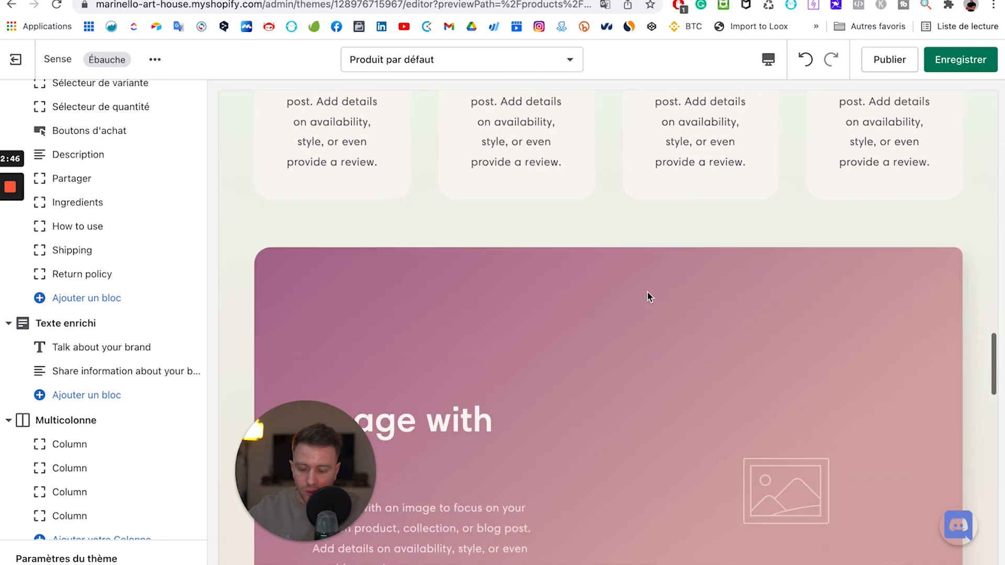
scroll(74, 416, down, 5)
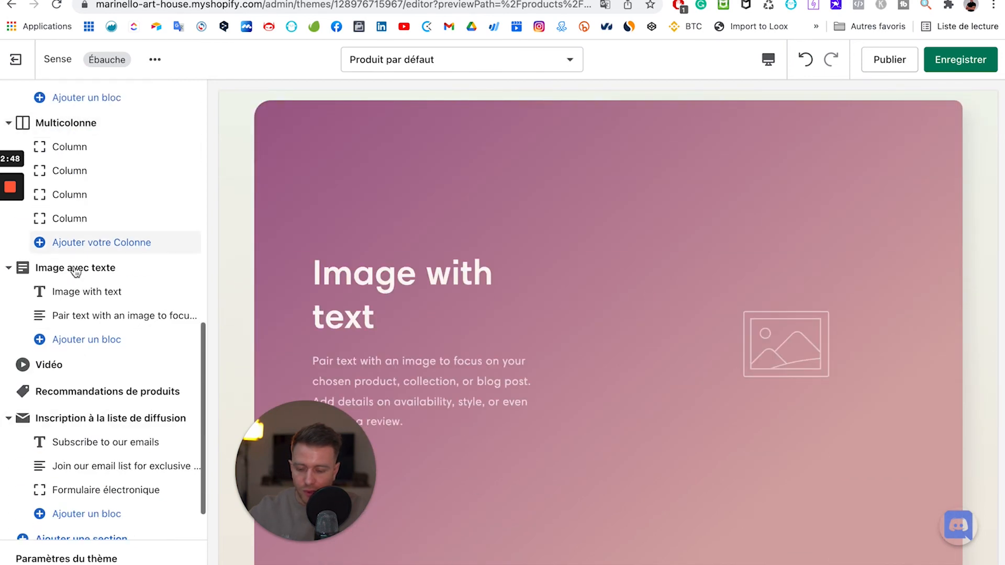
Look over the Vidéo, Recommandations de produits and Inscription à la liste de diffusion sections in the section list and the product page preview.
scroll(487, 346, down, 7)
scroll(487, 347, down, 3)
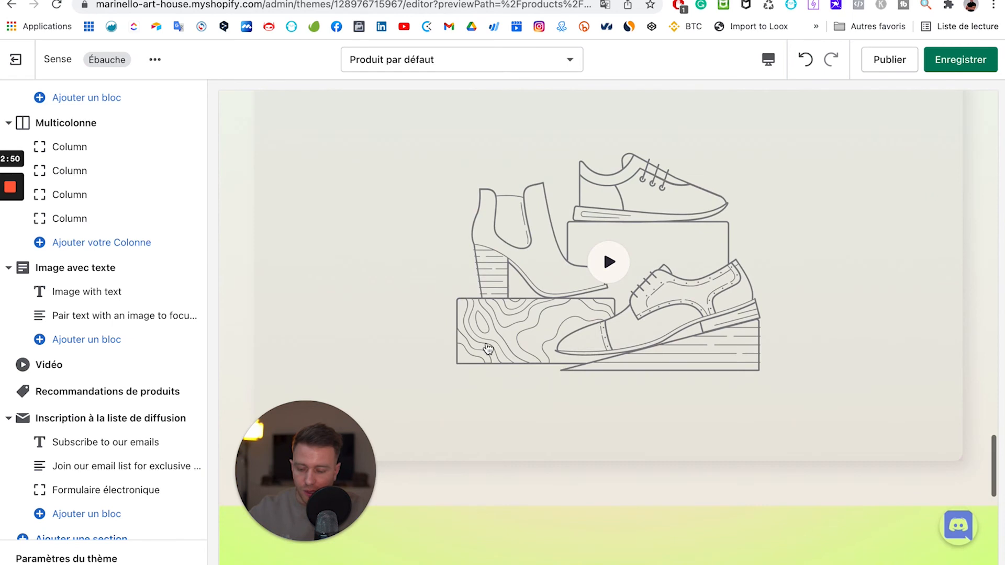
scroll(71, 380, down, 2)
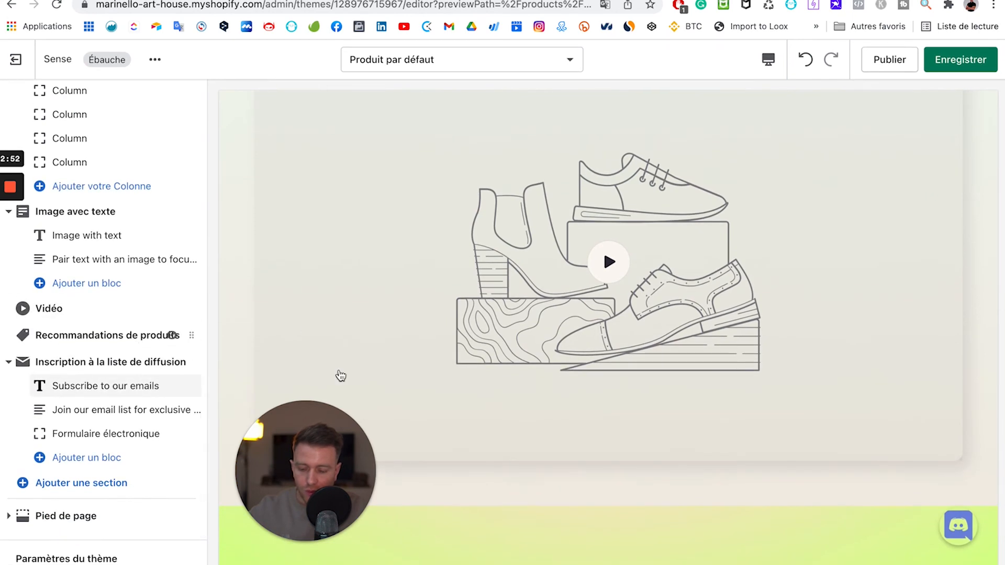
scroll(655, 433, down, 10)
scroll(656, 428, up, 15)
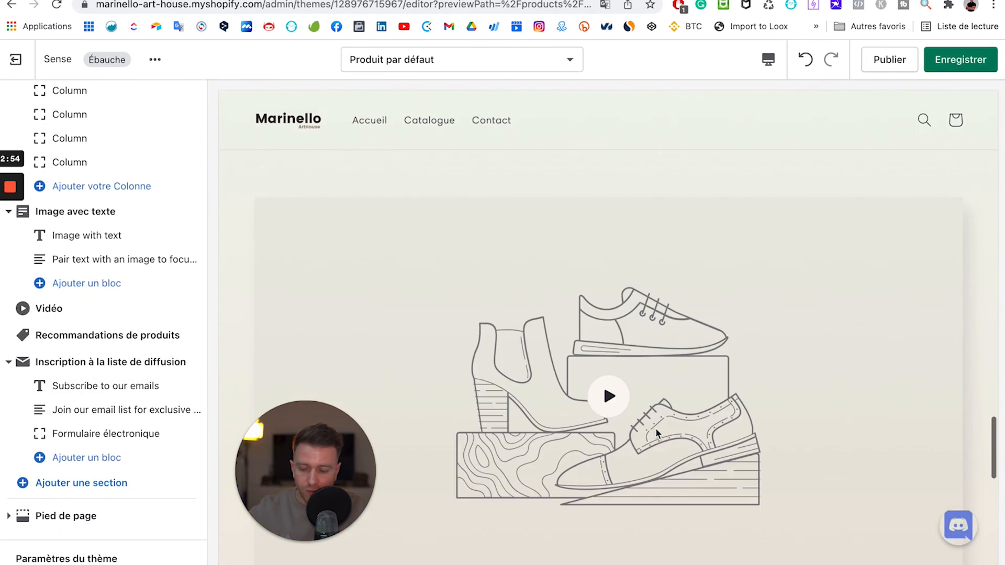
scroll(655, 428, down, 3)
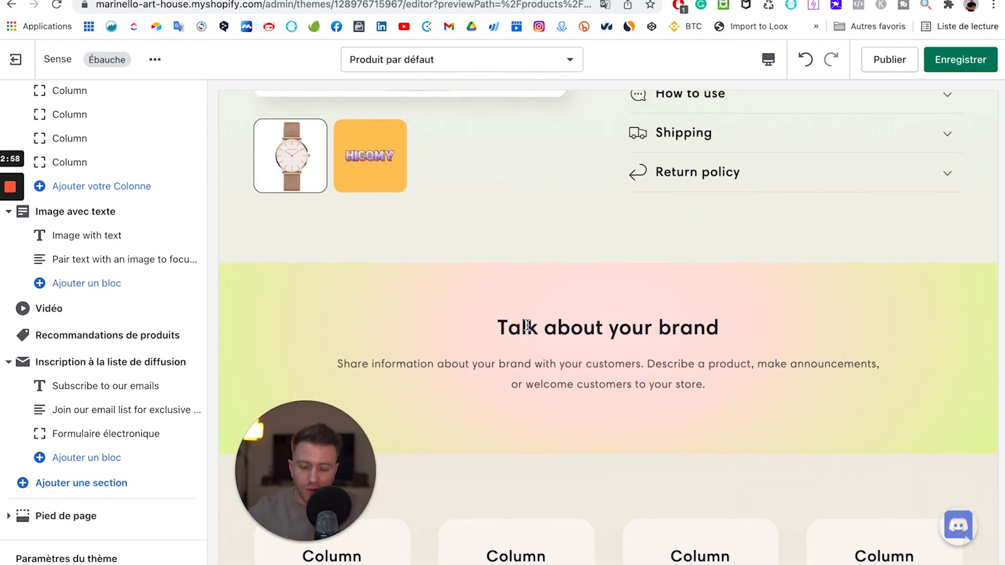
scroll(528, 327, down, 2)
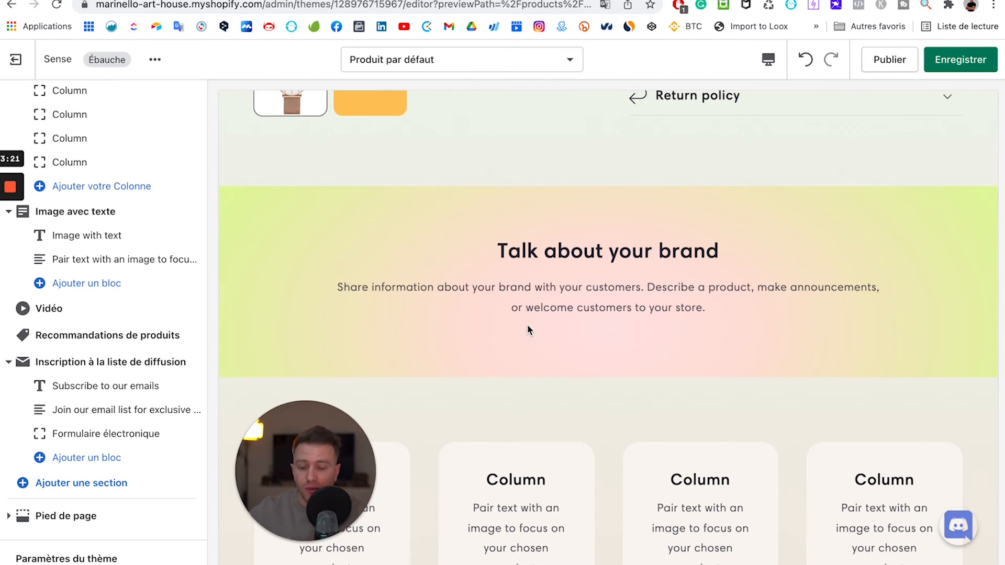
Expand and collapse the Ingredients and How to use rows in the product page preview to check their behaviour.
scroll(528, 329, up, 3)
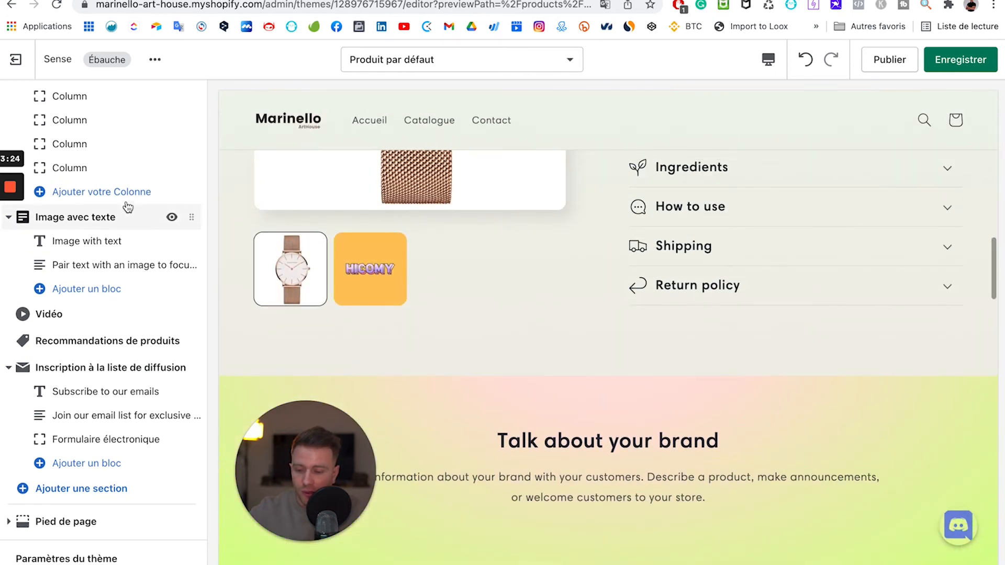
scroll(128, 209, up, 8)
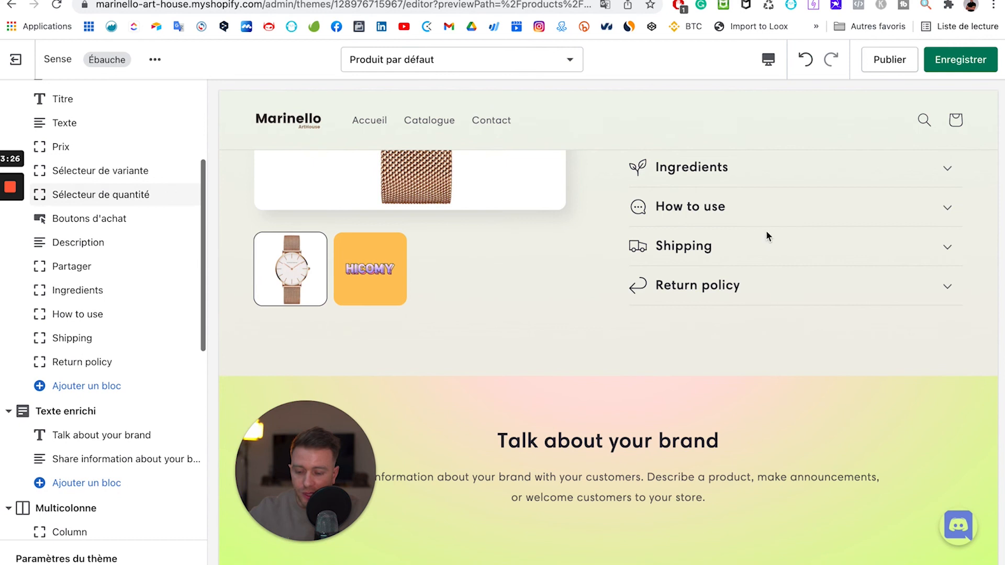
scroll(768, 234, up, 3)
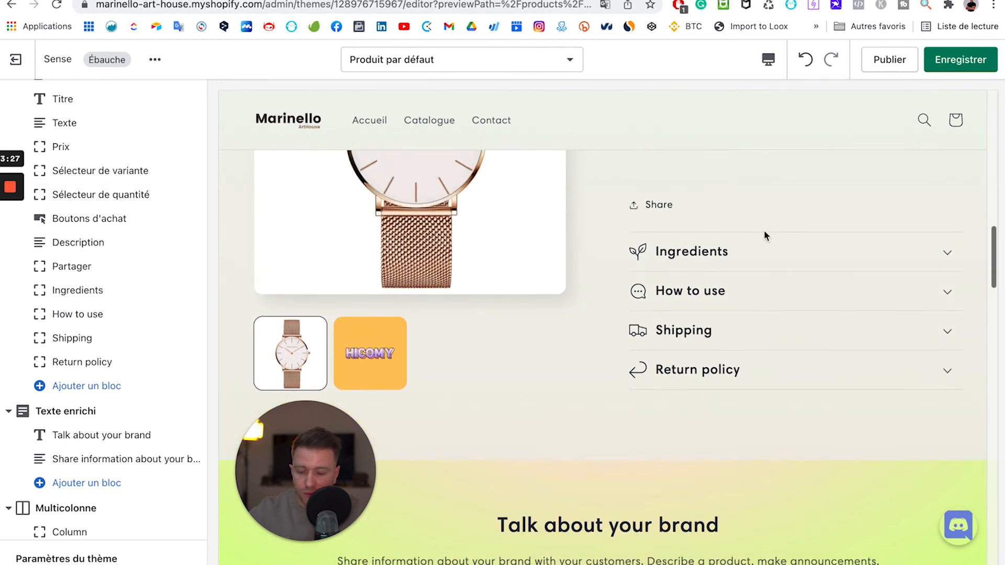
click(780, 256)
click(799, 256)
click(796, 292)
click(796, 292)
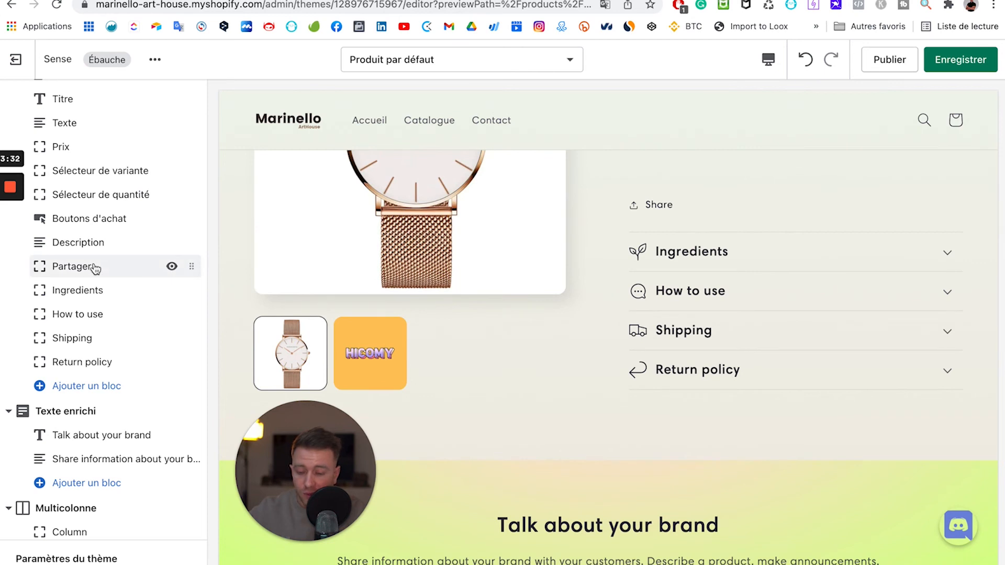
Look at the Partager block, then return to the beginning of the section list and product page preview.
click(120, 276)
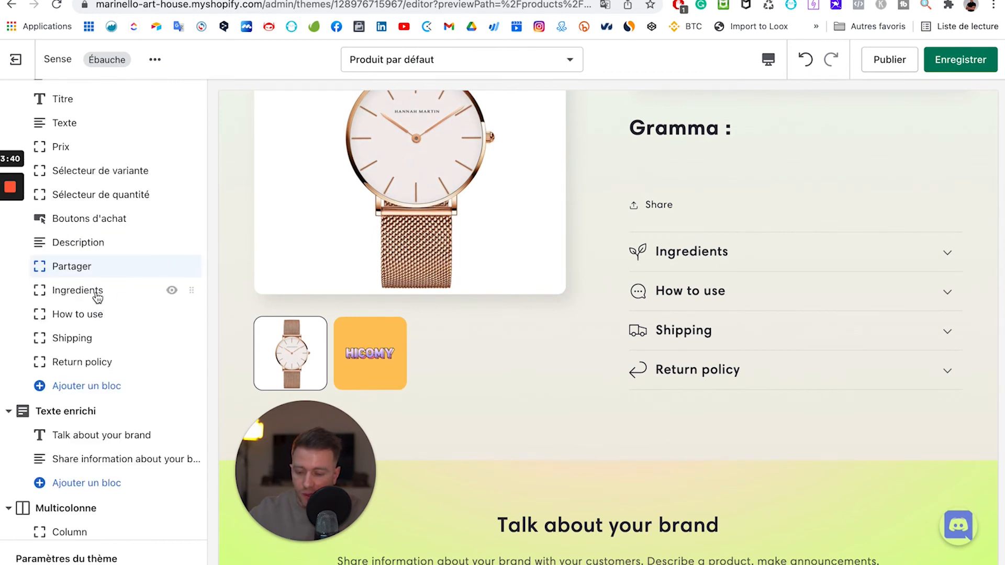
scroll(795, 245, up, 6)
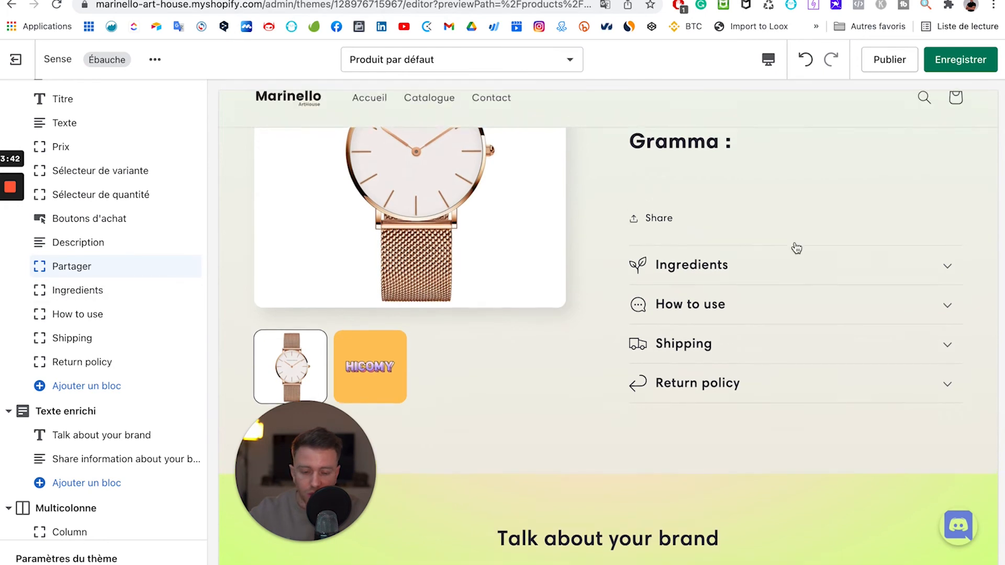
scroll(796, 246, up, 10)
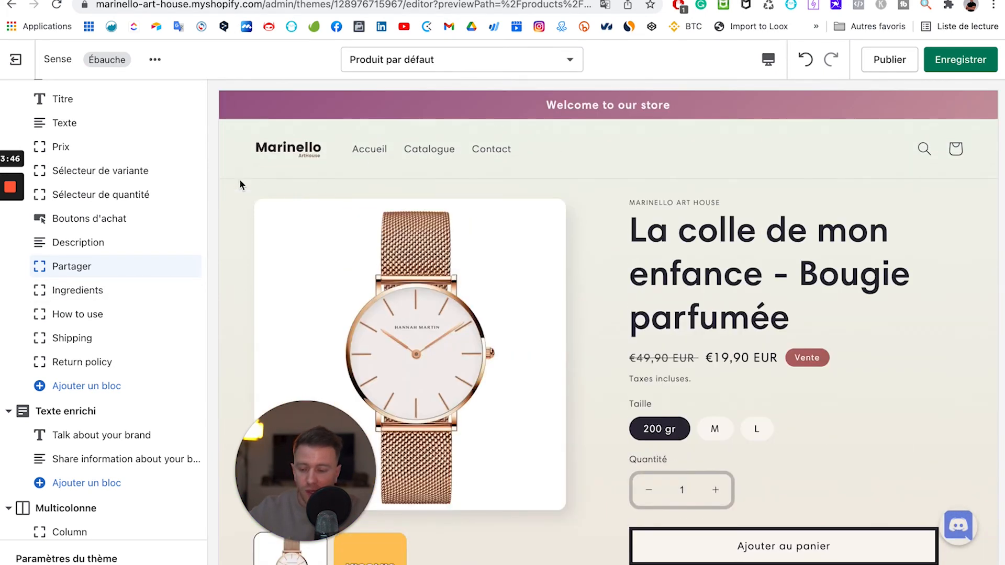
scroll(128, 189, up, 5)
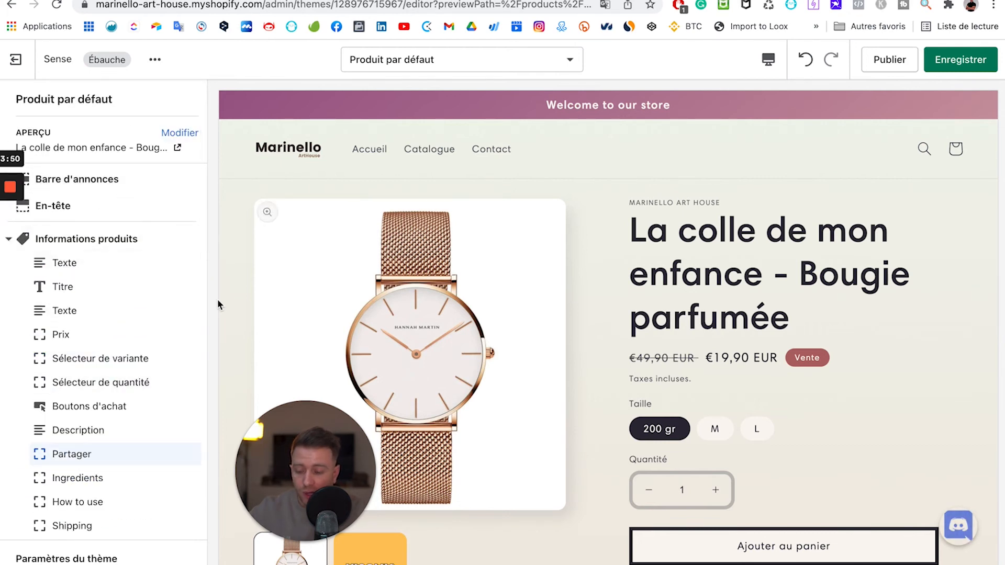
In the Informations produits section, set the desktop media size to Moyen and the desktop layout to Empilé.
click(98, 242)
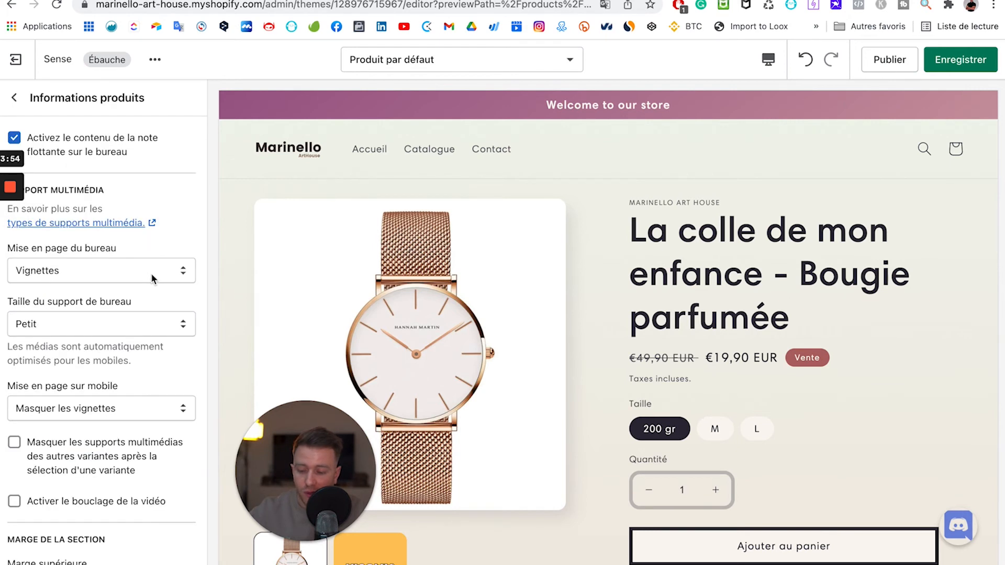
click(124, 328)
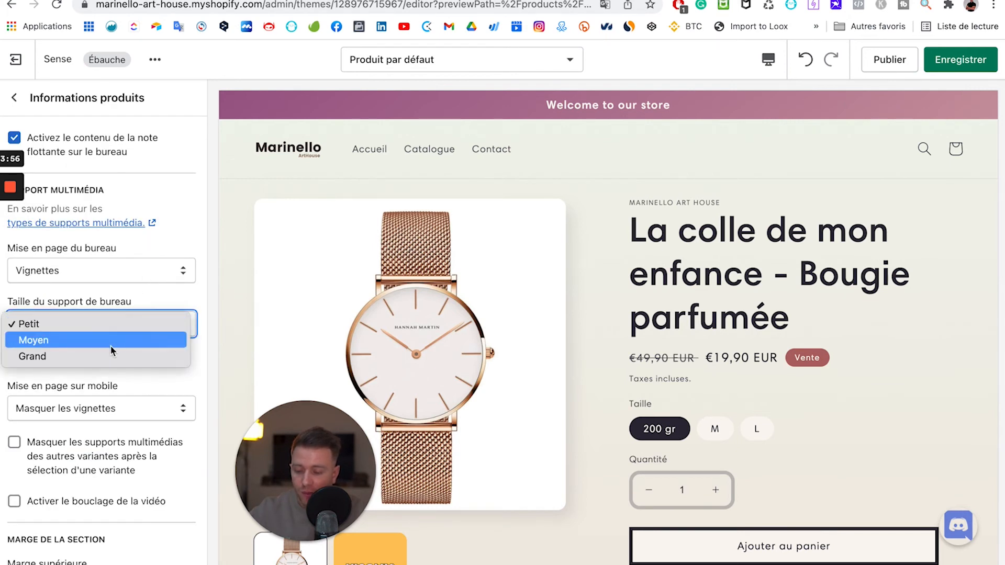
click(111, 346)
click(114, 272)
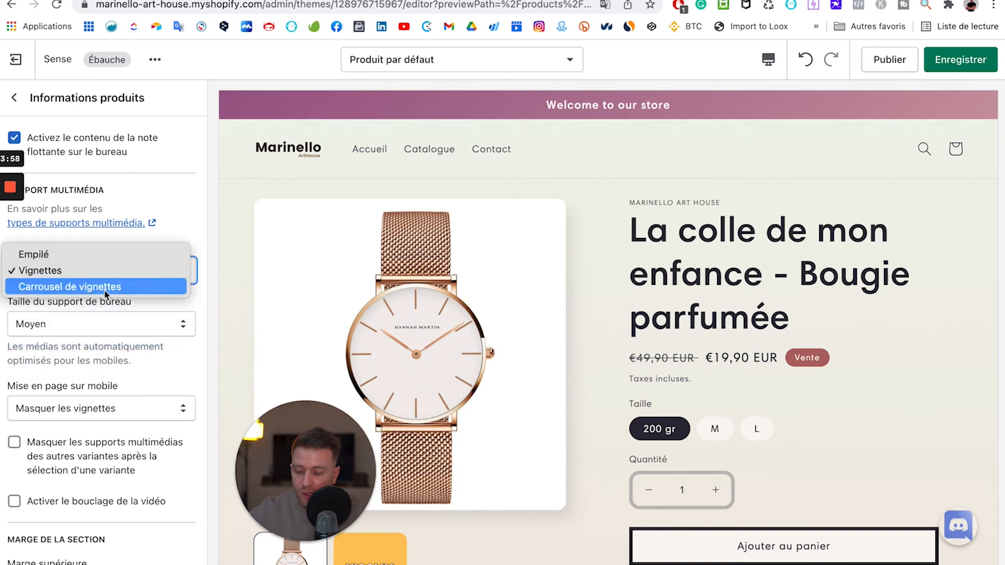
click(102, 256)
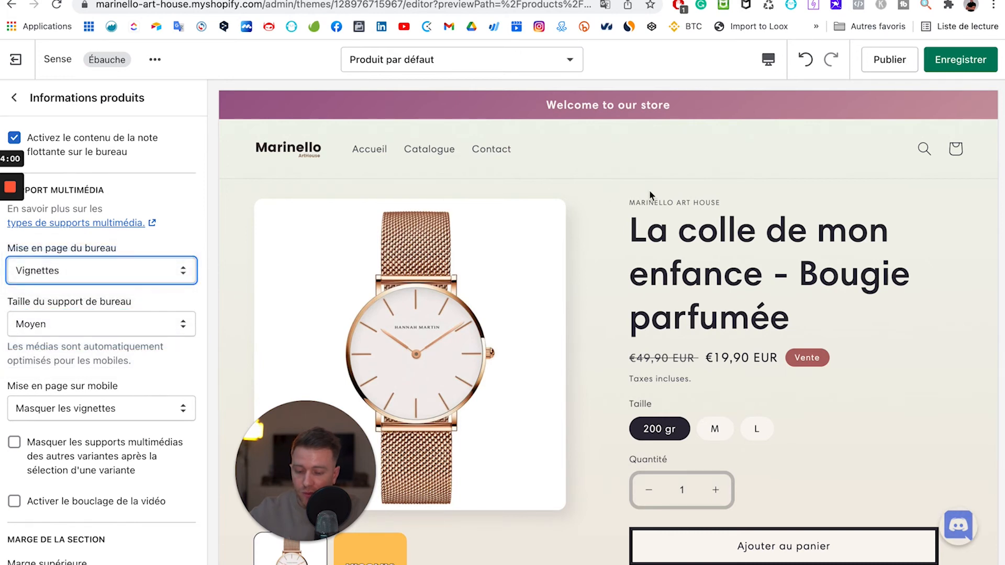
Switch the preview to Mobile and browse forward and back through the product images.
click(771, 62)
click(796, 105)
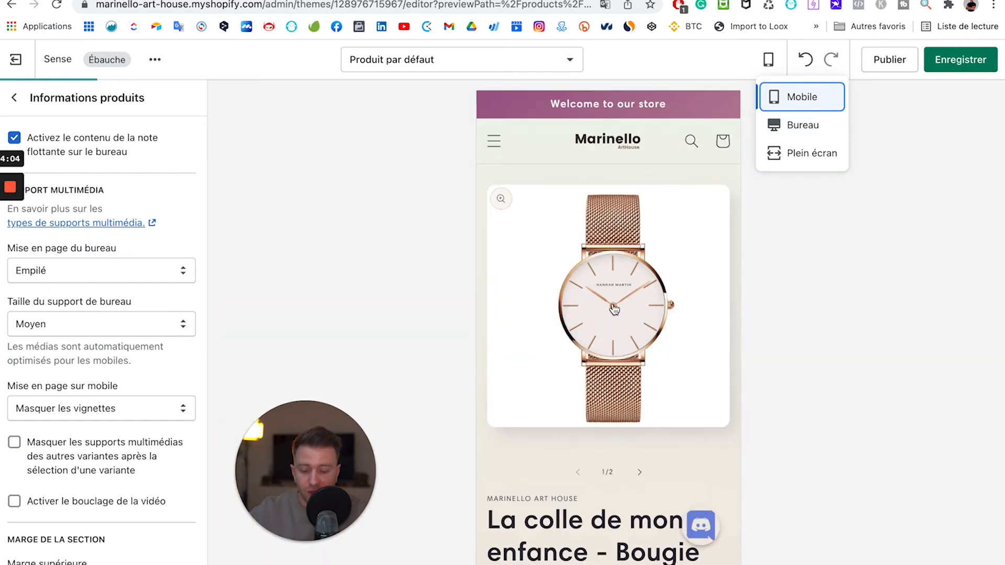
scroll(615, 310, down, 1)
scroll(615, 310, up, 1)
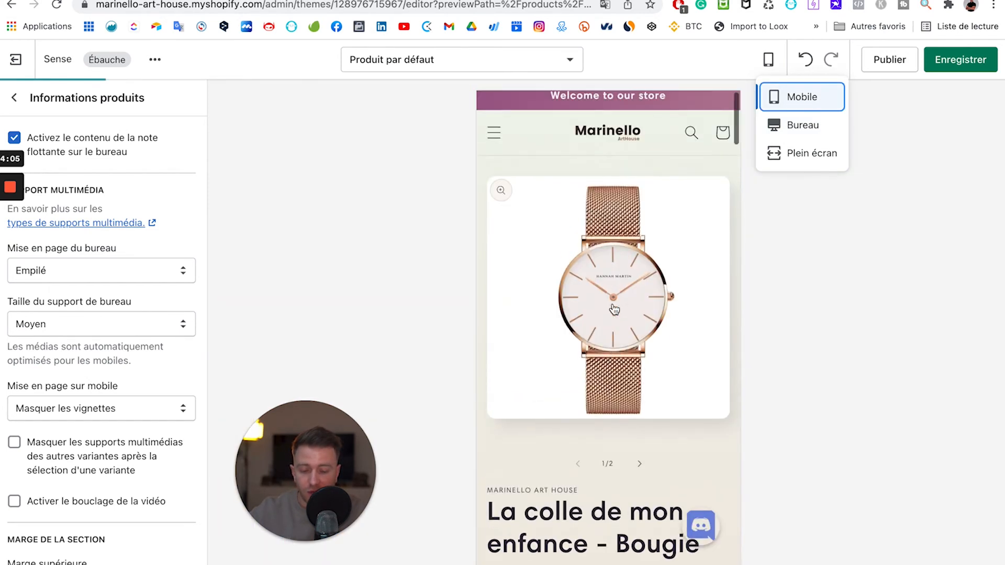
click(639, 474)
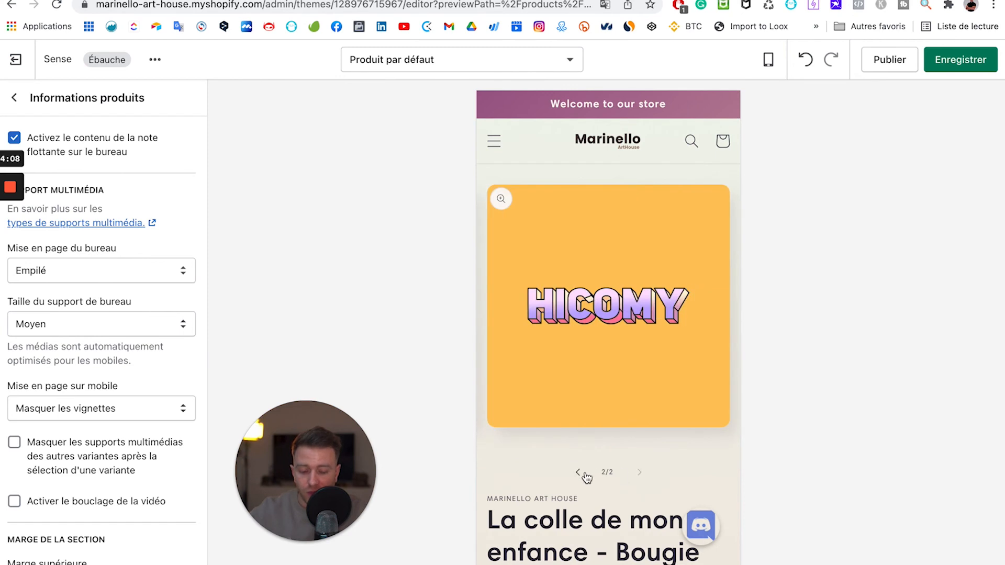
click(579, 473)
Review the whole mobile product page from the product details through the brand, column, image and video sections to the footer.
scroll(586, 472, down, 2)
scroll(585, 473, down, 10)
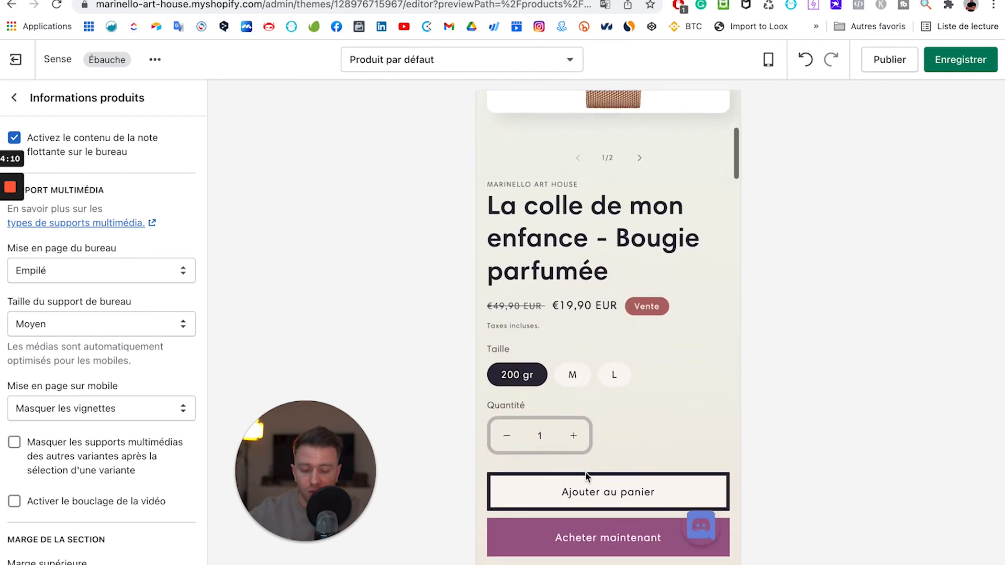
scroll(586, 476, down, 10)
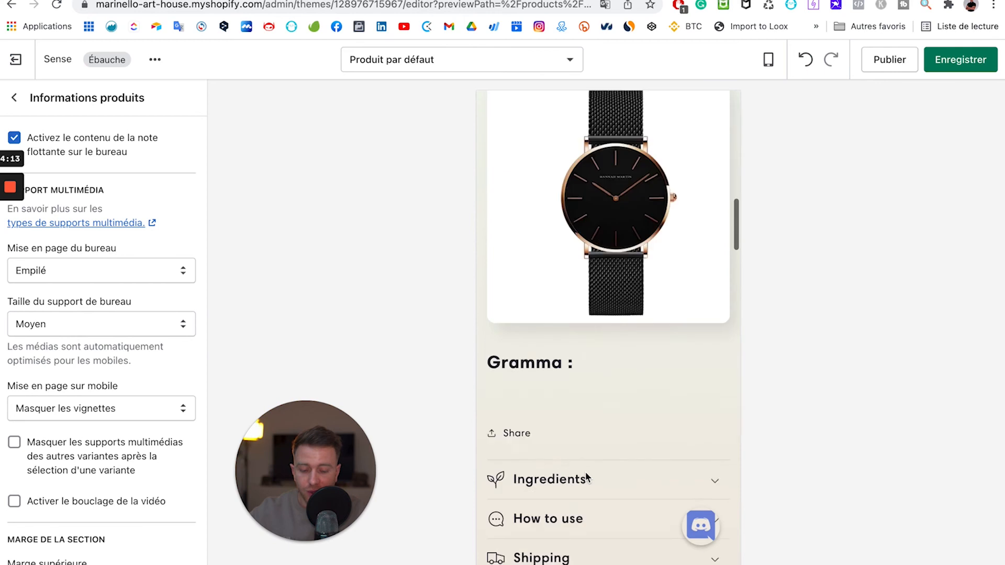
scroll(585, 472, down, 5)
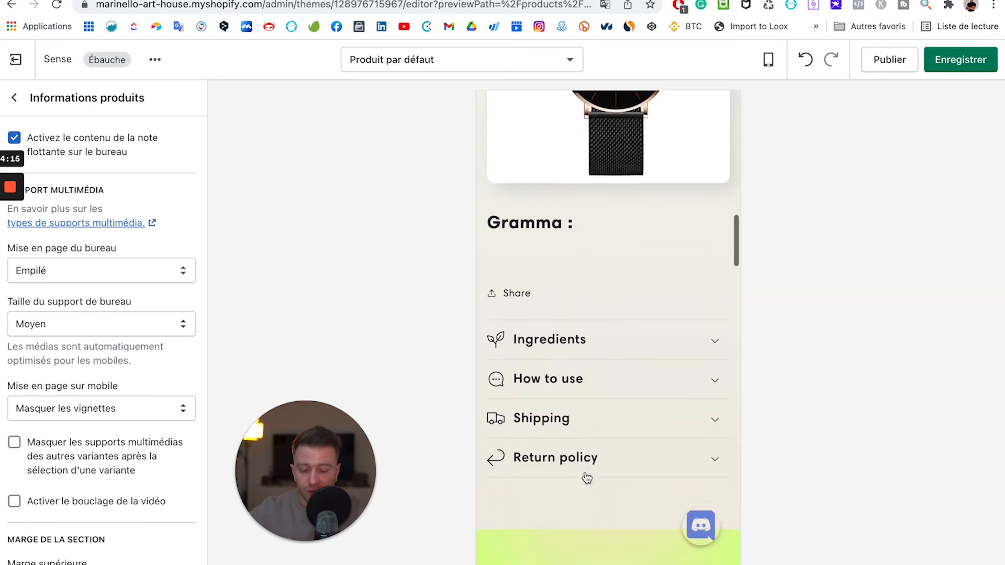
scroll(585, 472, down, 12)
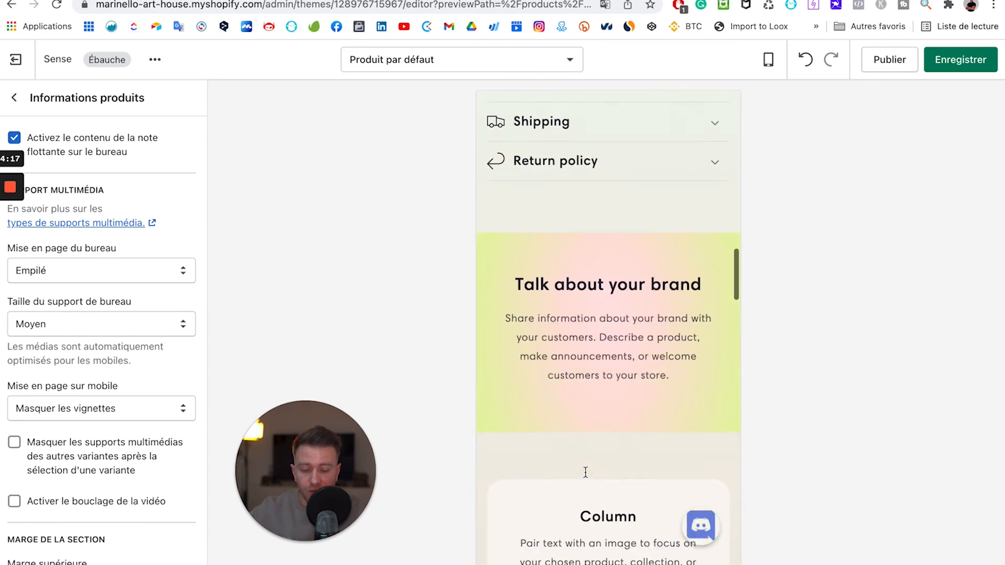
scroll(585, 472, down, 5)
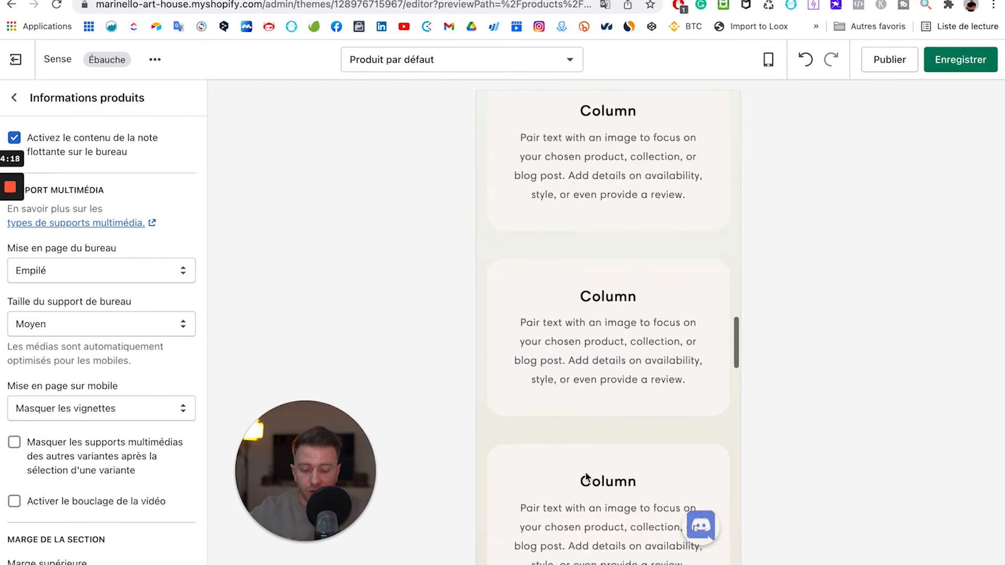
scroll(585, 472, down, 8)
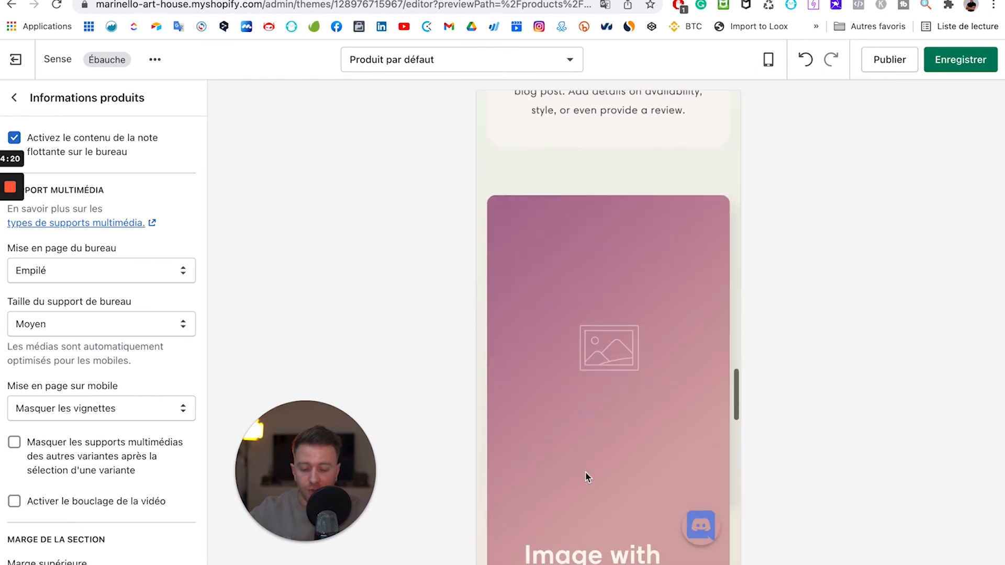
scroll(587, 477, down, 3)
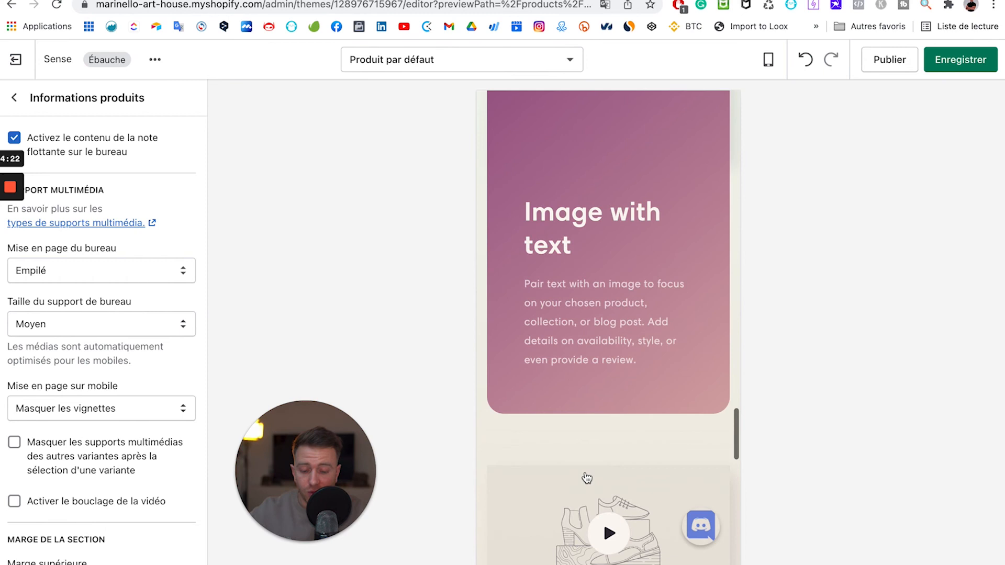
scroll(587, 478, up, 4)
scroll(587, 476, down, 6)
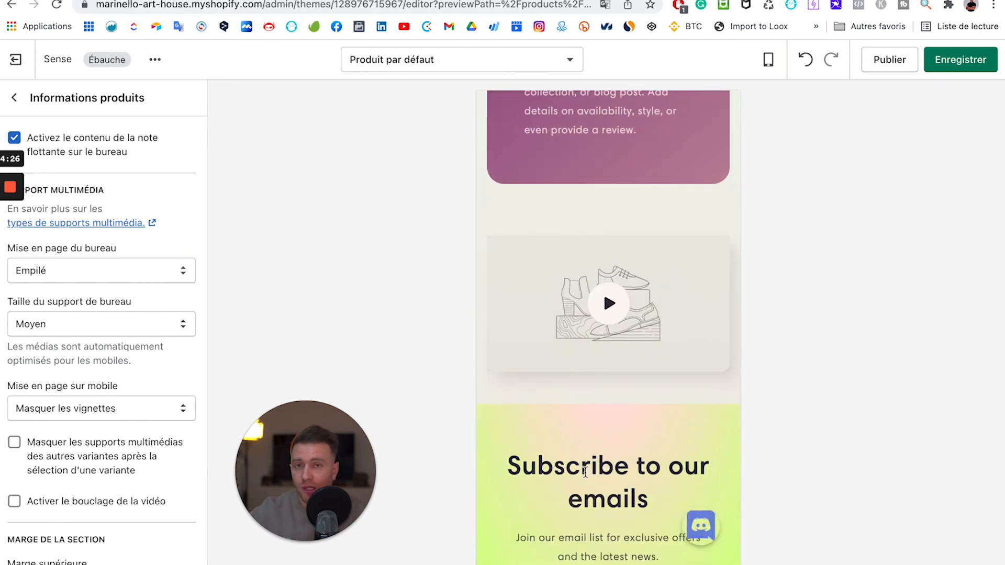
scroll(585, 472, down, 4)
scroll(586, 472, down, 3)
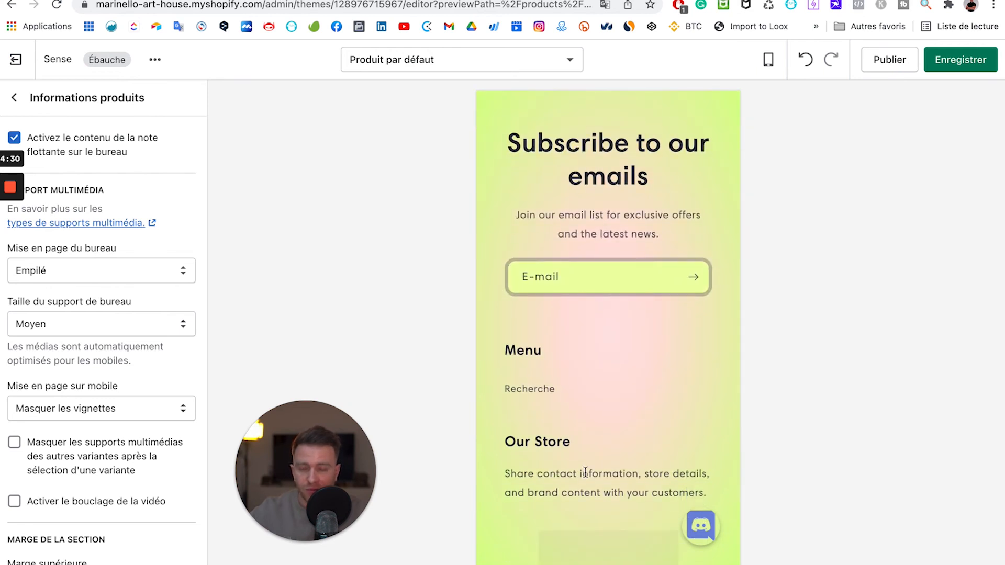
scroll(585, 472, down, 6)
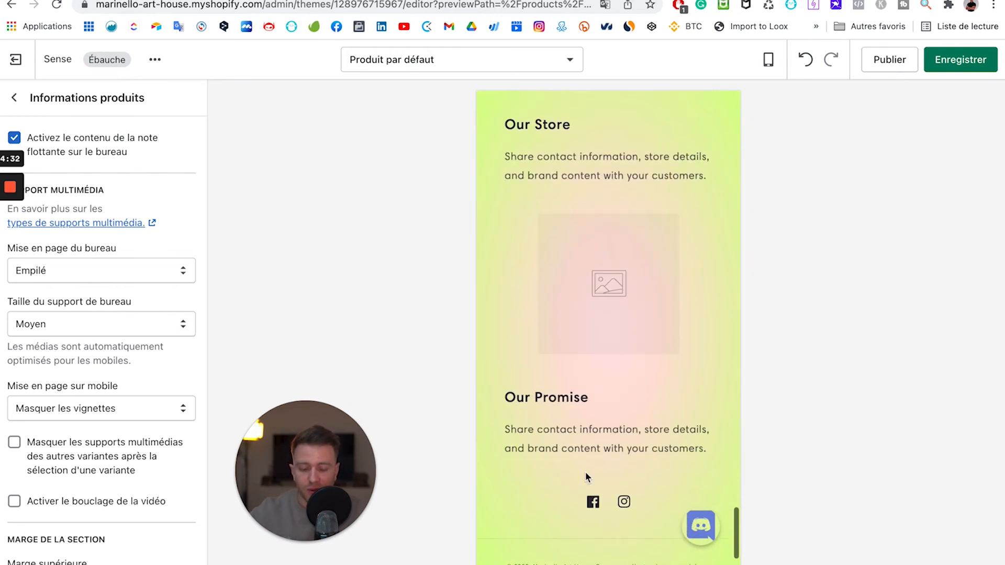
scroll(586, 473, up, 20)
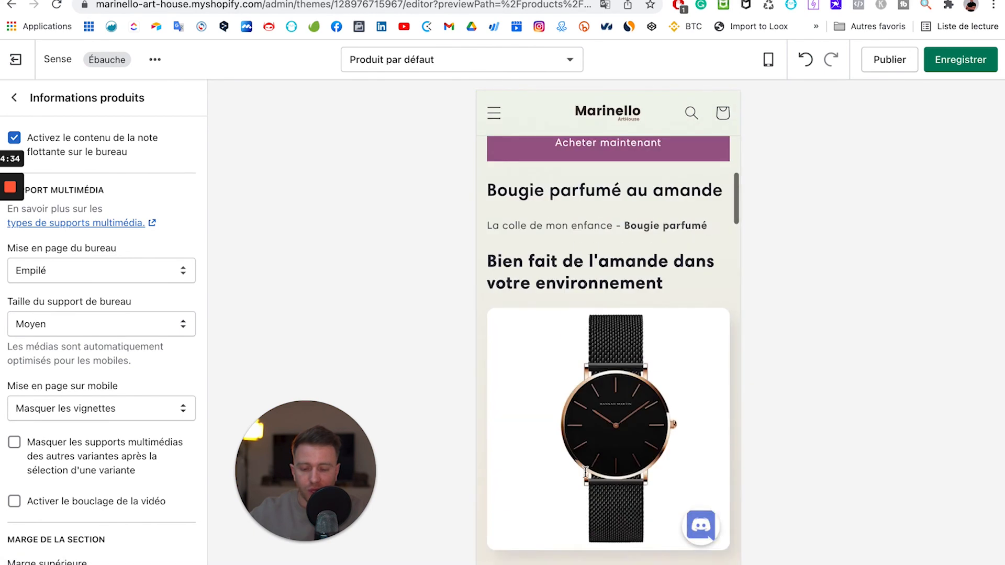
scroll(586, 472, up, 8)
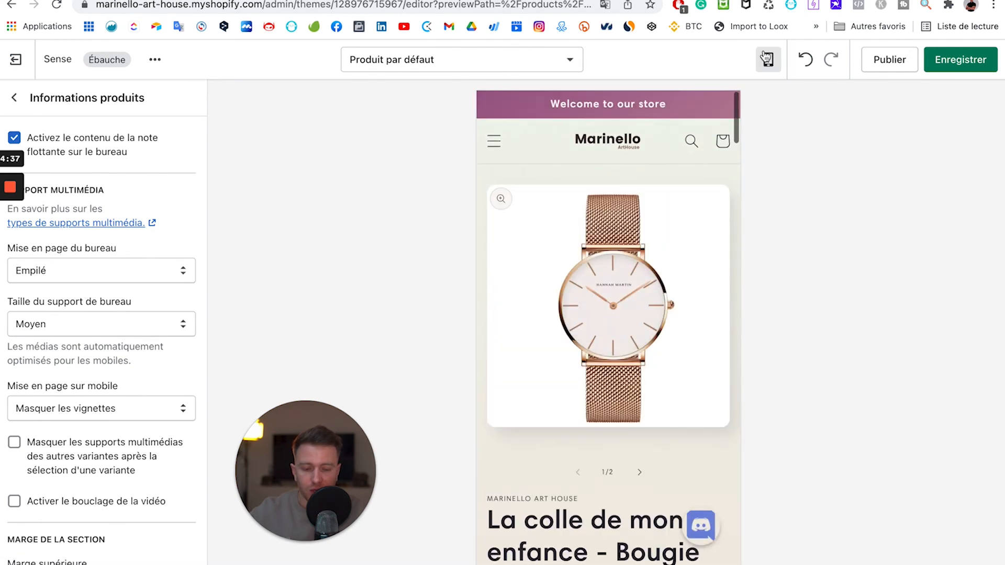
Switch the preview back to Bureau and return to the section list of the default product template.
click(766, 58)
click(788, 126)
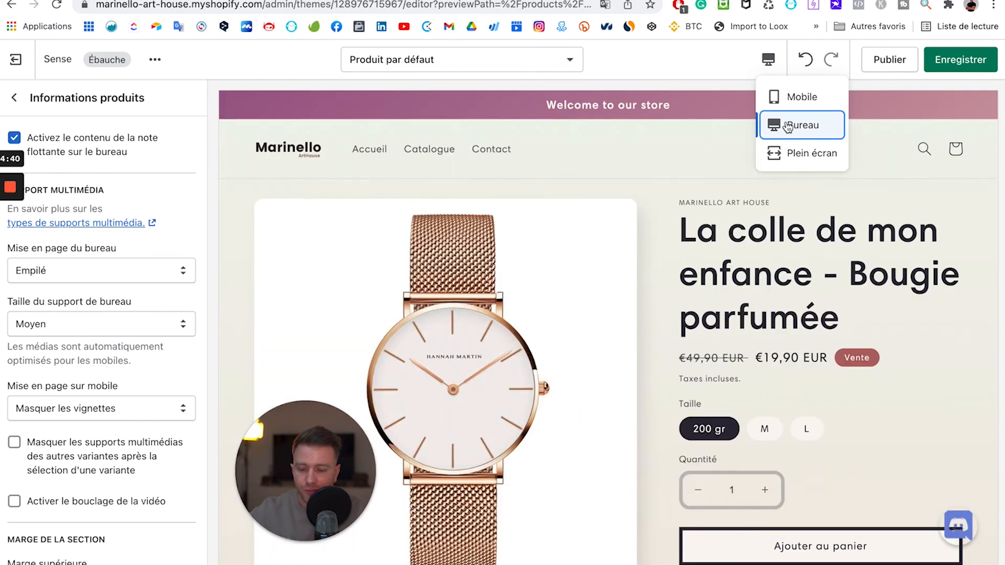
click(17, 100)
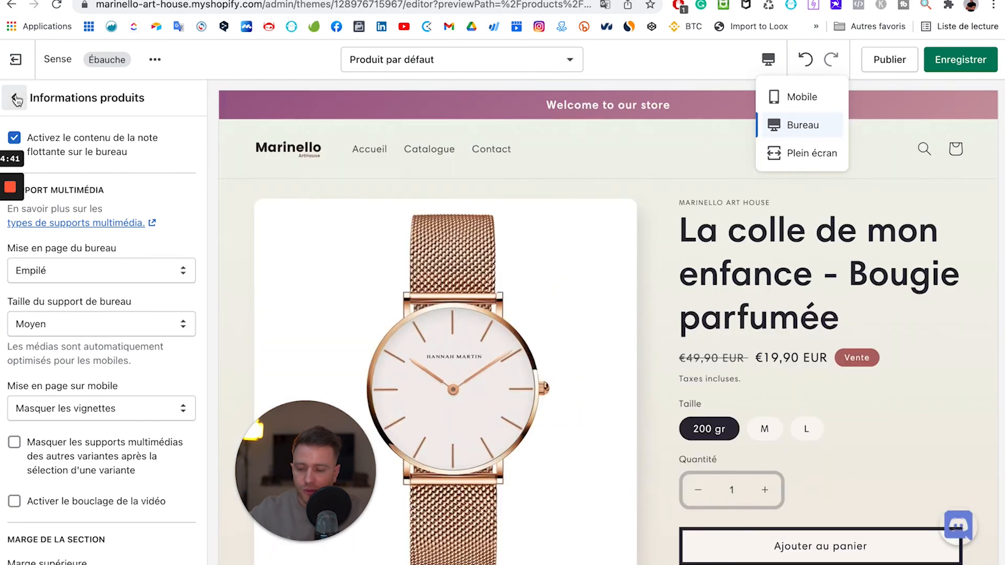
Create a product template named "soin visage" based on Produit par défaut.
click(517, 74)
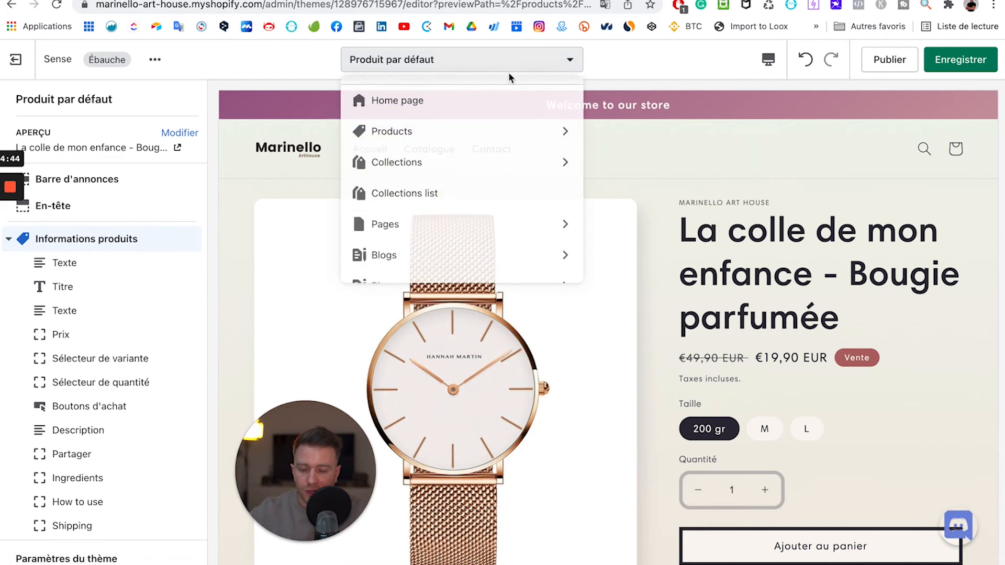
click(410, 173)
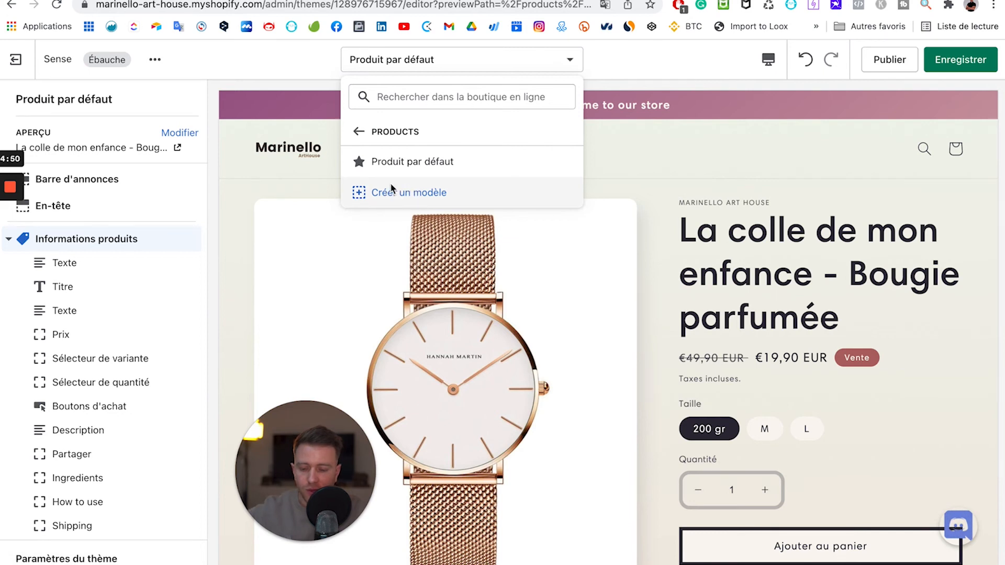
click(394, 192)
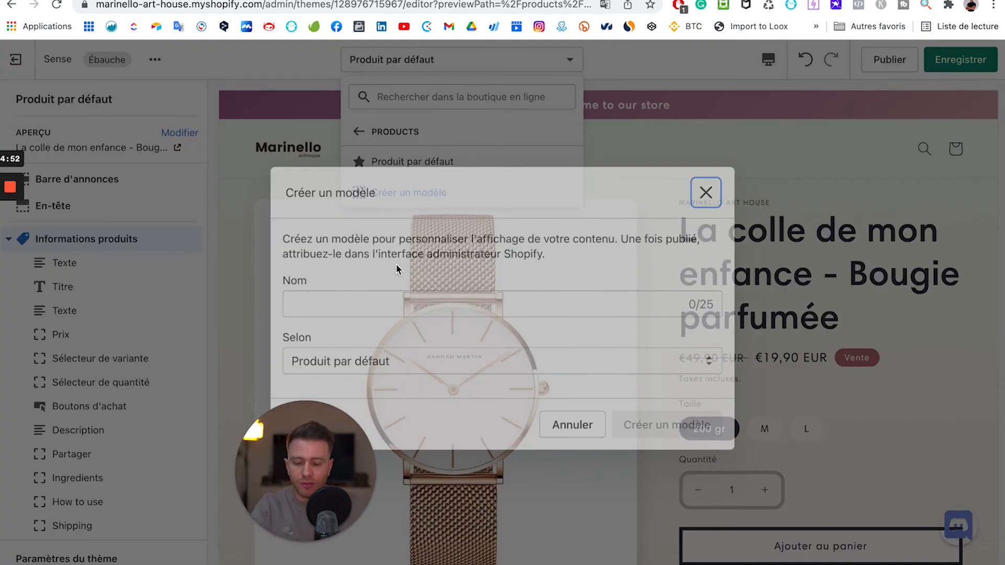
click(352, 304)
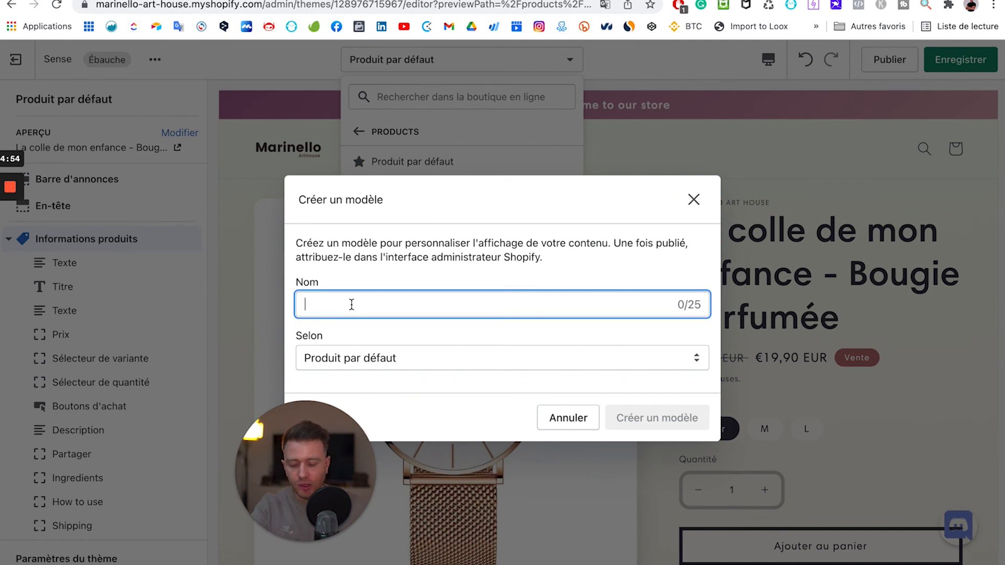
text(soin visage)
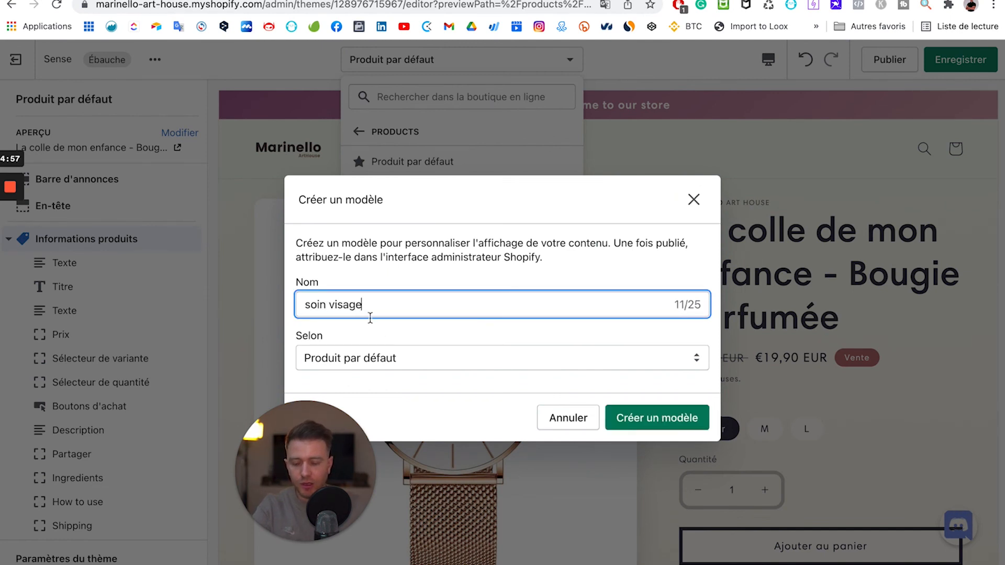
click(661, 427)
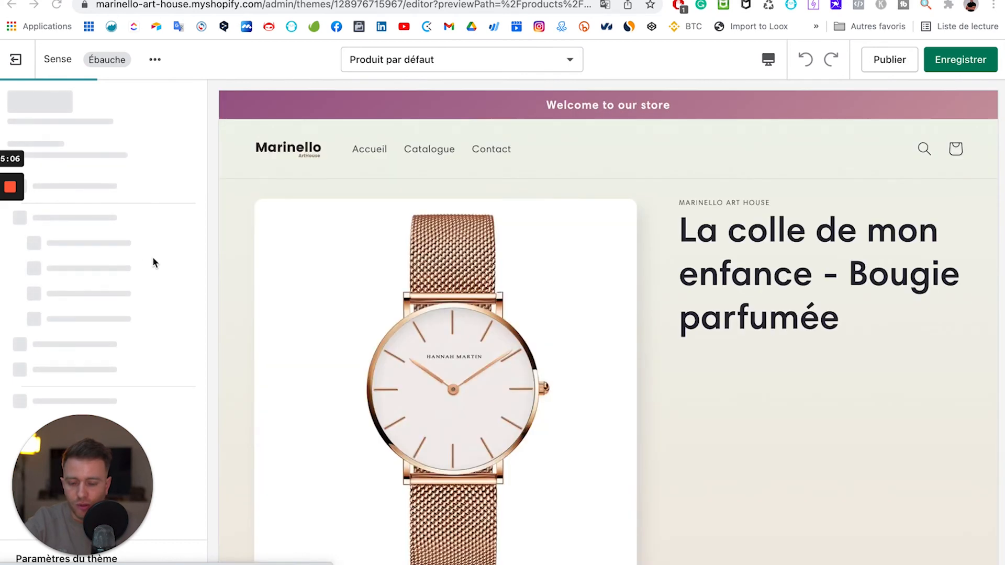
Create a page template named "À propos de nous" based on Page par défaut.
scroll(448, 365, down, 15)
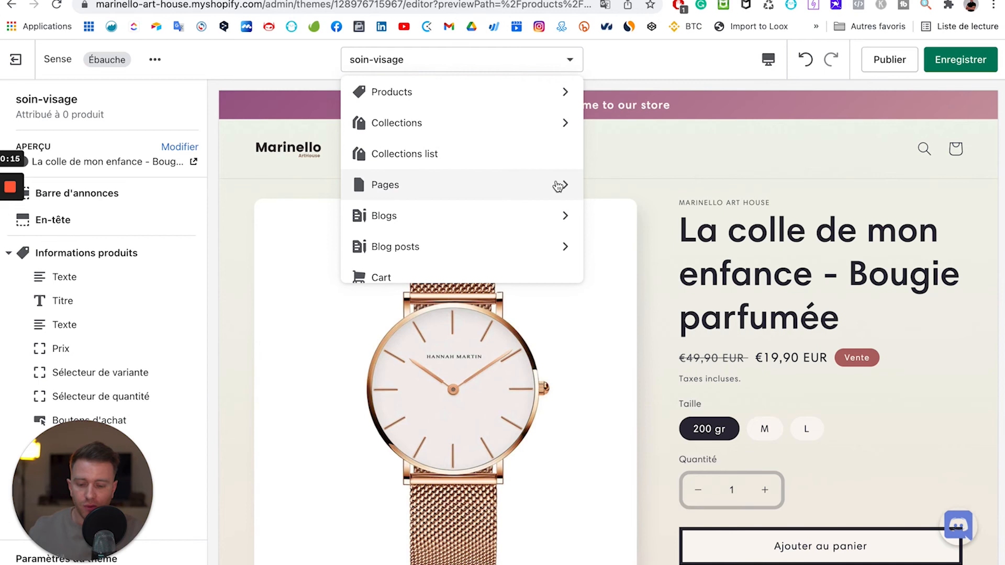
click(554, 188)
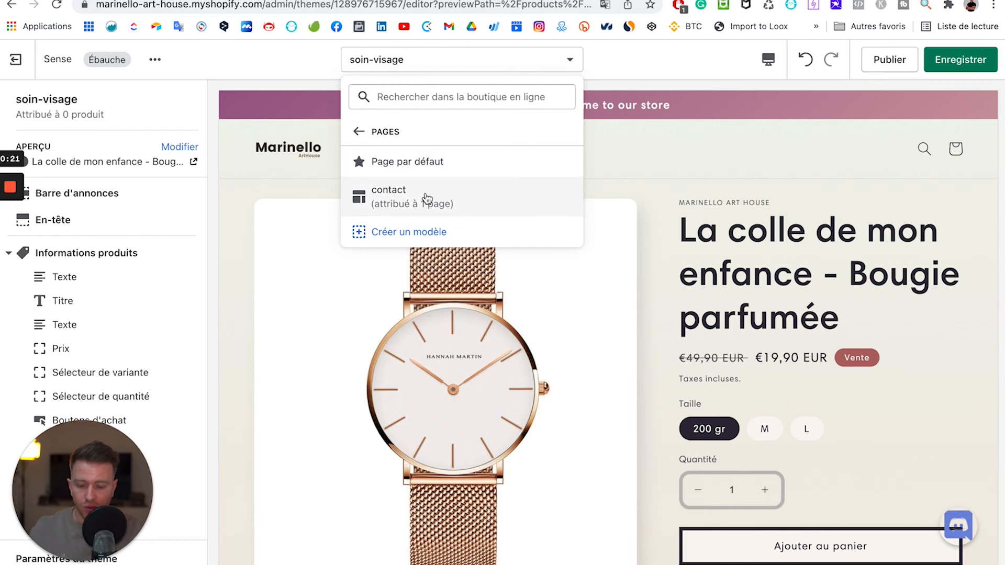
click(388, 234)
click(355, 308)
text(`)
text( propos)
text( de nous)
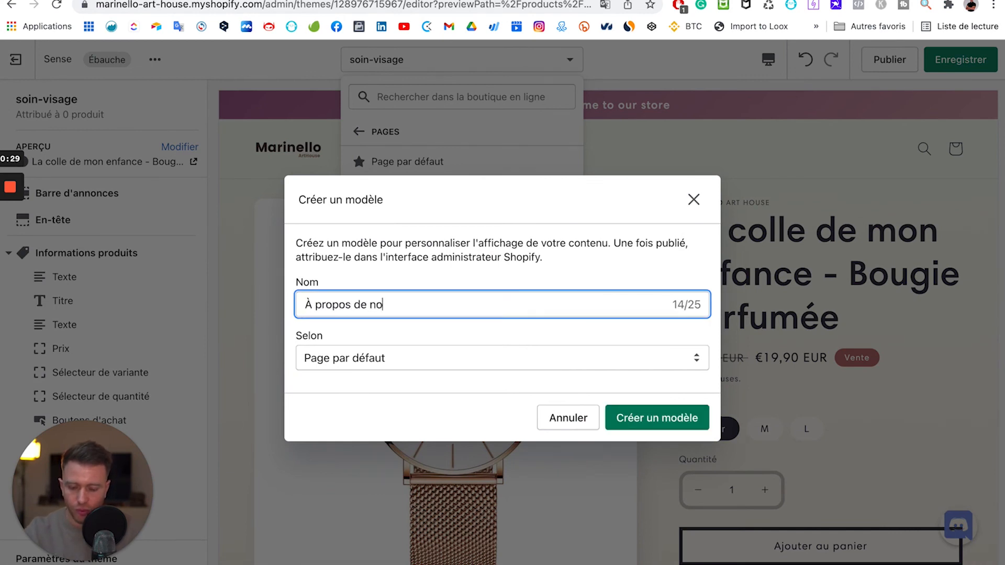
click(361, 359)
click(390, 354)
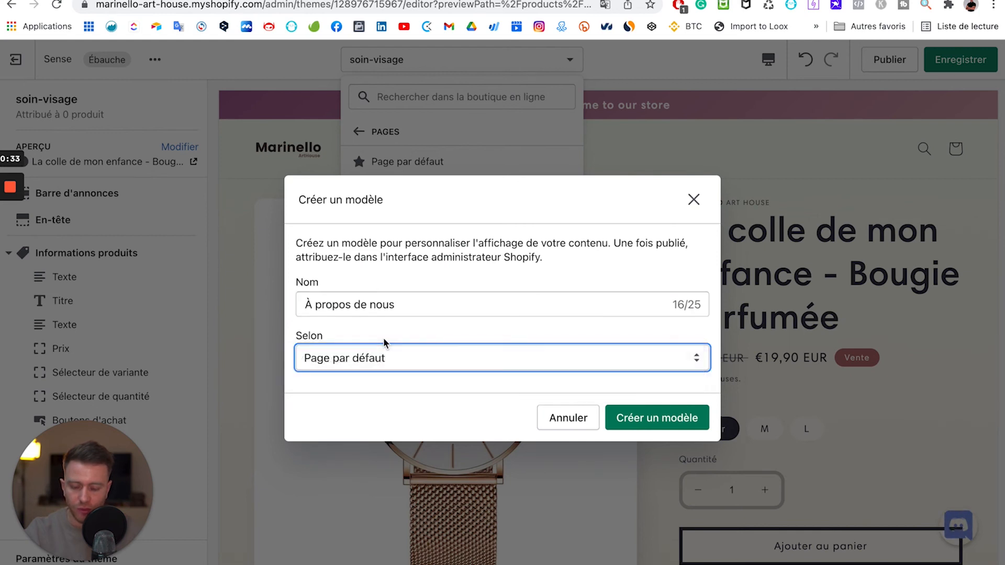
click(642, 419)
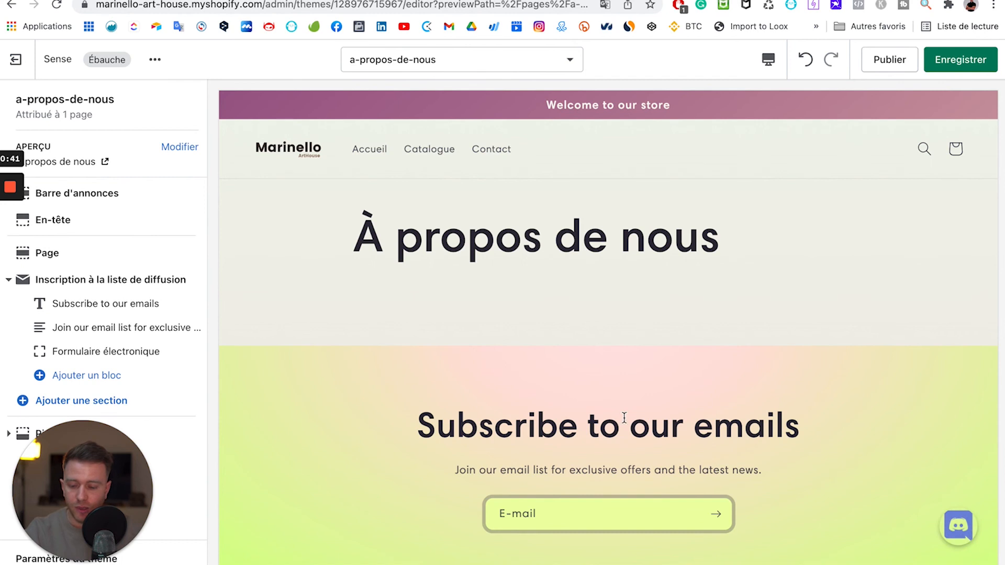
Check the Page section's margin settings and hide that section on the À propos de nous template.
click(90, 255)
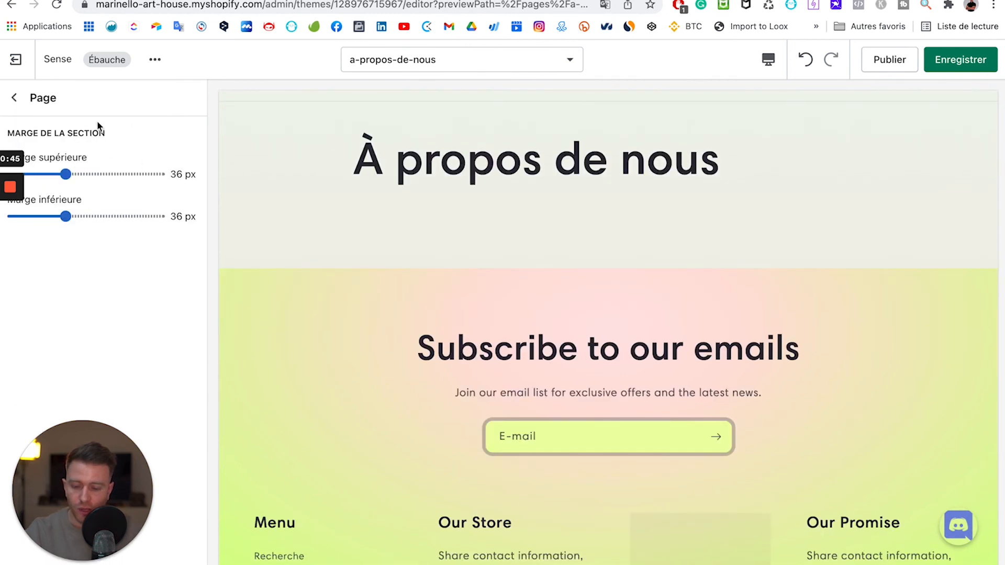
click(14, 98)
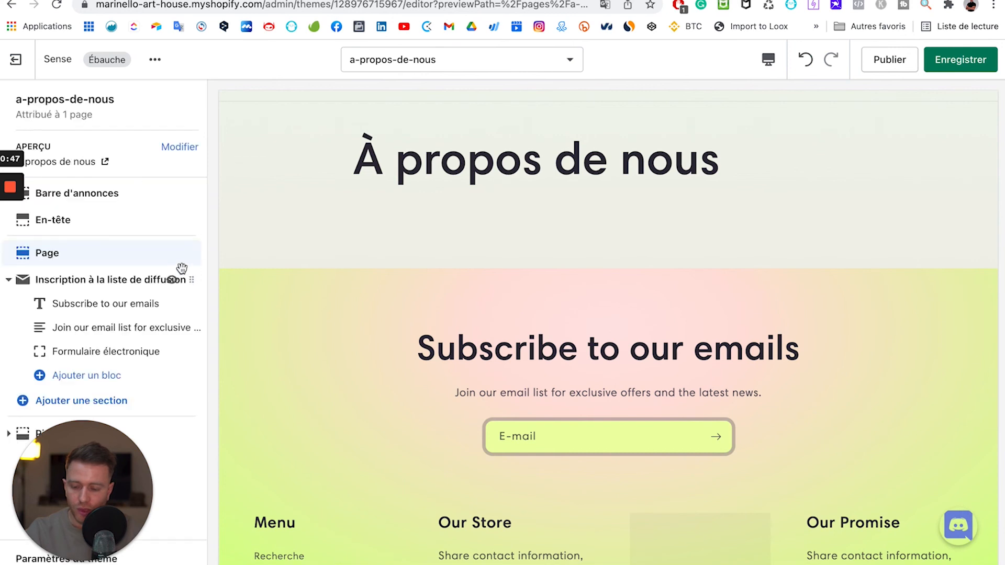
click(173, 254)
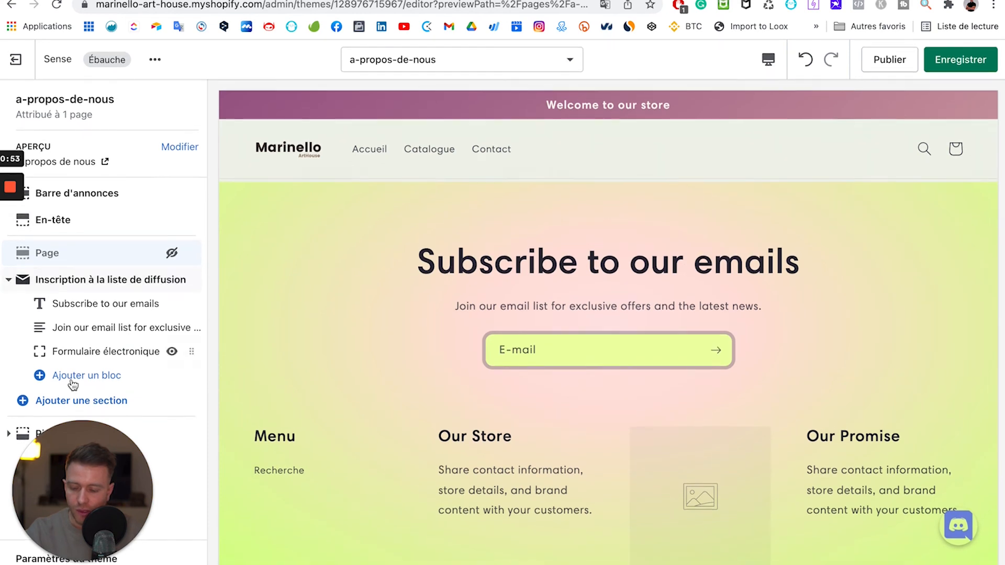
Add an Image avec texte section and move it above the hidden Page section.
click(67, 401)
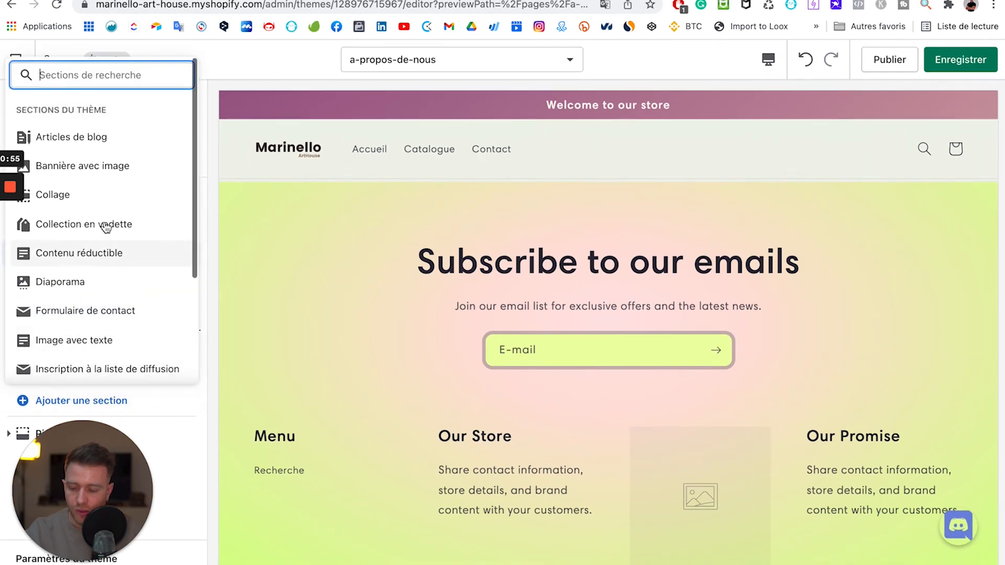
scroll(102, 297, down, 1)
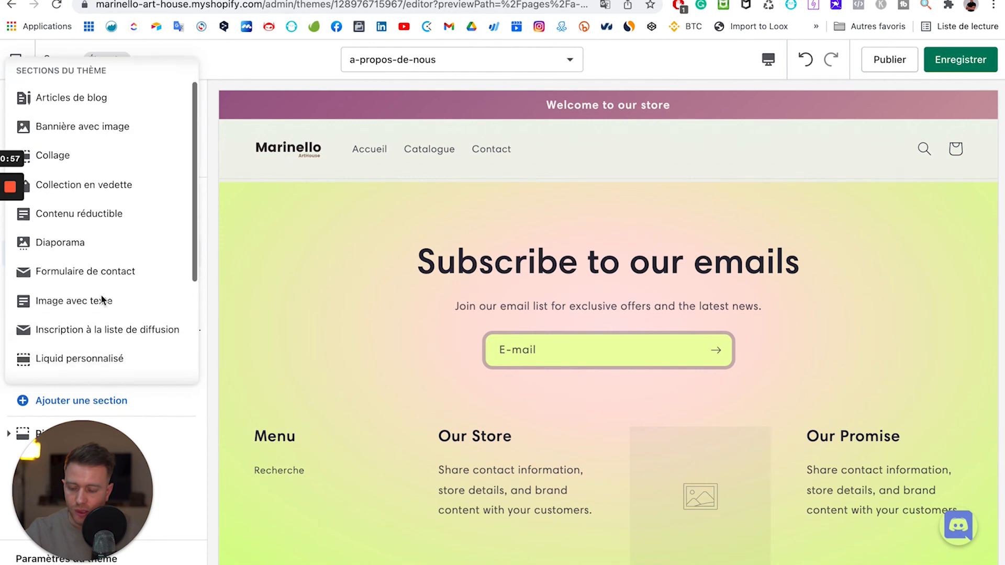
click(89, 301)
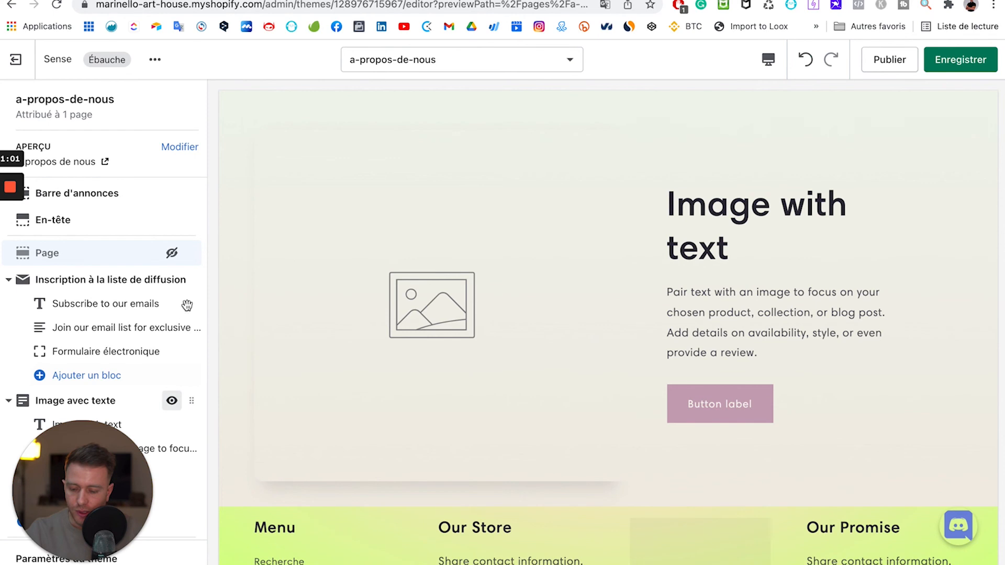
mouse_move(190, 268)
mouse_down()
mouse_move(184, 275)
mouse_move(188, 261)
mouse_up()
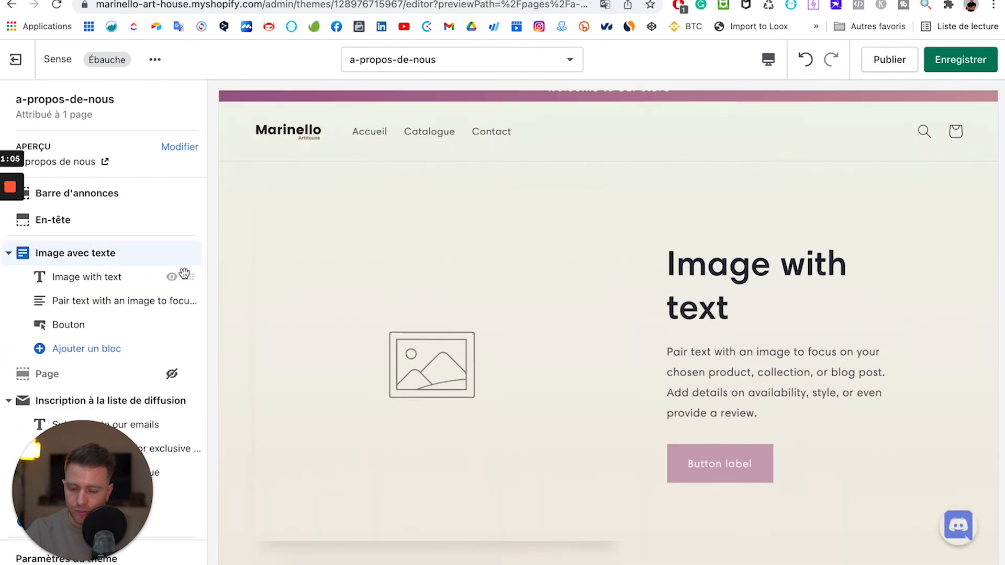
Set the title block of the Image avec texte section to "Une équipe de fan".
click(77, 277)
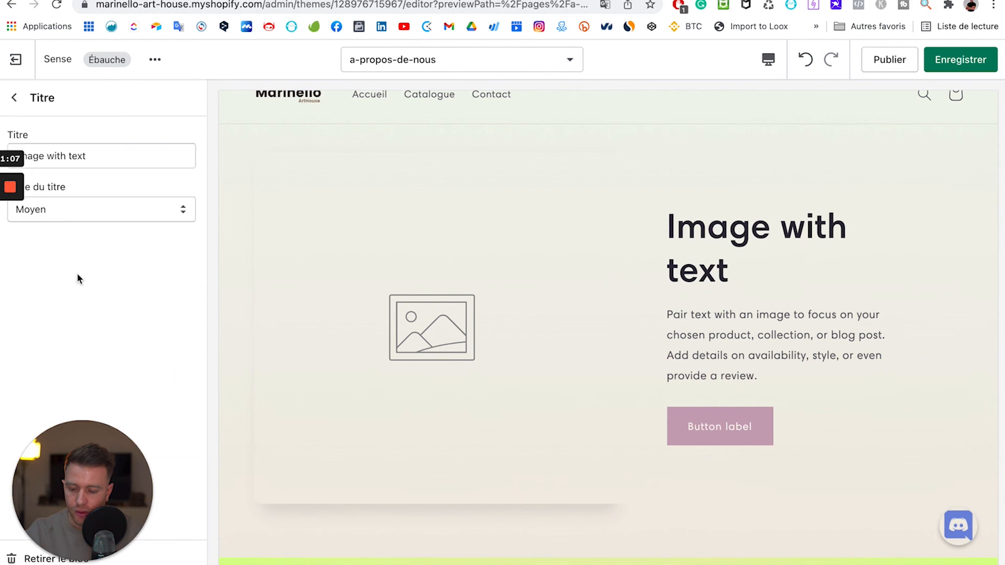
triple_click(74, 156)
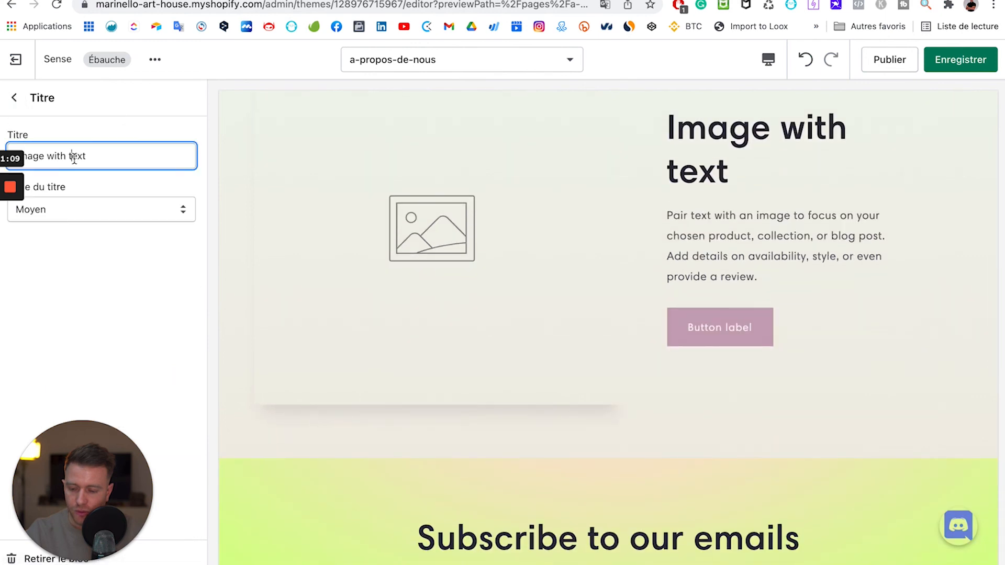
text(Une équipe )
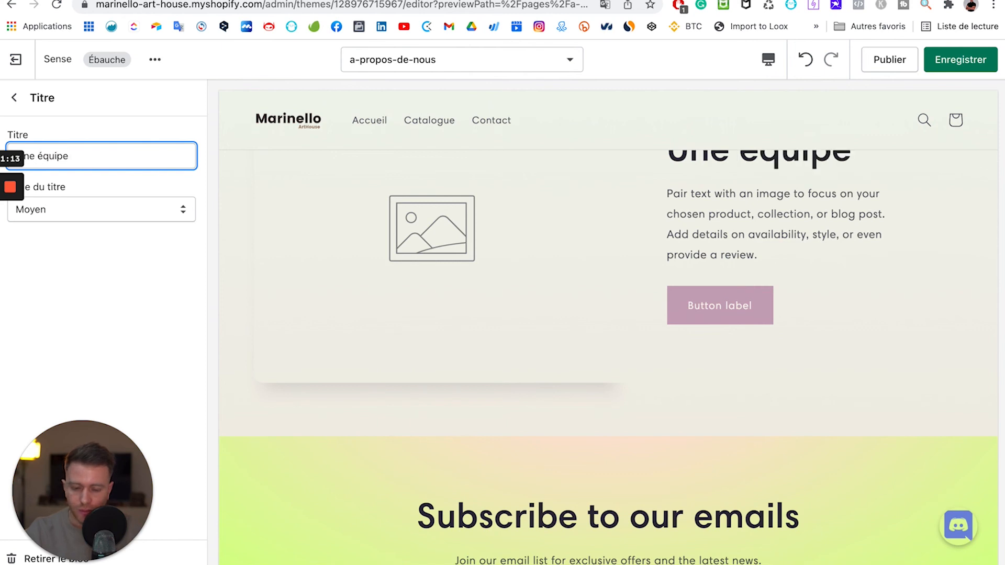
text(de fan)
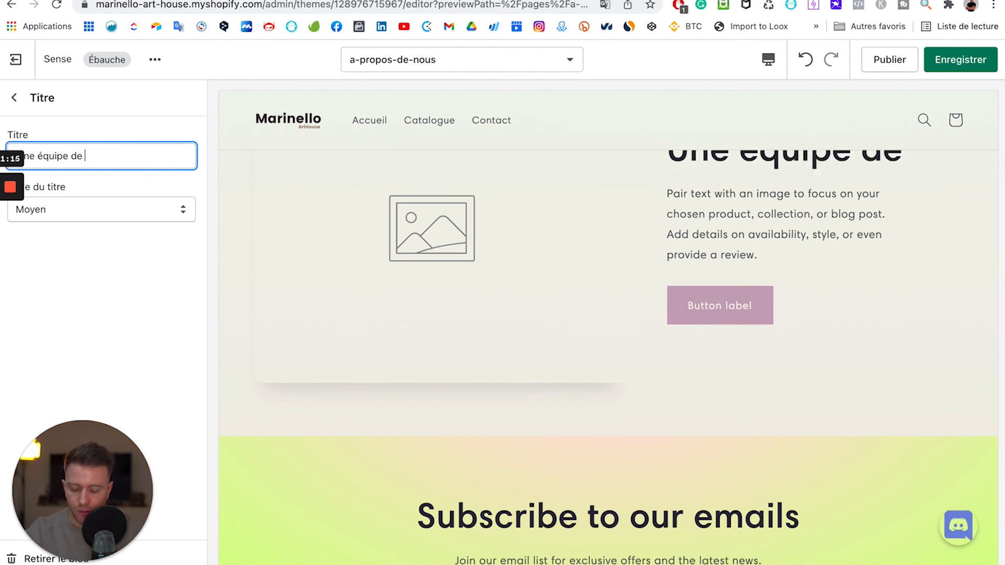
click(14, 99)
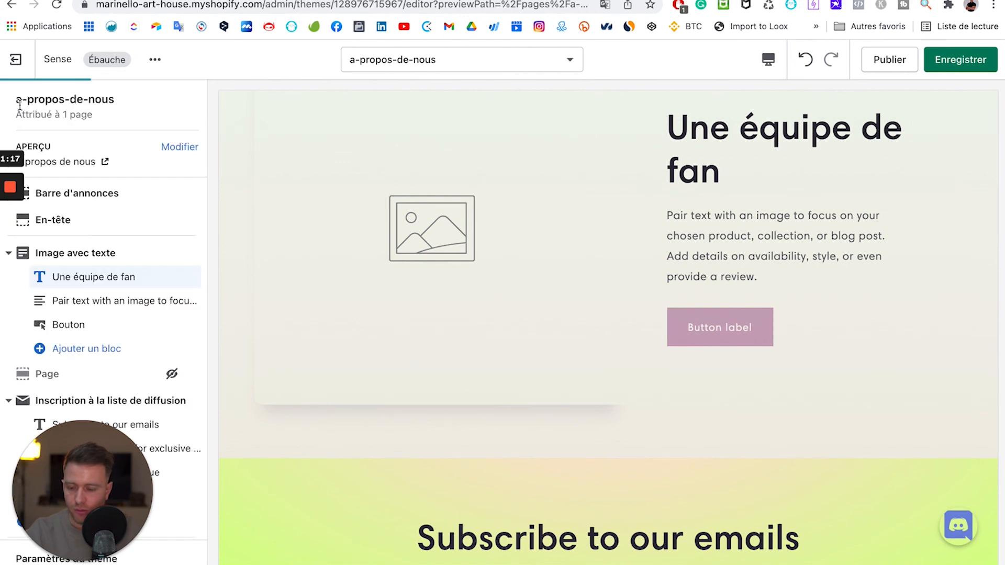
Set the Image avec texte section's image to the library photo of a team meeting around a table.
click(87, 261)
click(101, 180)
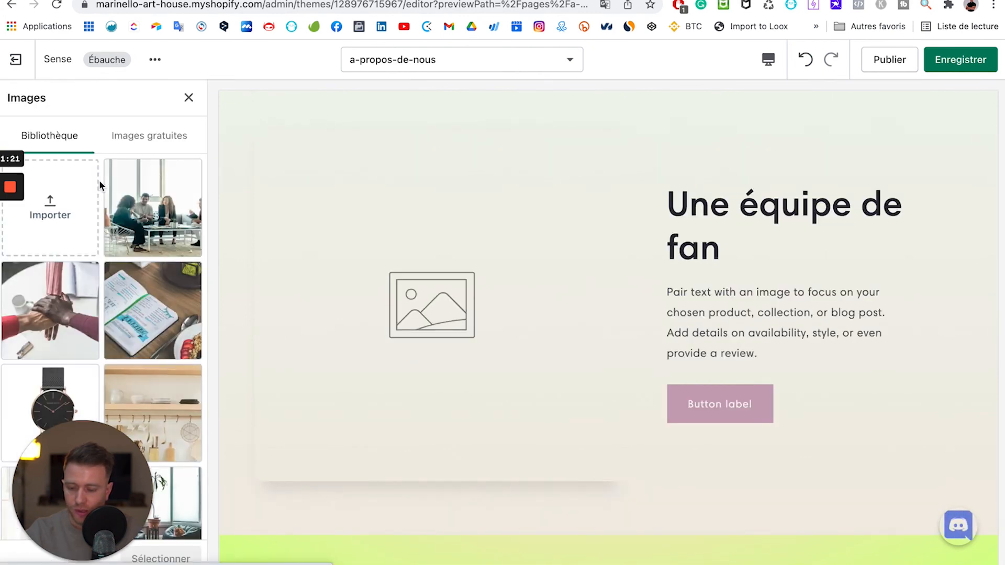
click(157, 236)
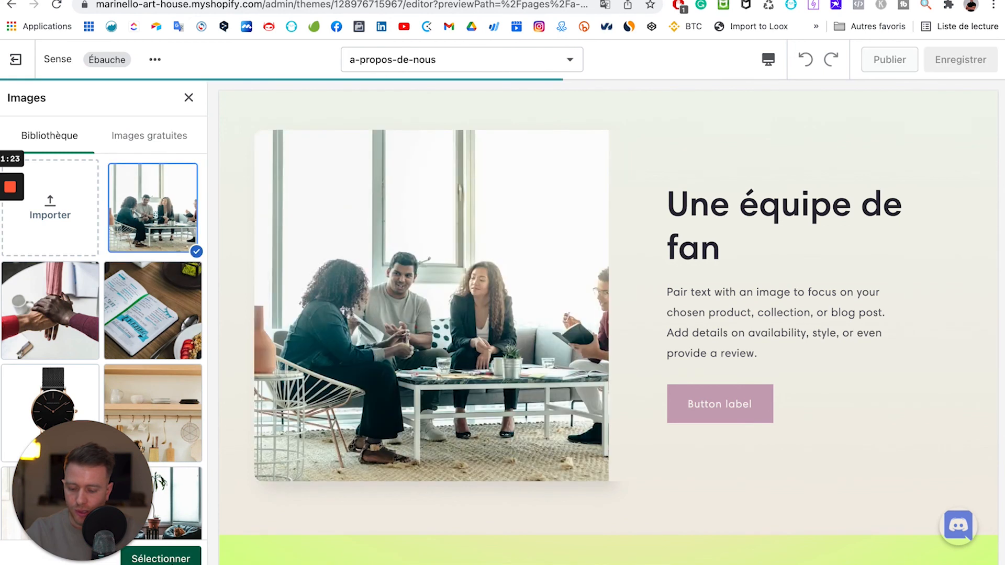
click(168, 562)
Look through the Image avec texte layout settings, including the desktop image width options, and return to the section list.
scroll(165, 361, down, 5)
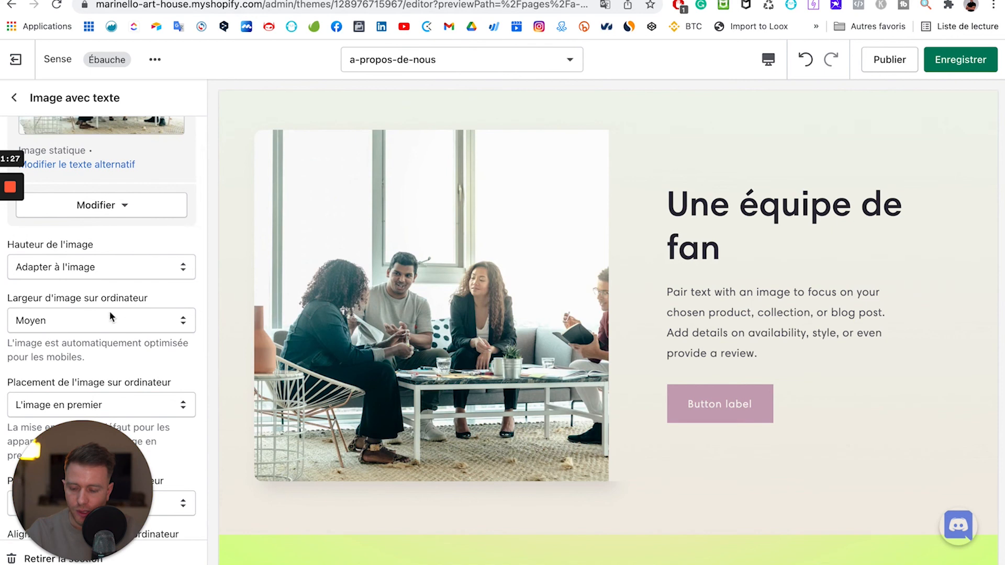
scroll(89, 314, down, 2)
click(89, 258)
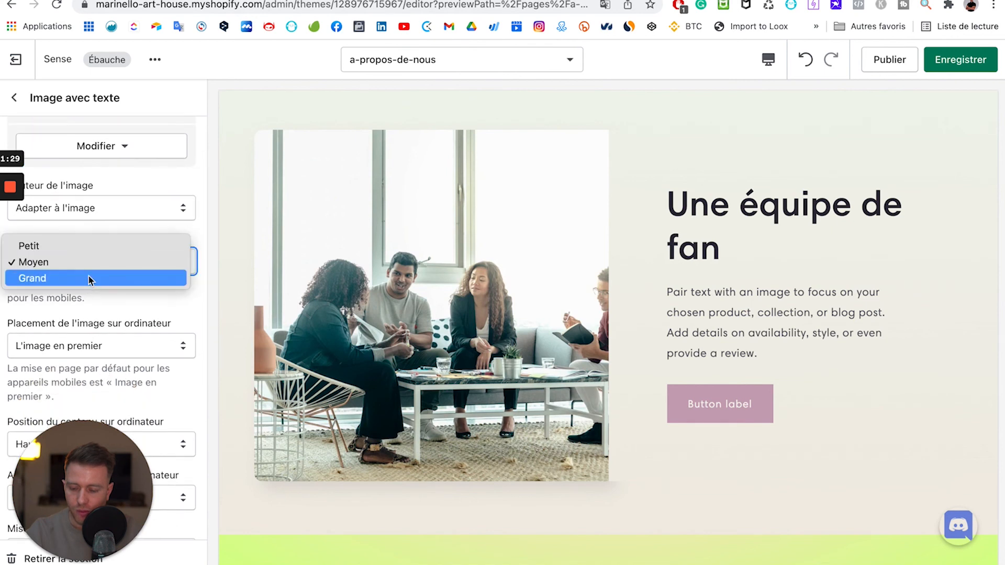
scroll(67, 152, down, 3)
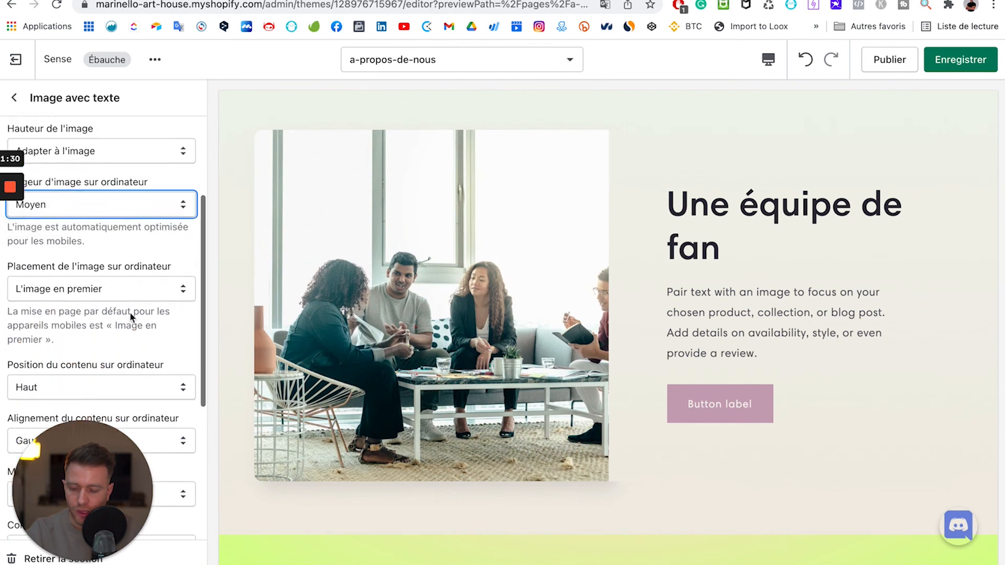
click(14, 98)
Add a second Image avec texte section and move it above the hidden Page section.
scroll(130, 320, down, 2)
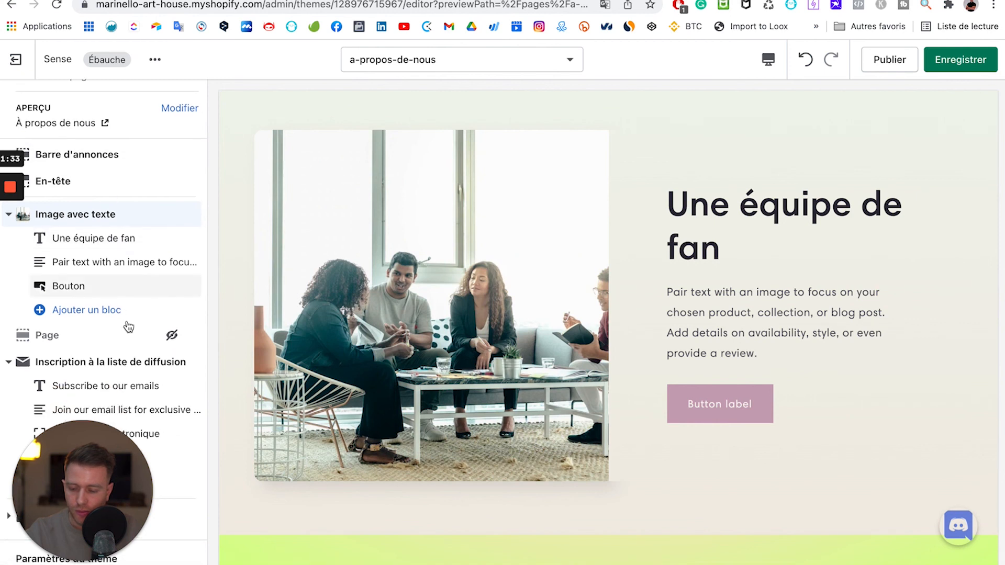
drag(85, 505, 265, 464)
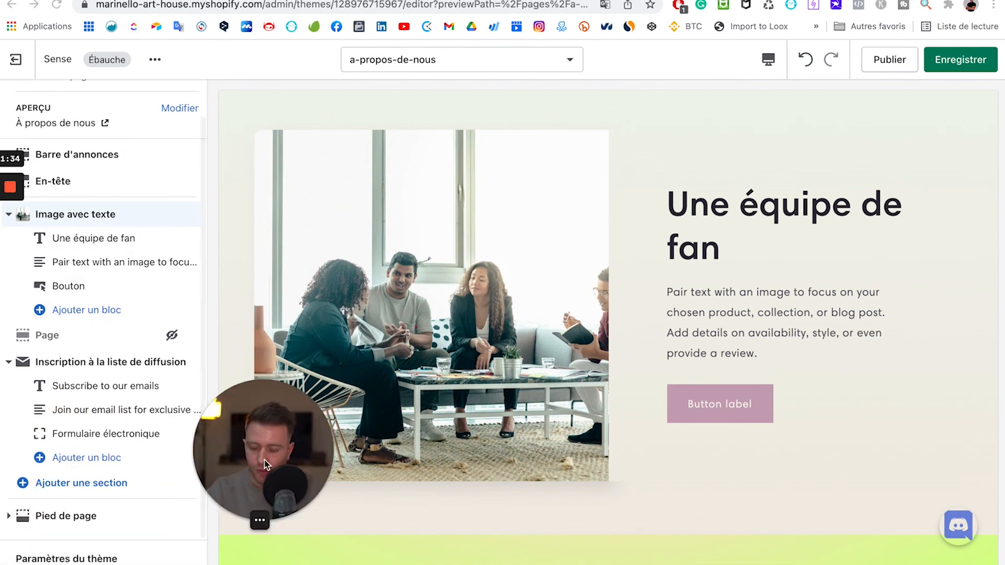
click(112, 490)
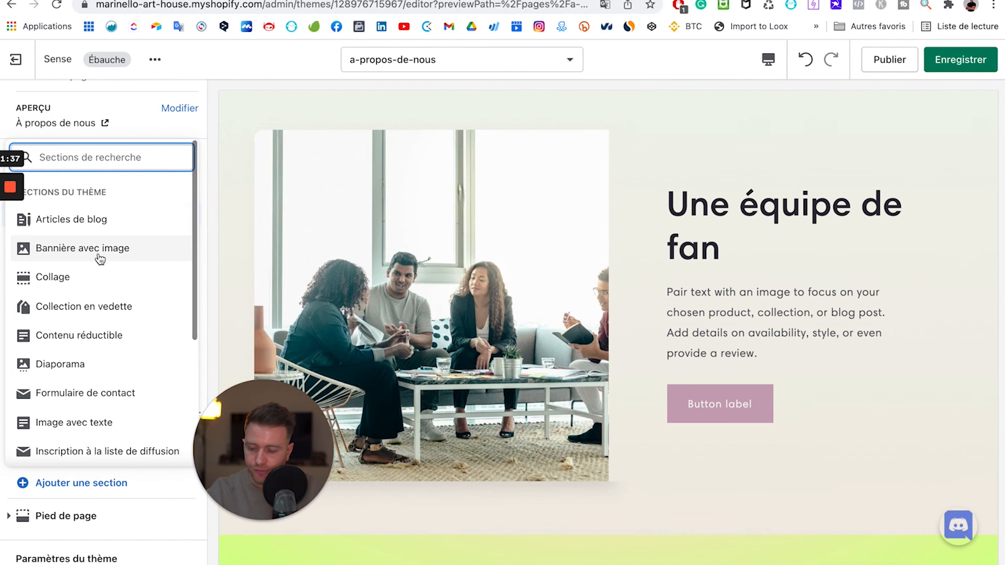
scroll(77, 369, down, 1)
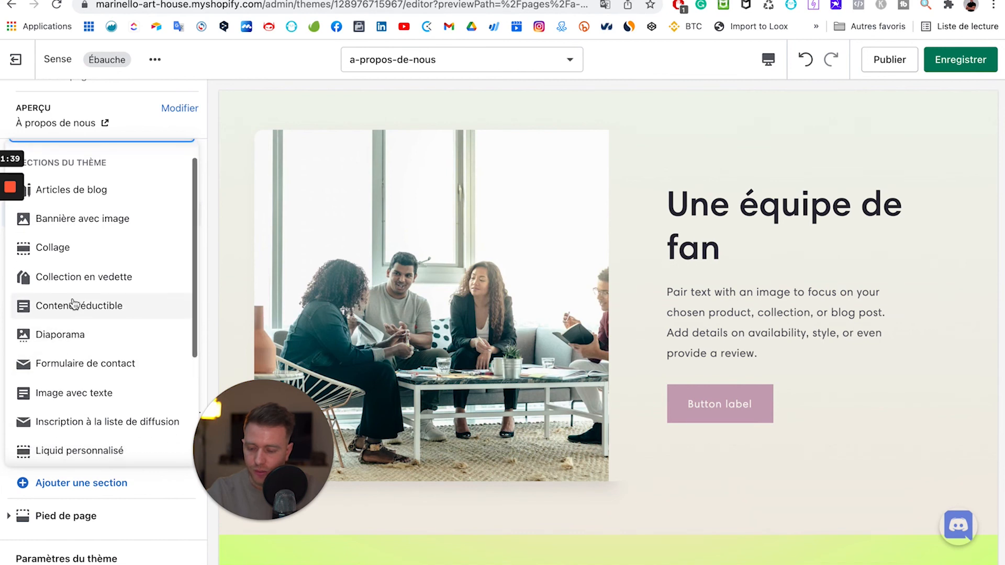
scroll(75, 387, down, 2)
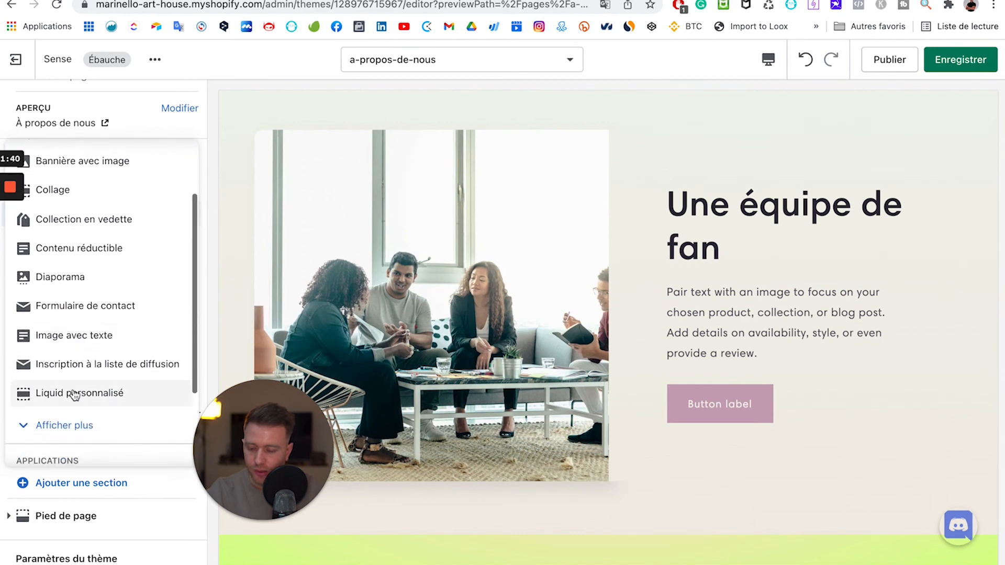
click(73, 334)
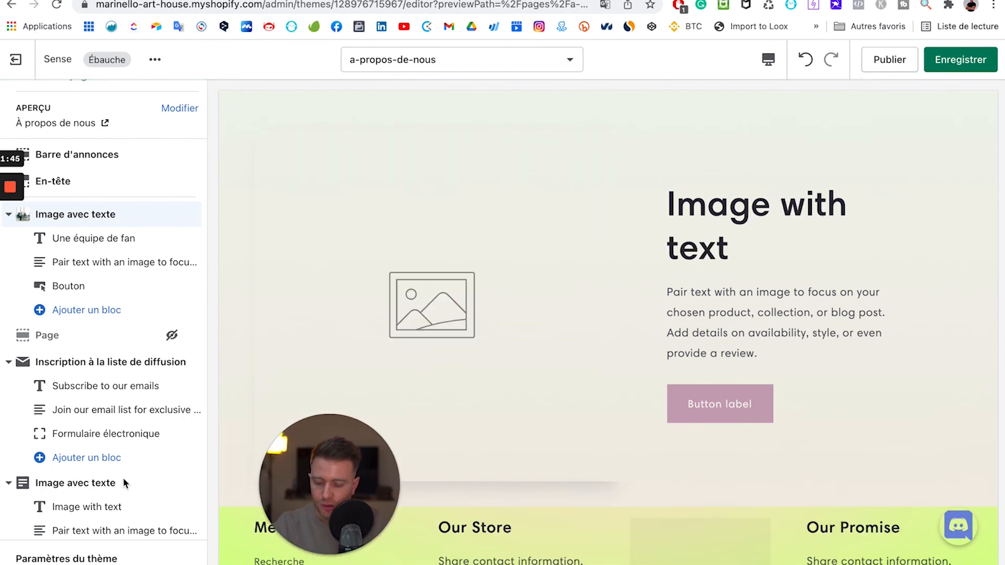
mouse_move(184, 352)
mouse_down()
mouse_move(192, 449)
mouse_move(191, 335)
mouse_move(177, 339)
mouse_up()
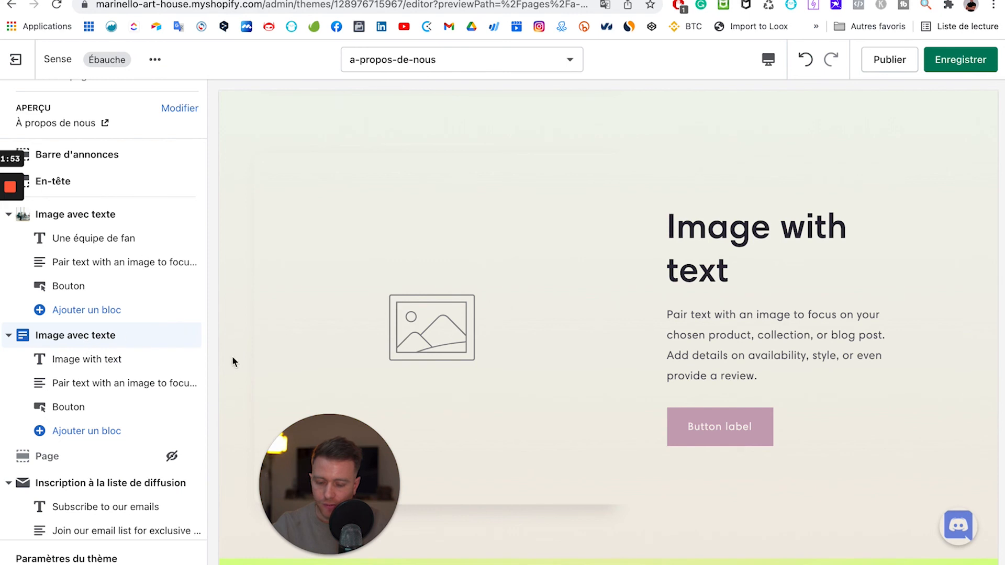
drag(189, 366, 179, 383)
drag(371, 307, 373, 309)
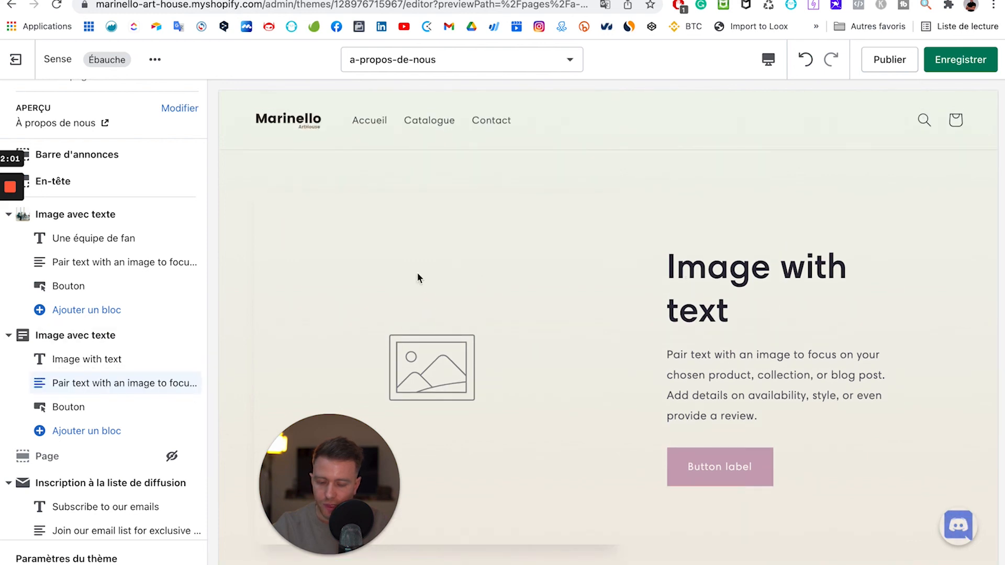
Set the second Image avec texte section's desktop image placement to Deuxième image.
click(84, 341)
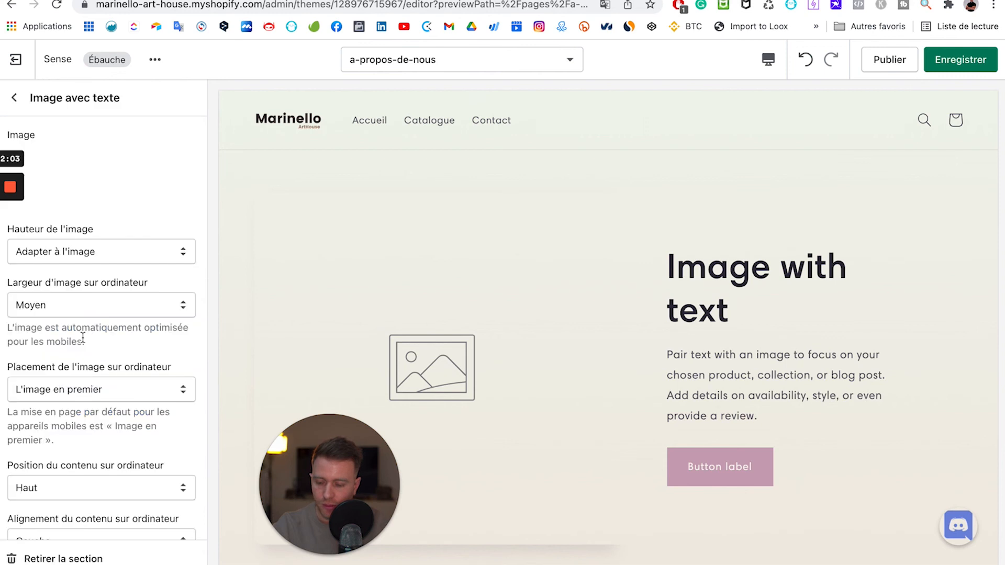
scroll(87, 306, down, 3)
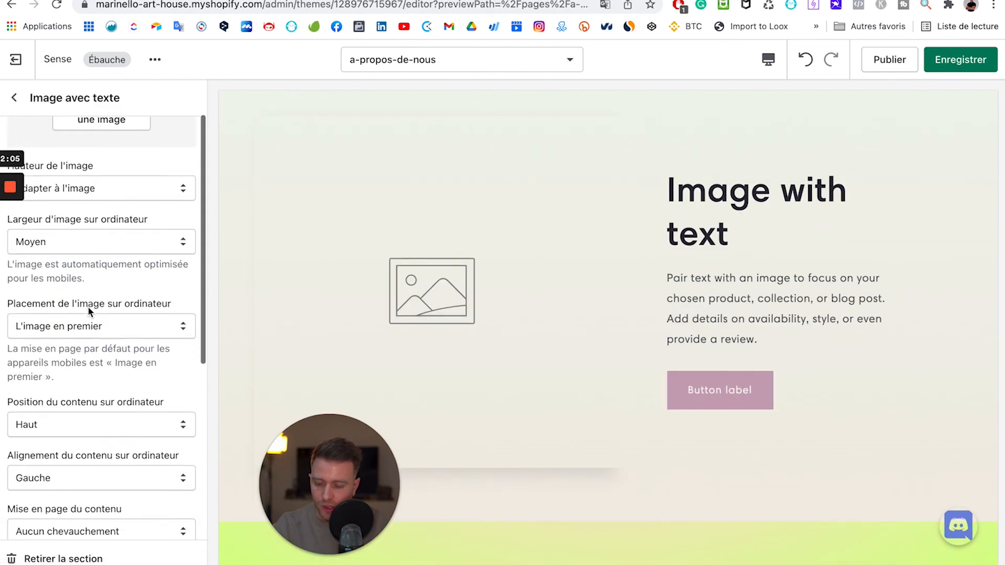
click(112, 312)
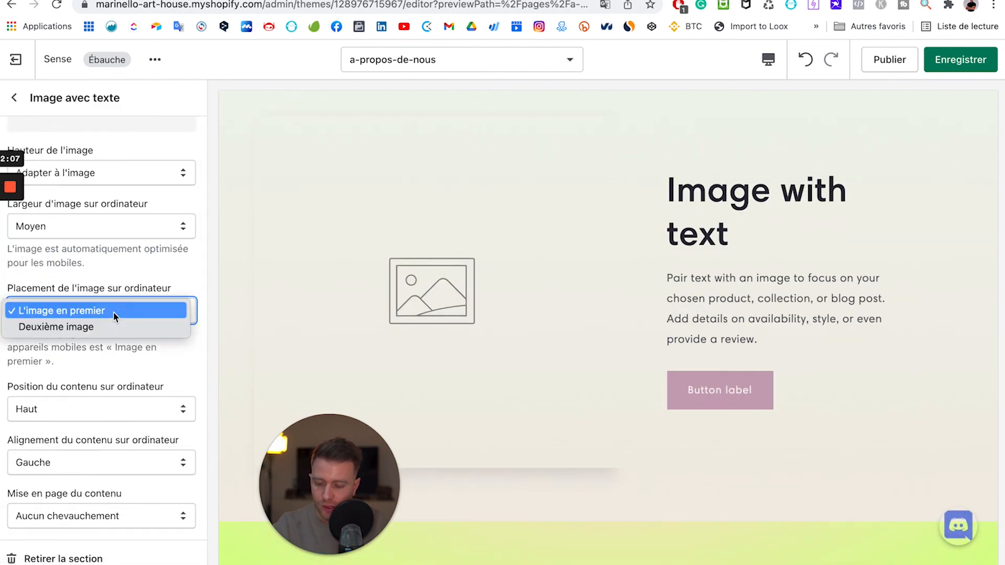
click(108, 328)
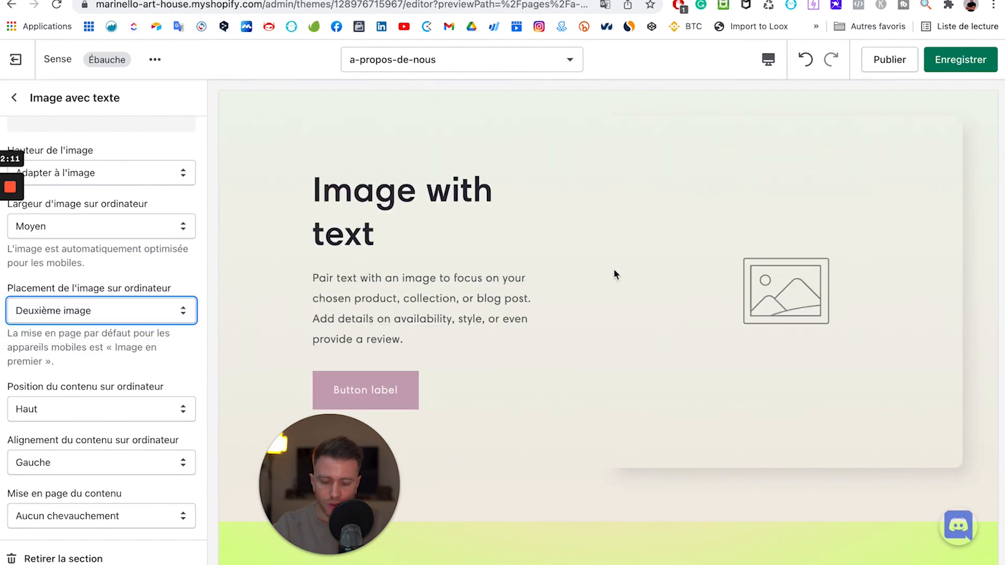
Set the second Image avec texte section's image to the library photo of stacked hands and review it in the page preview.
scroll(616, 275, up, 4)
scroll(615, 275, down, 2)
scroll(114, 236, up, 1)
scroll(111, 229, up, 2)
click(112, 175)
click(44, 319)
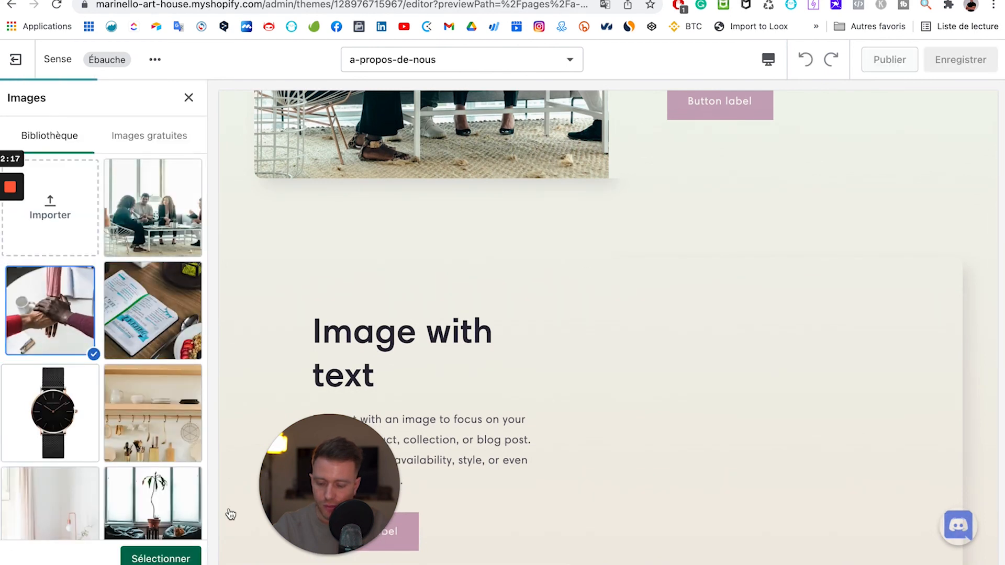
click(161, 559)
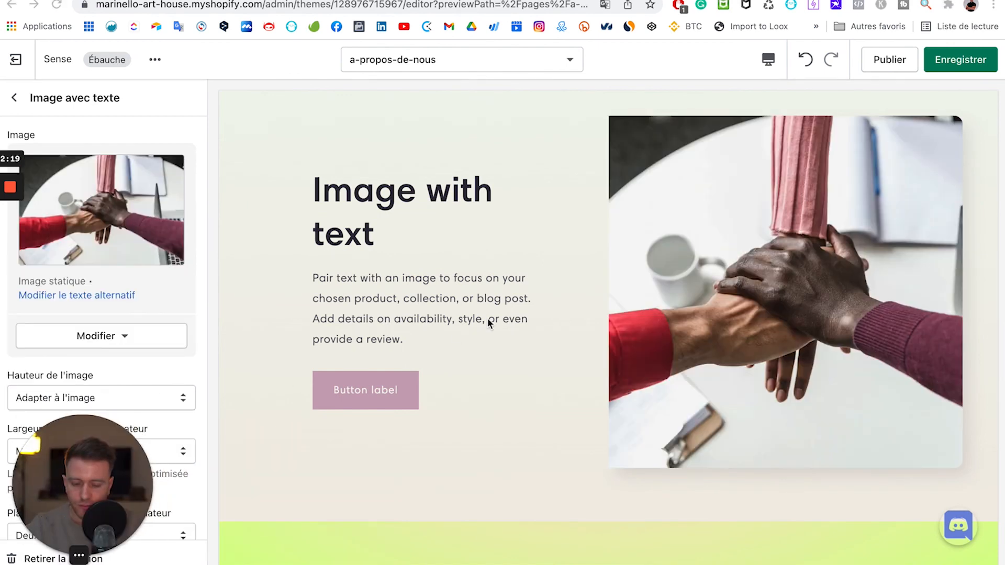
scroll(488, 319, up, 10)
scroll(488, 319, down, 8)
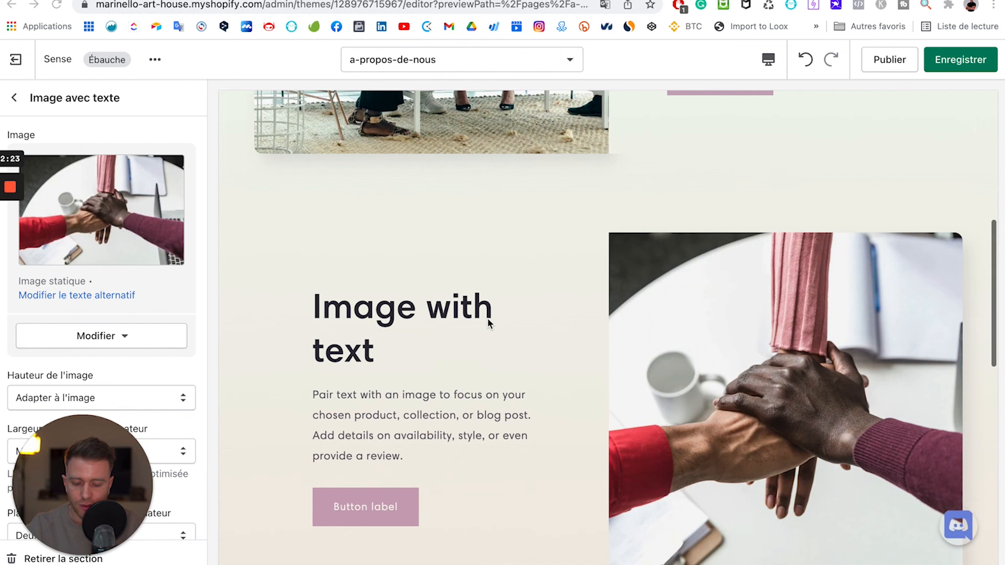
scroll(488, 318, down, 4)
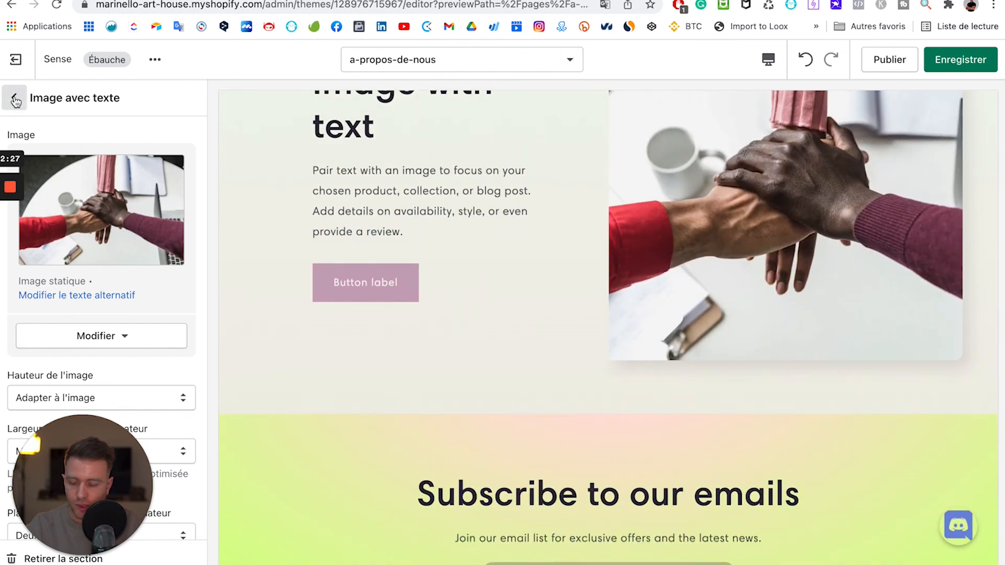
Add a Diaporama section and move it above the hidden Page section.
scroll(132, 323, down, 3)
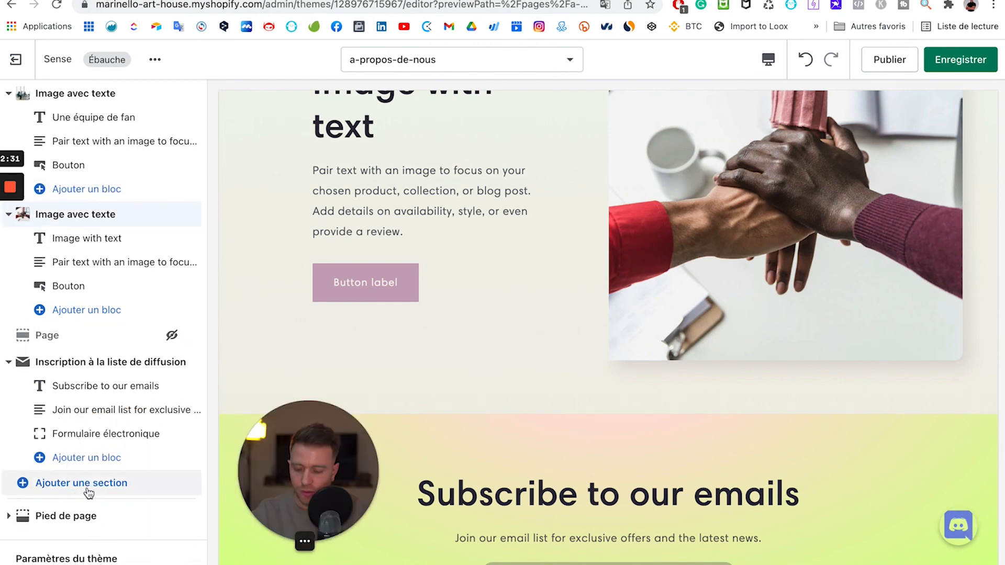
click(80, 492)
scroll(100, 367, down, 1)
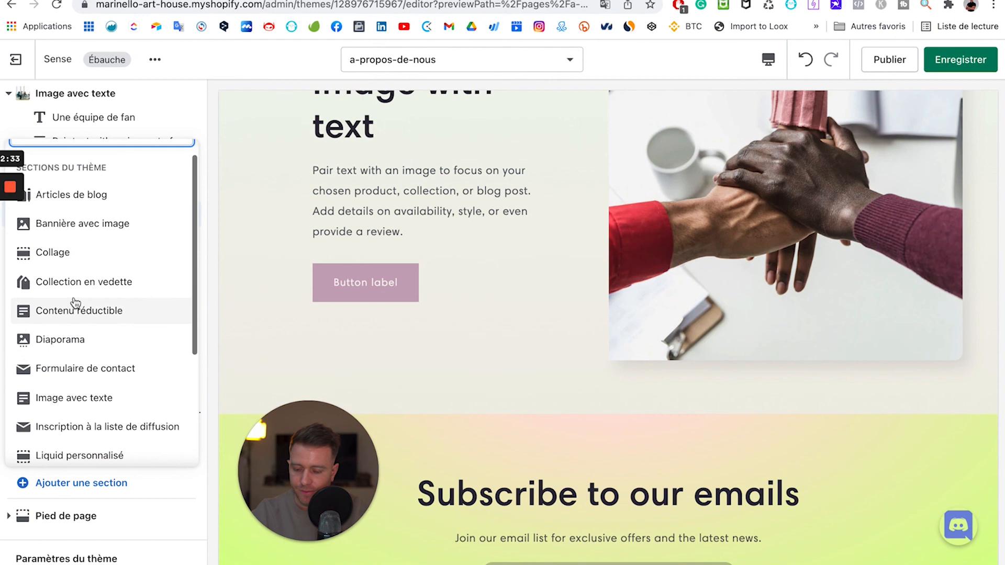
click(67, 340)
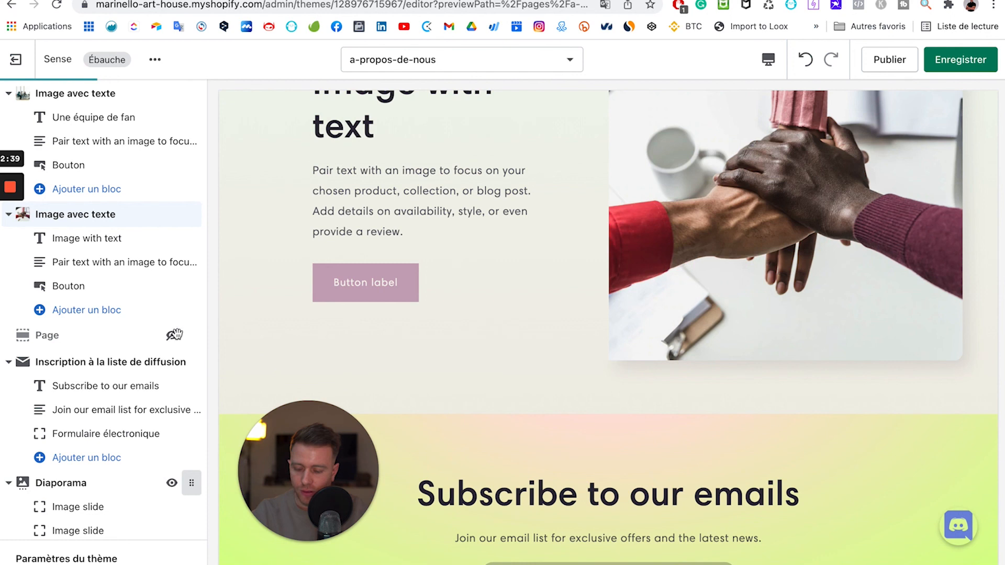
drag(177, 332, 174, 335)
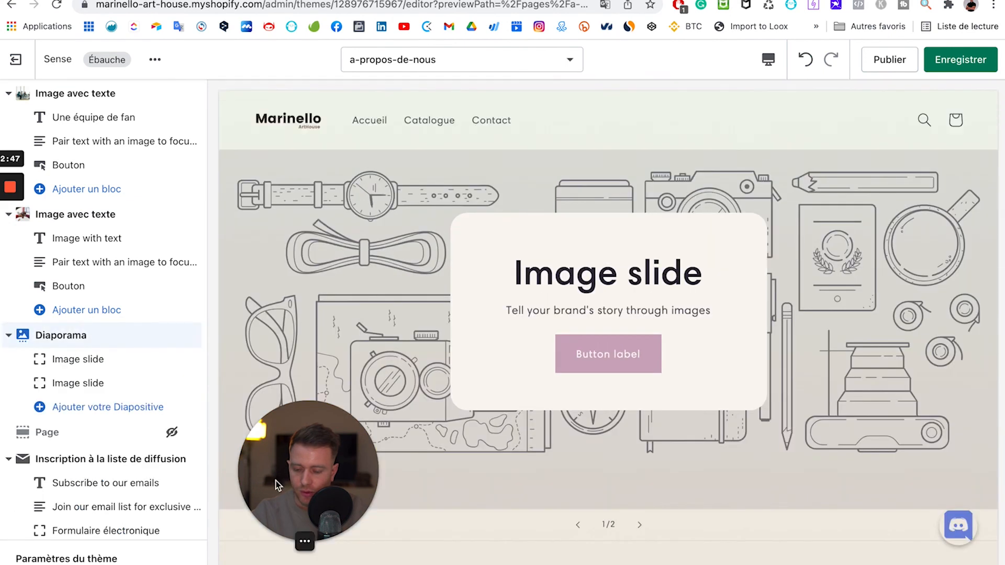
Set the Diaporama section's layout to Grille and its pagination style to Points.
click(75, 340)
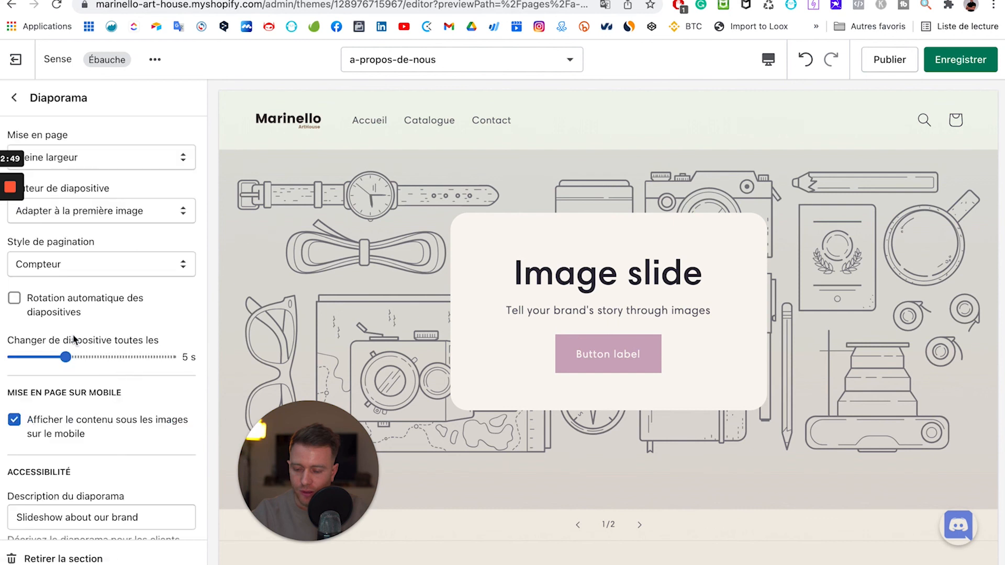
click(117, 157)
click(111, 174)
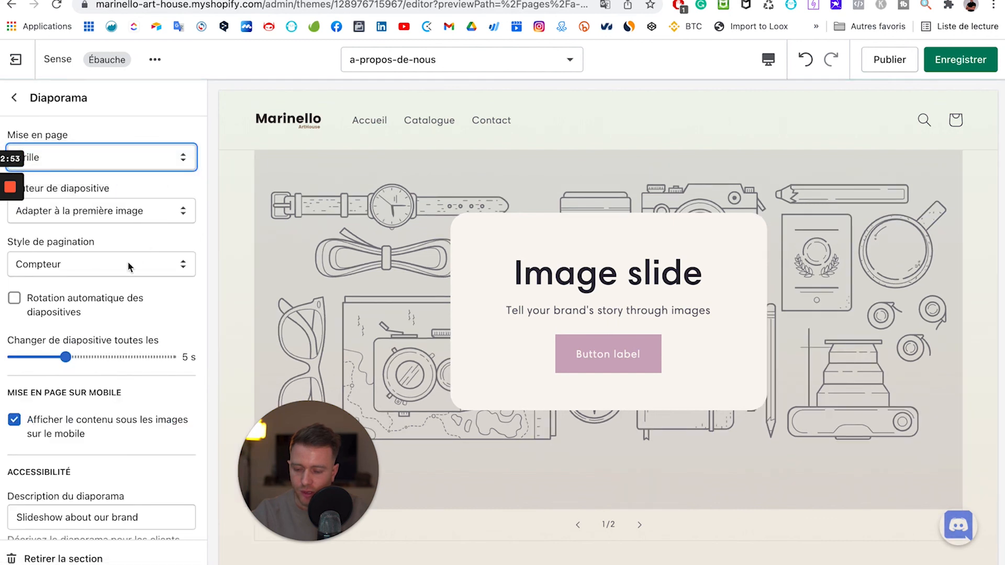
click(172, 269)
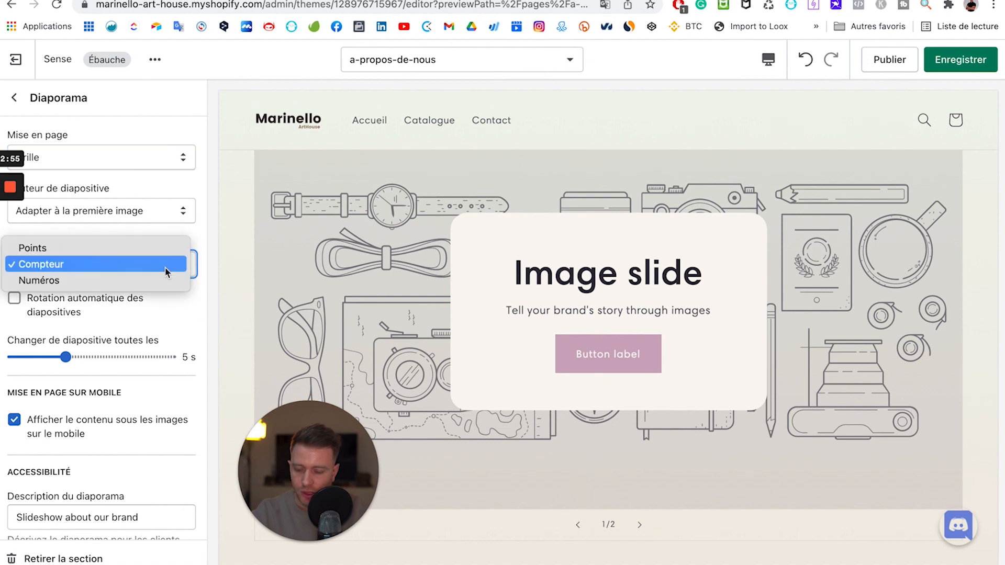
click(161, 279)
click(163, 270)
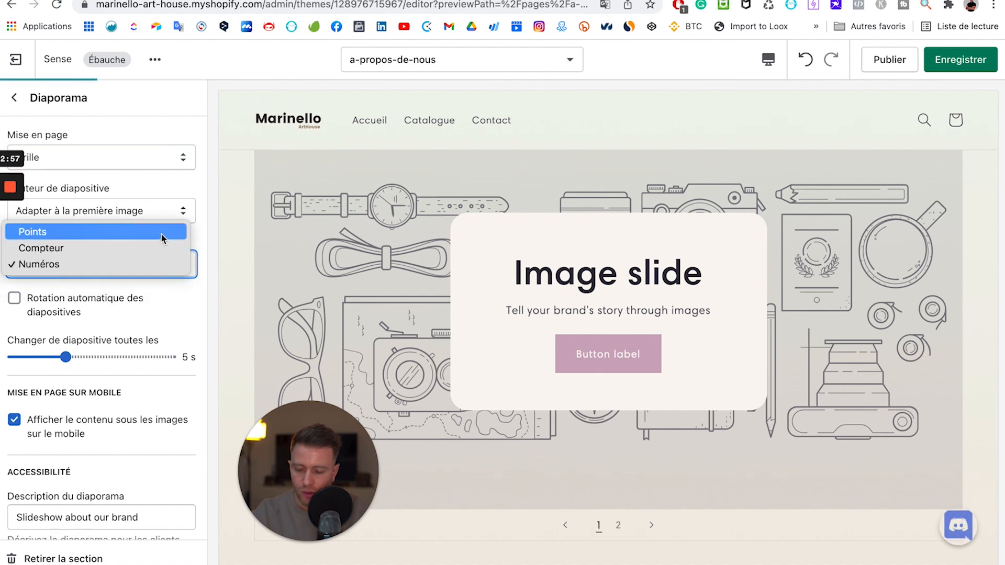
click(162, 233)
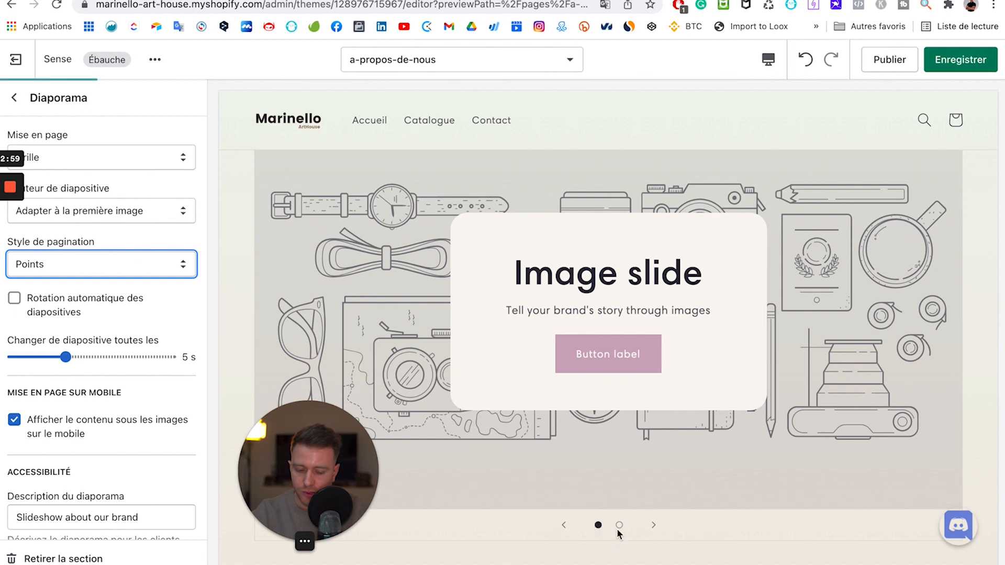
Try other slide change intervals for the Diaporama and return the interval to 5 s.
click(66, 356)
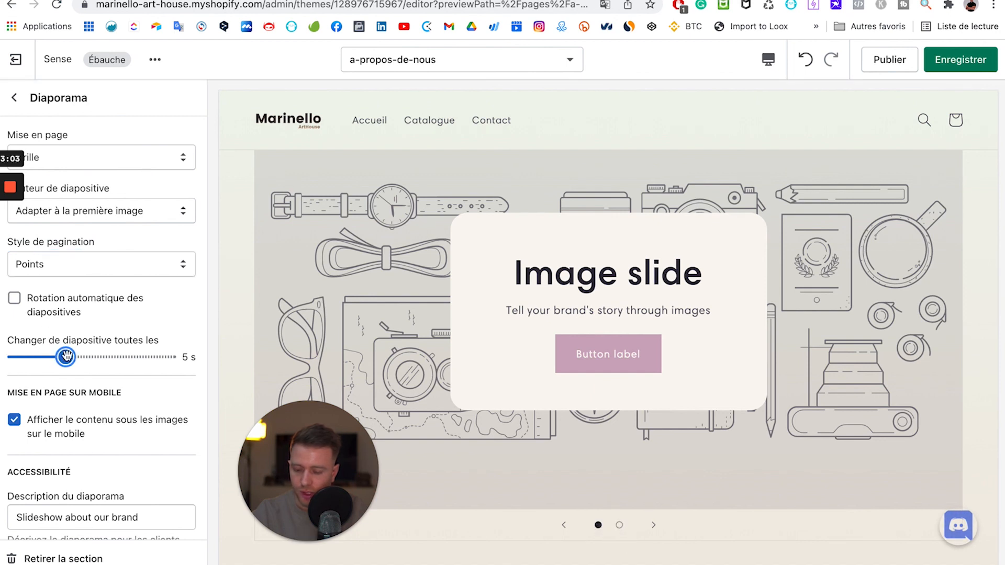
drag(66, 356, 117, 354)
drag(48, 350, 65, 356)
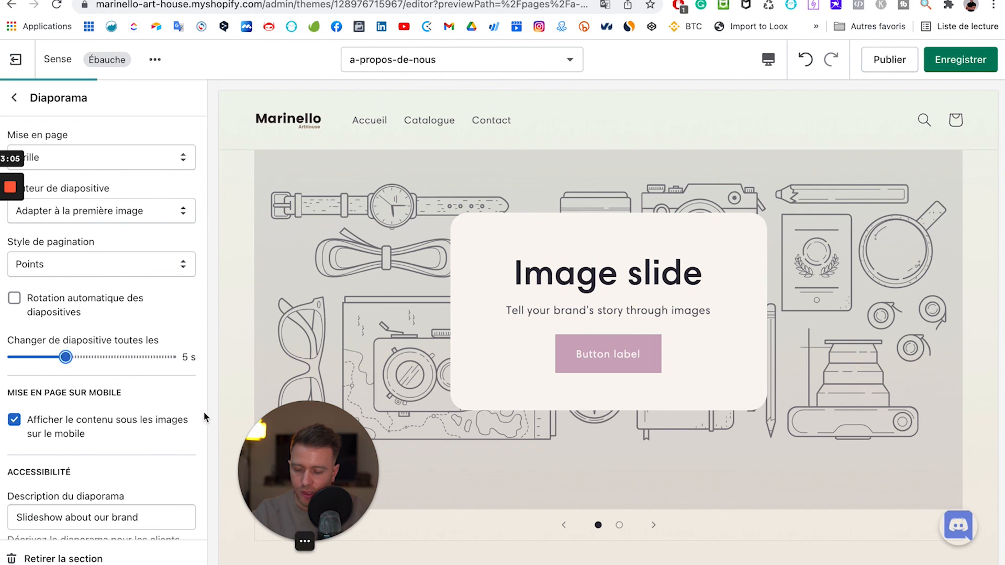
drag(322, 489, 36, 517)
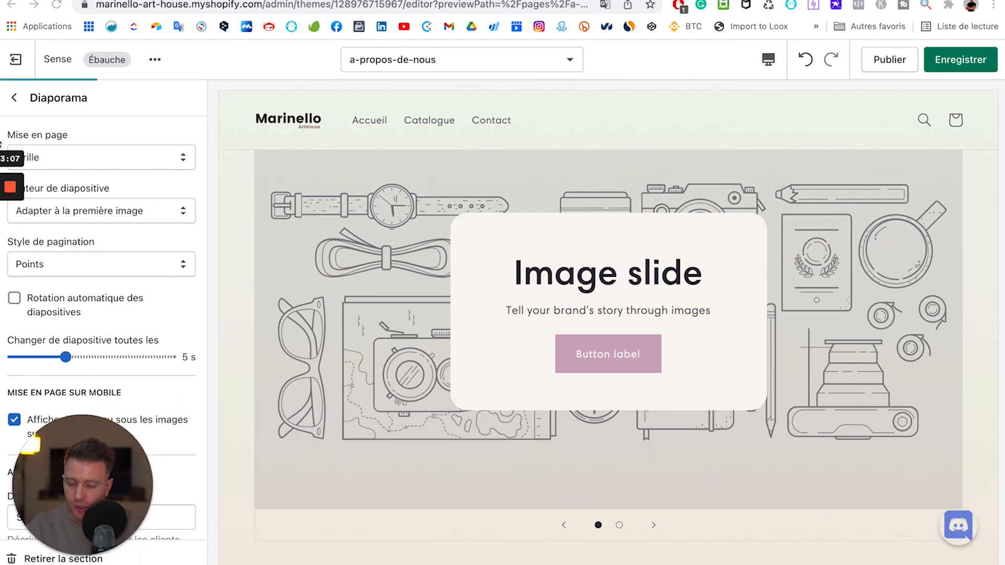
Set the first Diaporama slide's image to the library photo of kitchen shelves, review it, and return to the section list.
click(16, 99)
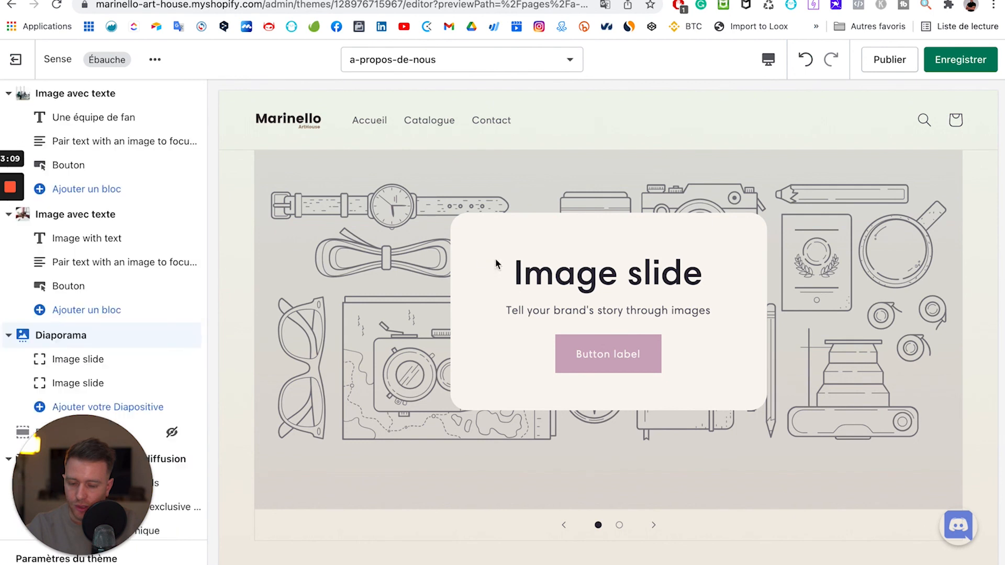
click(87, 363)
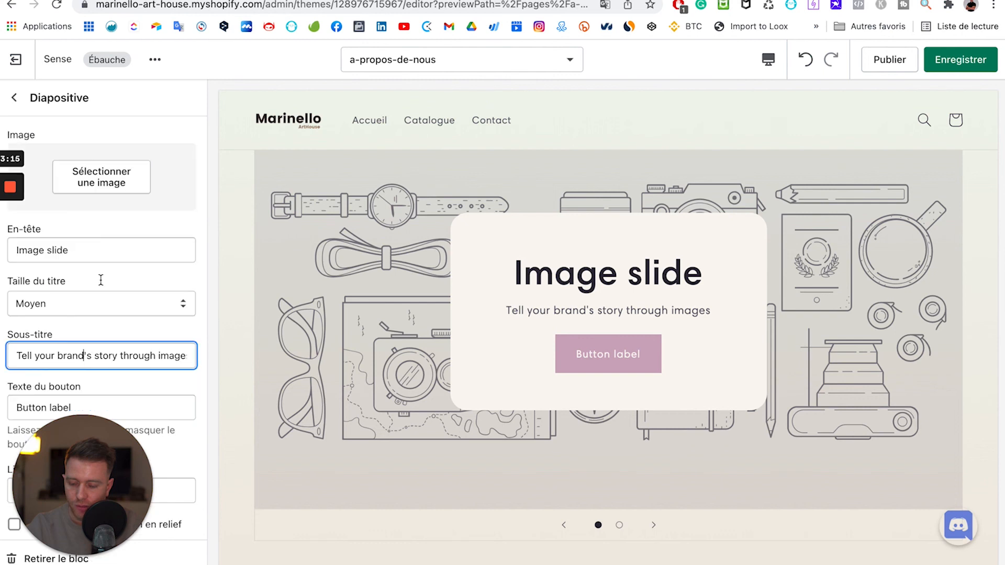
click(120, 188)
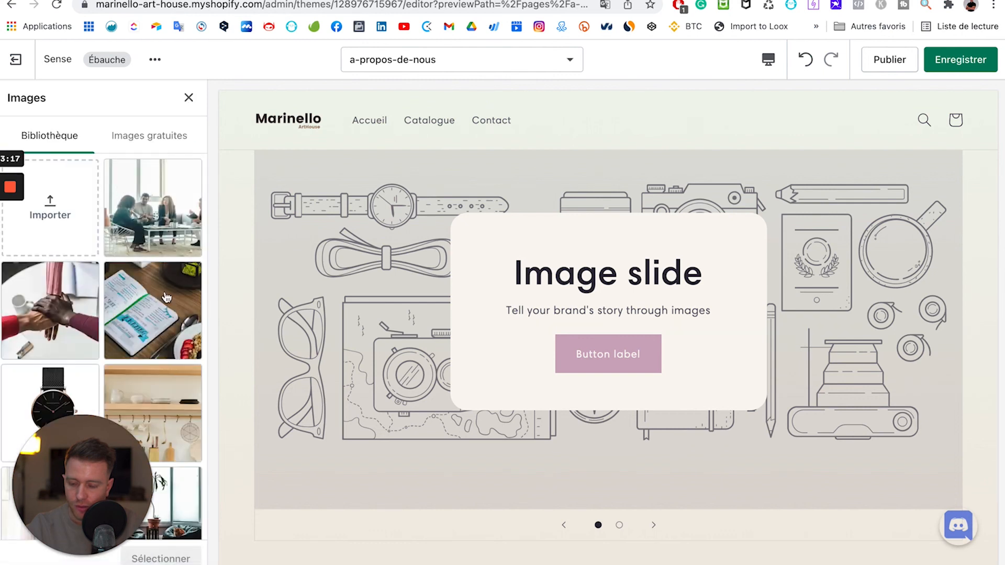
click(159, 397)
click(161, 558)
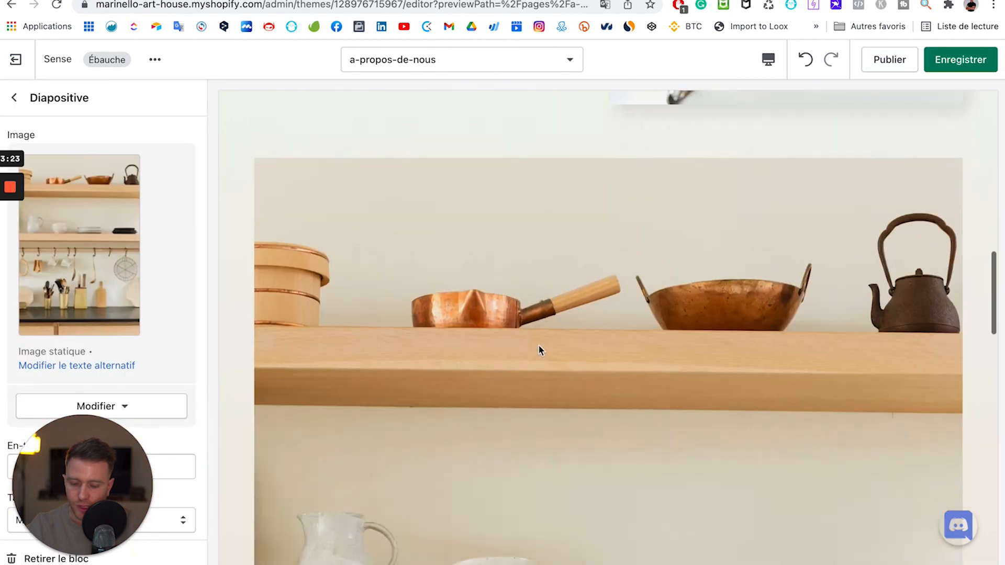
scroll(538, 349, down, 10)
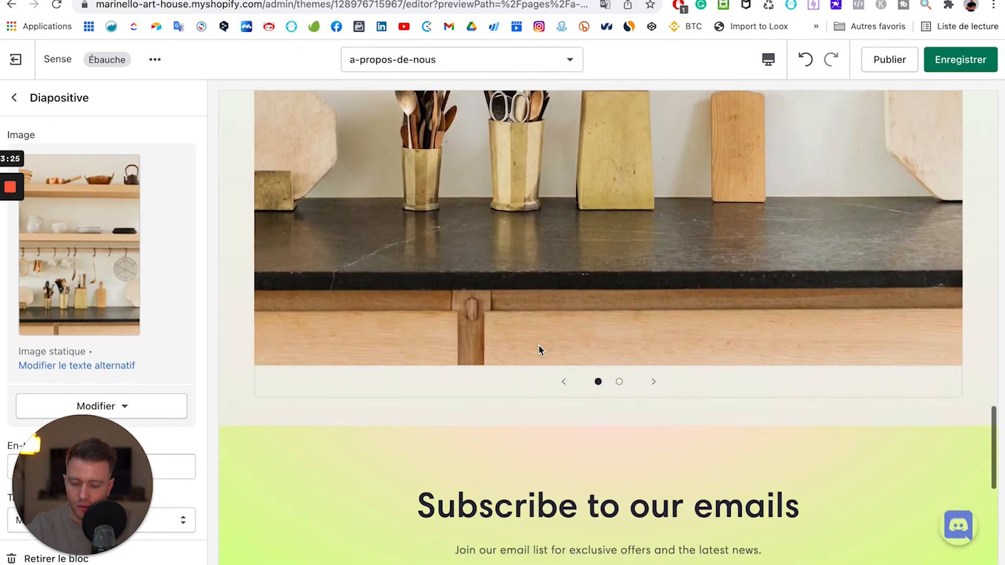
scroll(539, 350, up, 15)
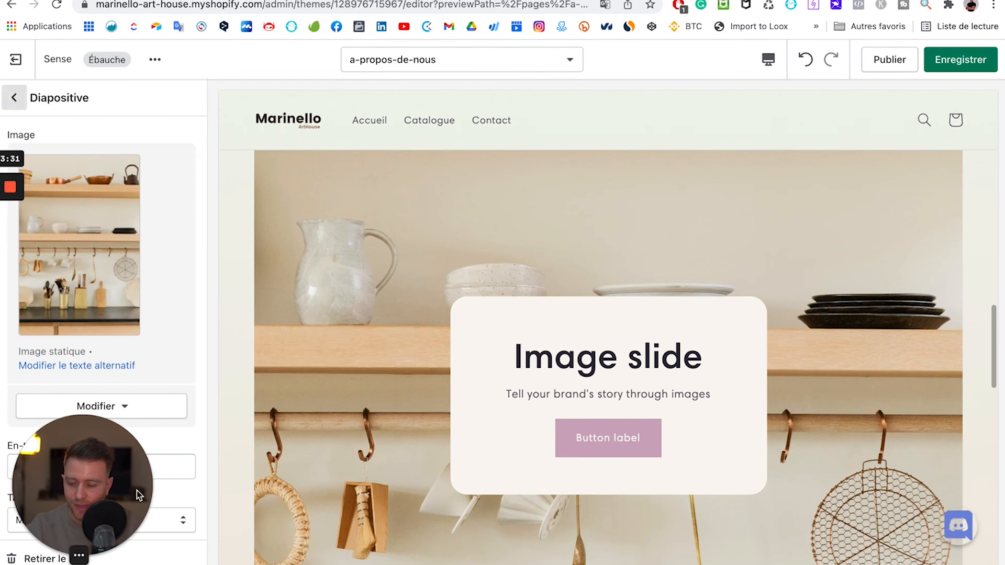
drag(96, 482, 332, 482)
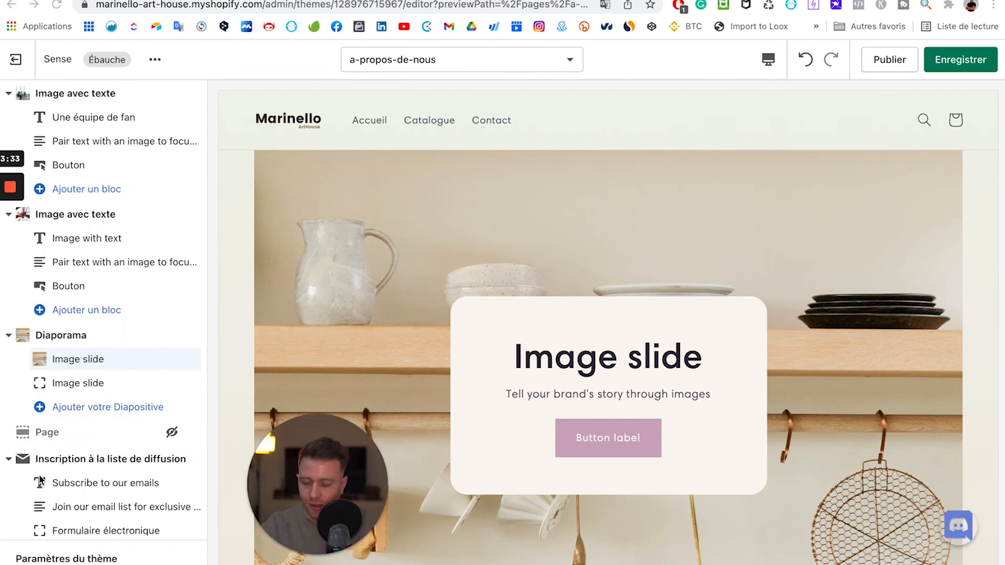
Examine the section types that can be added to the À propos de nous page.
scroll(43, 478, down, 2)
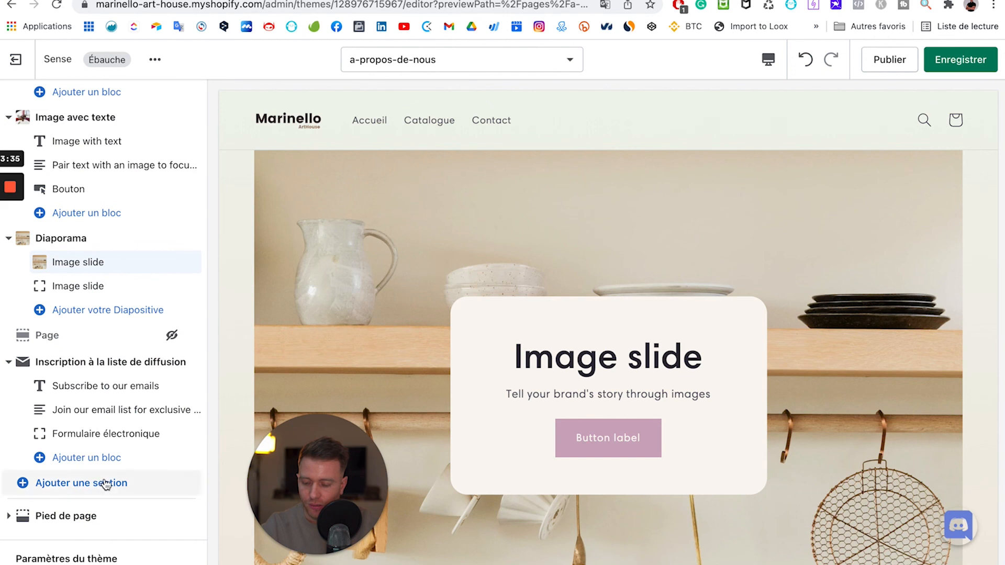
click(81, 483)
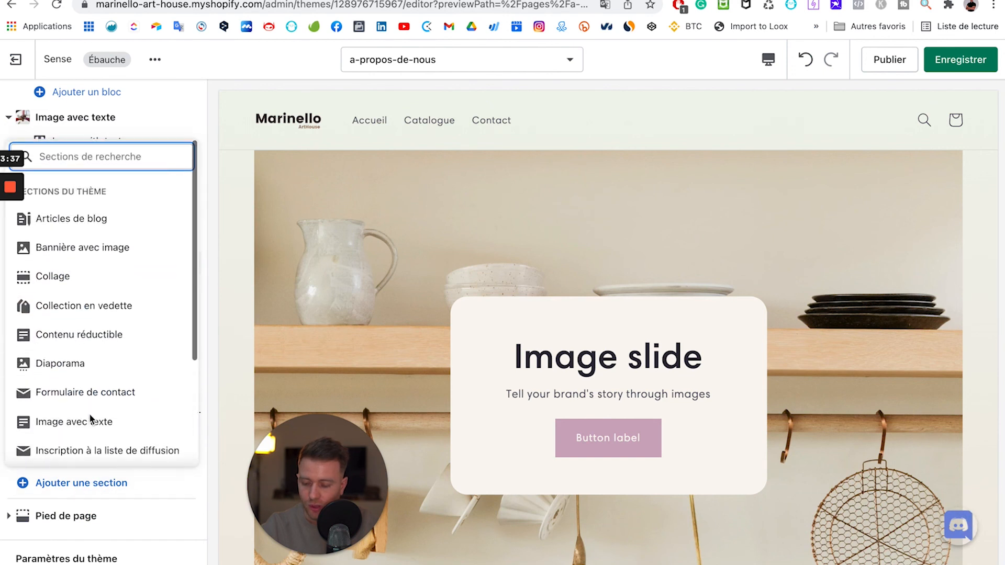
scroll(103, 345, down, 2)
click(86, 424)
scroll(108, 319, down, 2)
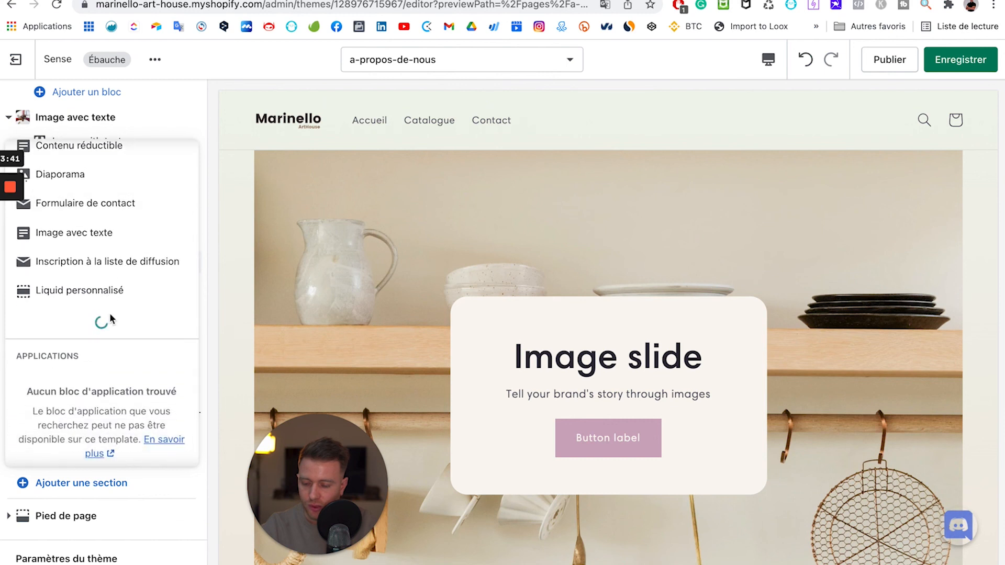
scroll(111, 320, down, 1)
scroll(101, 347, down, 2)
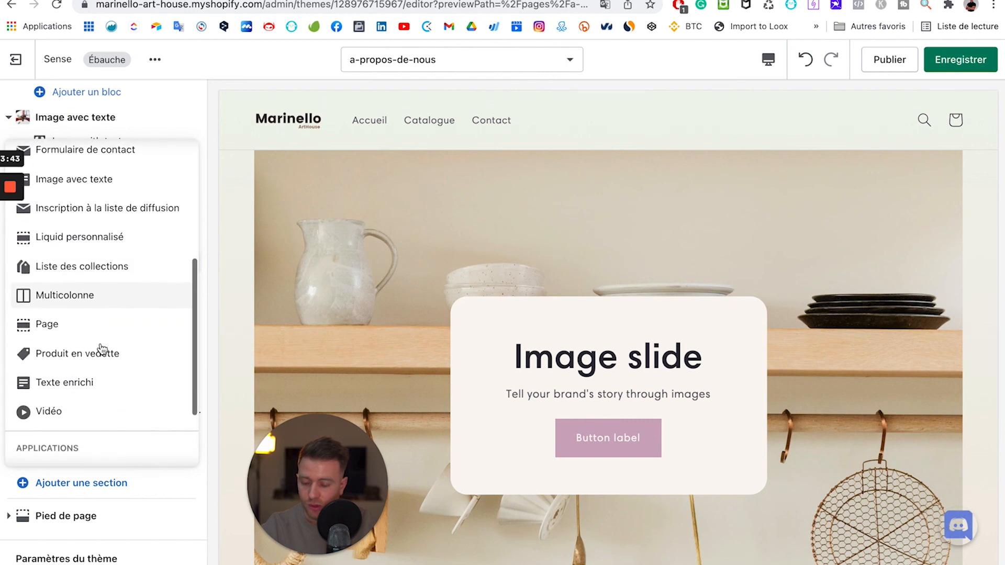
scroll(74, 348, up, 2)
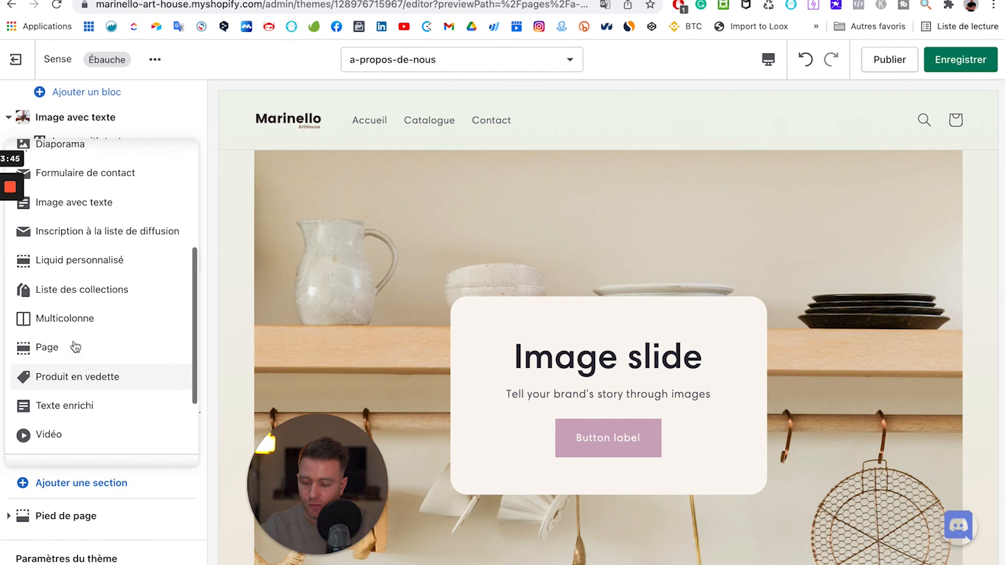
scroll(67, 356, up, 4)
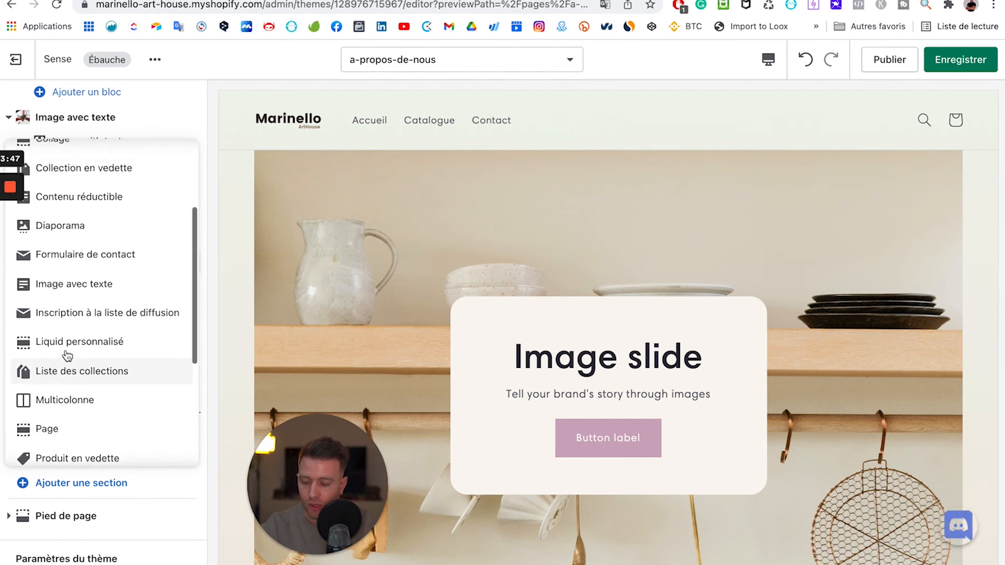
scroll(70, 403, up, 2)
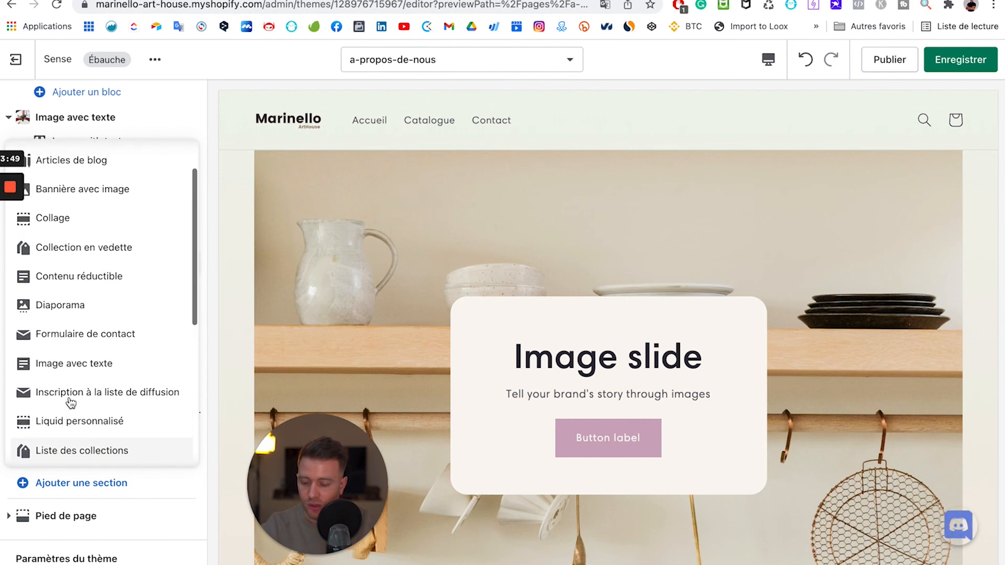
scroll(72, 289, up, 3)
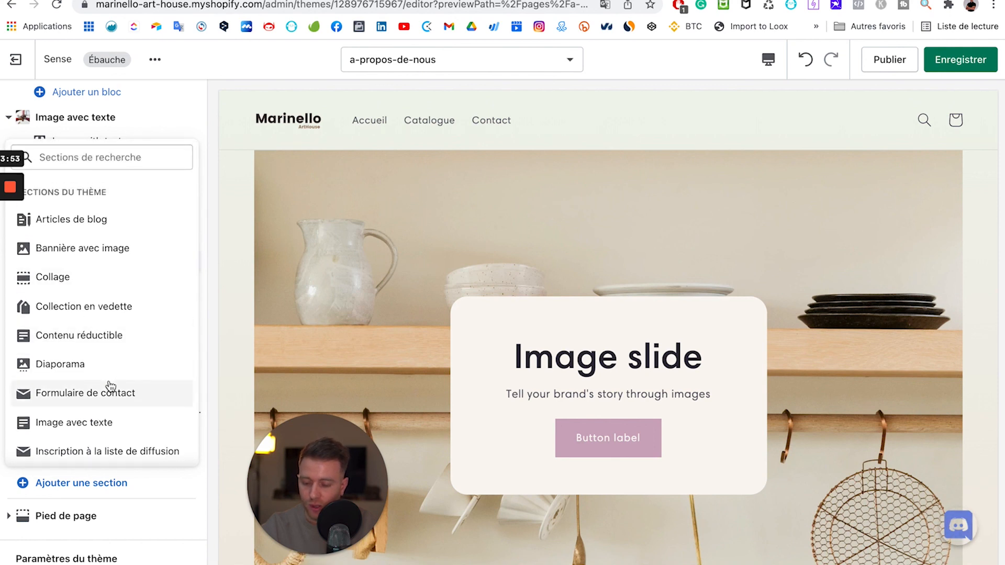
Add a Formulaire de contact section below the Inscription à la liste de diffusion section.
scroll(110, 388, down, 1)
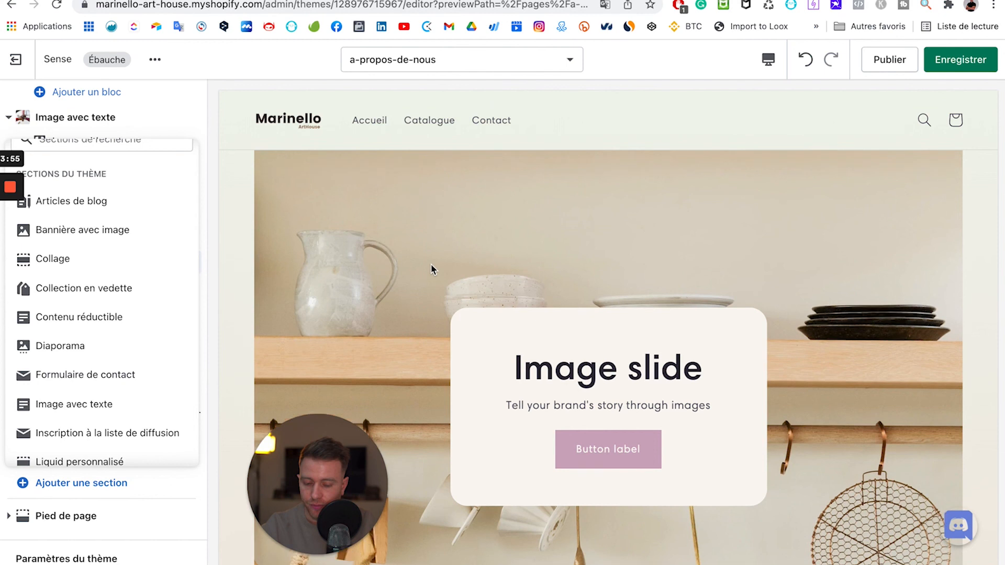
scroll(433, 269, up, 8)
scroll(433, 269, down, 3)
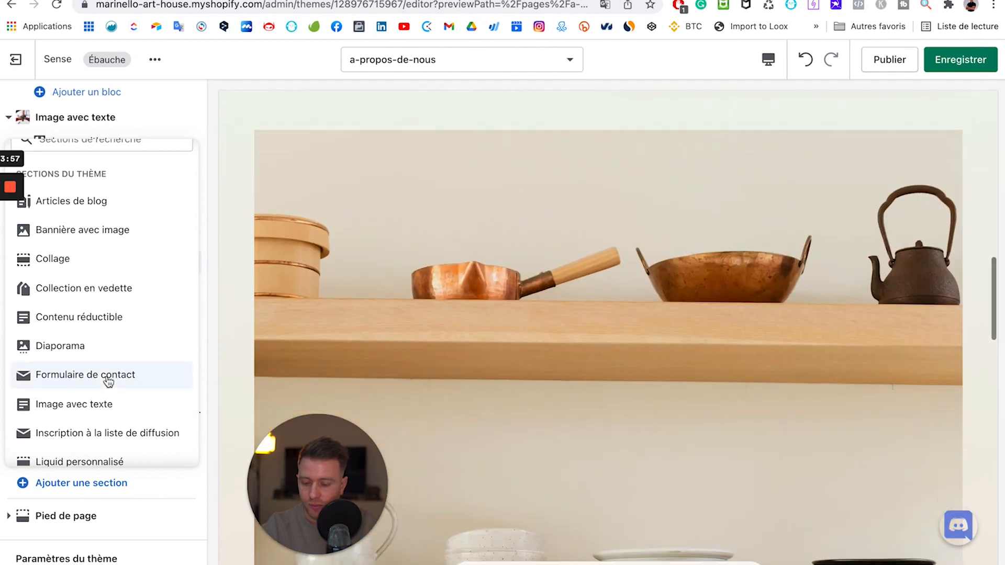
click(108, 382)
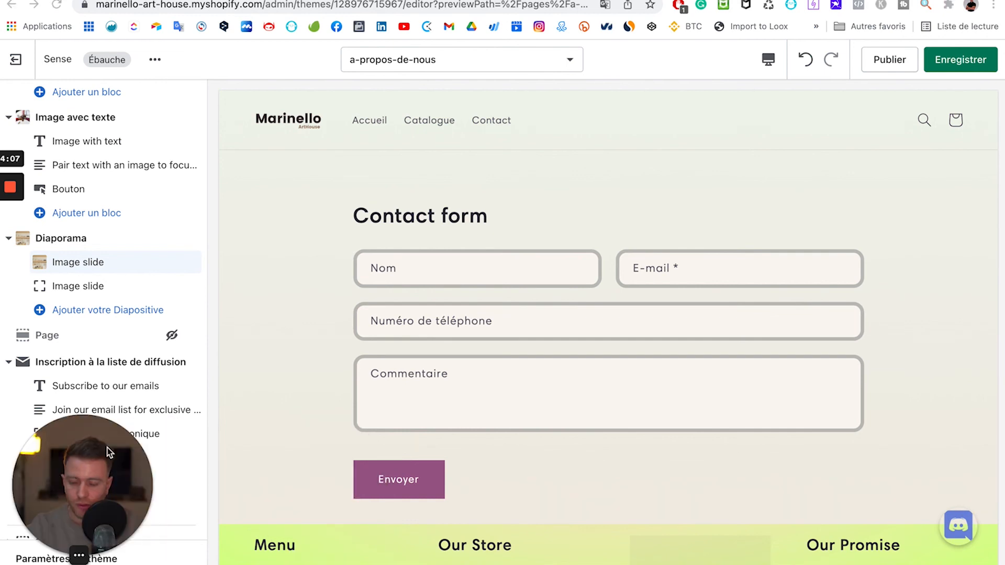
Review the À propos de nous page preview from the contact form up to the announcement bar.
scroll(596, 336, up, 15)
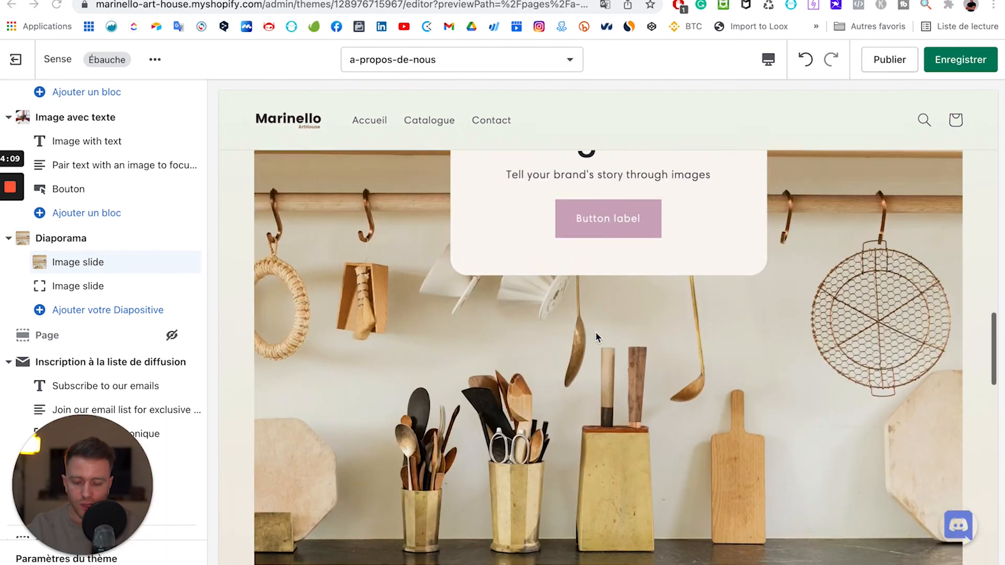
scroll(596, 332, down, 10)
scroll(595, 331, up, 7)
scroll(597, 337, up, 15)
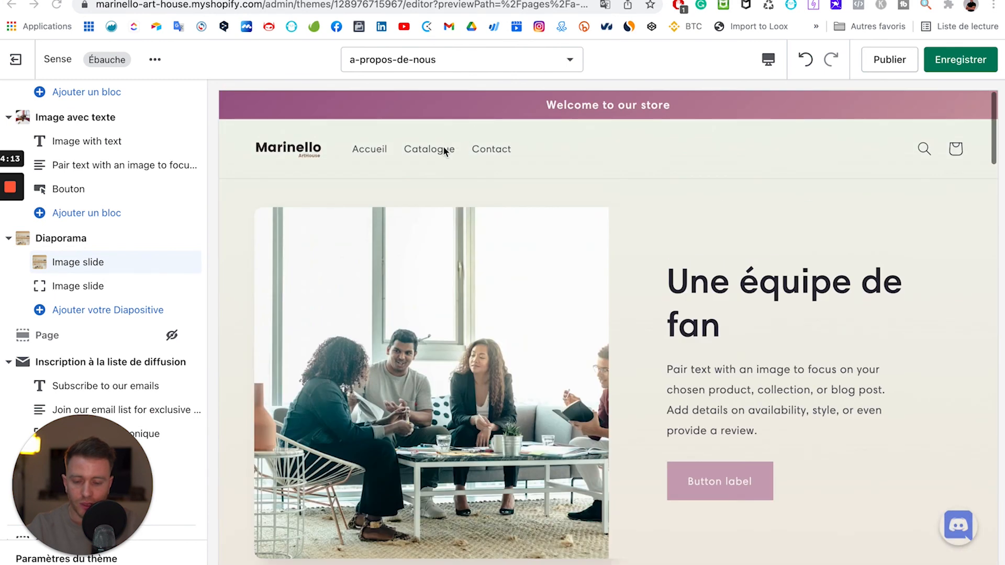
Examine the template types available for the theme, choosing to wait for the unresponsive page.
click(458, 67)
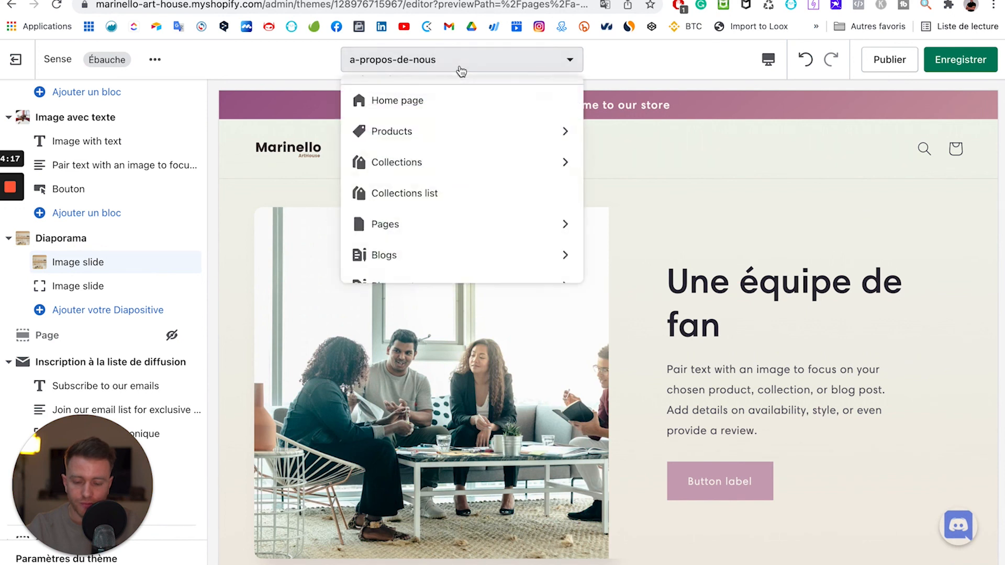
scroll(425, 275, down, 1)
scroll(425, 275, down, 1)
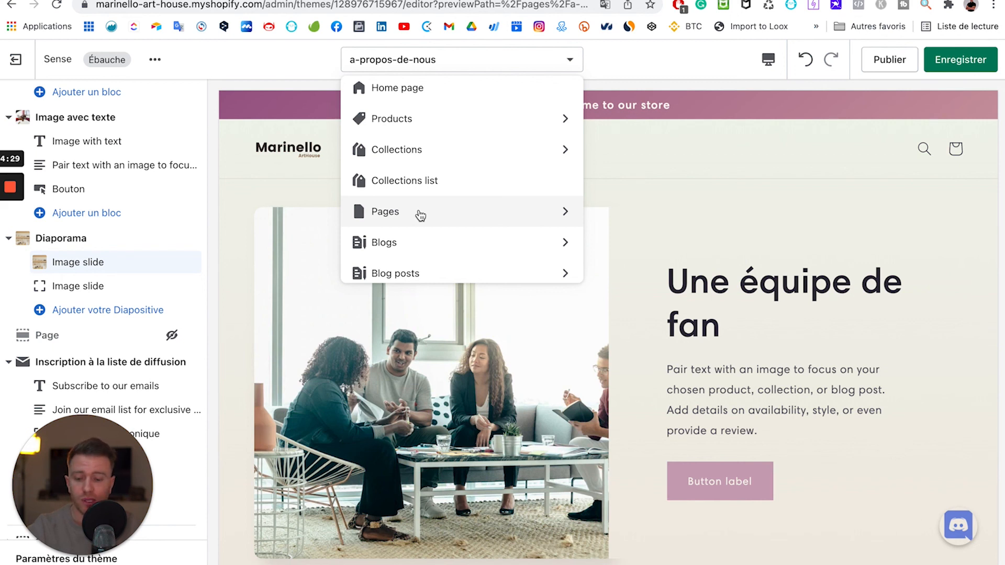
scroll(419, 213, down, 3)
scroll(417, 212, up, 3)
scroll(409, 201, up, 2)
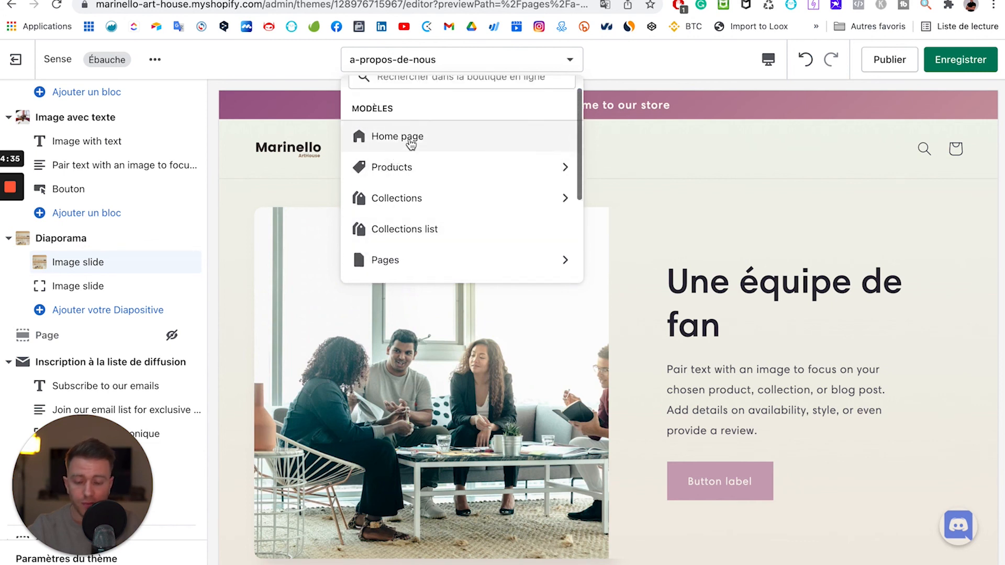
scroll(409, 181, down, 1)
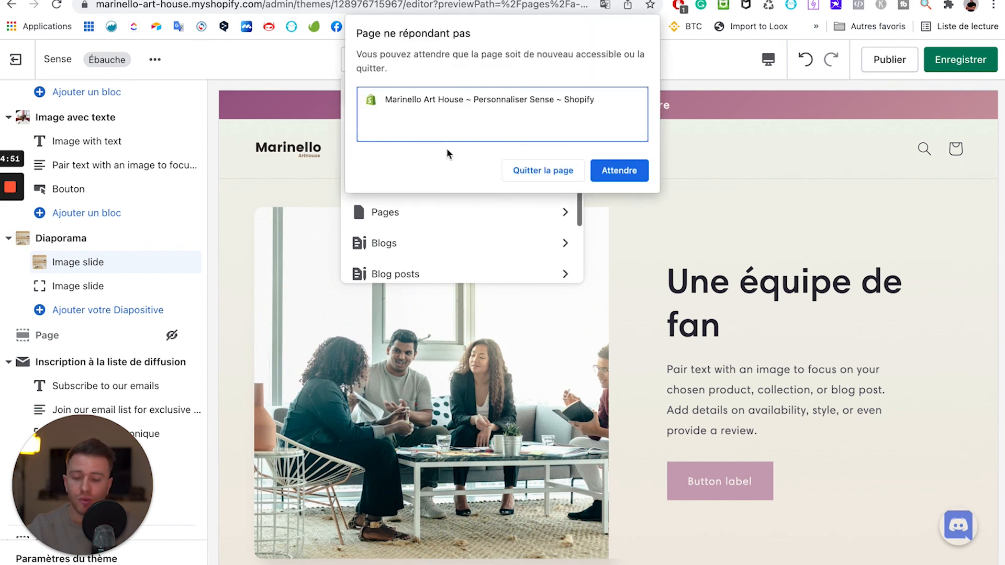
click(618, 167)
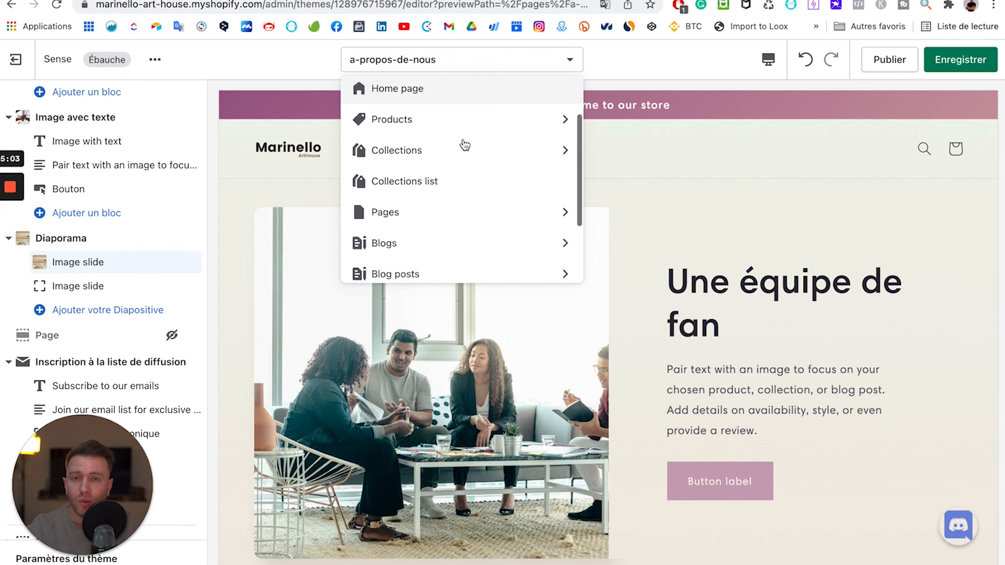
Switch the editor from the À propos de nous page to the product page and reopen the template list.
click(465, 145)
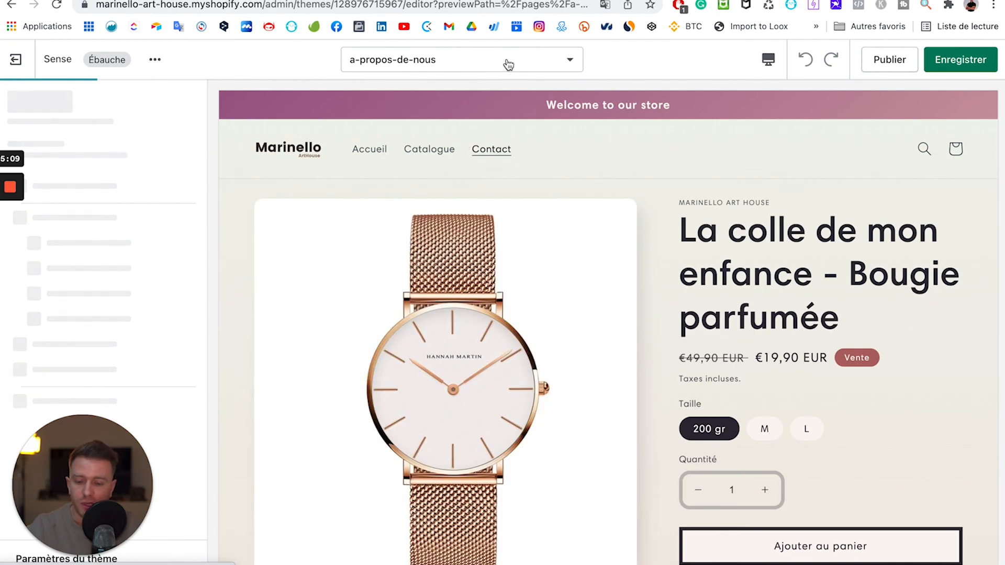
click(562, 64)
scroll(498, 187, up, 1)
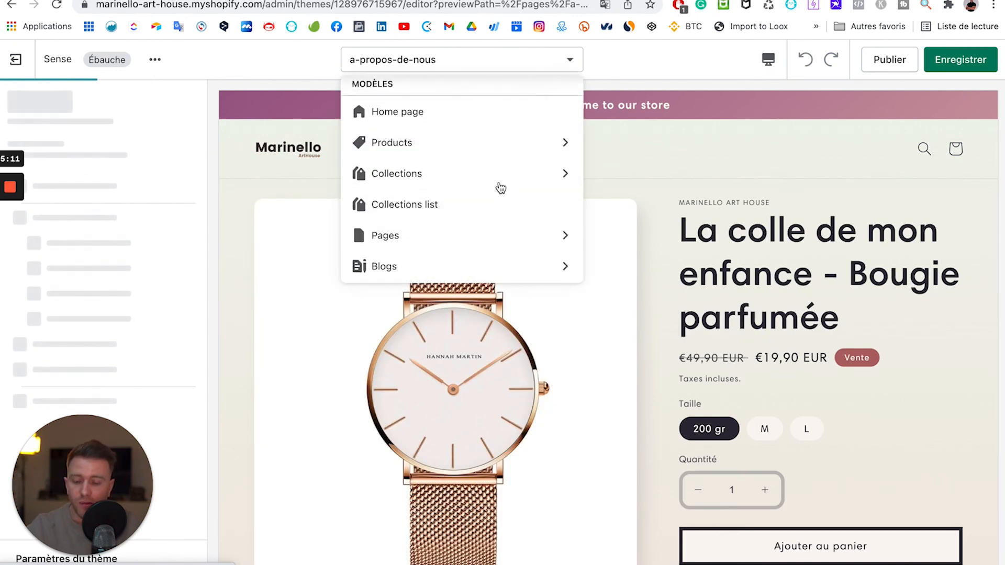
scroll(501, 187, up, 1)
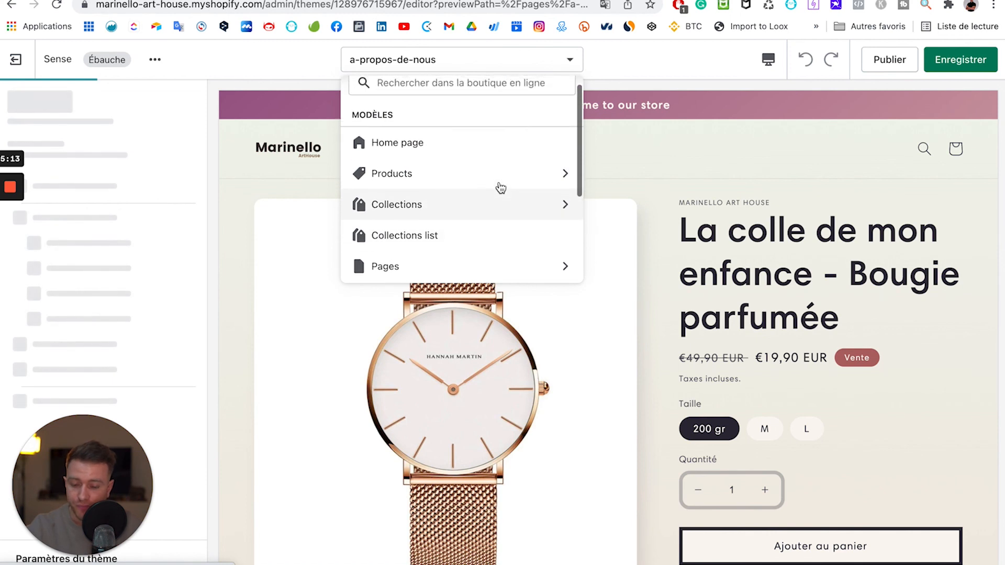